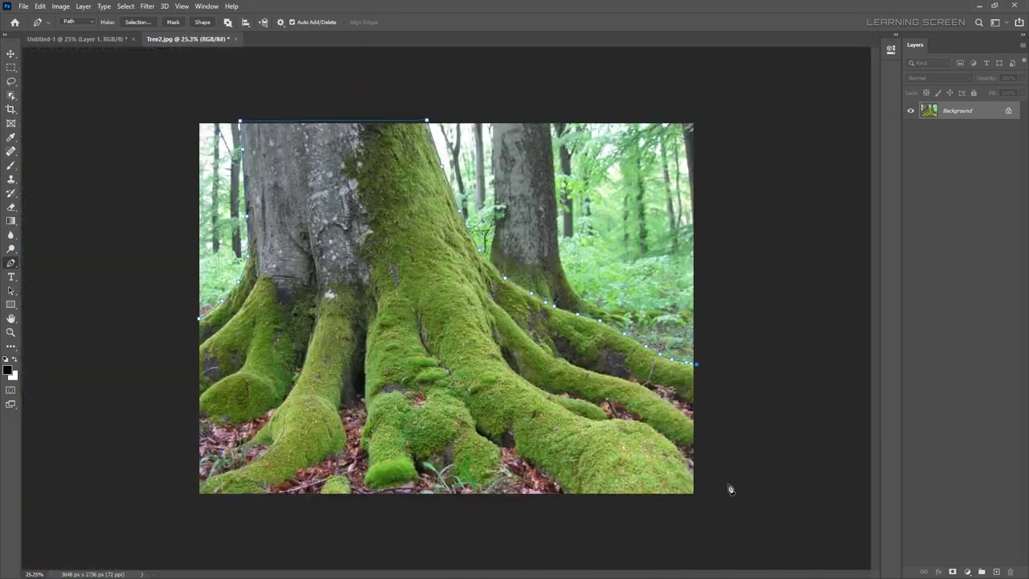
- Turn the roots path into a selection, then enlarge the roots on the right and warp them into a trunk curving over the scene
key("ctrl+Return")
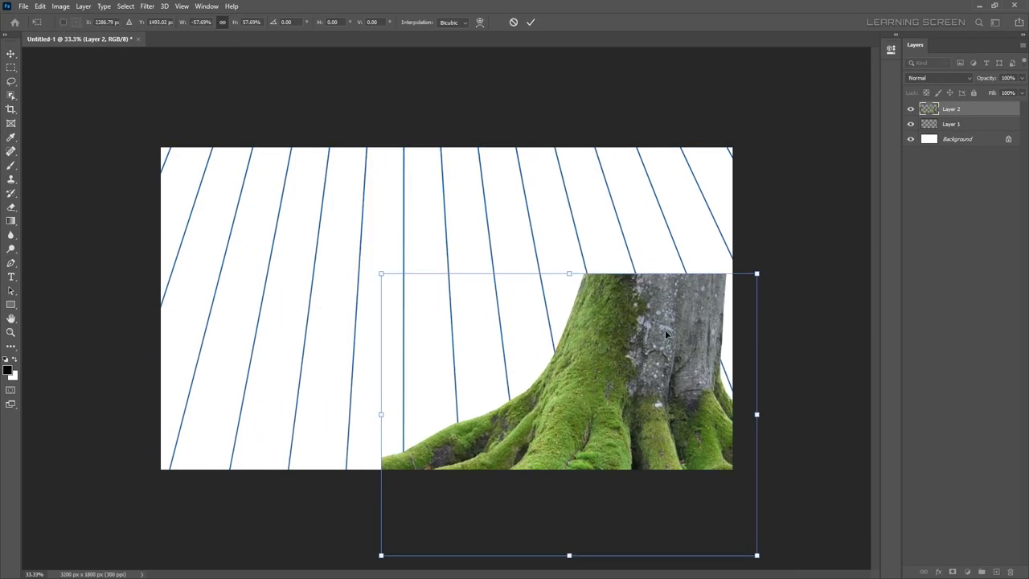
left_click_drag(472, 270, 623, 299)
right_click(623, 299)
left_click(653, 372)
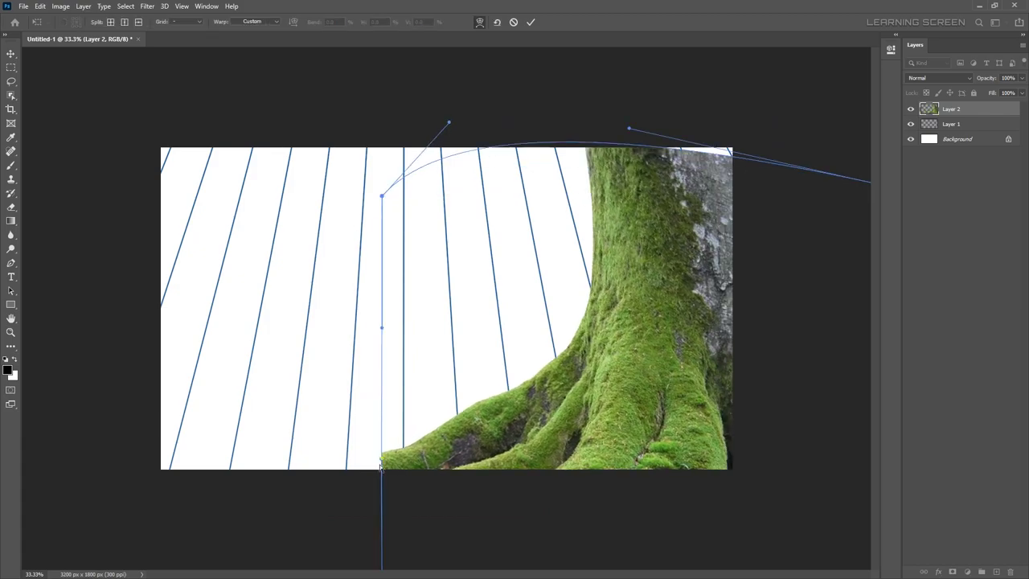
left_click_drag(851, 128, 832, 73)
left_click_drag(691, 241, 637, 230)
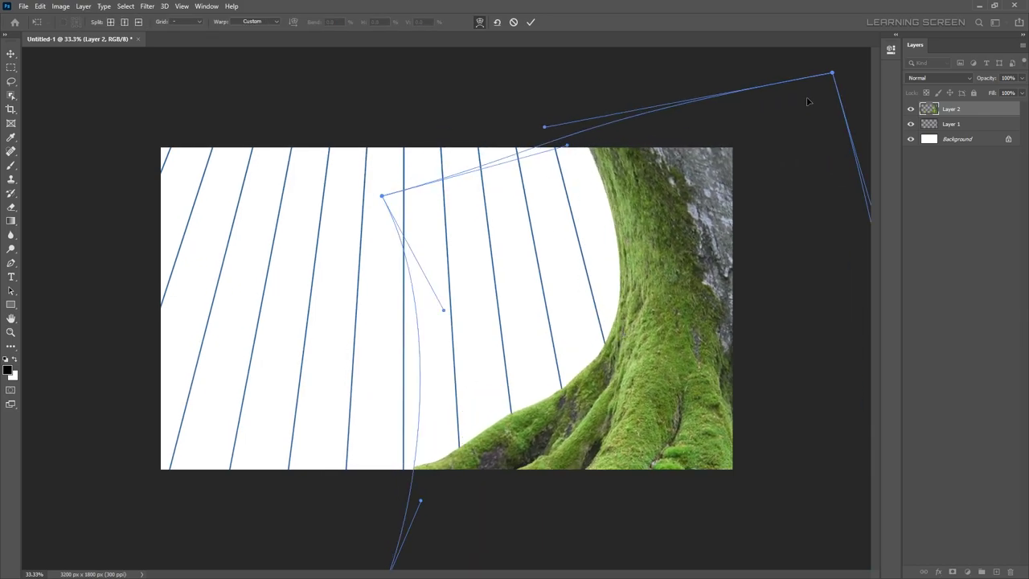
key("ctrl+minus")
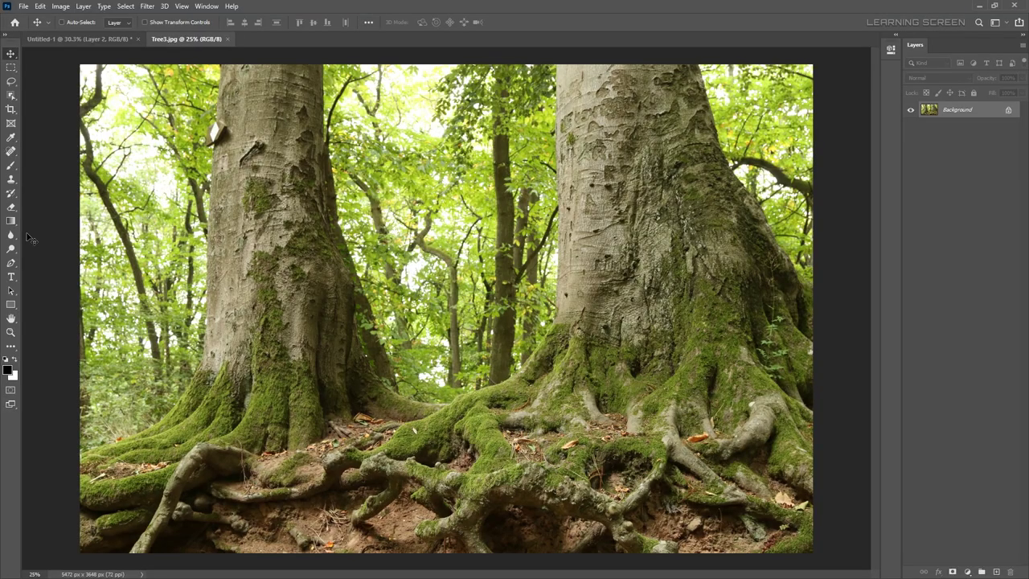
- Trace the Tree3 trunk, move it to the left side and clone bark over marks
scroll(275, 426, "down", 2)
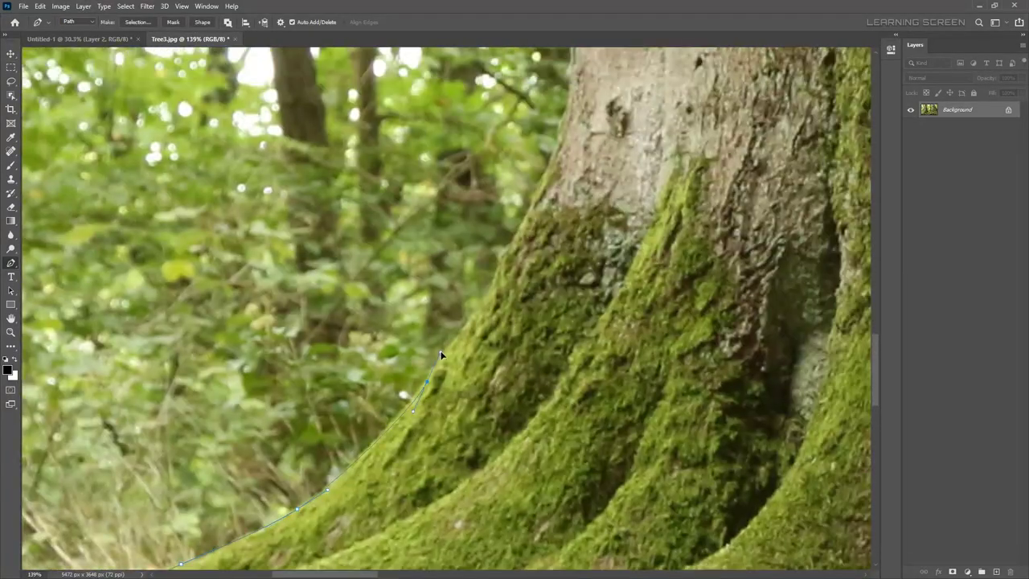
scroll(322, 394, "up", 15)
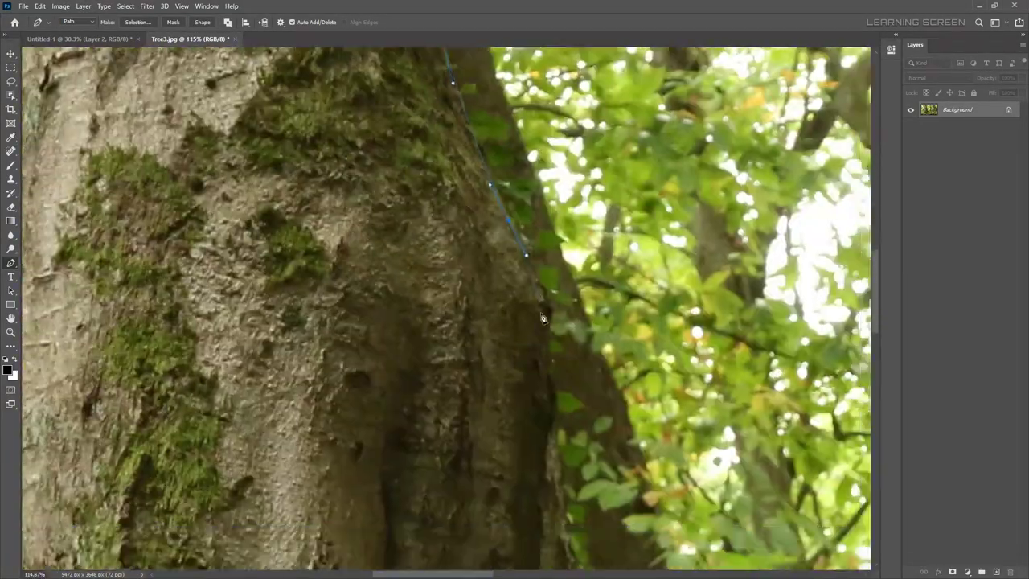
left_click(691, 377)
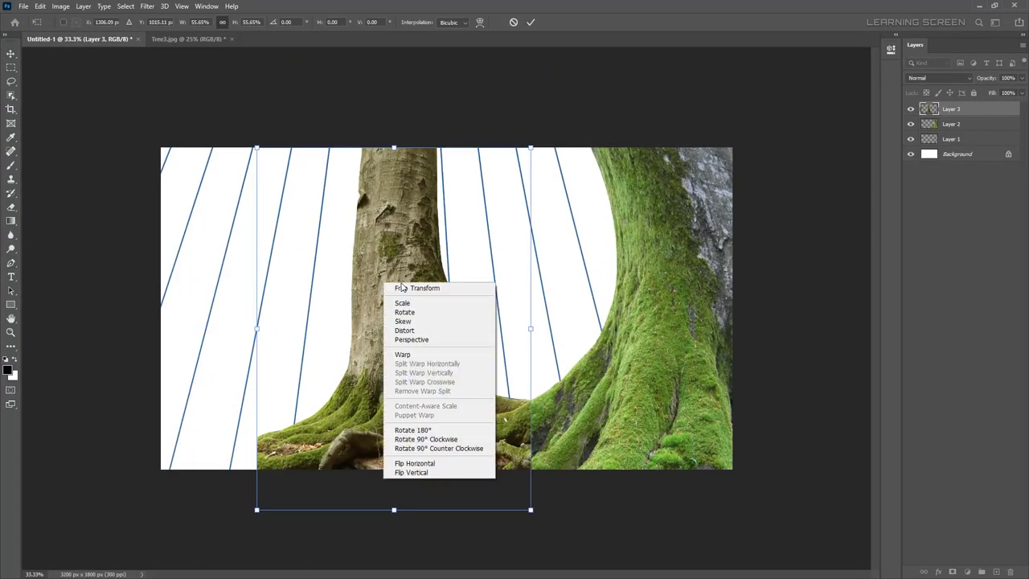
left_click_drag(380, 187, 365, 306)
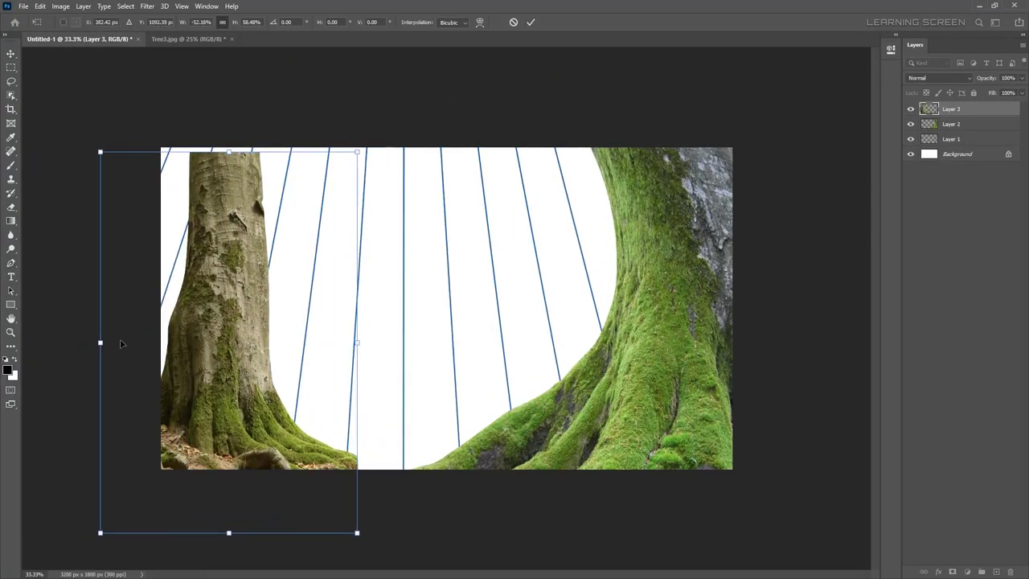
key("s")
scroll(321, 241, "up", 2)
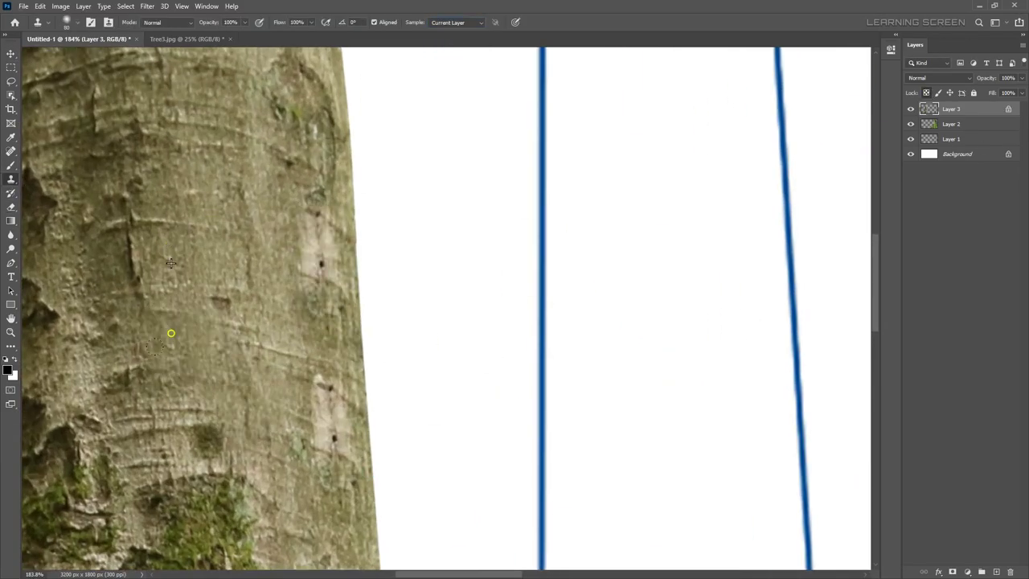
- Shift, slant and bend the trunk into a curve along the left edge
key("ctrl+t")
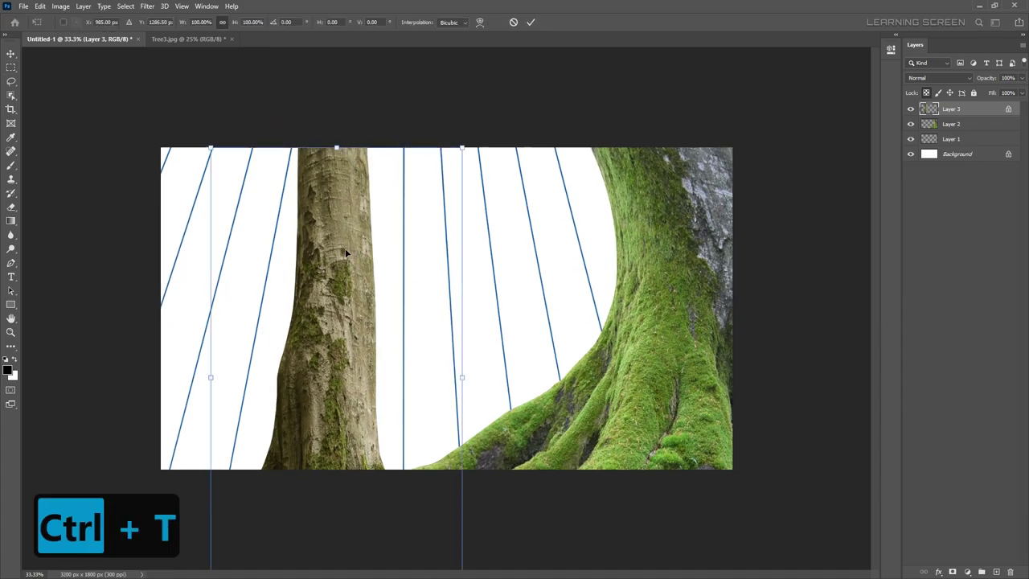
left_click_drag(347, 253, 186, 178)
left_click_drag(177, 71, 234, 73)
left_click_drag(303, 534, 309, 553)
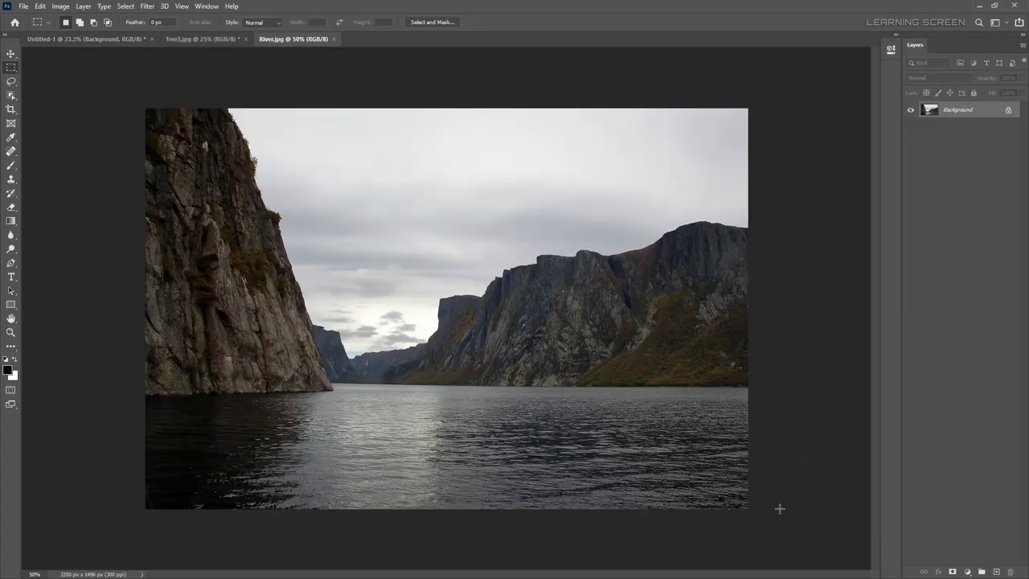
- Paste the river water, lower it between the trees and stretch it wider to the left
key("ctrl+v")
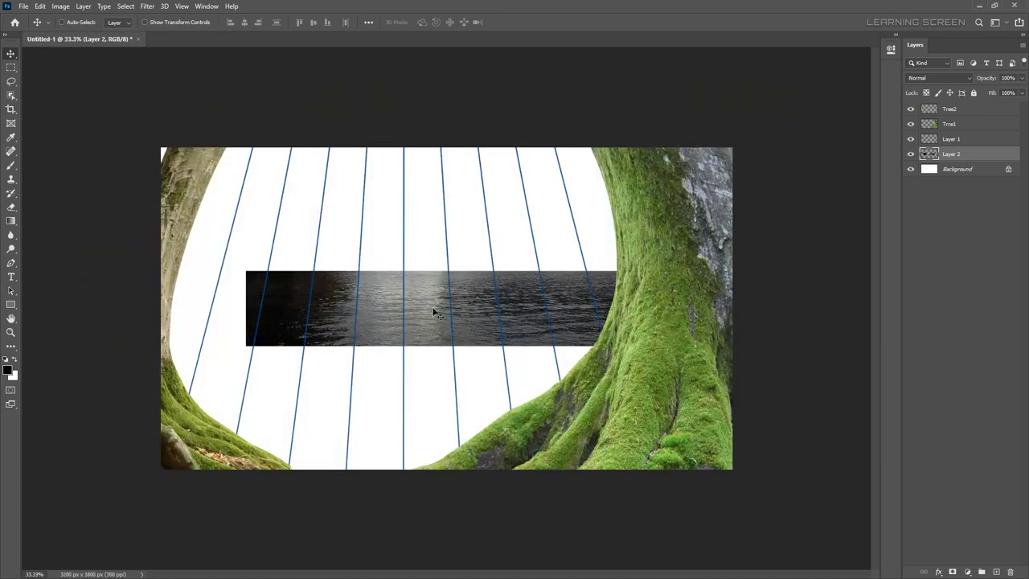
mouse_move(374, 311)
left_mouse_down()
mouse_move(374, 436)
mouse_move(374, 394)
left_mouse_up()
key("ctrl+t")
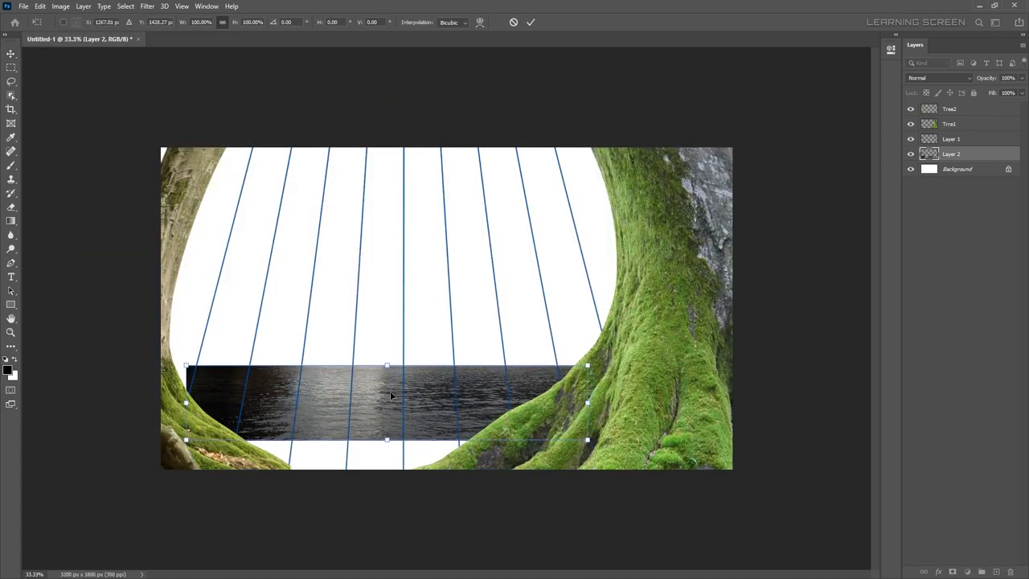
left_click_drag(186, 403, 169, 404)
left_click_drag(377, 365, 377, 375)
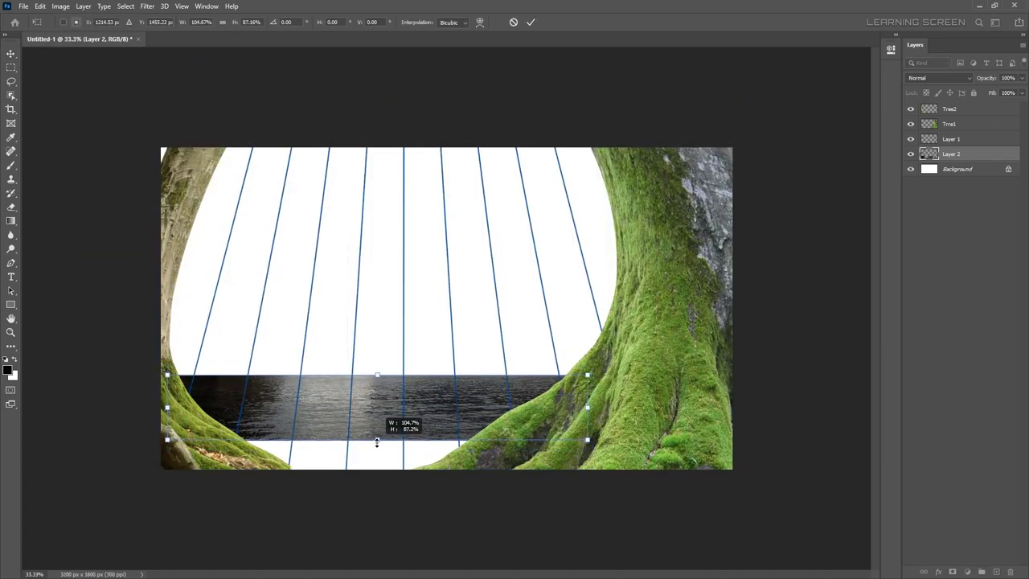
- Open Floor.jpg and pen-trace the edges of the planks
key("ctrl+o")
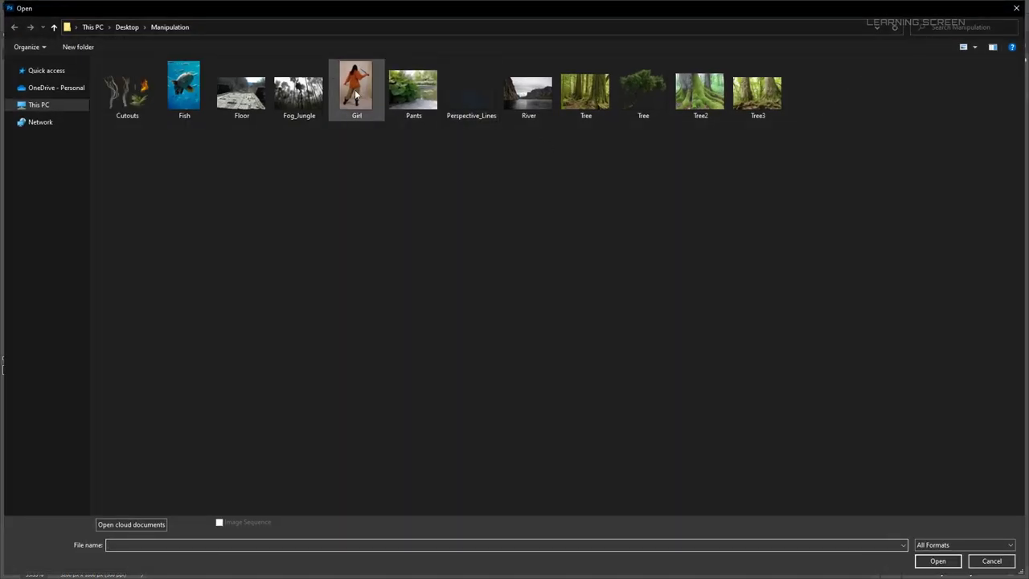
double_click(354, 92)
key("p")
scroll(478, 296, "up", 5)
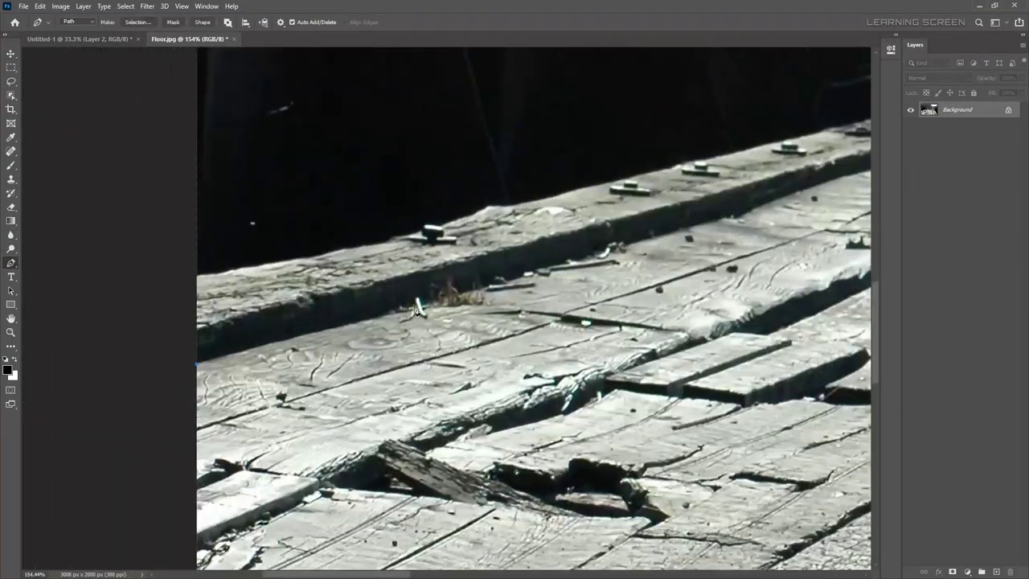
left_click(201, 371)
left_click(411, 305)
scroll(477, 296, "up", 3)
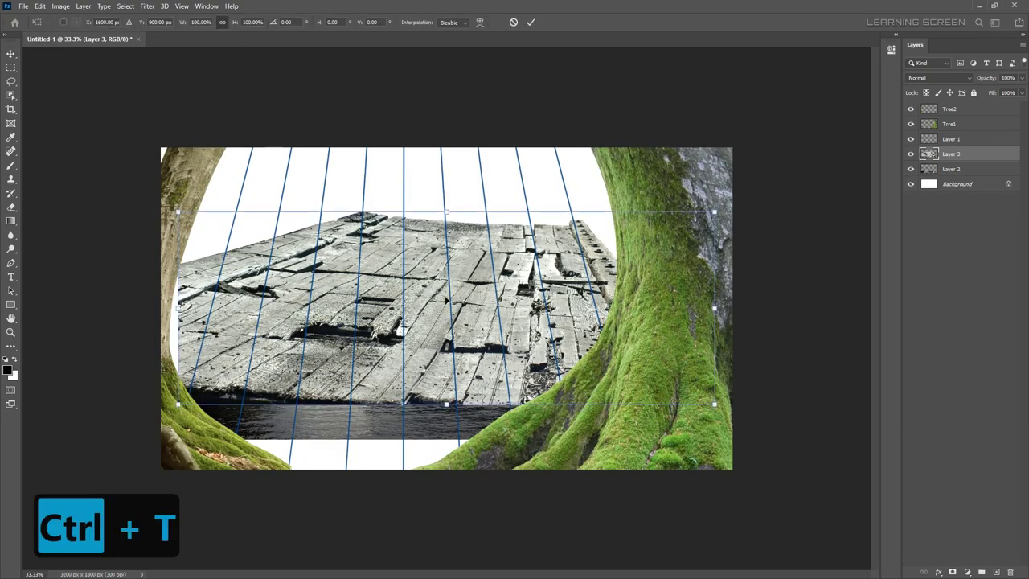
- Squash the pasted floor into a perspective strip along the bottom
left_click_drag(329, 344, 325, 433)
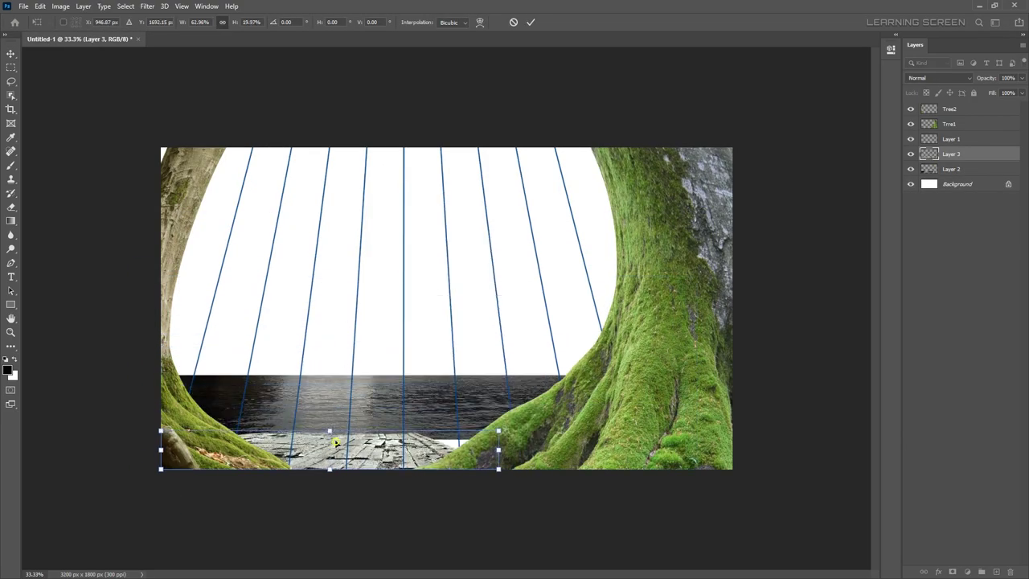
right_click(337, 438)
left_click(378, 294)
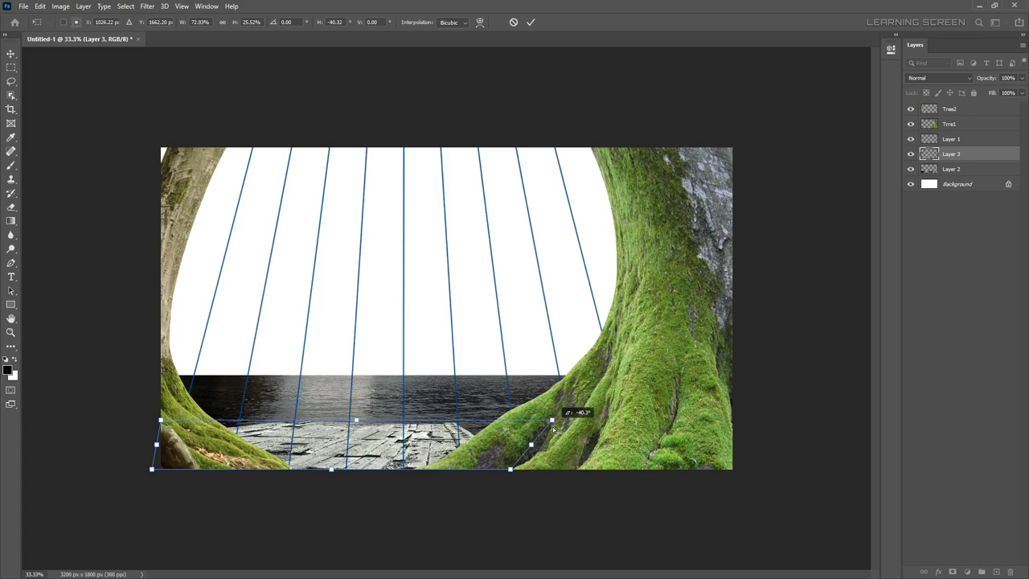
left_click_drag(532, 447, 532, 450)
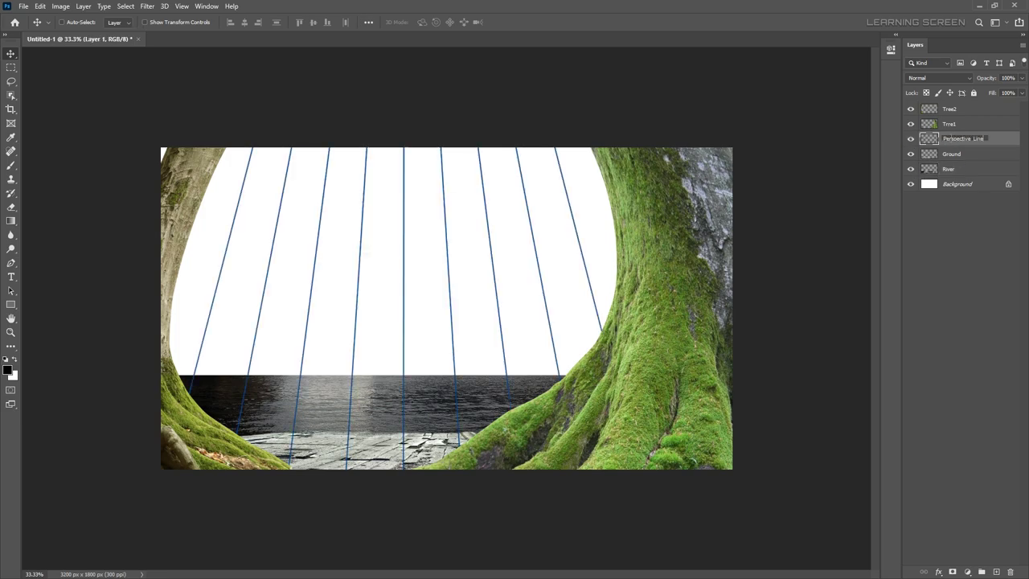
- Save the composite as Manipulation.psd, accepting the compatibility prompt
left_click(23, 6)
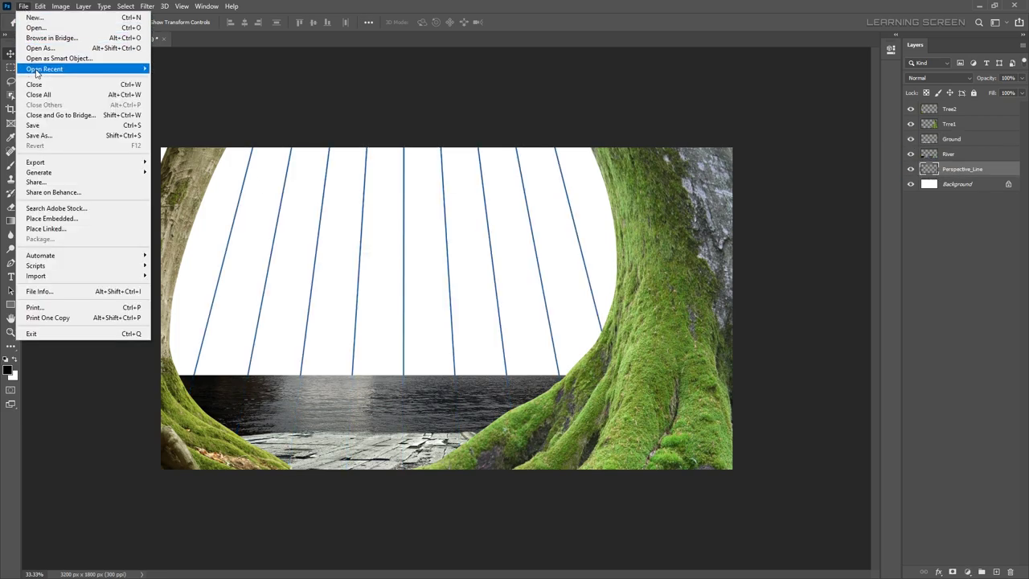
left_click(38, 135)
key("Return")
key("Return")
- Open Tree.jpg and turn the traced trunk path into a selection
left_click(23, 6)
left_click(35, 27)
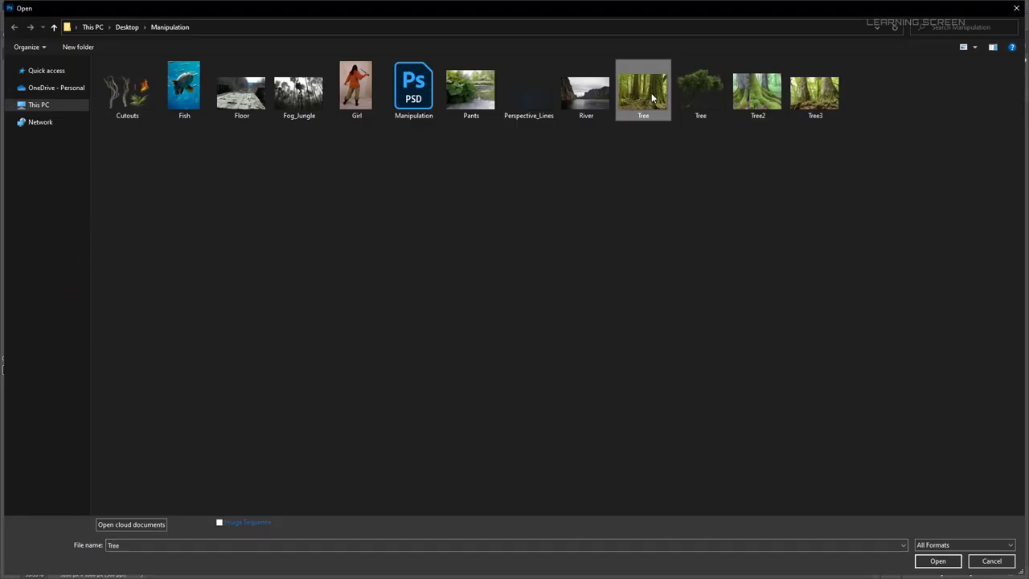
double_click(643, 87)
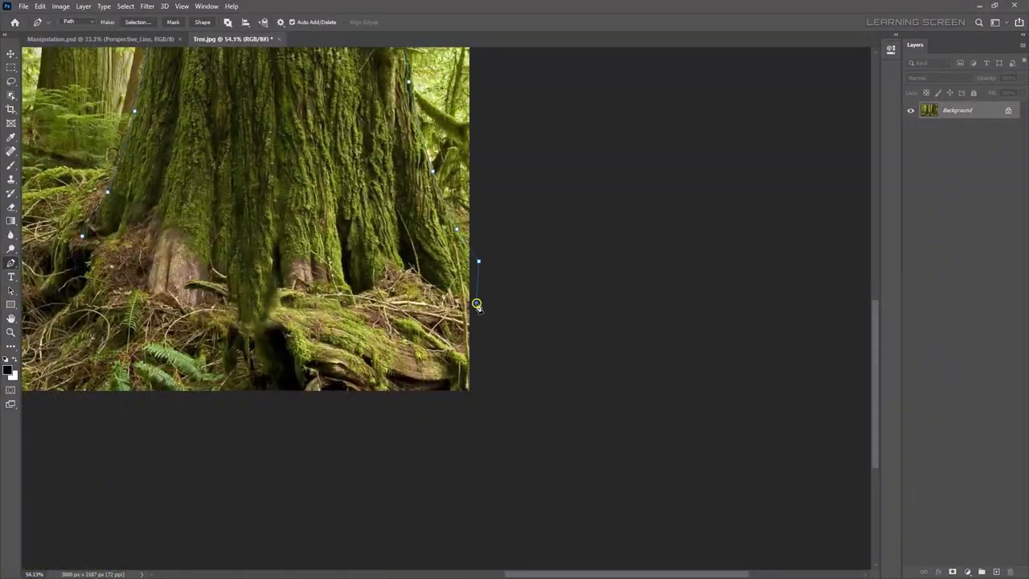
right_click(223, 201)
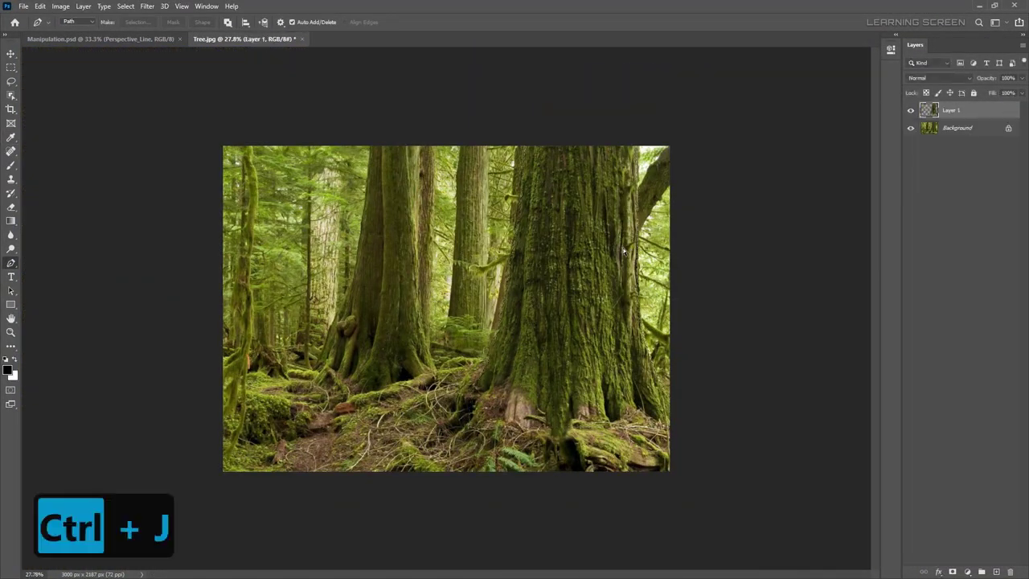
- Paste the trunk into Manipulation.psd, then scale, stretch and skew it right of centre
left_click(114, 45)
key("ctrl+v")
key("ctrl+t")
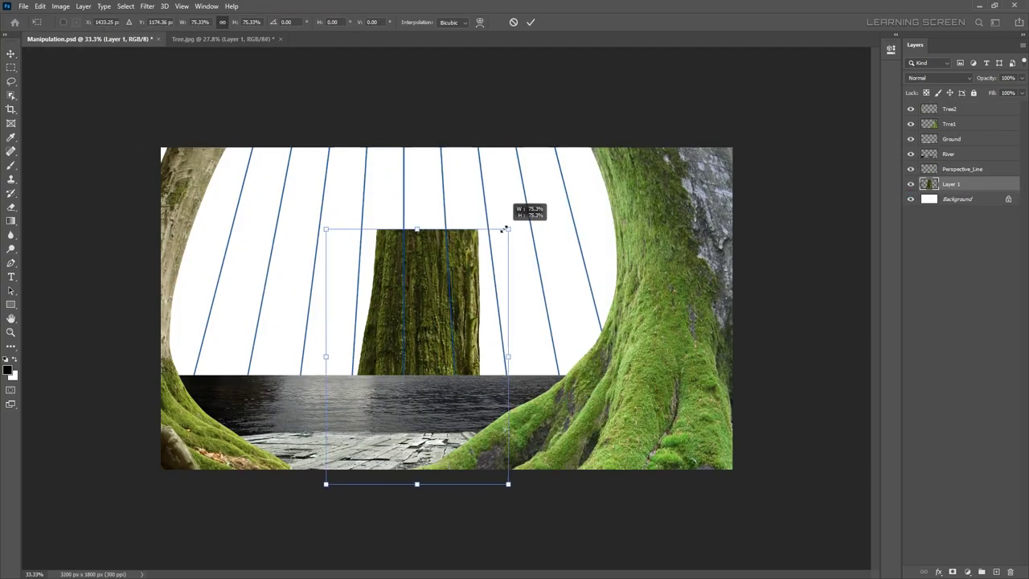
mouse_move(509, 217)
left_mouse_down()
mouse_move(482, 171)
mouse_move(453, 232)
left_mouse_up()
left_click_drag(402, 321, 406, 335)
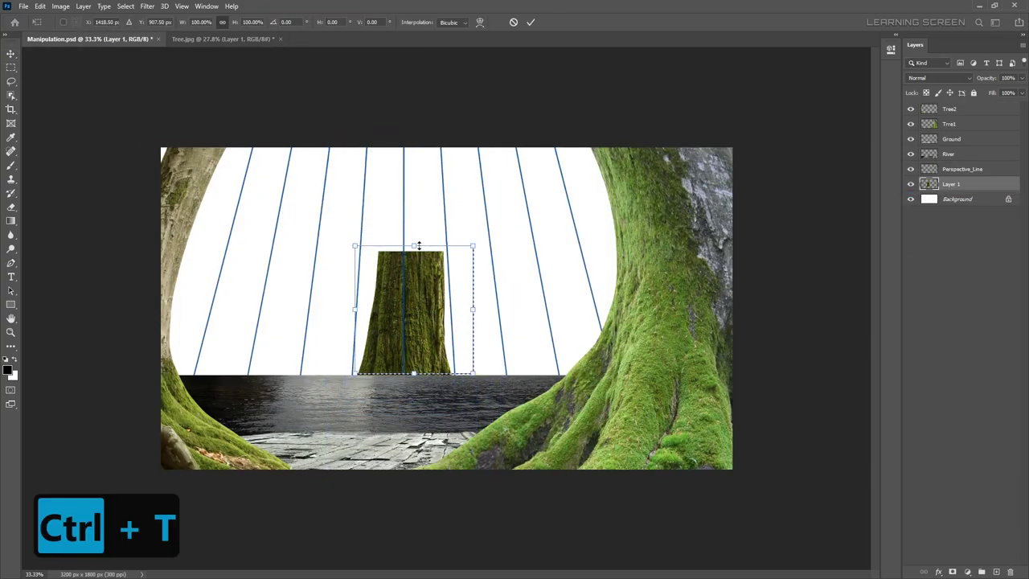
left_click_drag(418, 245, 413, 107)
left_click_drag(475, 211, 546, 264)
left_click_drag(529, 107, 541, 202)
right_click(584, 201)
left_click(606, 237)
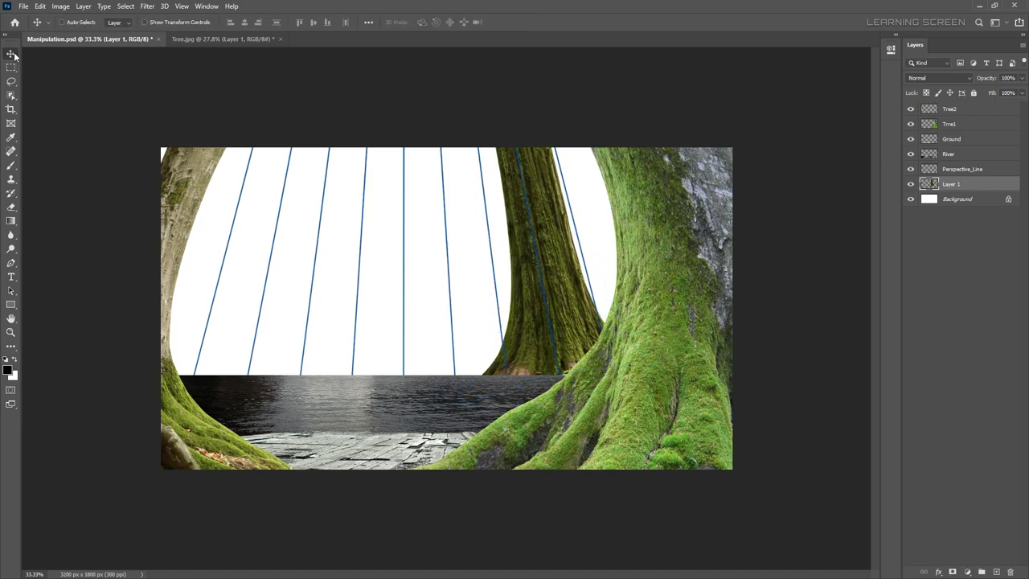
- Shrink the trunk copy, move it down to the water, then deselect
key("ctrl+t")
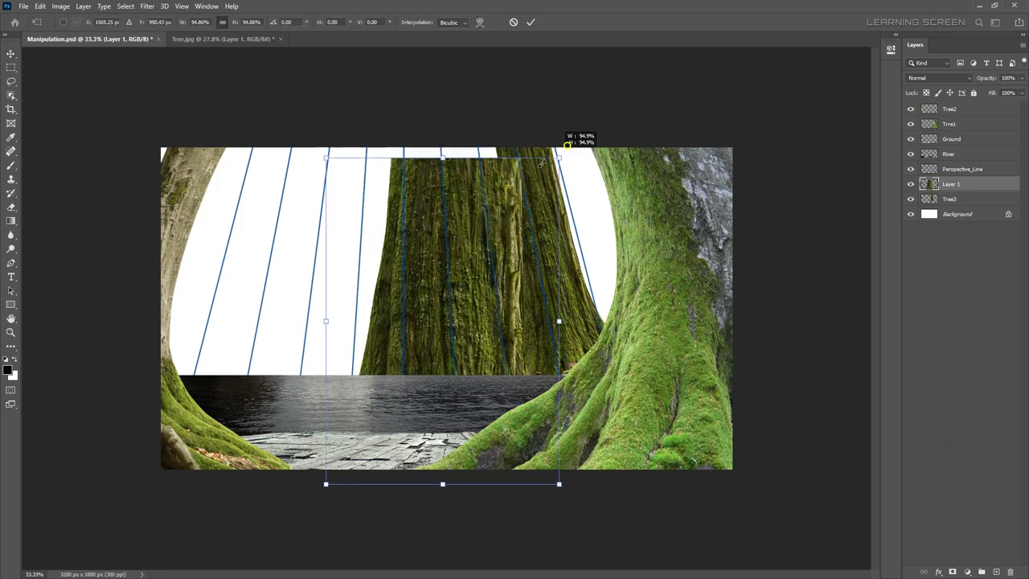
right_click(390, 264)
left_click(394, 432)
left_click_drag(383, 172, 358, 249)
left_click_drag(397, 230, 400, 231)
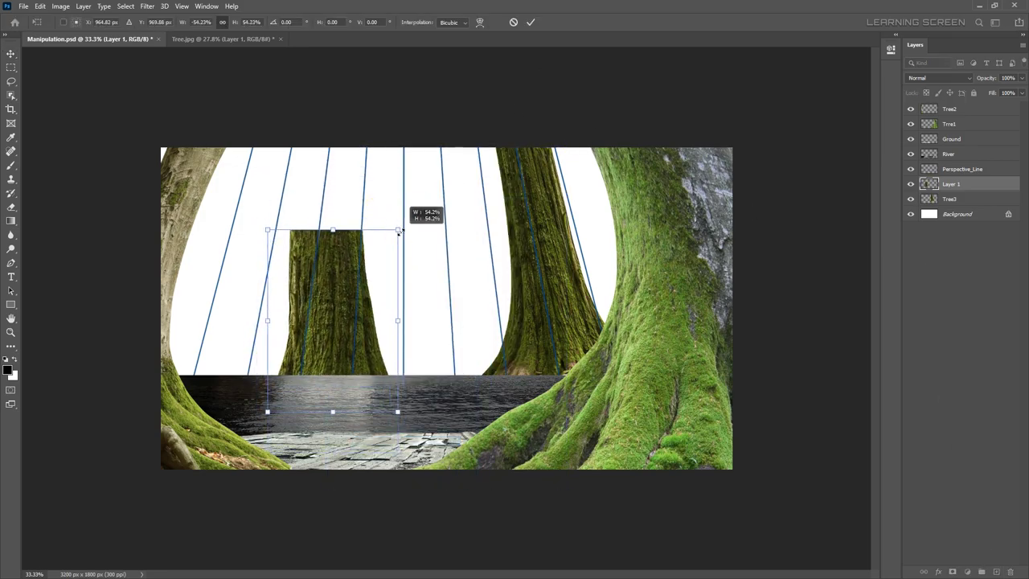
key("ctrl+d")
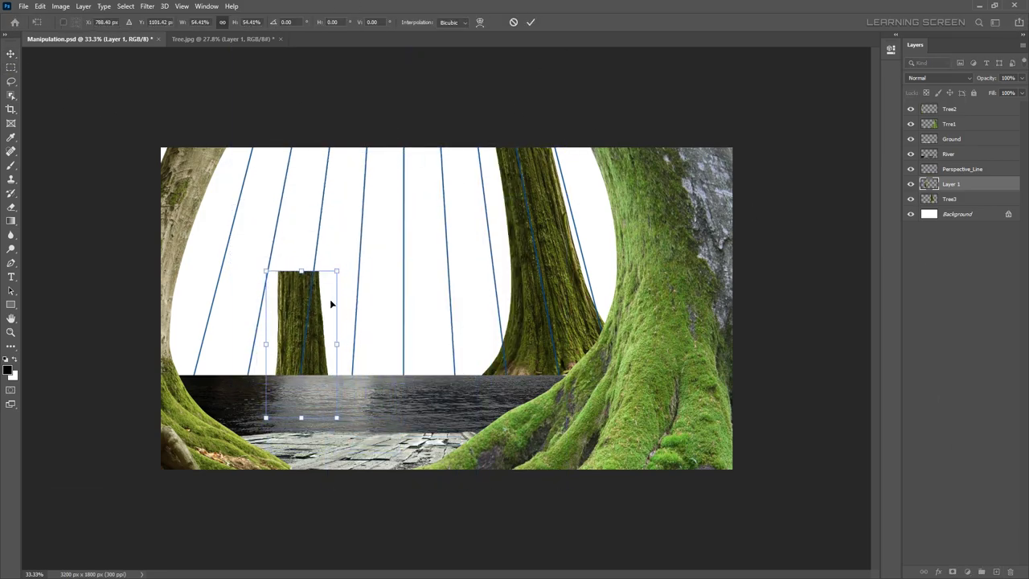
- Enlarge the copy to full height on the left and skew it
mouse_move(283, 227)
left_mouse_down()
mouse_move(356, 148)
mouse_move(270, 146)
left_mouse_up()
right_click(241, 249)
left_click(257, 295)
right_click(283, 169)
left_click(321, 203)
left_click_drag(278, 191, 264, 213)
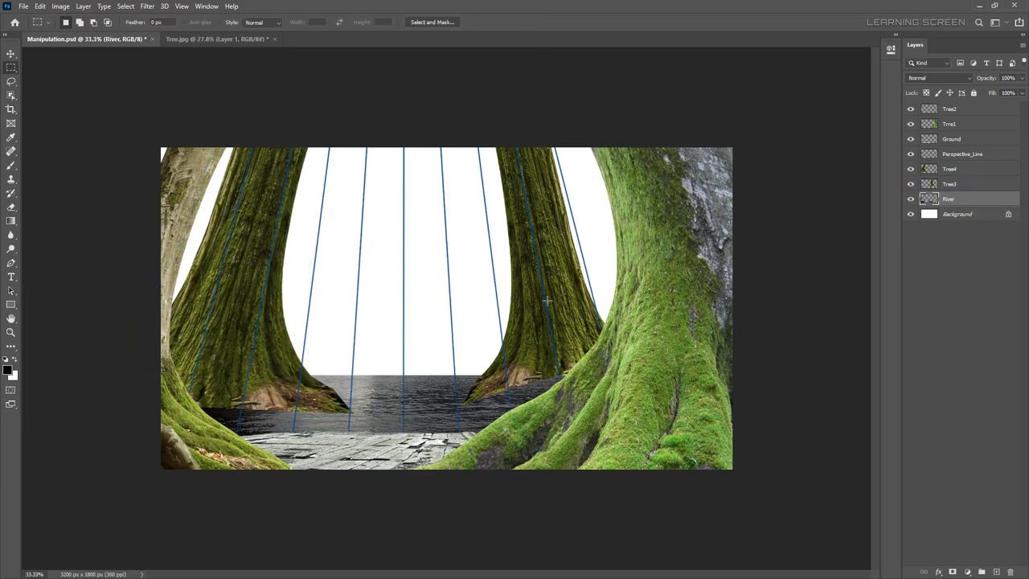
- Warp a corner of the Tree3 trunk
left_click(915, 186)
key("ctrl+t")
right_click(555, 286)
left_click(595, 339)
left_click_drag(652, 406, 679, 428)
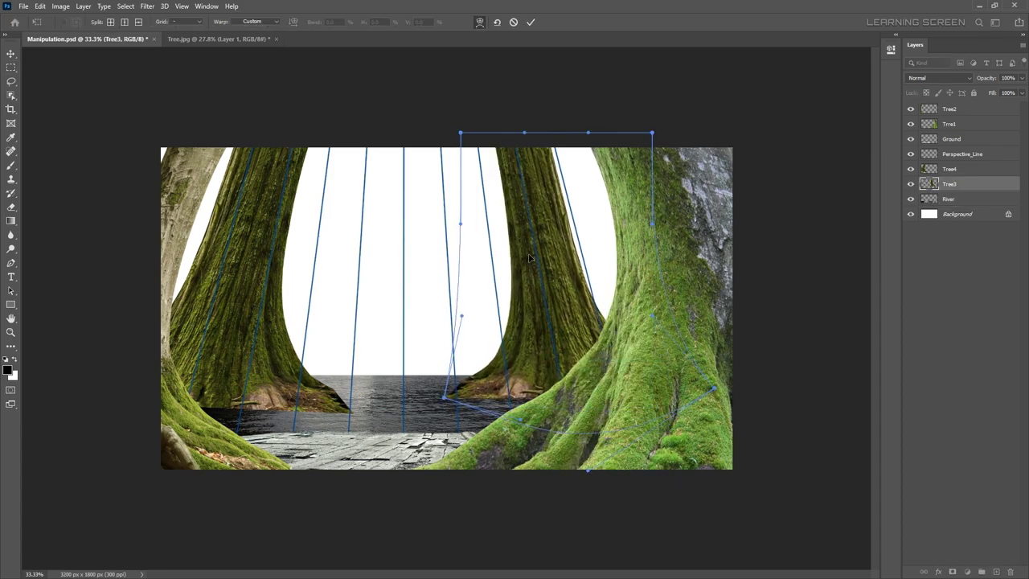
- Warp the Tree4 trunk to follow the perspective lines
left_click(173, 214, "ctrl")
key("ctrl+t")
right_click(305, 269)
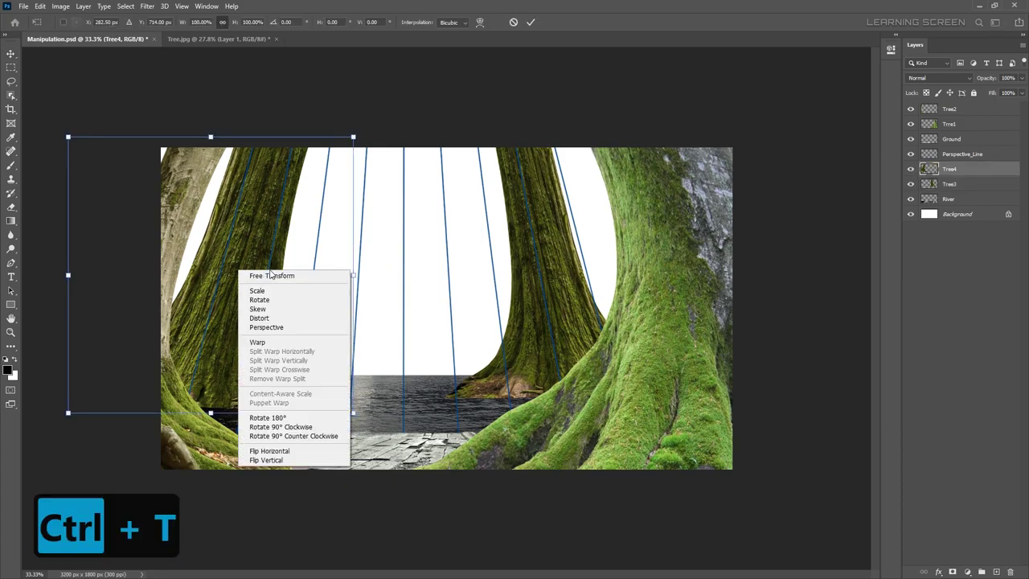
left_click(277, 308)
left_click_drag(212, 137, 318, 178)
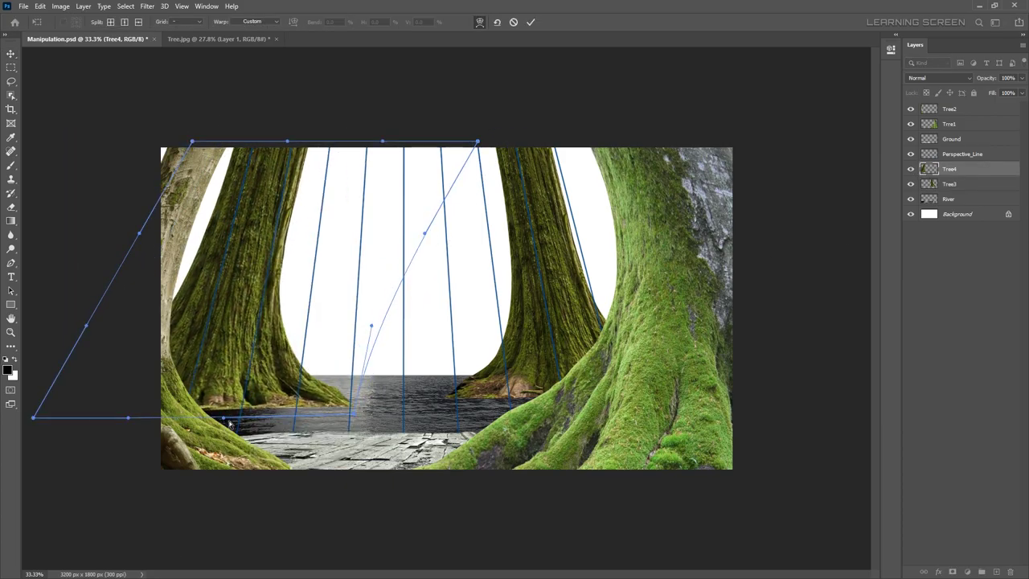
scroll(484, 279, "up", 3)
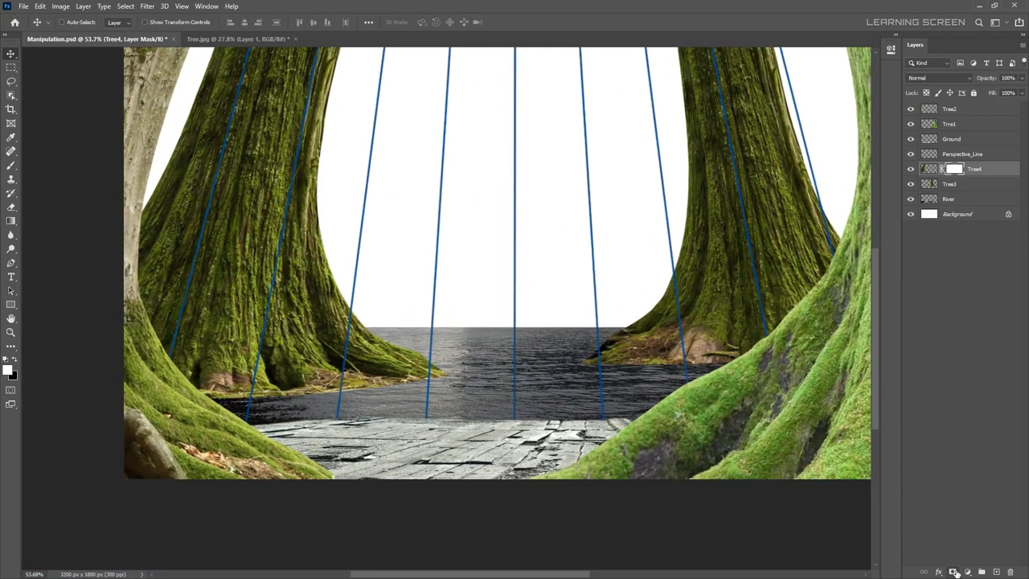
scroll(427, 232, "up", 5)
- Brush the Tree4 mask at the trunk's base with a soft brush
key("b")
right_click(409, 273)
scroll(427, 232, "up", 2)
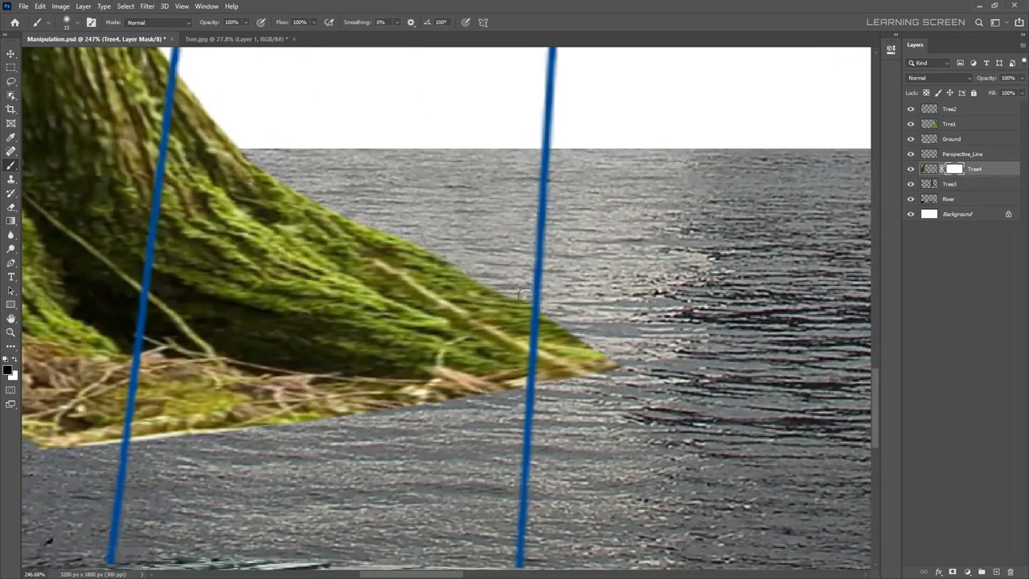
key("ctrl+0")
- Paste another Tree.jpg trunk into the composite's centre and start transforming it
key("ctrl+minus")
key("v")
key("ctrl+equal")
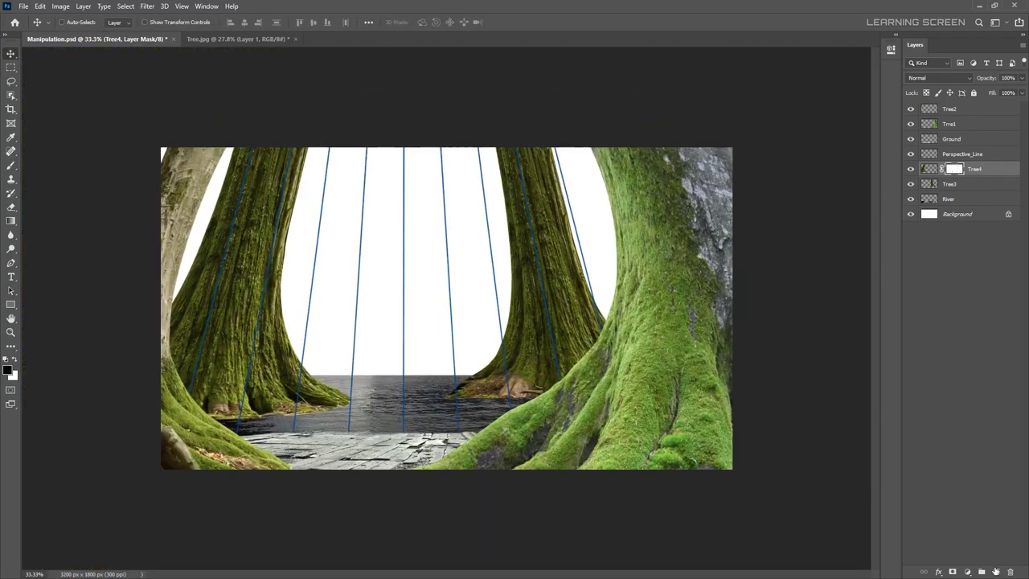
key("ctrl+v")
key("ctrl+t")
right_click(409, 199)
- Shrink and warp the centre trunk into a narrow tree, hiding the perspective guides
left_click(434, 187)
left_click_drag(495, 62, 471, 149)
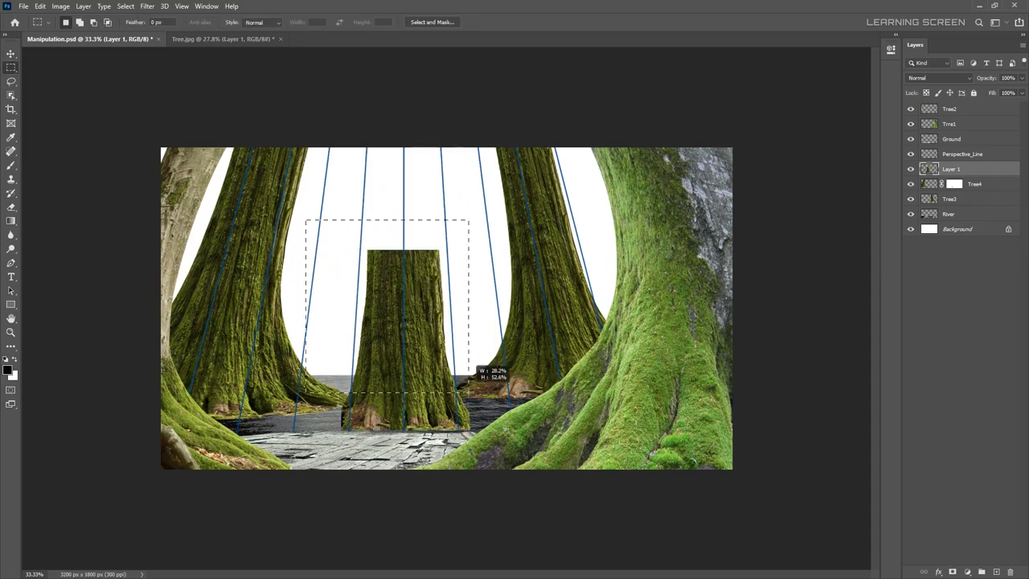
right_click(471, 149)
left_click_drag(413, 253, 432, 223)
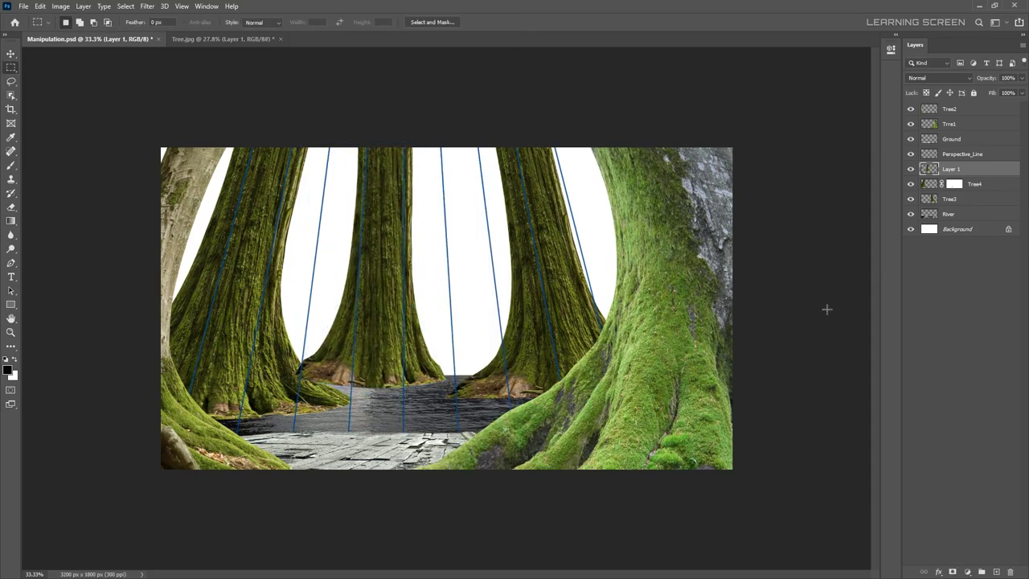
left_click(911, 154)
- Clone Stamp texture over flaws on the Tree3 trunk
scroll(338, 265, "up", 5)
key("s")
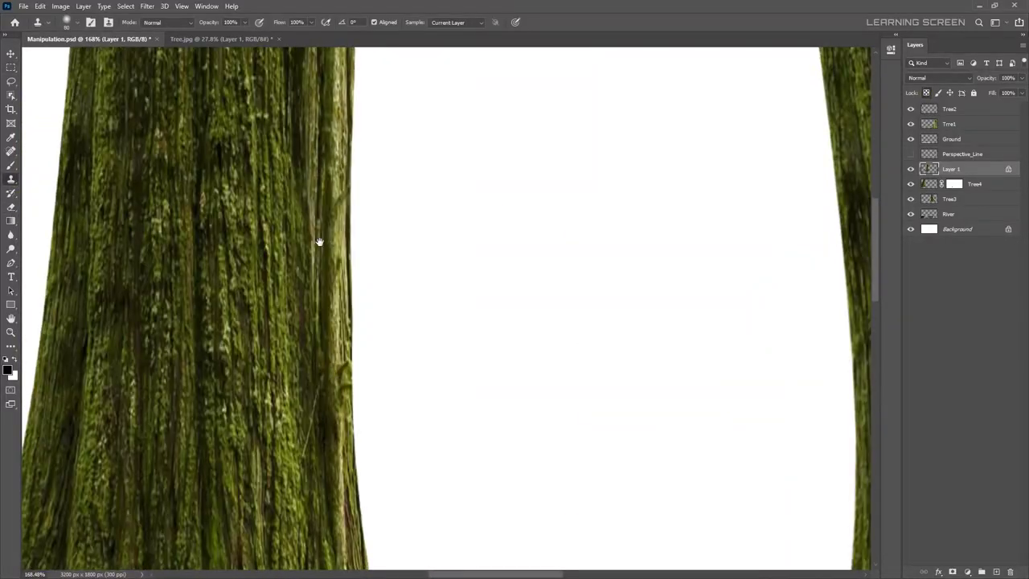
scroll(319, 241, "down", 5)
key("alt+bracketleft")
key("alt+bracketleft")
scroll(271, 206, "down", 3)
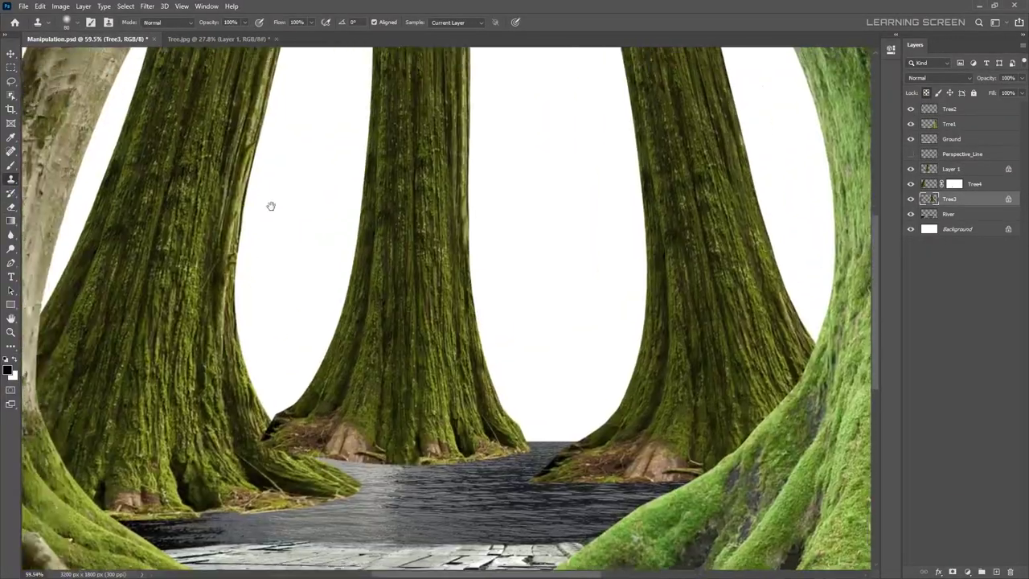
left_click_drag(271, 206, 345, 277)
scroll(588, 252, "down", 2)
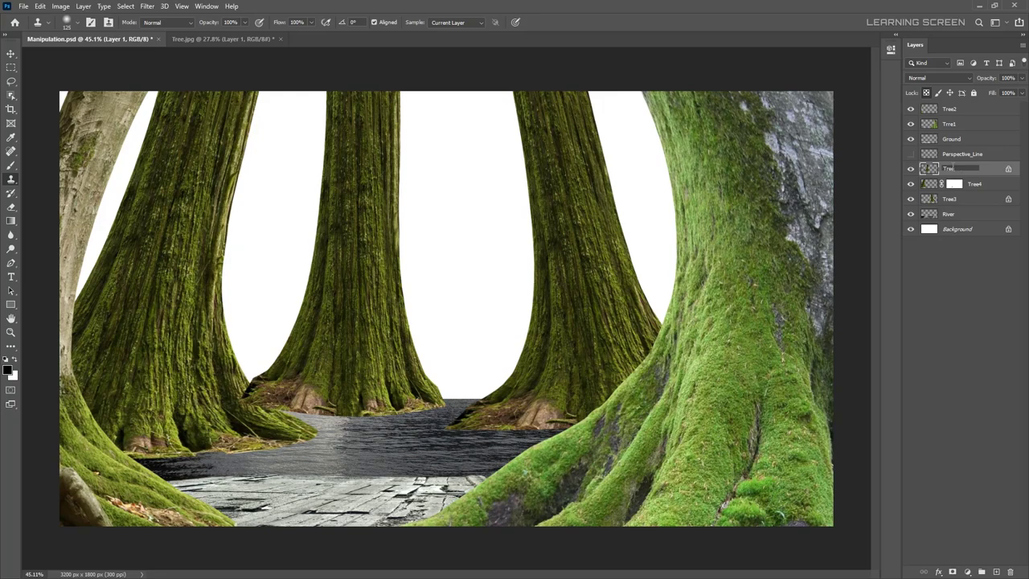
- Delete the white Background layer
left_click(932, 230)
key("Delete")
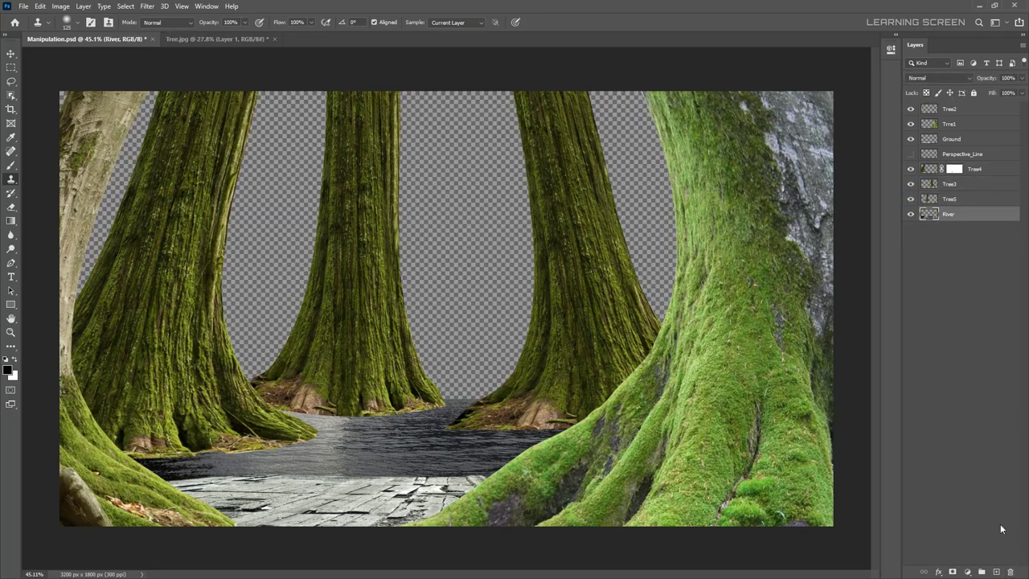
key("v")
- Paste another trunk above River, shrink it narrow, transform it and name it Tree7
key("ctrl+minus")
key("ctrl+v")
mouse_move(566, 147)
left_mouse_down()
mouse_move(376, 267)
mouse_move(328, 275)
left_mouse_up()
left_click(910, 154)
key("ctrl+t")
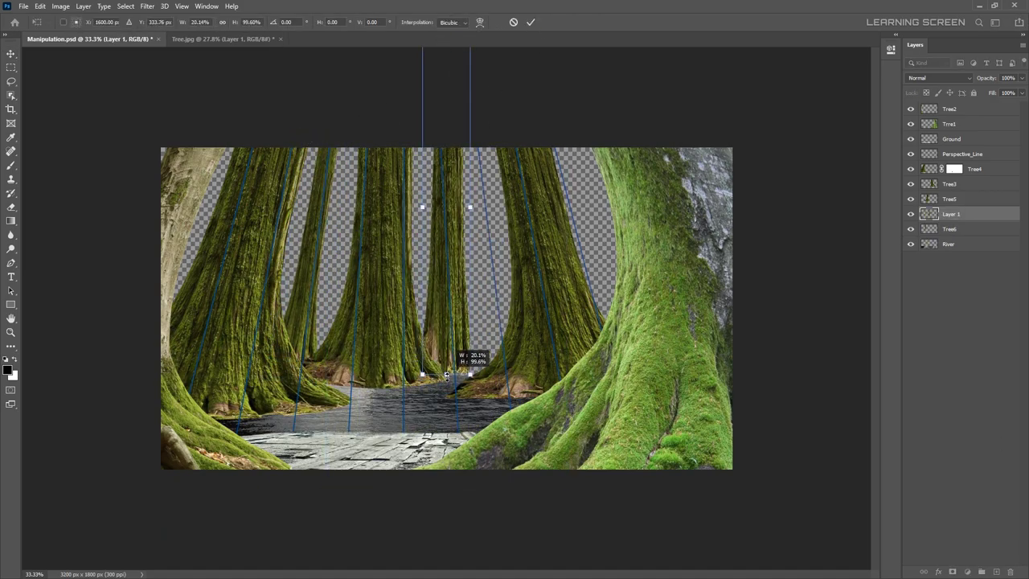
key("Return")
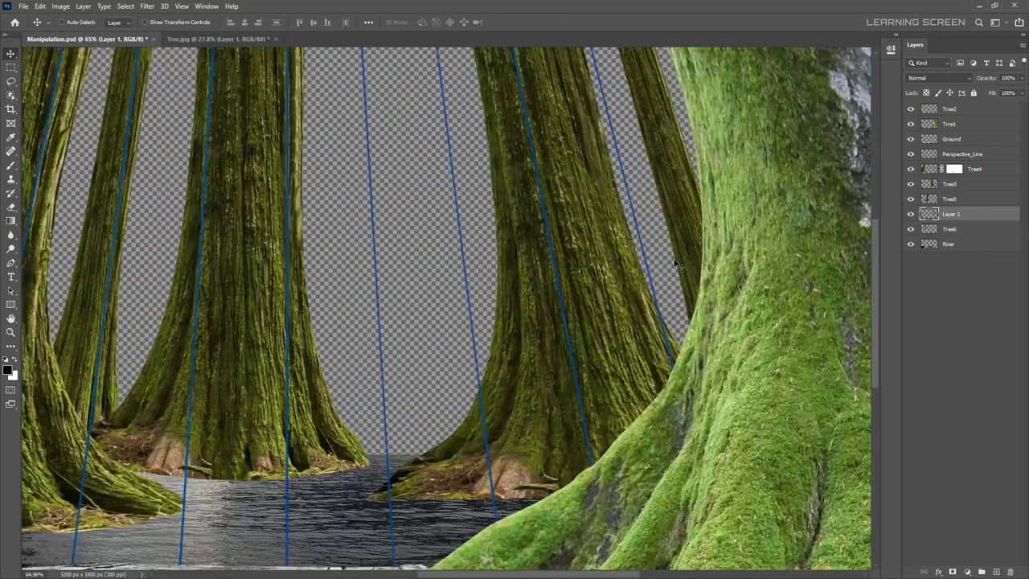
scroll(506, 300, "up", 1)
type("Tree7")
key("Return")
scroll(389, 271, "up", 3)
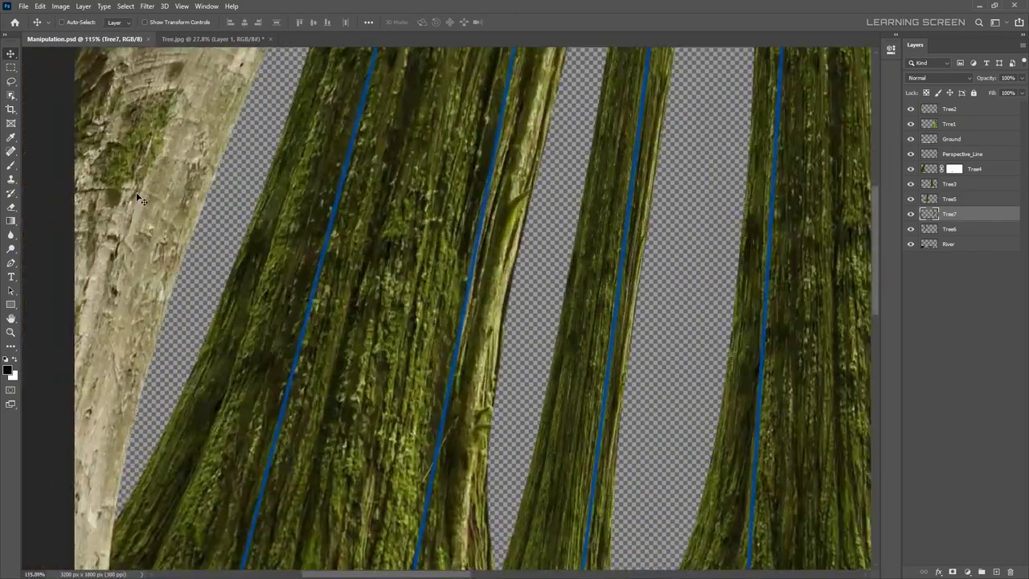
key("ctrl+0")
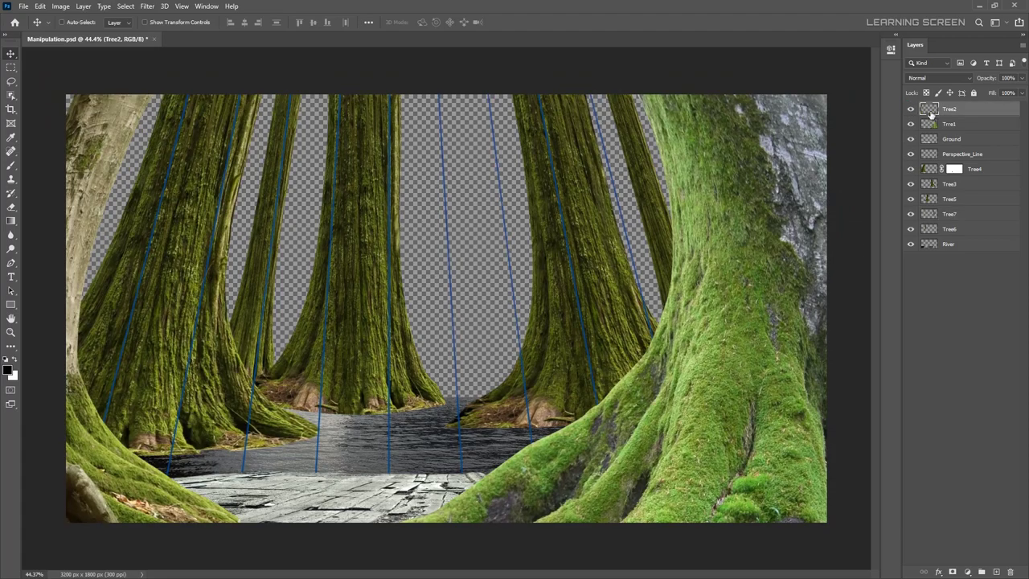
- Paste another trunk tilted left, clip it to Tree2 and paint its mask to reveal it
key("ctrl+v")
left_click_drag(257, 243, 206, 181)
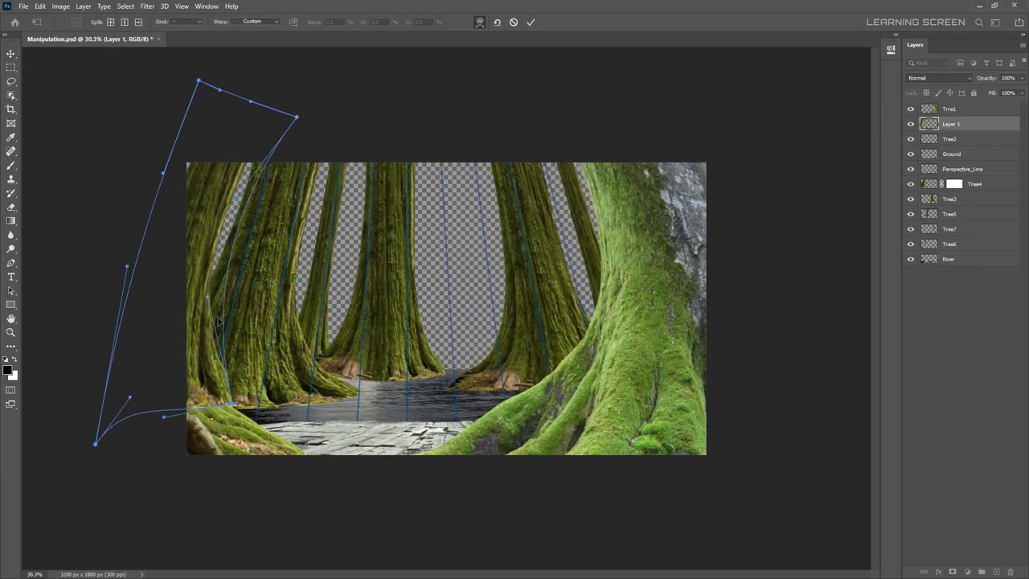
key("Return")
key("ctrl+plus")
key("ctrl+plus")
scroll(262, 133, "up", 2)
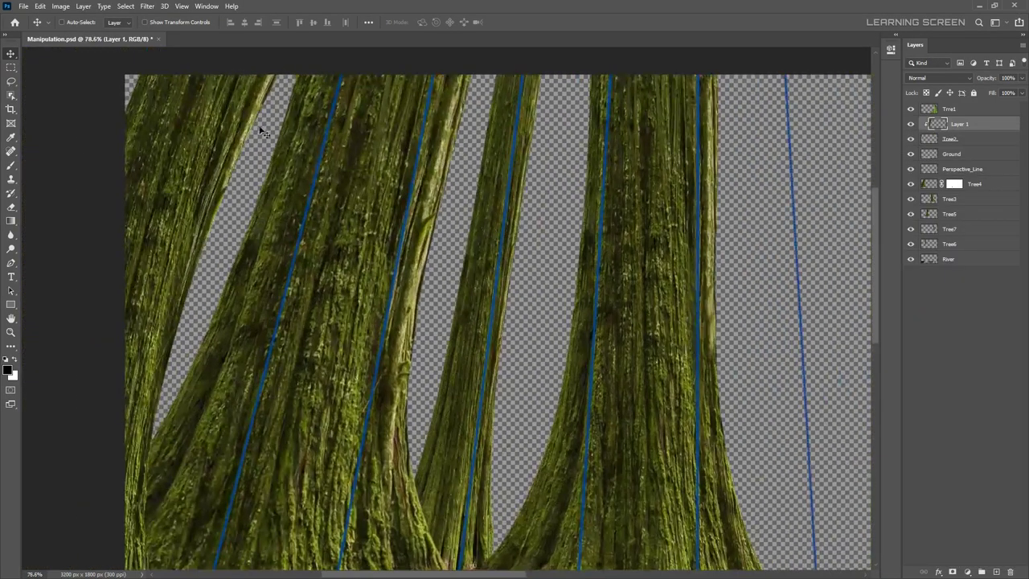
key("ctrl+i")
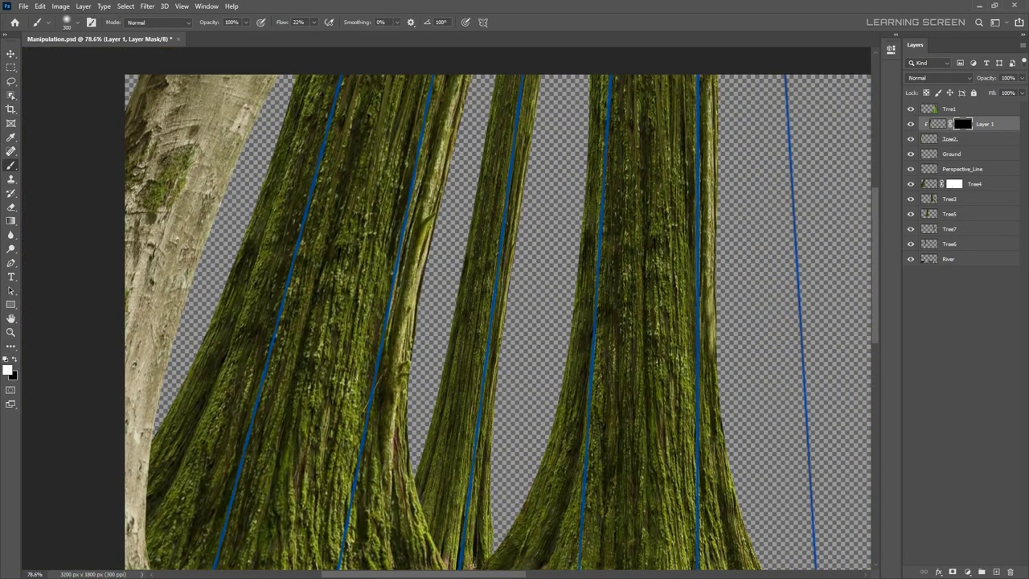
left_click_drag(241, 81, 160, 378)
left_click_drag(177, 241, 145, 546)
- Merge the new trunk into Tree2 and save the composite
scroll(270, 284, "up", 1)
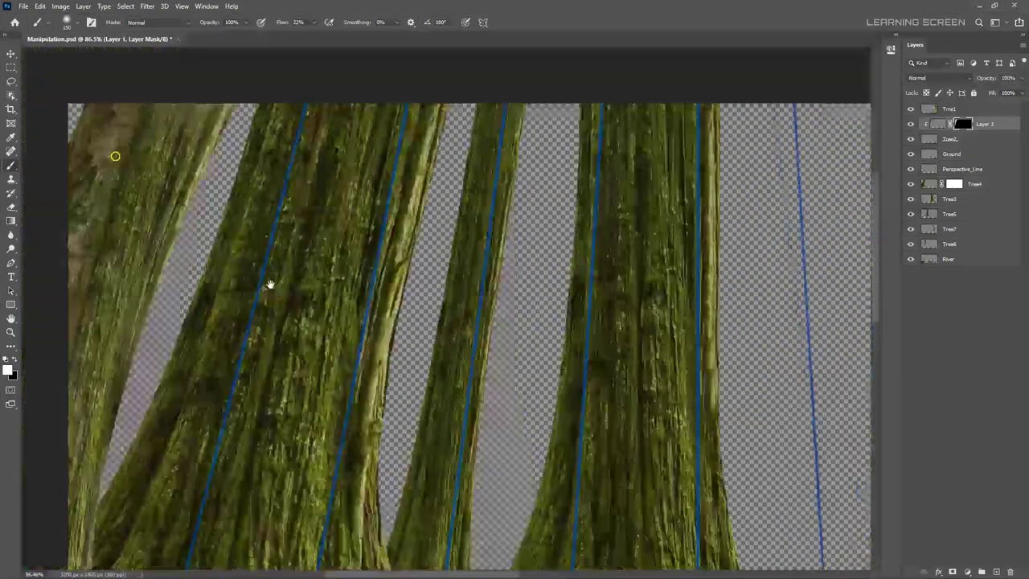
scroll(115, 156, "down", 2)
scroll(161, 184, "down", 2)
scroll(224, 209, "down", 2)
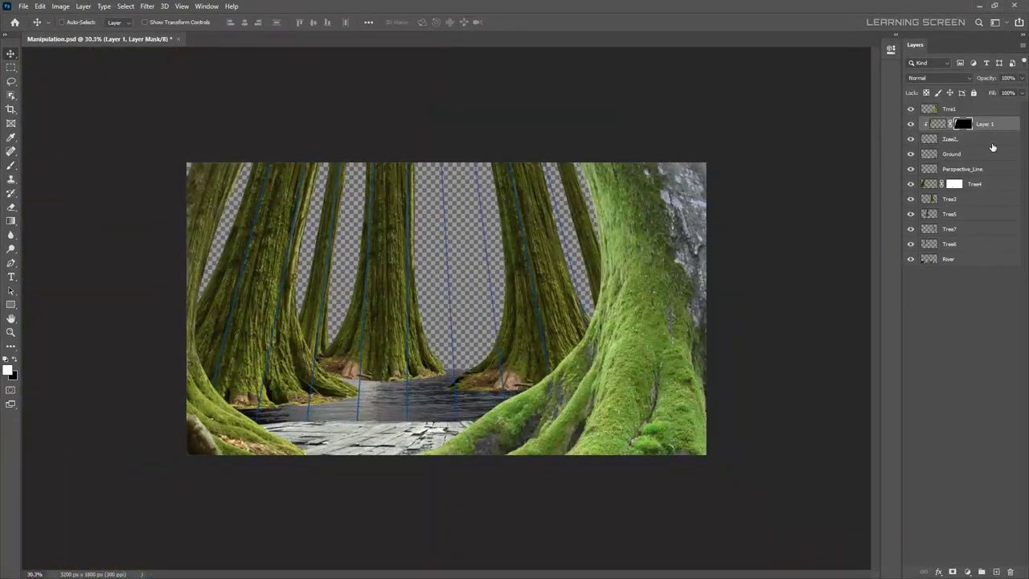
key("ctrl+e")
key("ctrl+s")
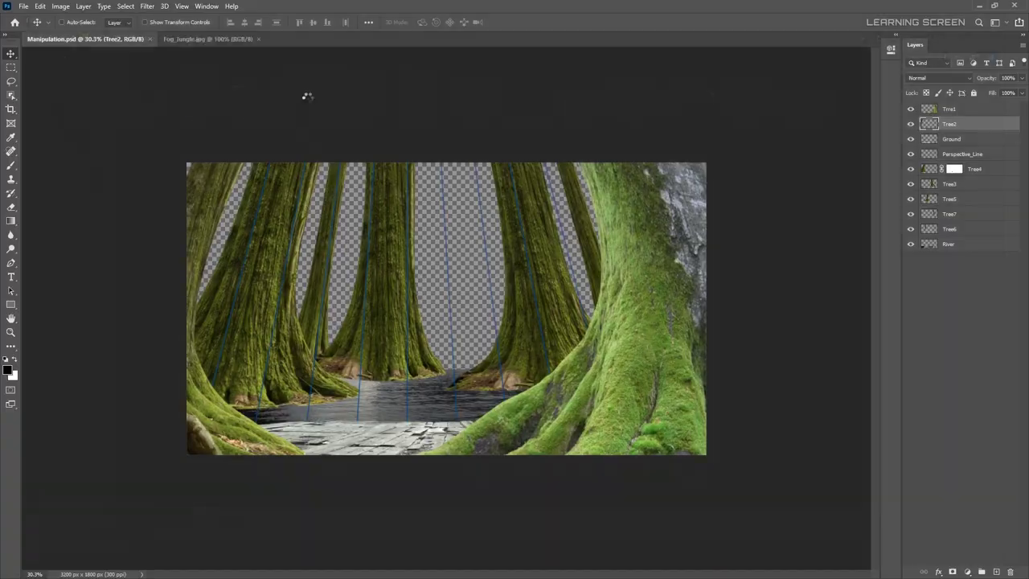
- Copy the Fog_Jungle.jpg photo and paste it onto the Forest_BG layer
key("ctrl+c")
key("ctrl+Tab")
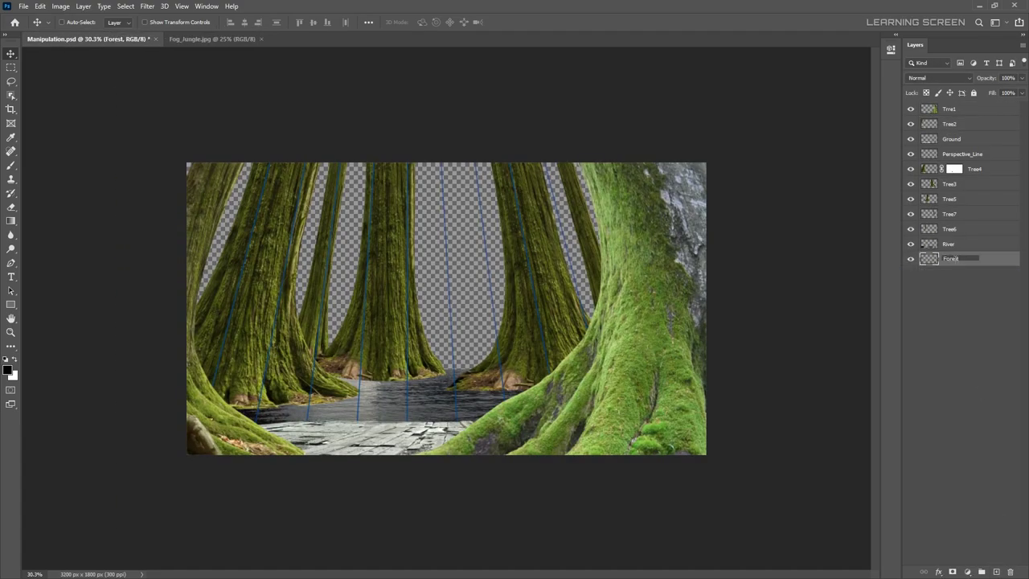
left_click(200, 39)
left_click(124, 38)
key("ctrl+v")
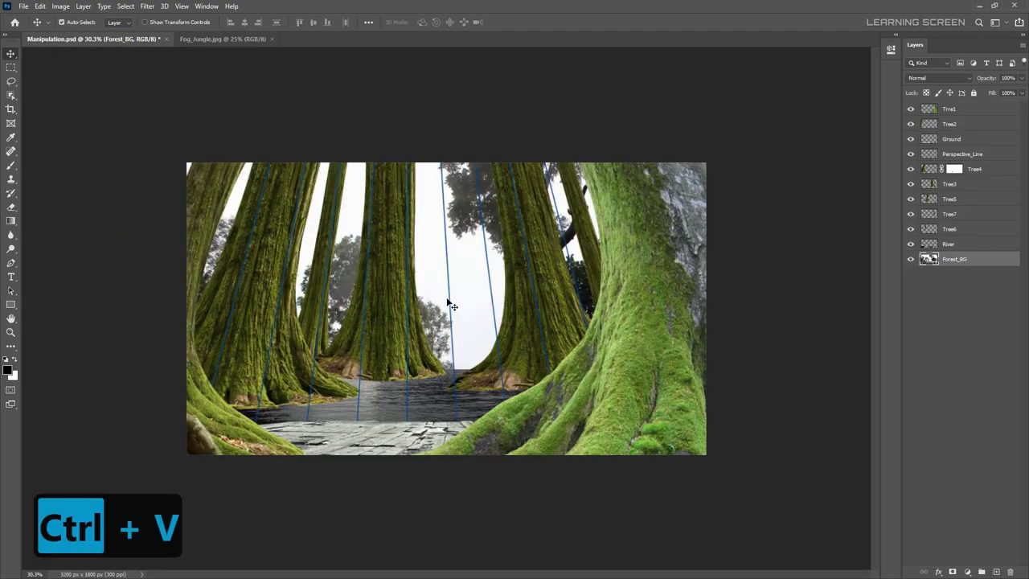
- Scale the fog photo to about 59%, flip it horizontally, then enlarge it to fill the sky
key("ctrl+t")
left_click_drag(192, 155, 204, 107)
right_click(455, 236)
left_click(482, 413)
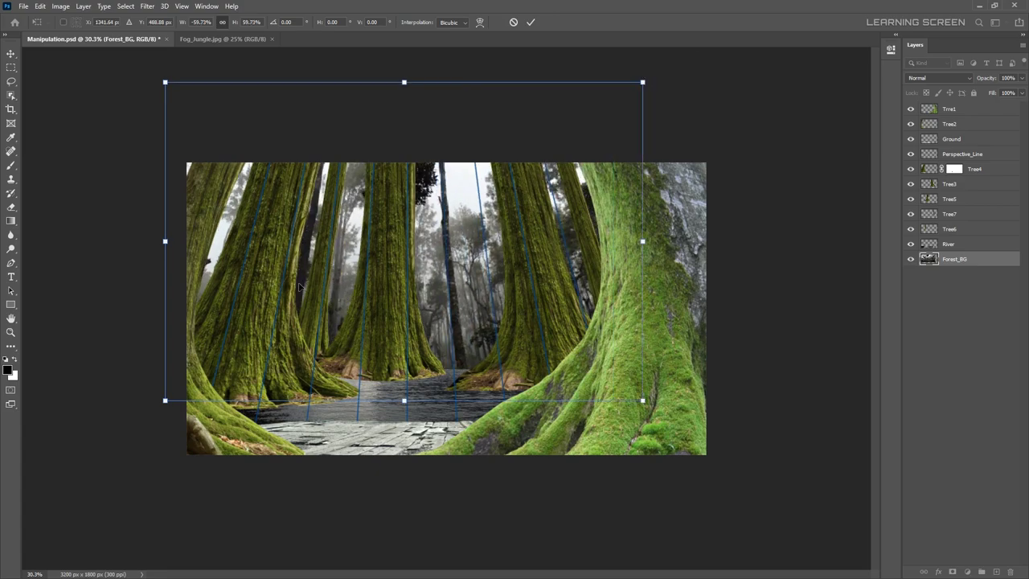
key("ctrl+equal")
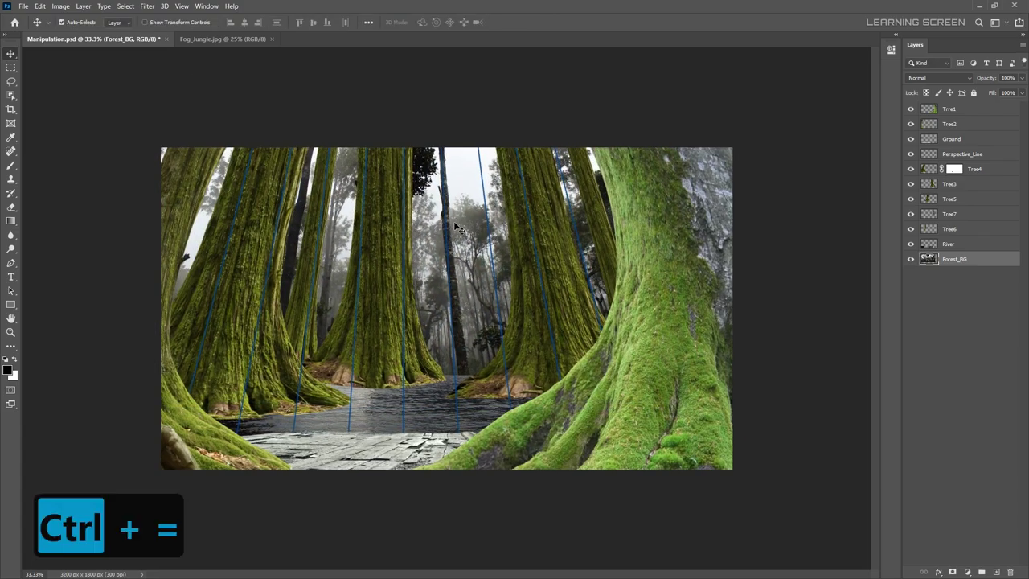
left_click_drag(643, 81, 657, 96)
left_click(530, 22)
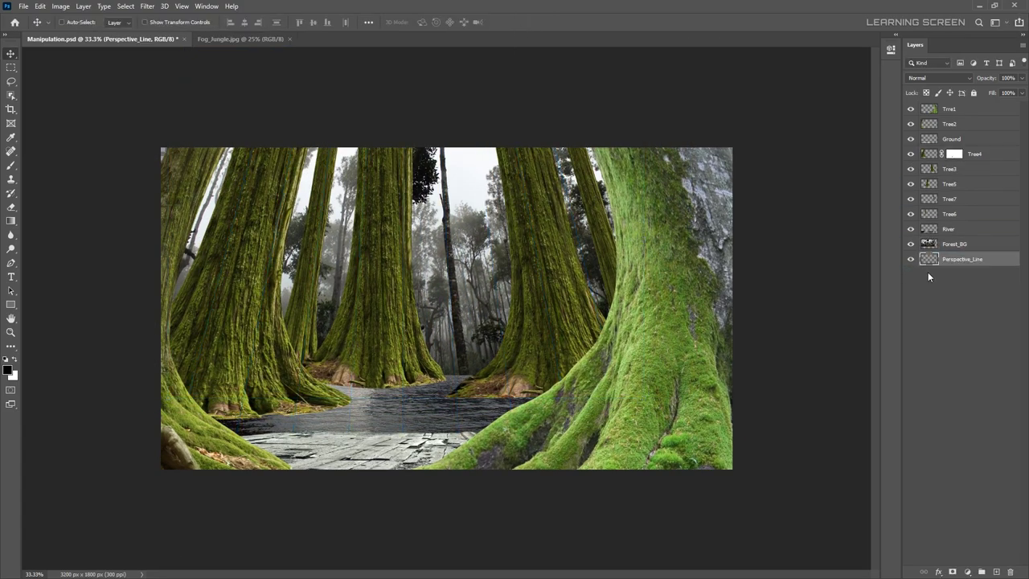
- Paint Tree4's layer mask so its mossy base blends into the river
key("b")
scroll(346, 378, "up", 5)
scroll(241, 354, "up", 2)
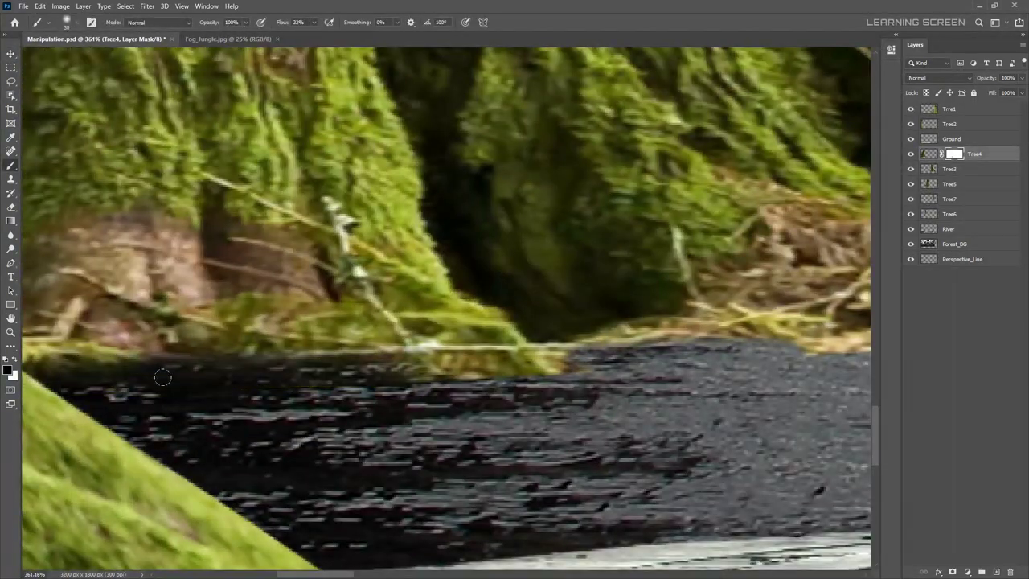
scroll(331, 78, "up", 1)
scroll(394, 375, "up", 1)
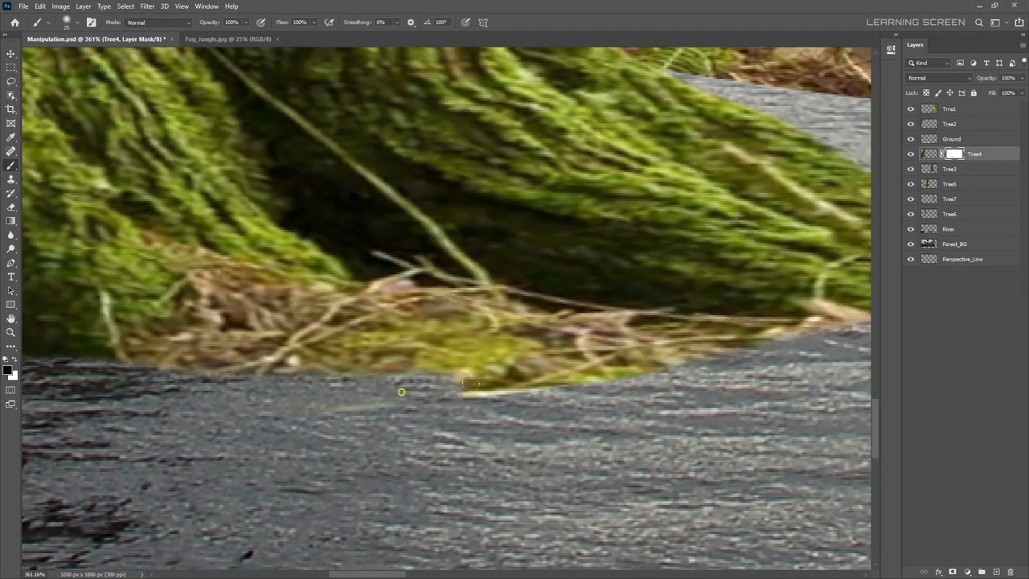
scroll(482, 402, "up", 2)
scroll(642, 436, "up", 1)
scroll(642, 436, "down", 2)
scroll(626, 385, "down", 1)
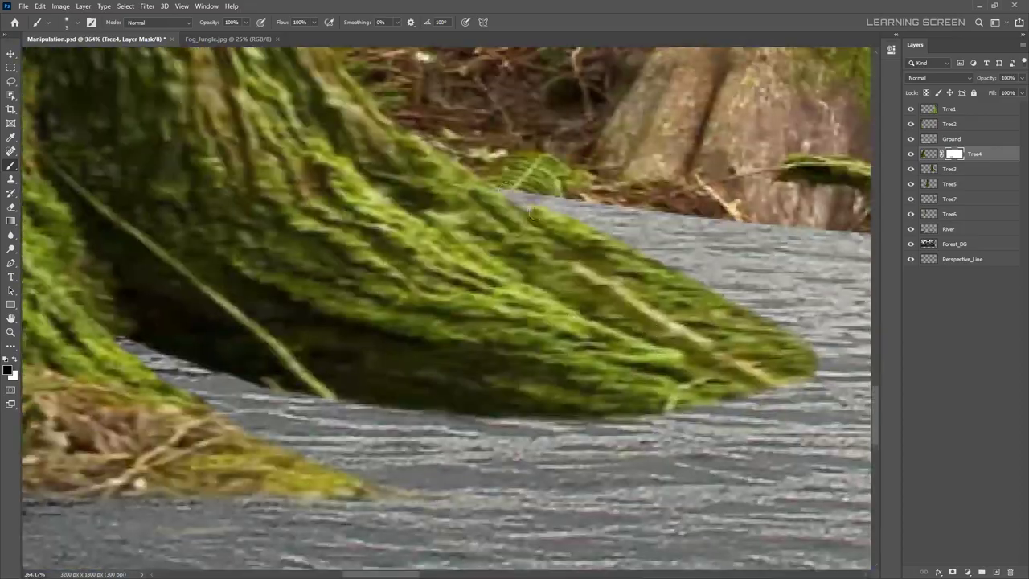
scroll(597, 310, "down", 2)
scroll(406, 306, "up", 5)
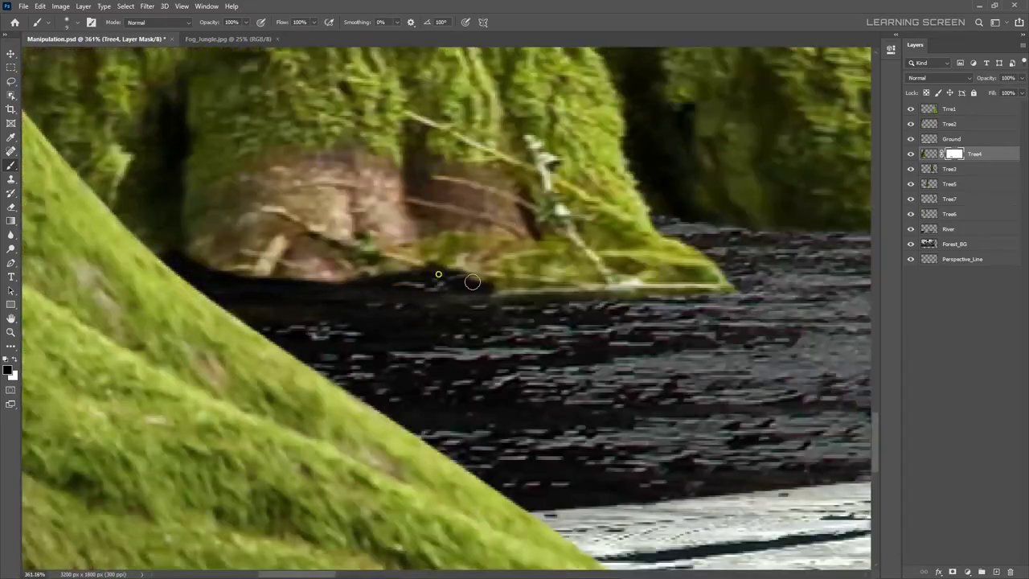
scroll(472, 282, "down", 5)
scroll(535, 349, "up", 4)
- Clone moss texture on the Tree3 layer to blend its base into the river
key("alt+bracketleft")
scroll(203, 254, "up", 1)
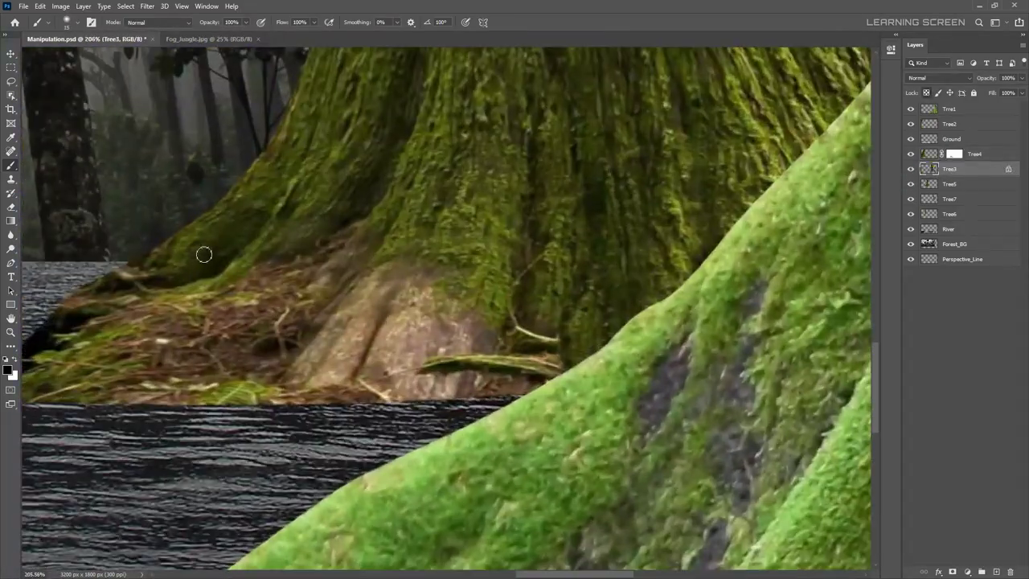
key("s")
scroll(533, 298, "up", 1)
scroll(383, 226, "left", 3)
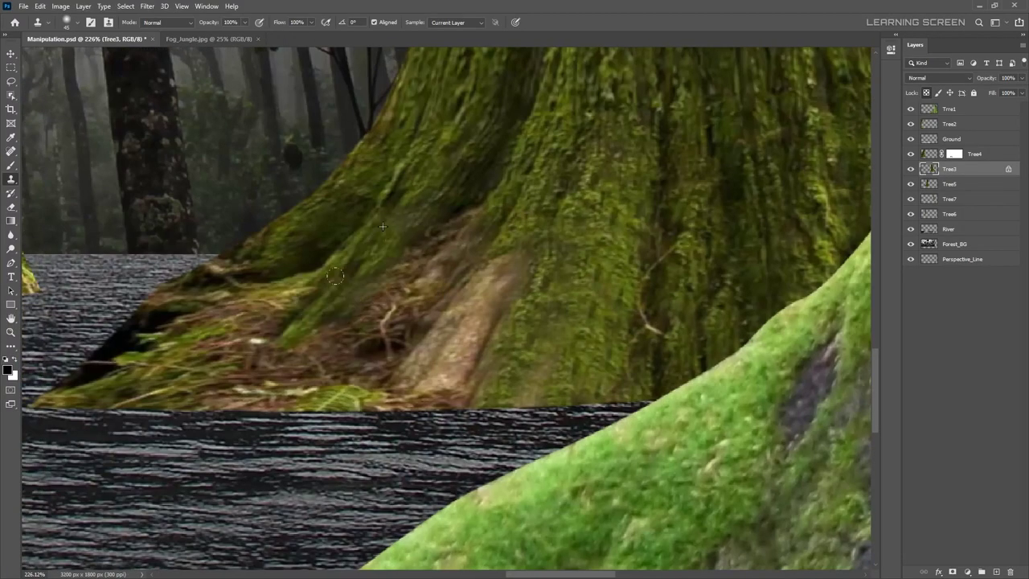
scroll(265, 393, "left", 3)
scroll(277, 426, "up", 2)
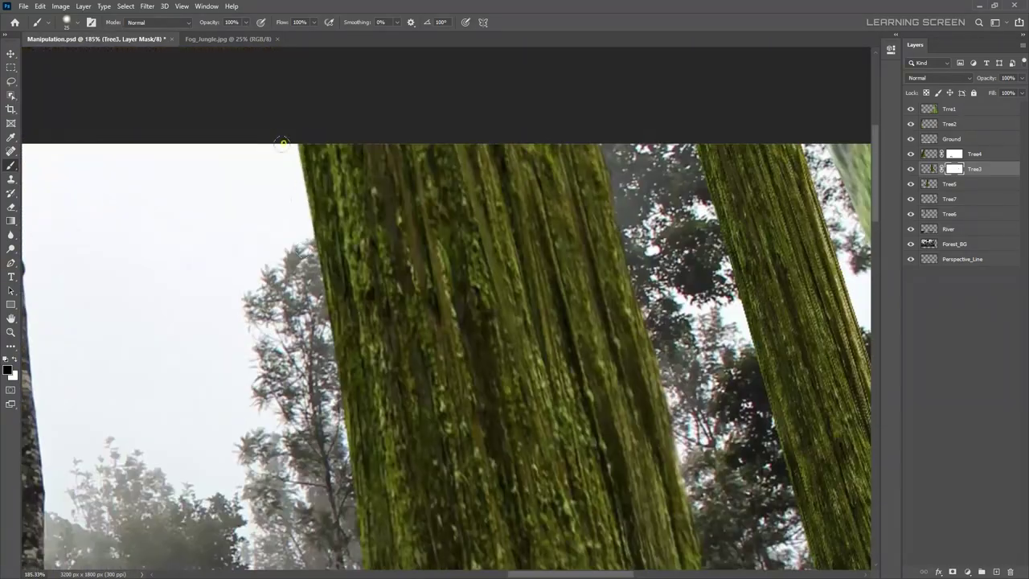
scroll(306, 161, "down", 5)
scroll(346, 209, "down", 5)
scroll(386, 257, "down", 3)
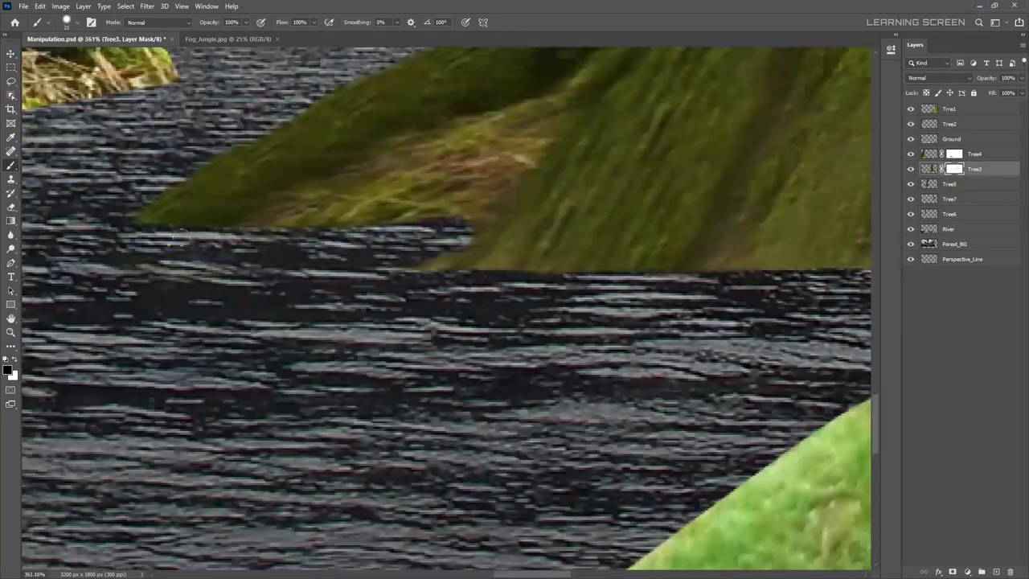
scroll(404, 281, "right", 3)
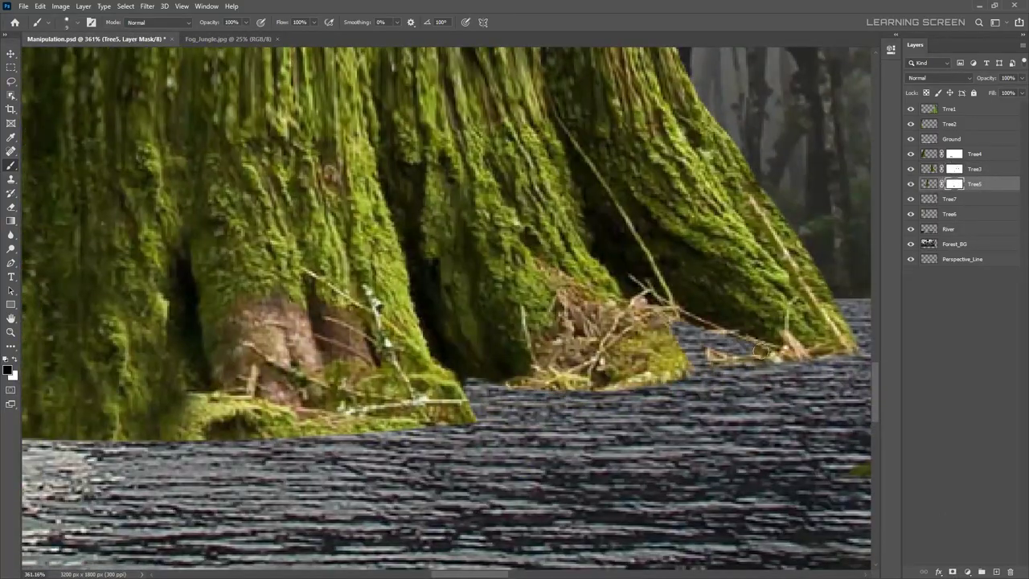
scroll(530, 467, "down", 3)
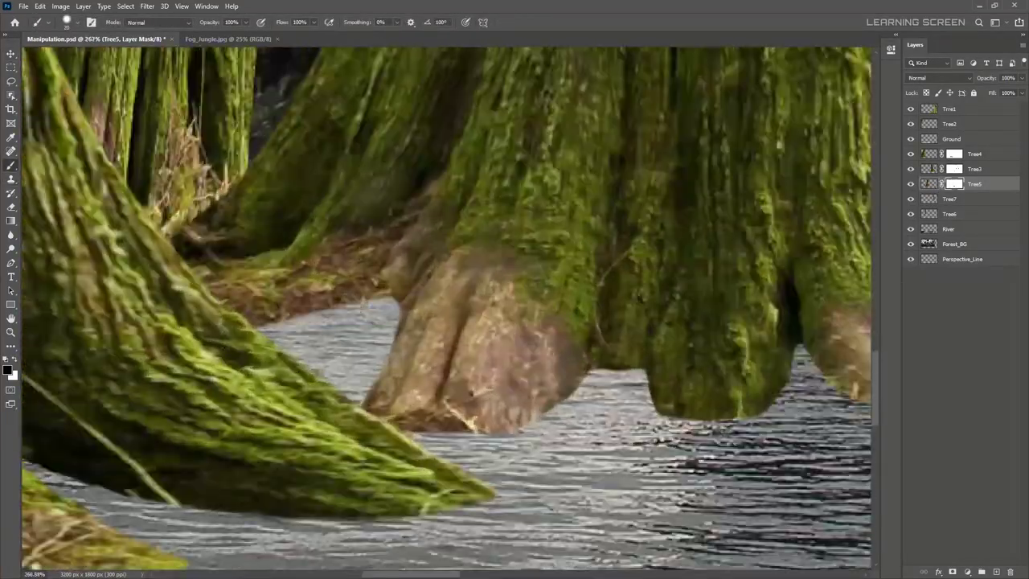
scroll(419, 366, "down", 4)
scroll(419, 366, "down", 3)
scroll(419, 366, "down", 4)
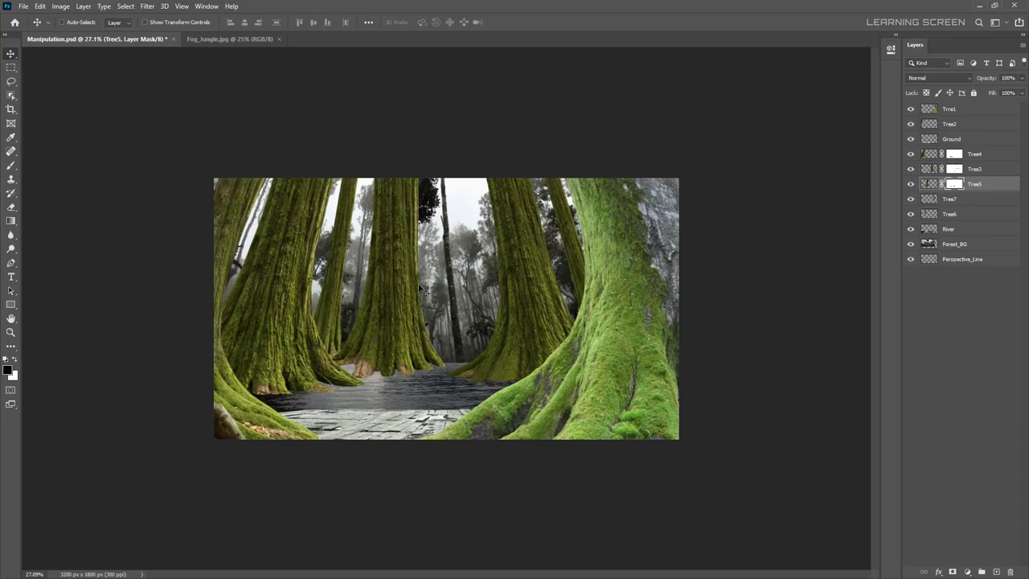
- Warp the Tree5 and Tree6 trunks into bent shapes
left_click(61, 6)
left_click(189, 129)
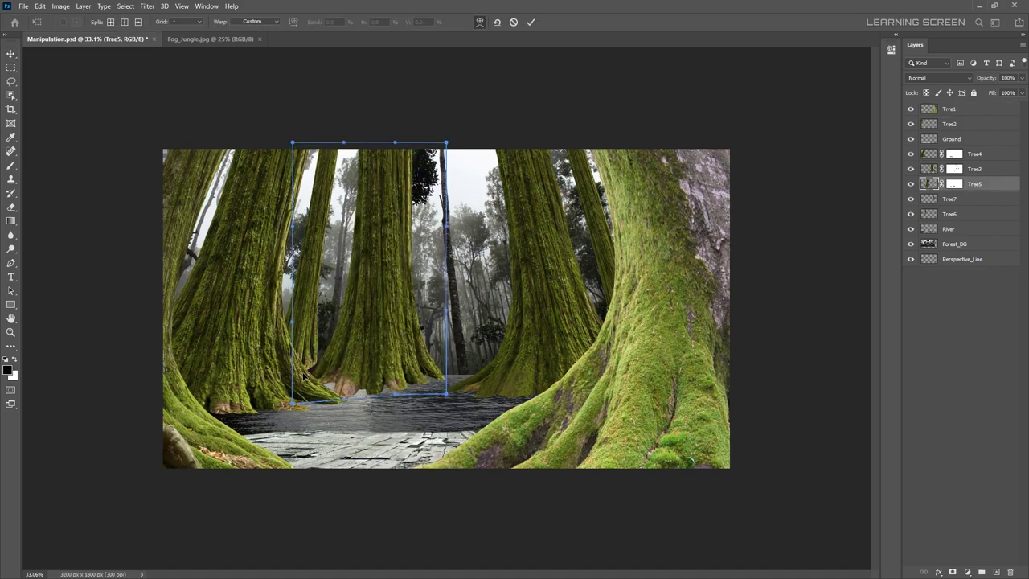
left_click(910, 215)
key("ctrl+t")
right_click(314, 339)
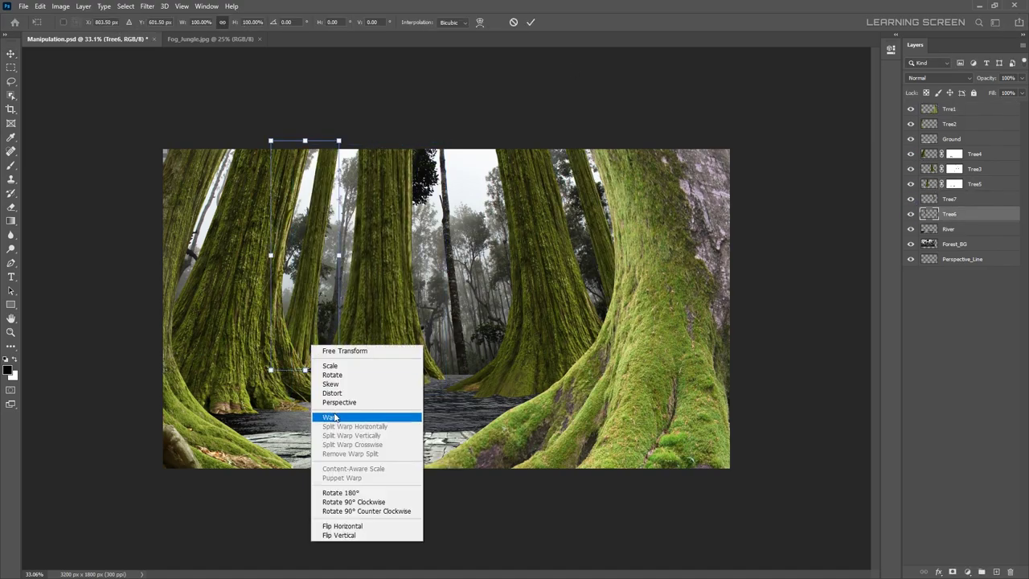
left_click(337, 414)
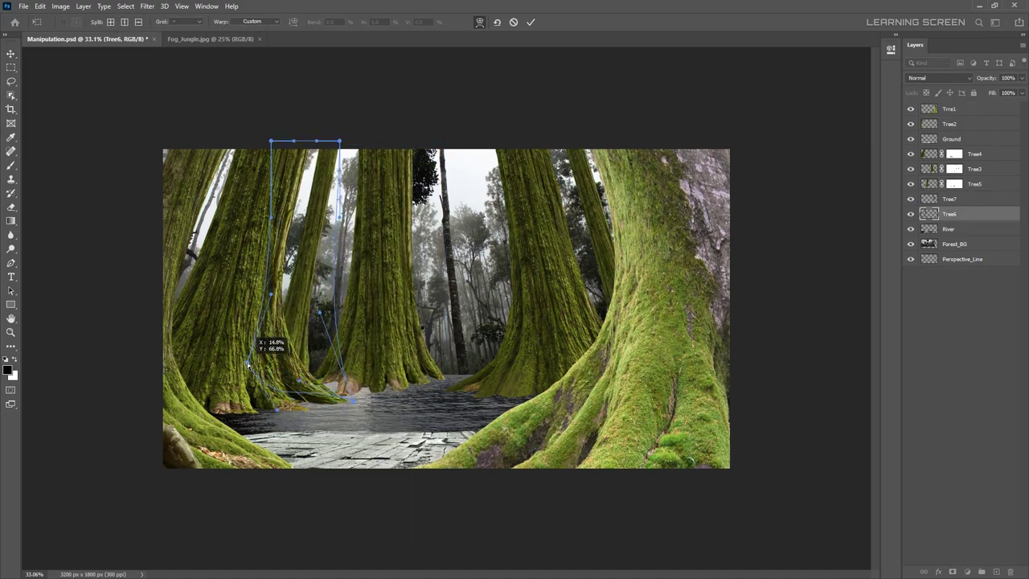
left_click(534, 24)
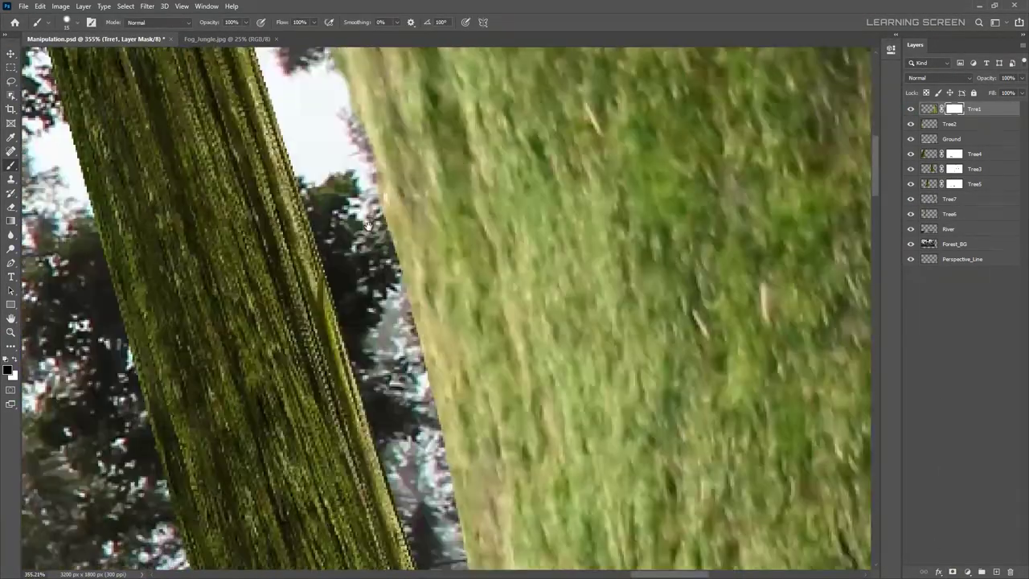
- Skew the Ground plank floor into a slanted shape
scroll(367, 226, "down", 10)
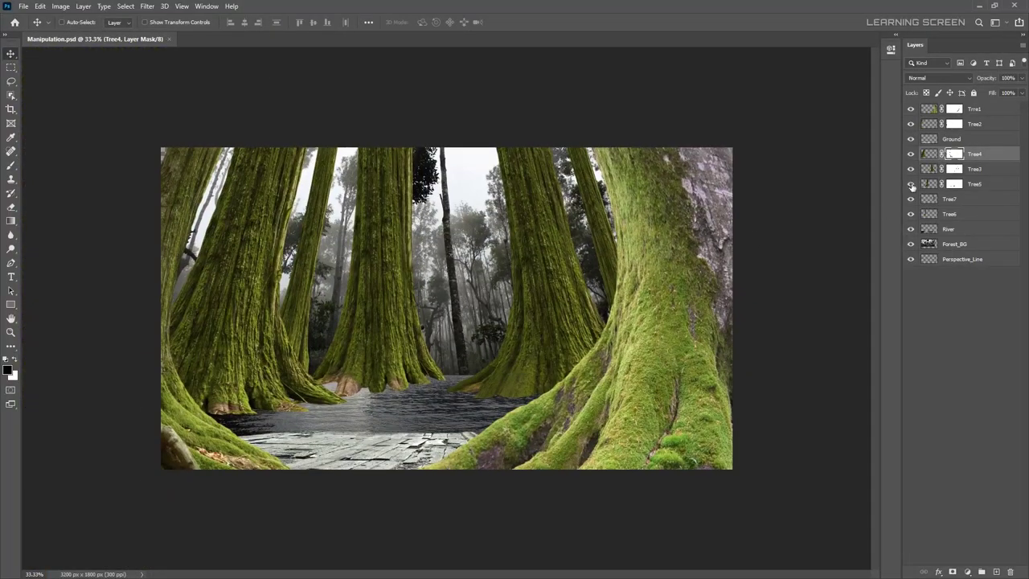
key("ctrl+t")
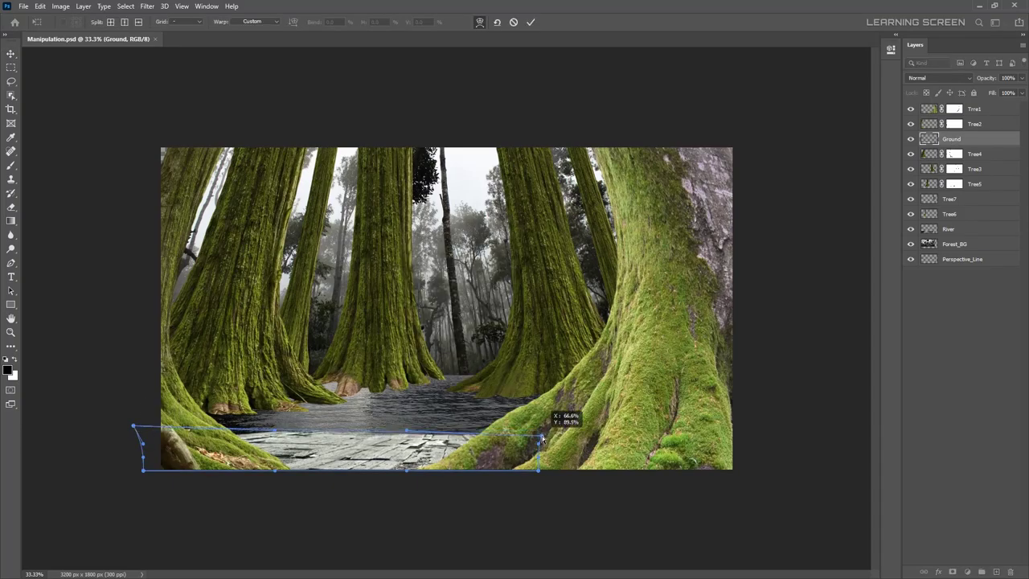
left_click_drag(541, 438, 322, 476)
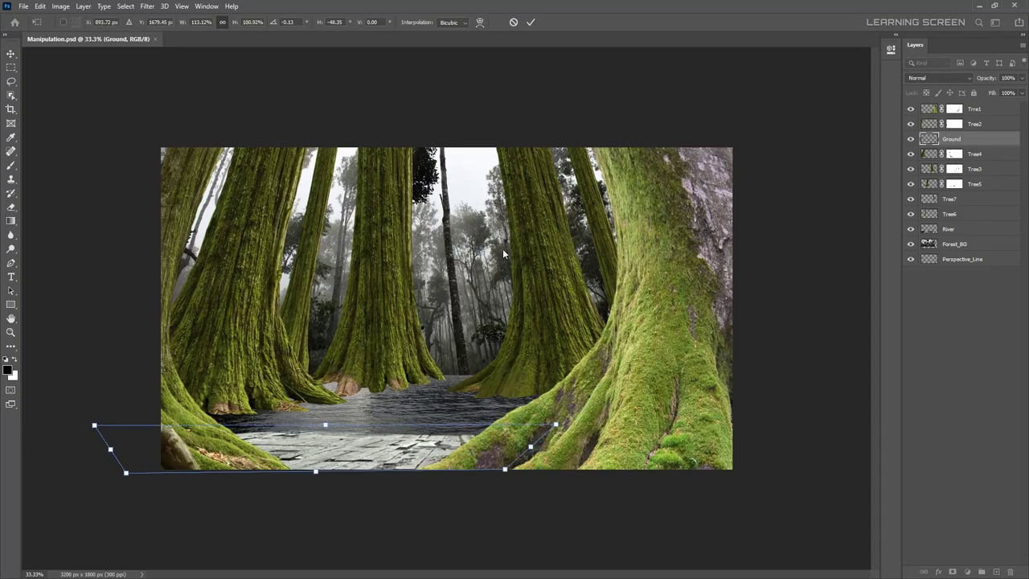
key("Return")
- Apply the tree layer masks permanently
right_click(954, 109)
left_click(950, 197)
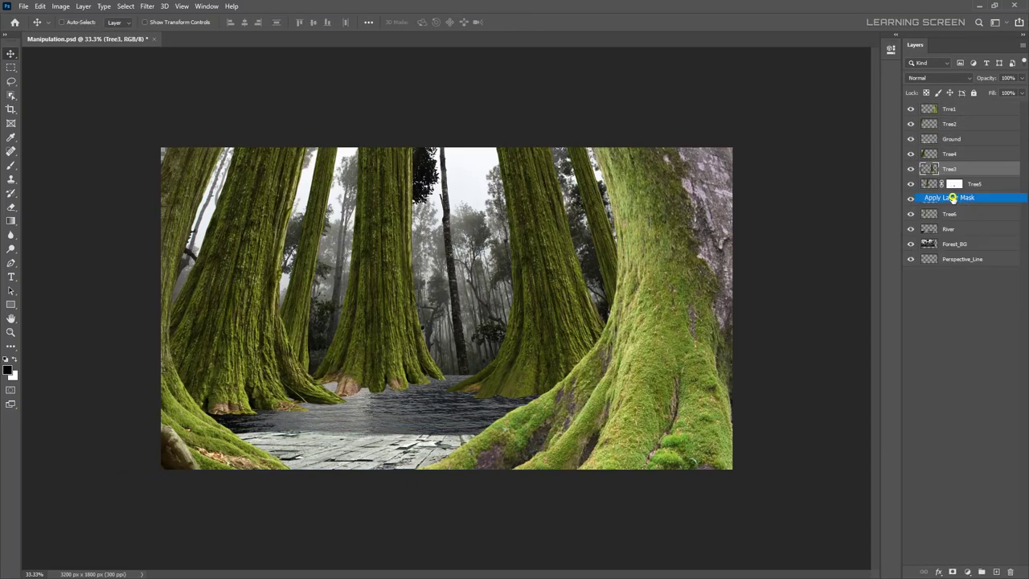
left_click(934, 111)
- Darken Tree1, Tree2 and Tree3 with clipped Levels by lowering output white
left_click_drag(865, 184, 773, 190)
left_click(952, 138)
left_click(967, 571)
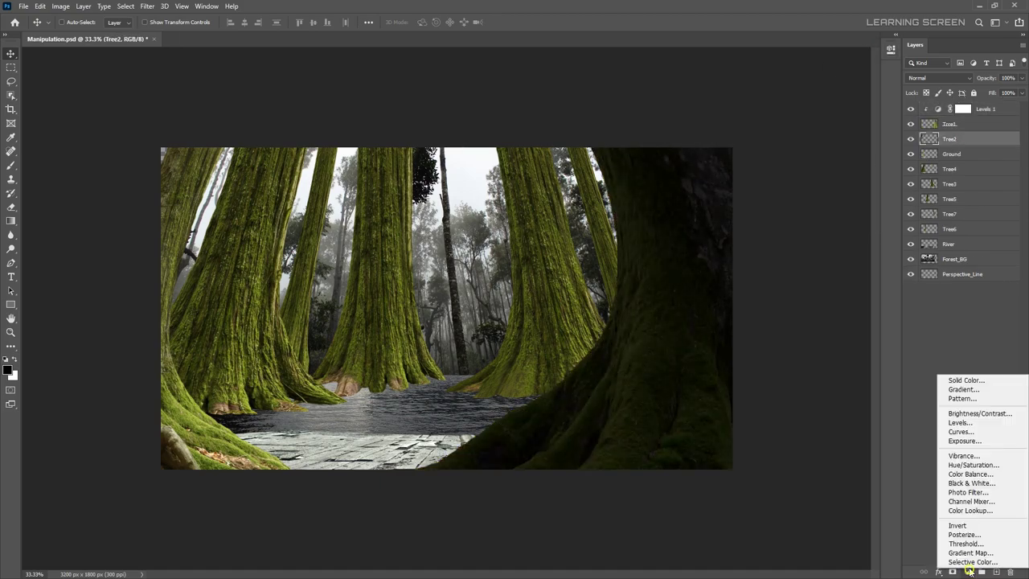
left_click(949, 425)
key("ctrl+alt+g")
left_click_drag(865, 183, 777, 190)
left_click(891, 49)
left_click(948, 199)
left_click(967, 571)
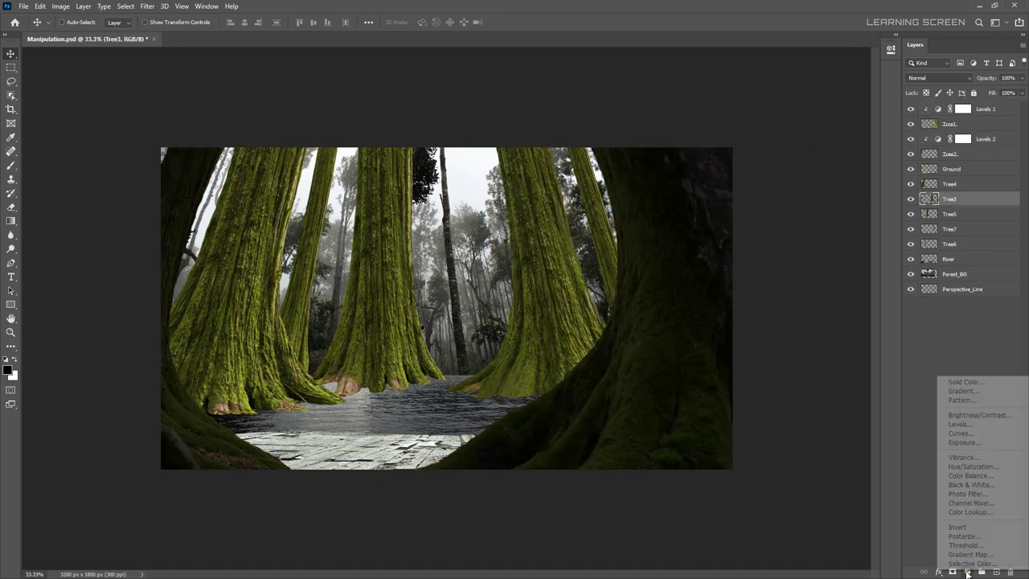
left_click(950, 425)
left_click_drag(865, 189, 778, 191)
- Darken Tree4, Tree5 and Tree6 with their own Levels by lowering output white
left_click(948, 214)
left_click(950, 425)
left_click_drag(865, 190, 778, 190)
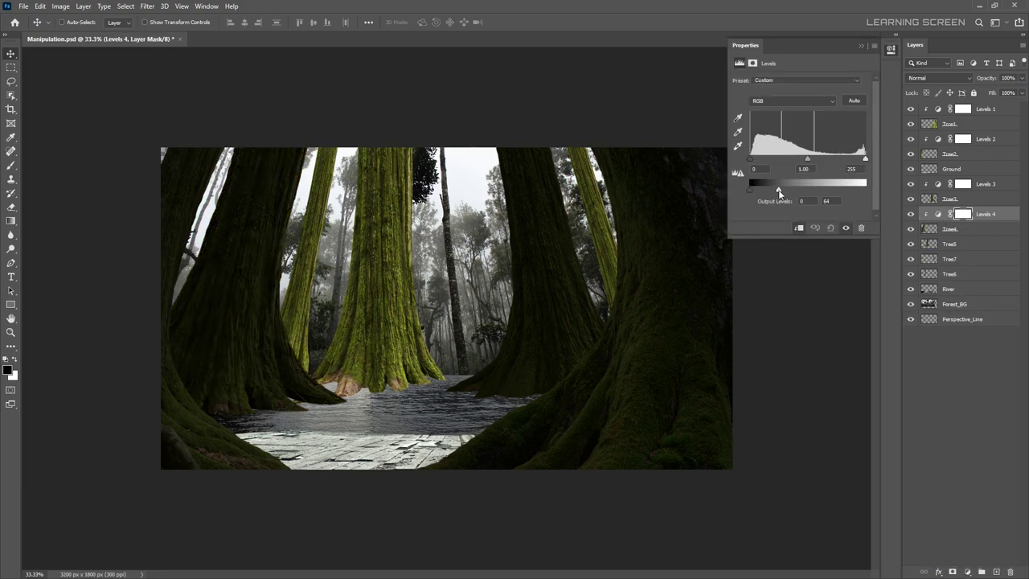
left_click(890, 49)
left_click(948, 243)
left_click(967, 571)
left_click_drag(866, 190, 779, 187)
left_click(954, 287)
left_click(967, 572)
left_click(949, 425)
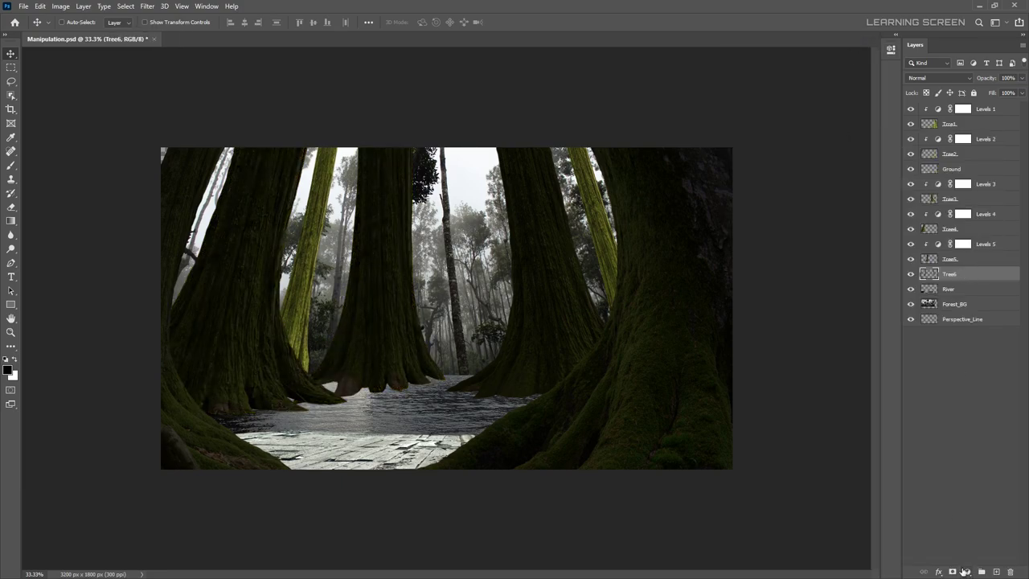
left_click_drag(866, 189, 778, 190)
left_click(890, 49)
- Group each tree with its Levels layer into groups named Tree1, Tree3 and Tree4
left_click(988, 124, "shift")
right_click(988, 123)
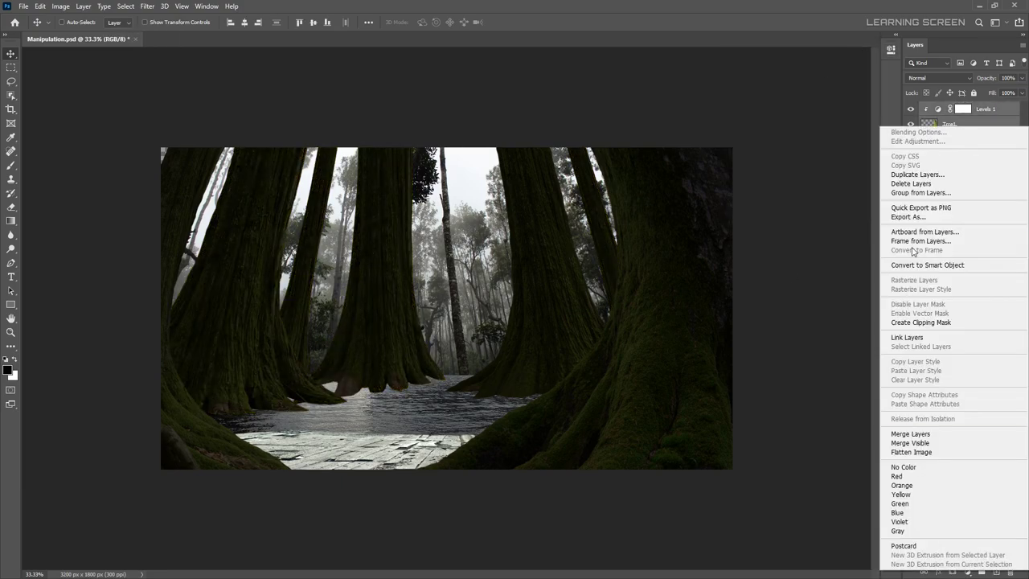
left_click(917, 188)
type("Tree1")
key("Return")
left_click(989, 153, "shift")
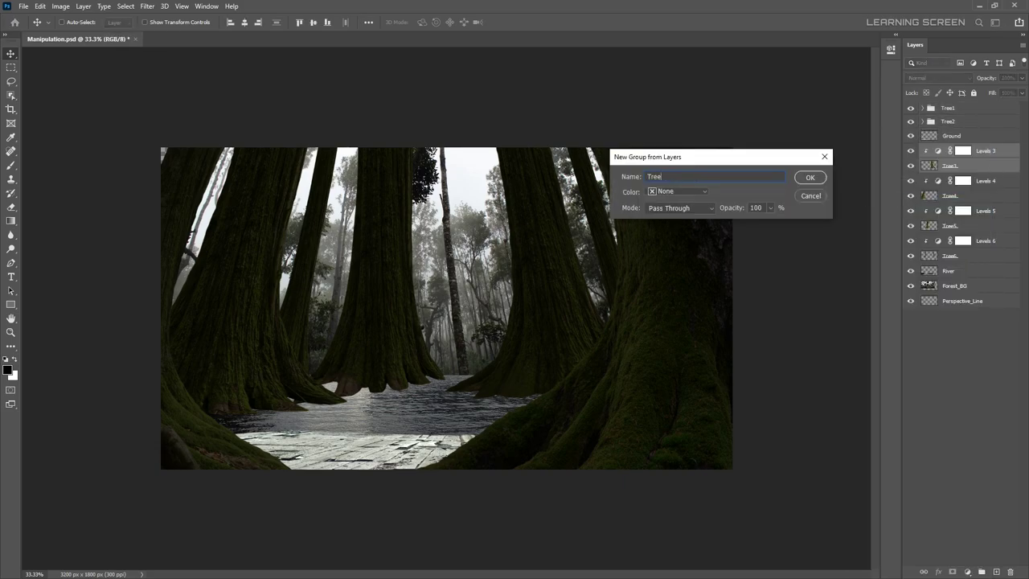
type("3")
key("Return")
type("Tree4")
key("Return")
- Fade Forest_BG with a clipped Levels raising output black, plus a Color Balance adjustment
left_click(954, 219)
left_click(967, 571)
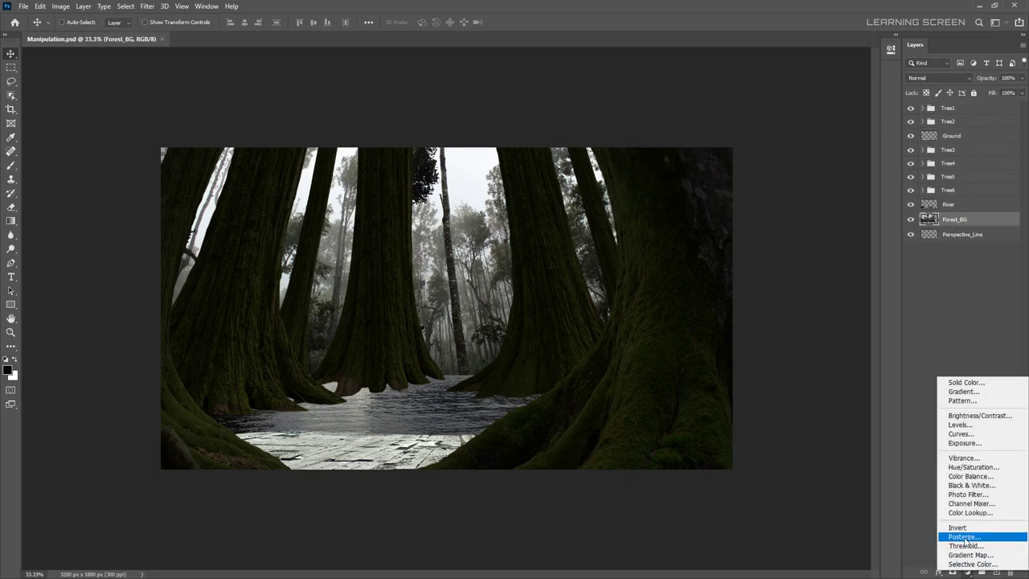
left_click(957, 425)
key("ctrl+alt+g")
mouse_move(750, 190)
left_mouse_down()
mouse_move(788, 190)
mouse_move(823, 159)
left_mouse_up()
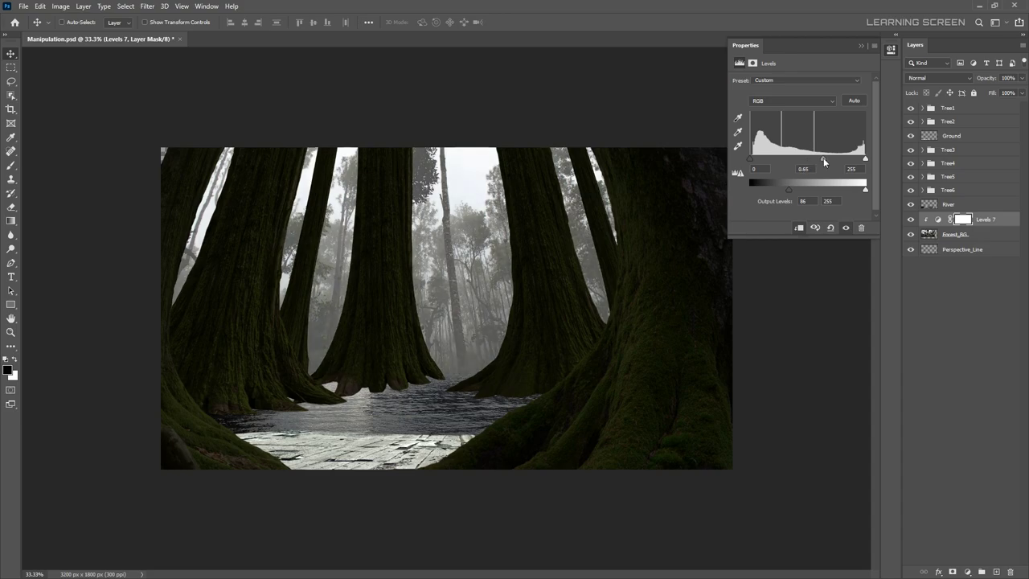
left_click(966, 571)
left_click(970, 483)
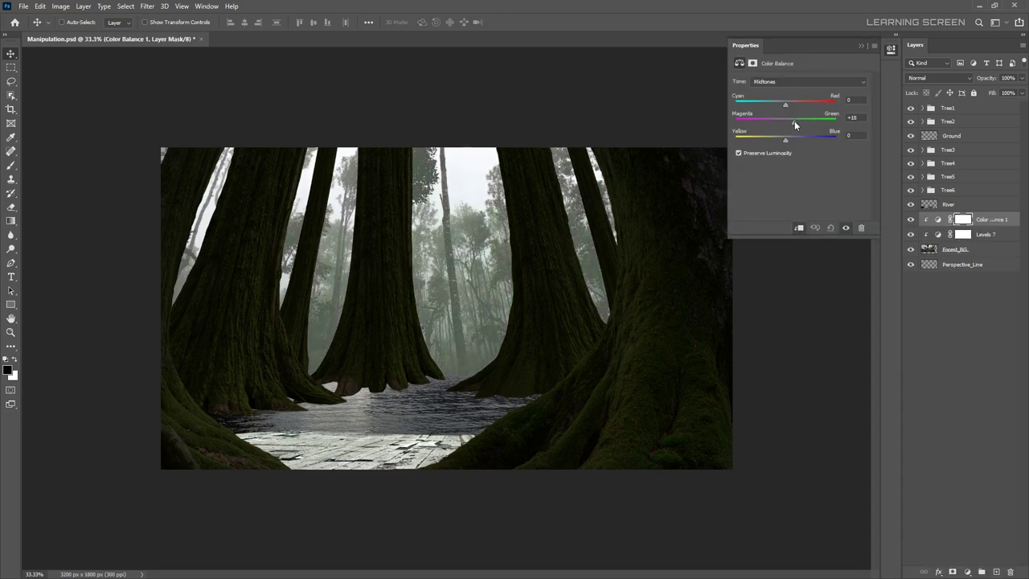
left_click(955, 249, "shift")
- Group the background layers into a group named 'Background'
right_click(955, 250)
left_click(892, 233)
type("Background")
key("Return")
- Open Girl.jpg and drag the masked girl into the forest composite
left_click(23, 5)
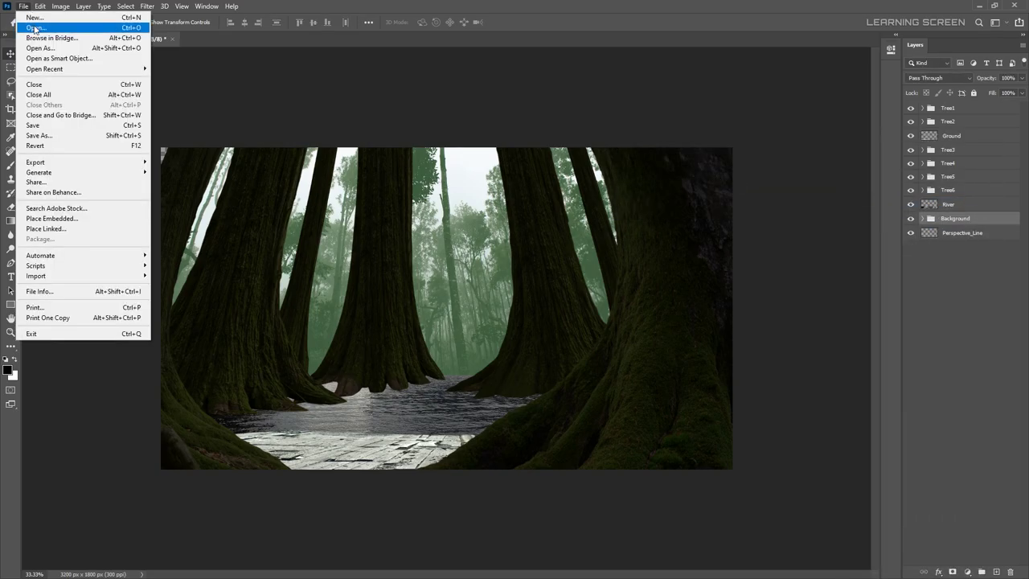
left_click(28, 23)
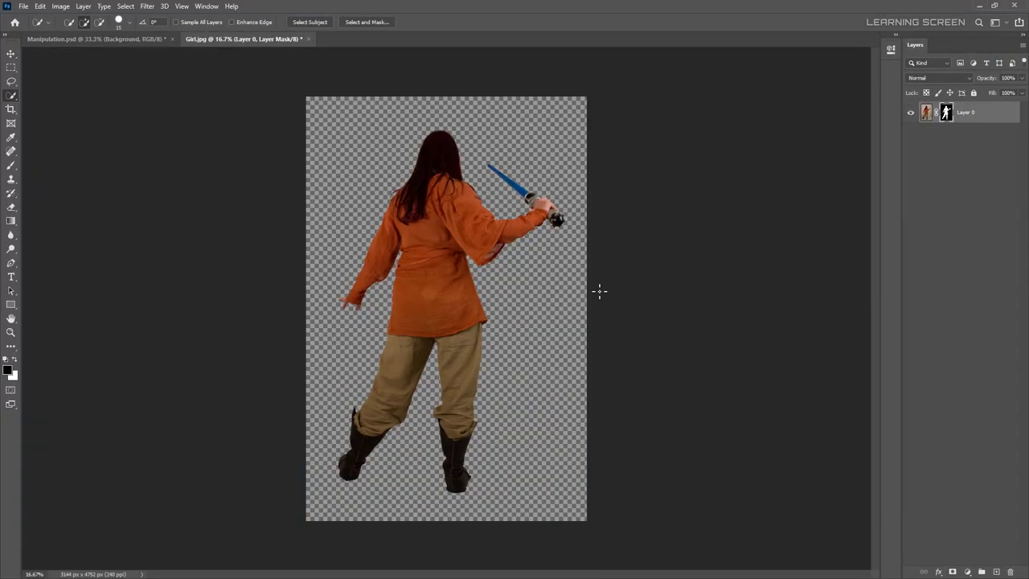
key("v")
left_click_drag(597, 290, 374, 204)
- Scale the girl down onto the plank floor and check the placement
key("ctrl+t")
left_click_drag(445, 271, 445, 241)
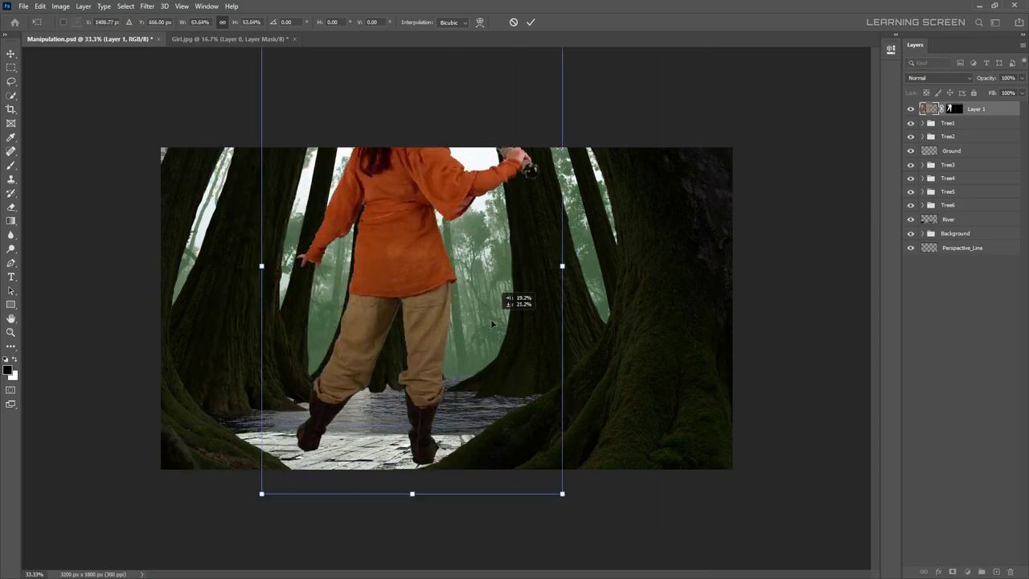
key("Return")
scroll(711, 241, "up", 10)
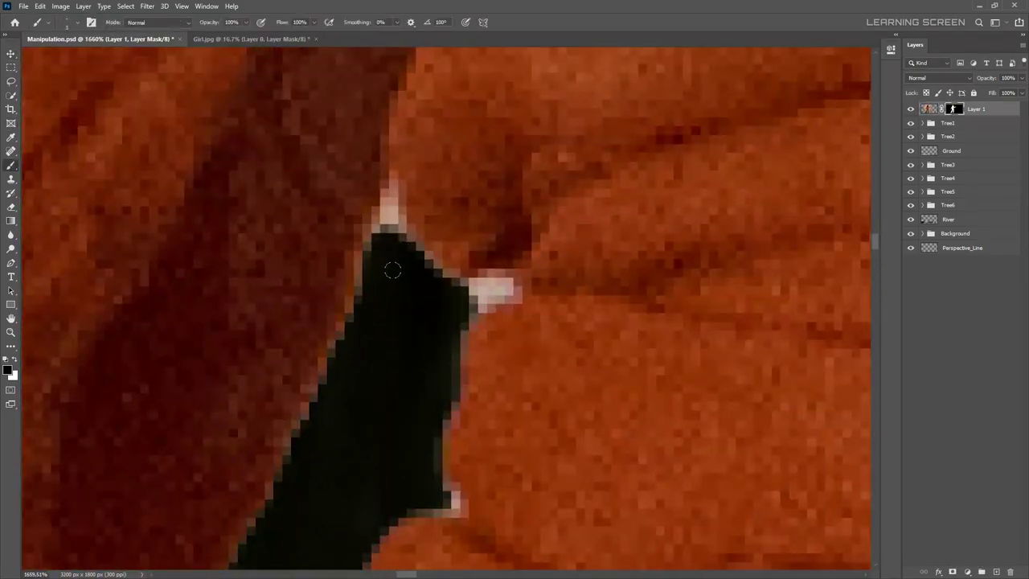
scroll(392, 270, "down", 2)
scroll(441, 213, "down", 2)
scroll(441, 323, "up", 3)
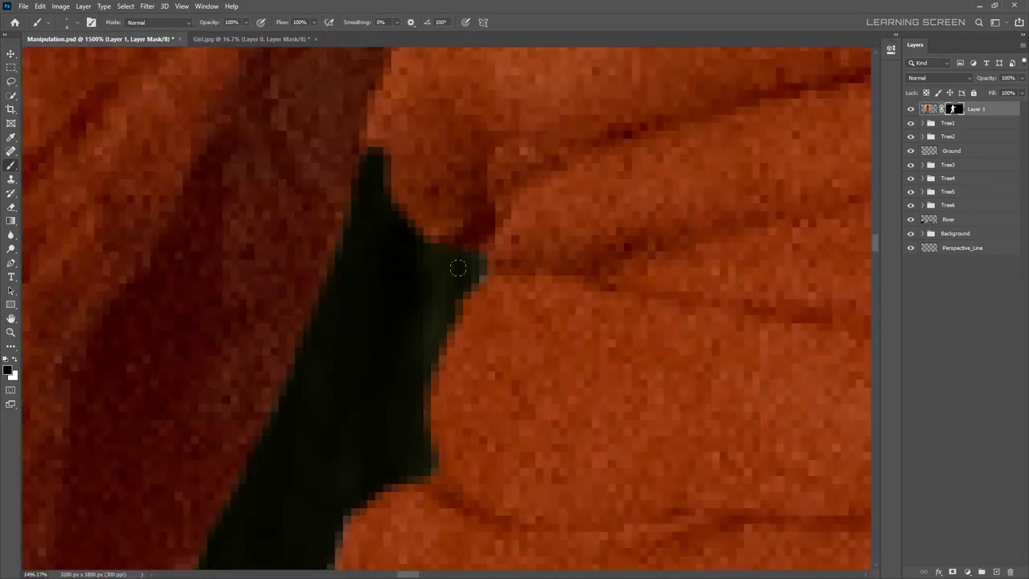
scroll(457, 267, "down", 10)
scroll(501, 367, "up", 8)
scroll(591, 390, "down", 2)
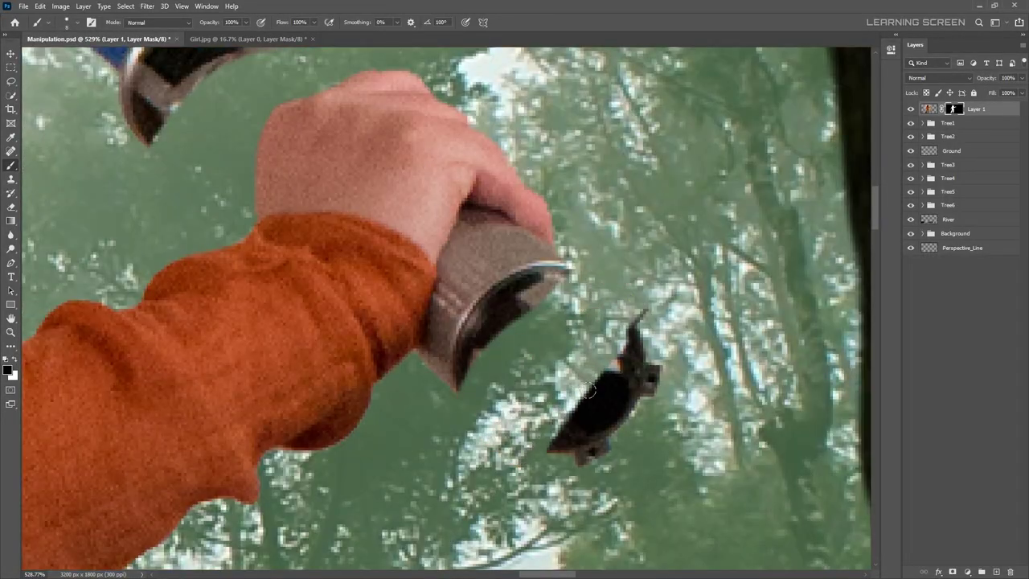
scroll(590, 390, "up", 2)
scroll(333, 265, "down", 6)
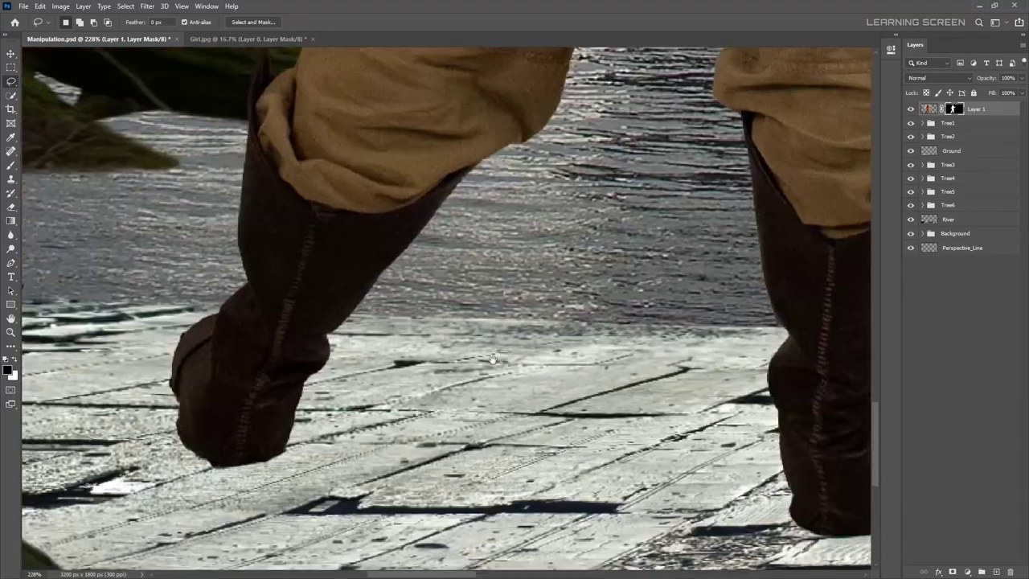
scroll(527, 258, "up", 3)
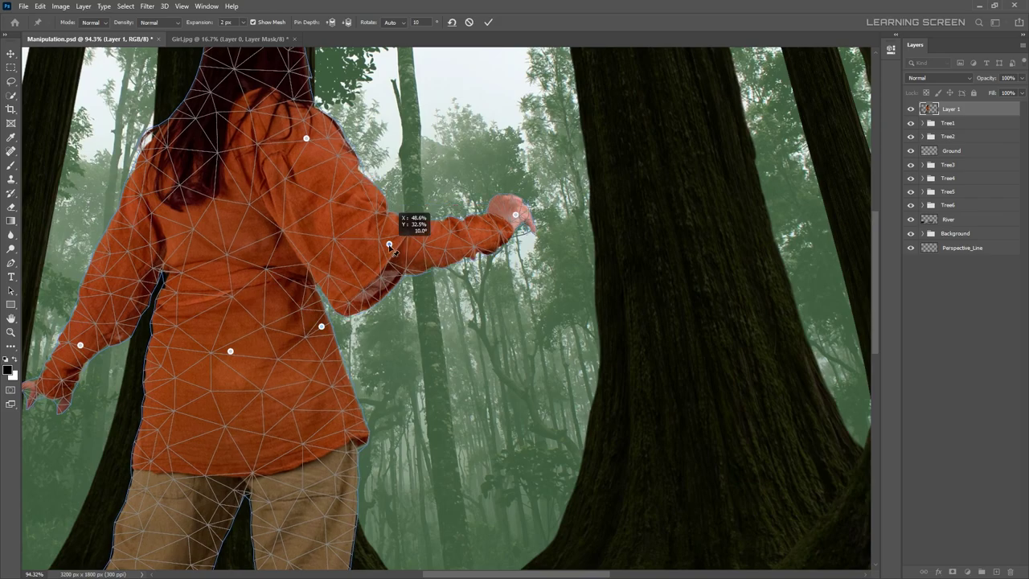
- Puppet-warp the girl's right arm lower
left_click_drag(394, 222, 514, 250)
scroll(337, 240, "down", 3)
key("Return")
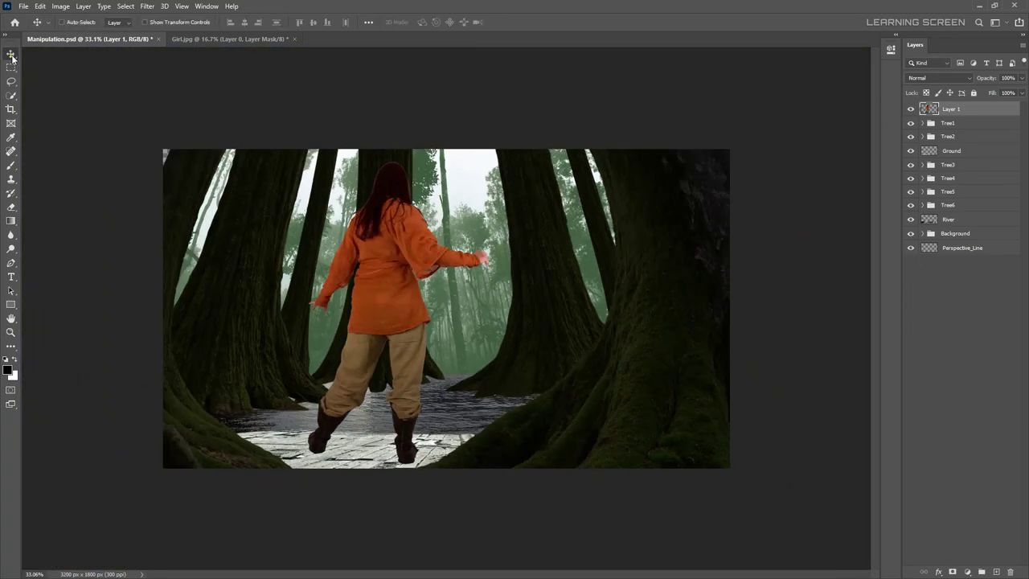
scroll(384, 270, "up", 5)
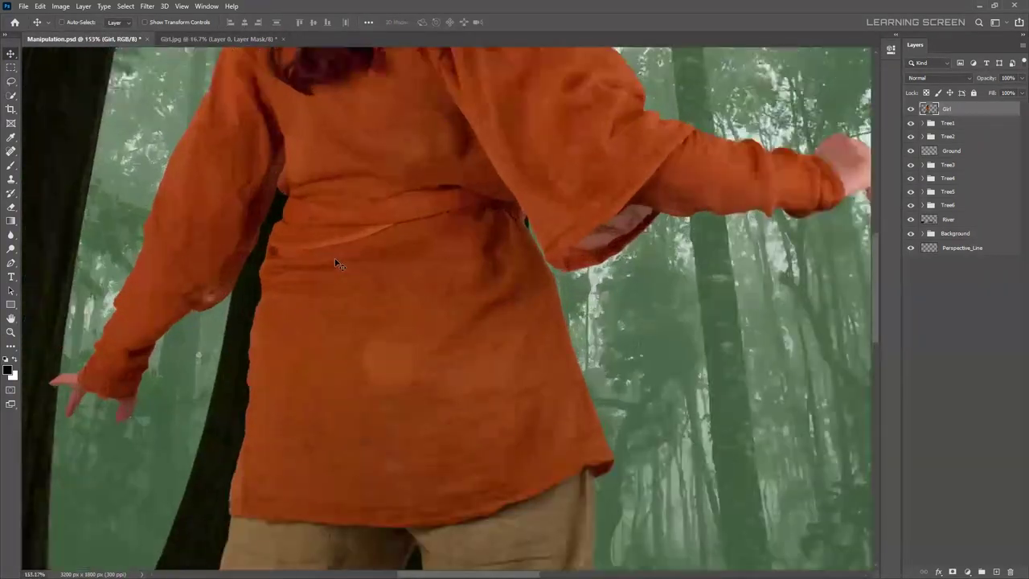
- Add a dark red Solid Color fill clipped to Girl, inverted mask, Overlay blending
left_click(966, 571)
left_click(960, 380)
left_click(275, 221)
right_click(981, 109)
left_click(957, 265)
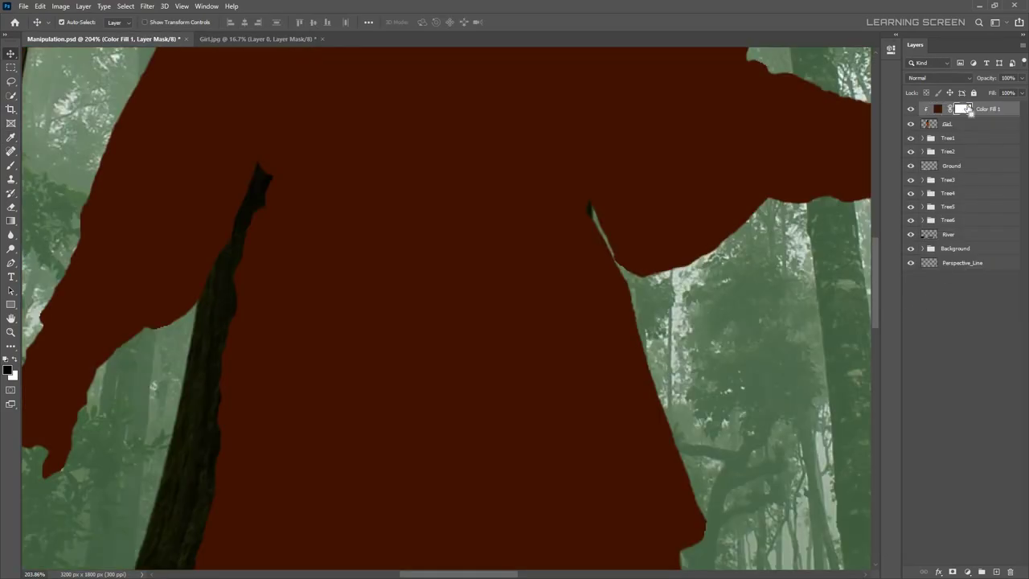
key("shift+alt+c")
key("ctrl+i")
key("b")
key("shift+alt+o")
- Paint the dark red tint onto the sash and merge the fill into Girl
left_click_drag(485, 218, 438, 191)
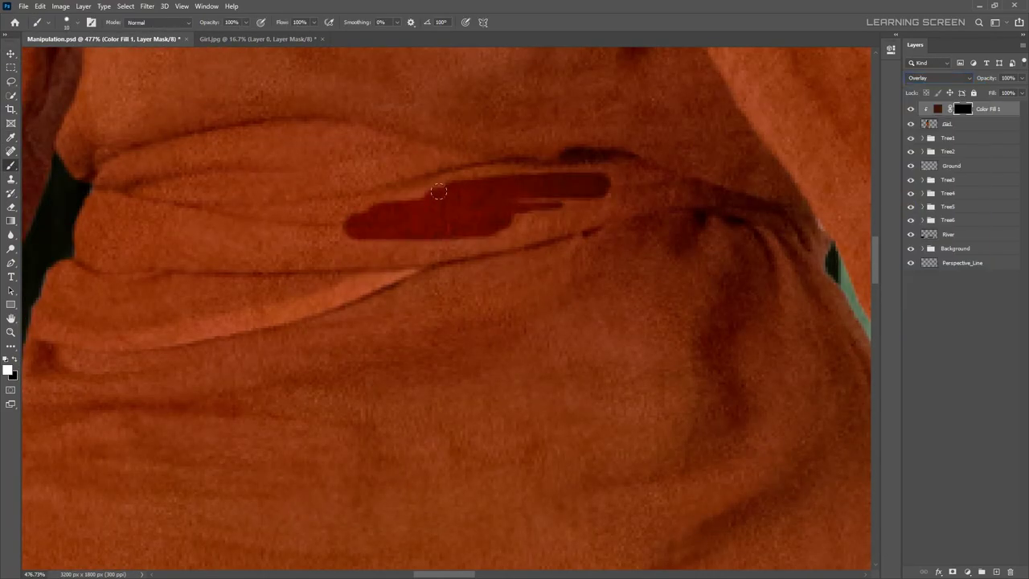
left_click_drag(500, 232, 80, 257)
scroll(420, 211, "down", 5)
scroll(420, 212, "up", 5)
left_click_drag(466, 173, 567, 218)
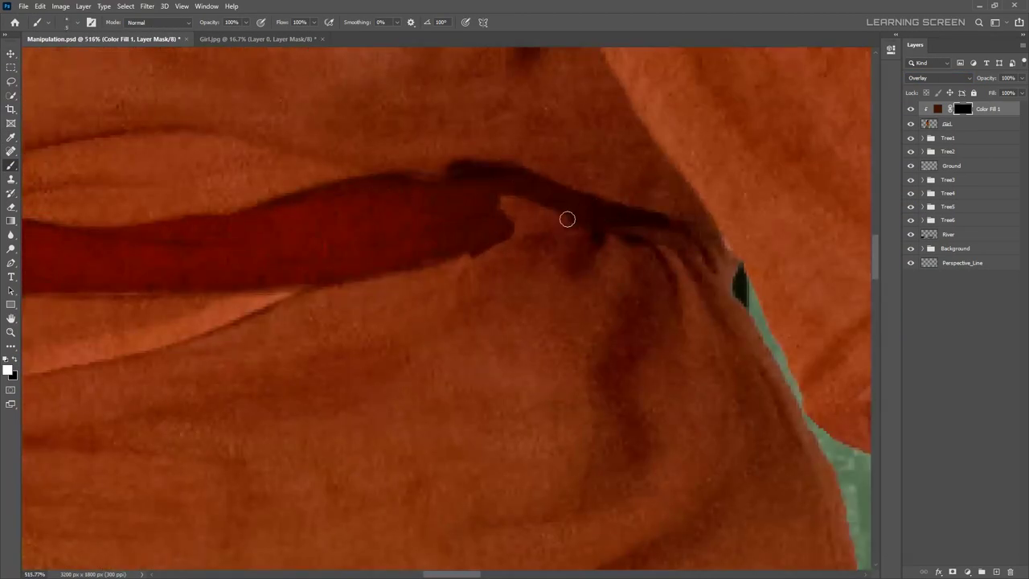
key("ctrl+0")
key("v")
right_click(980, 109)
left_click(916, 436)
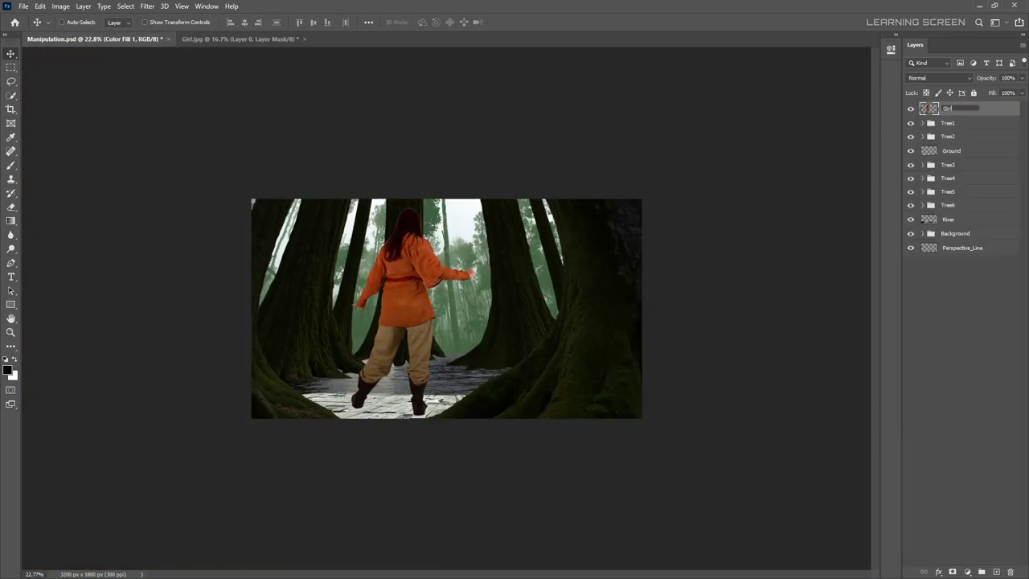
- Shrink the girl to about 59% size
key("ctrl+equal")
key("ctrl+t")
left_click_drag(488, 156, 373, 362)
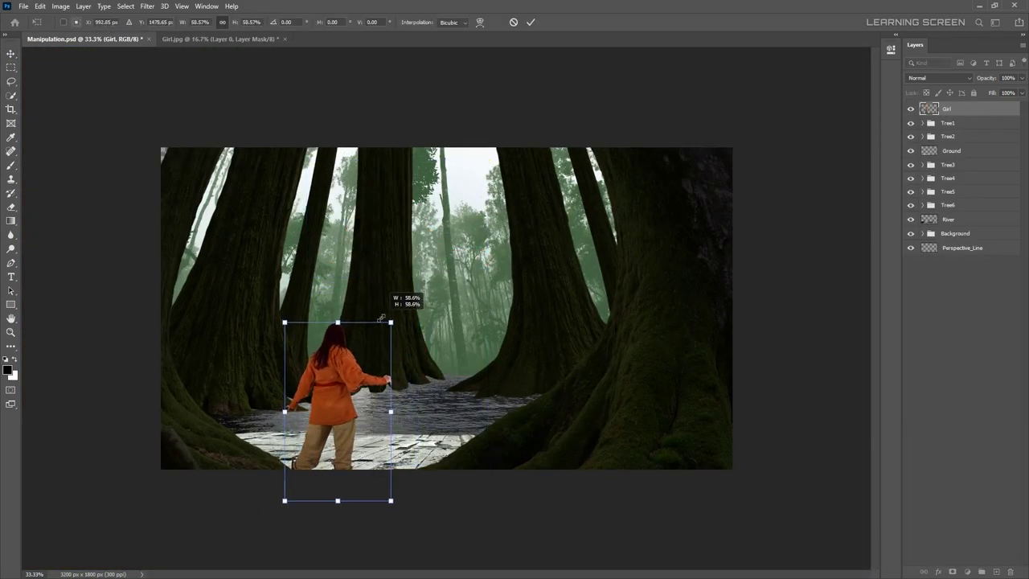
key("Return")
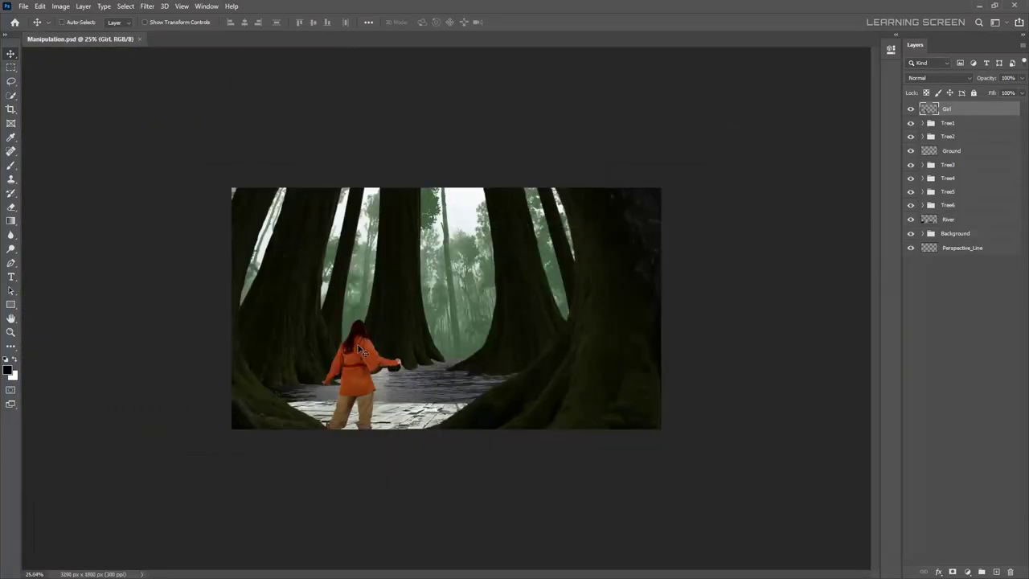
- Darken the River layer's brightest tones with a clipped Levels adjustment
left_click(948, 218)
key("ctrl+l")
left_click_drag(864, 183, 833, 191)
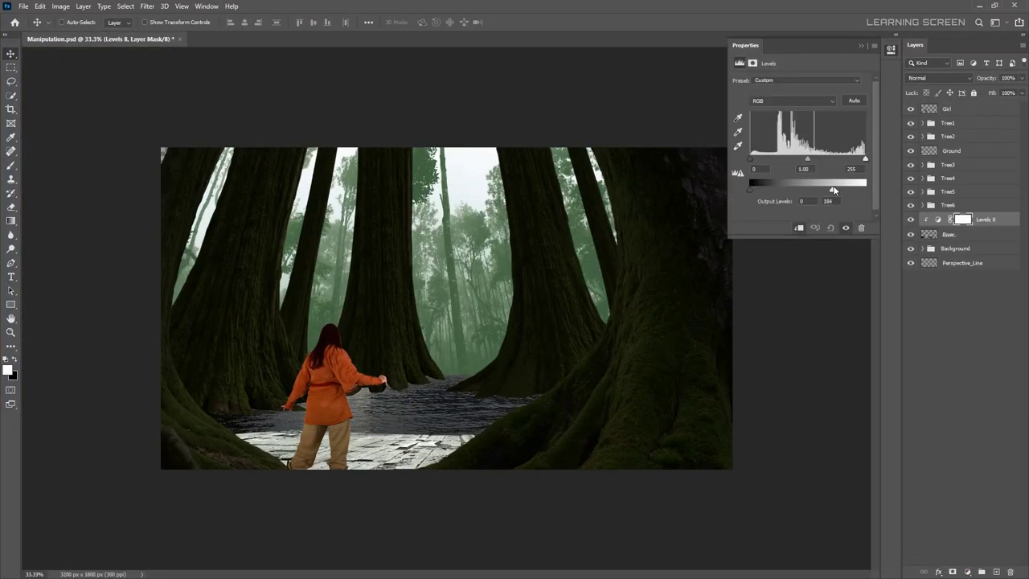
- Add a Color Balance adjustment to the River layer
left_click(866, 45)
left_click(966, 571)
left_click(976, 479)
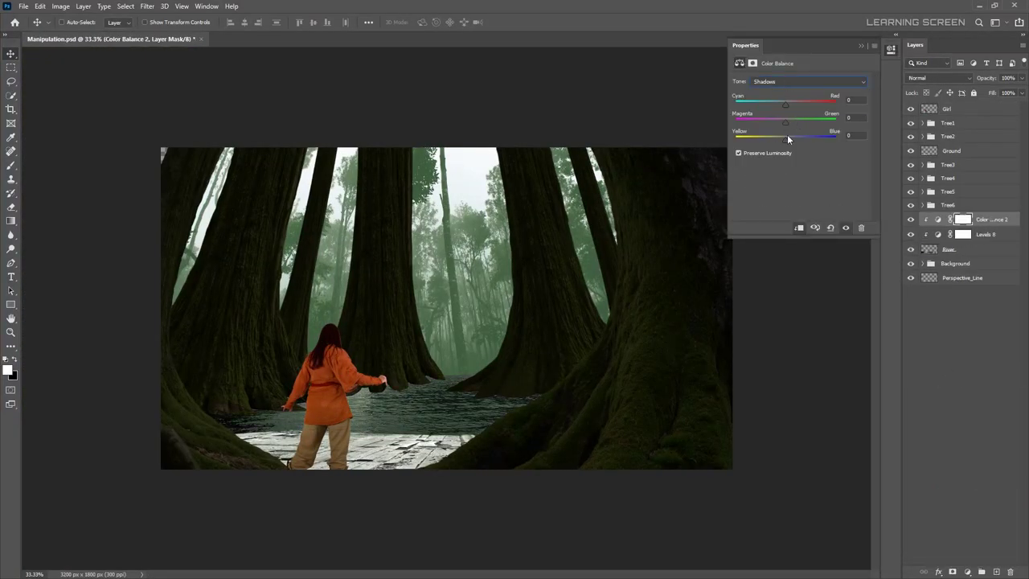
left_click(861, 45)
- Group the river layer and its adjustments into a group named 'River'
left_click(949, 249, "shift")
right_click(1000, 245)
left_click(950, 213)
type("River")
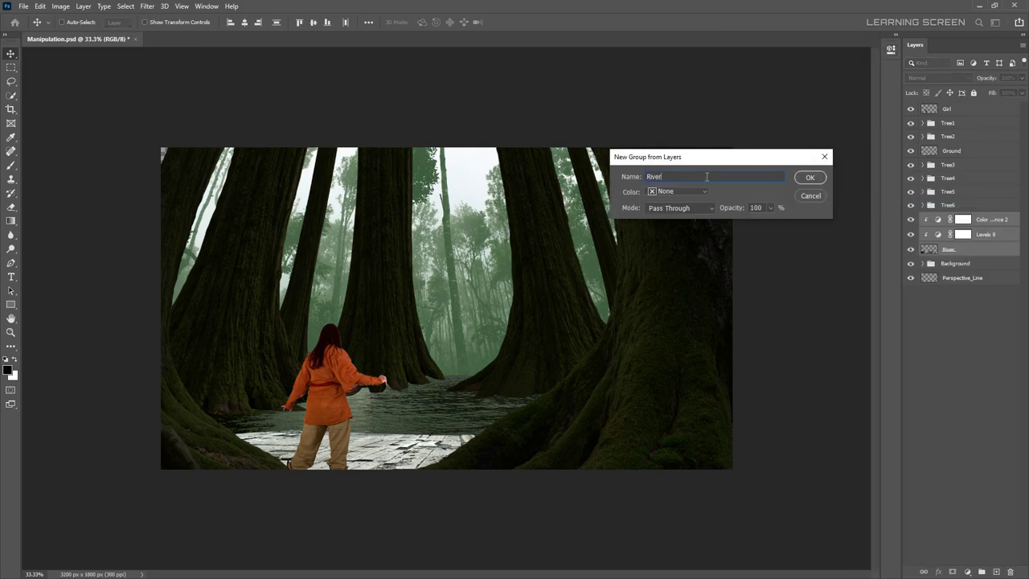
left_click(806, 175)
- Add a Levels adjustment to the ground that darkens its highlights, and confirm its blending options
left_click(966, 572)
left_click(977, 426)
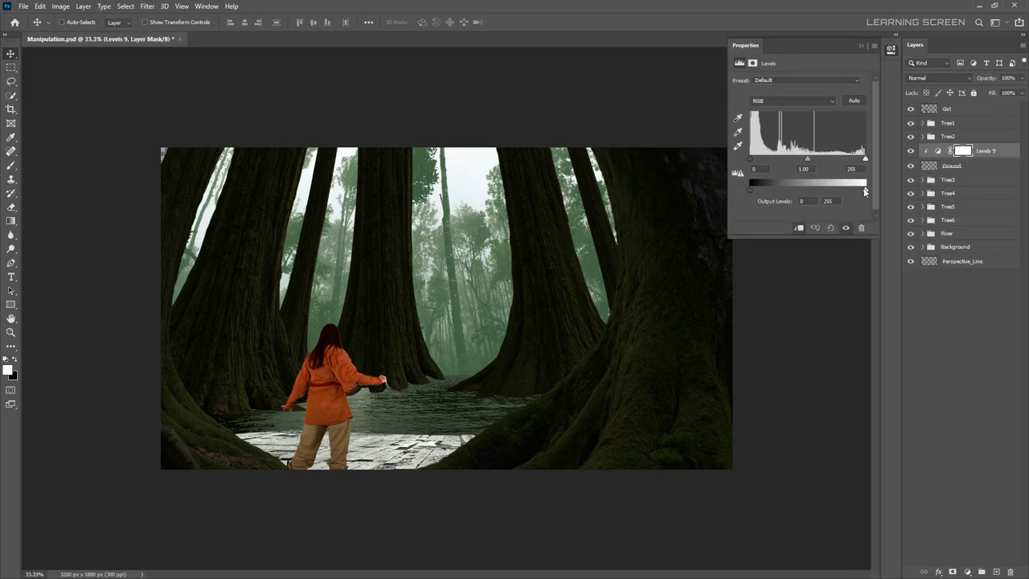
left_click_drag(864, 185, 825, 195)
left_click(861, 45)
double_click(989, 153)
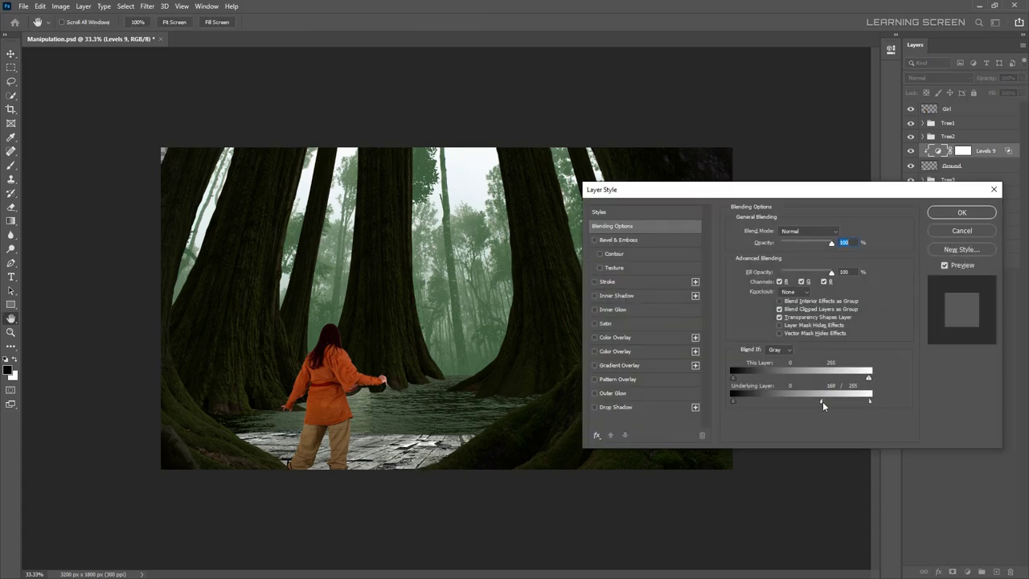
key("Return")
- Darken the ground further with a second Levels, and warm its shadows with Color Balance
left_click(966, 571)
left_click(976, 427)
left_click_drag(864, 189, 800, 191)
left_click(966, 571)
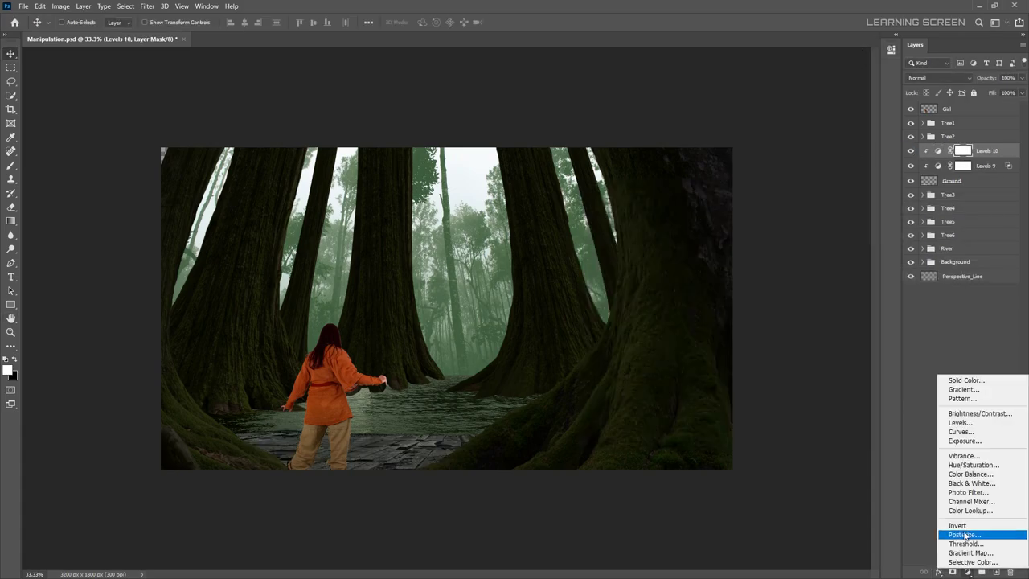
left_click(976, 475)
left_click_drag(785, 121, 789, 119)
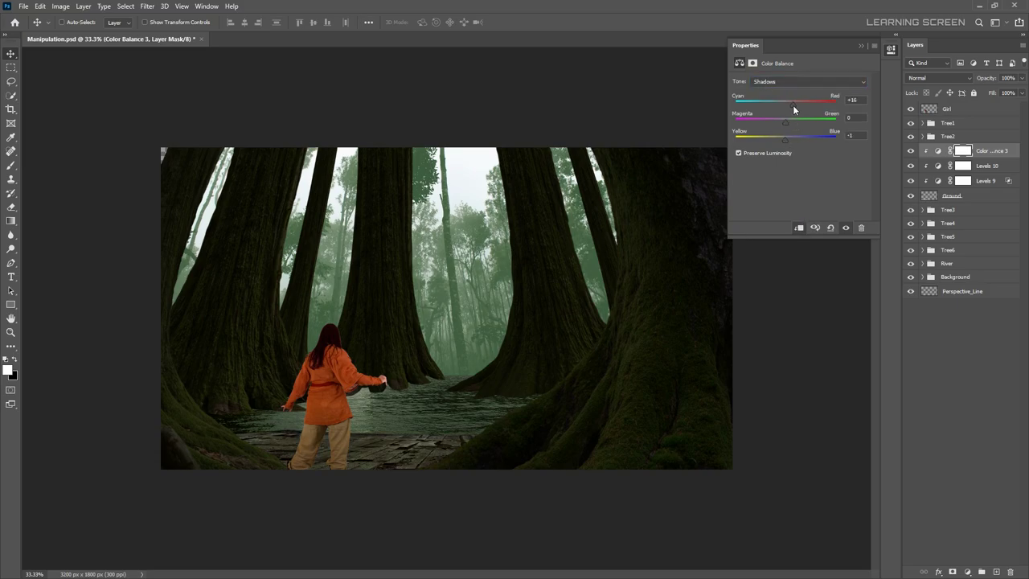
left_click(771, 315)
- Group the ground layer and its adjustments into a group named 'Ground'
left_click(956, 195, "shift")
right_click(957, 195)
left_click(876, 203)
type("Groun")
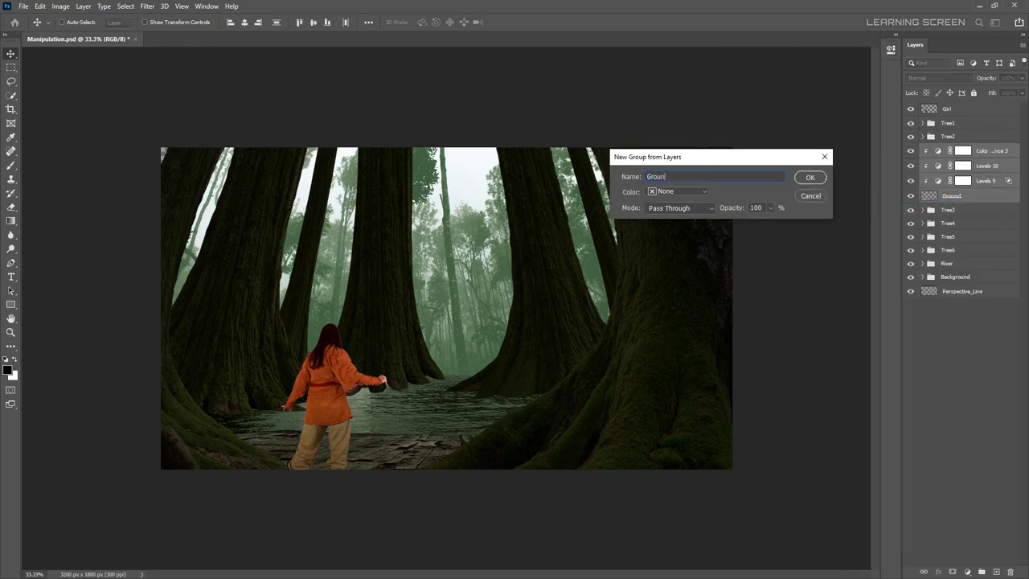
type("d")
key("Return")
left_click(966, 571)
- Darken the girl with a clipped Levels adjustment and make a new group from both layers
left_click(976, 427)
left_click_drag(864, 190, 783, 190)
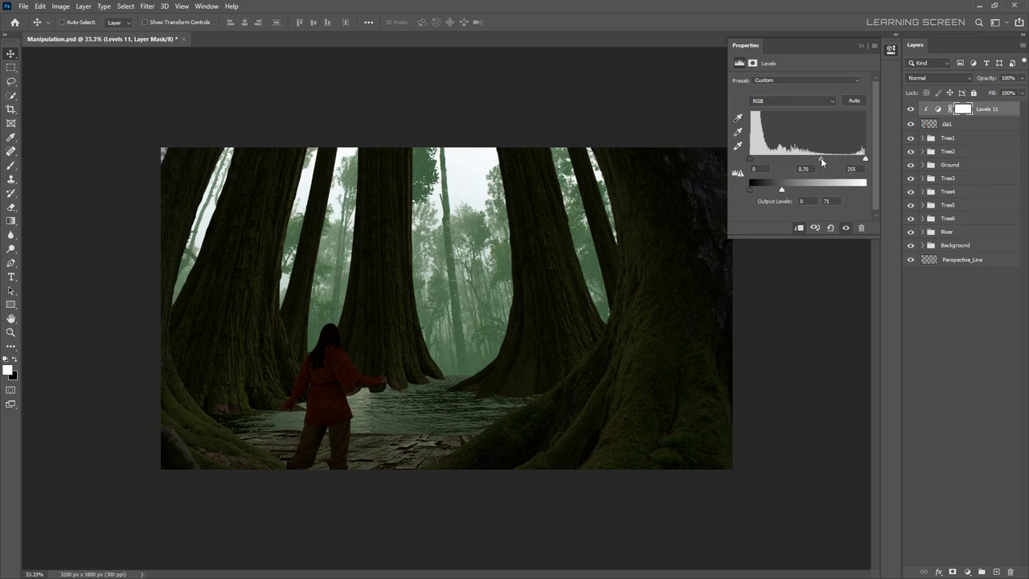
left_click(891, 50)
left_click(947, 124, "shift")
right_click(947, 124)
left_click(924, 168)
- Name the new group 'Girl', then zoom around the Tree5 trunk bases at the river
type("Girl")
key("Return")
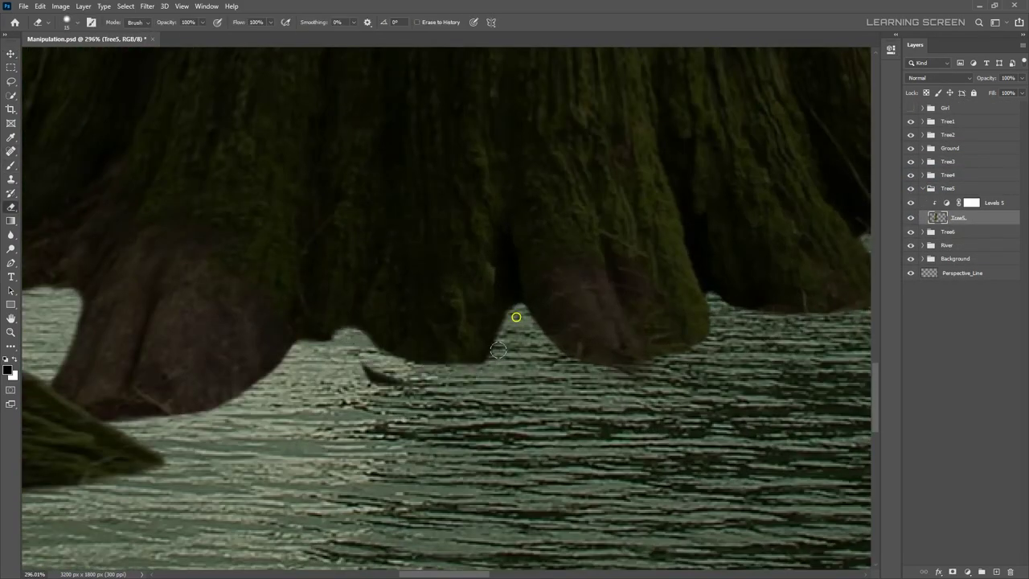
scroll(498, 349, "up", 3)
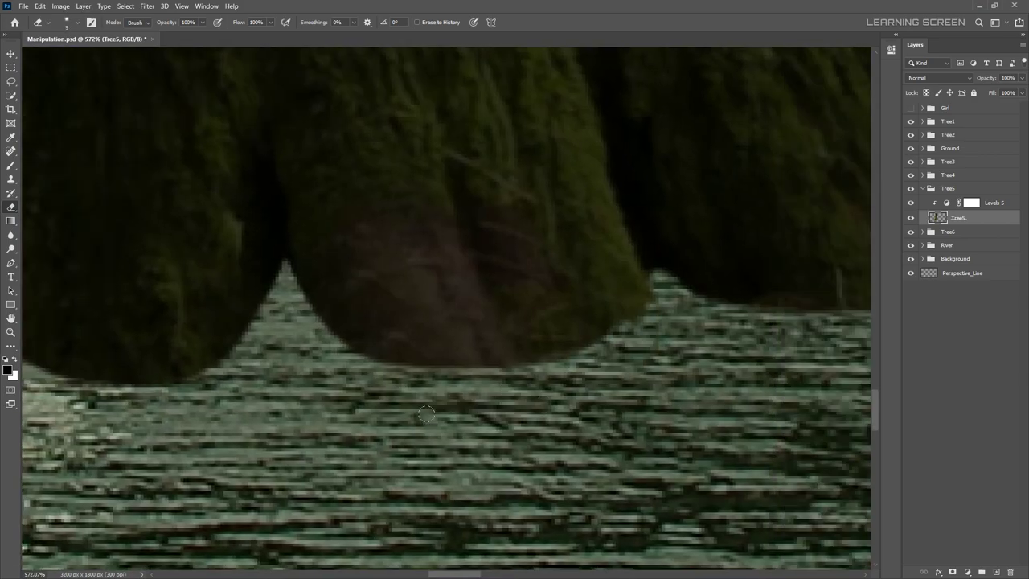
scroll(640, 244, "down", 2)
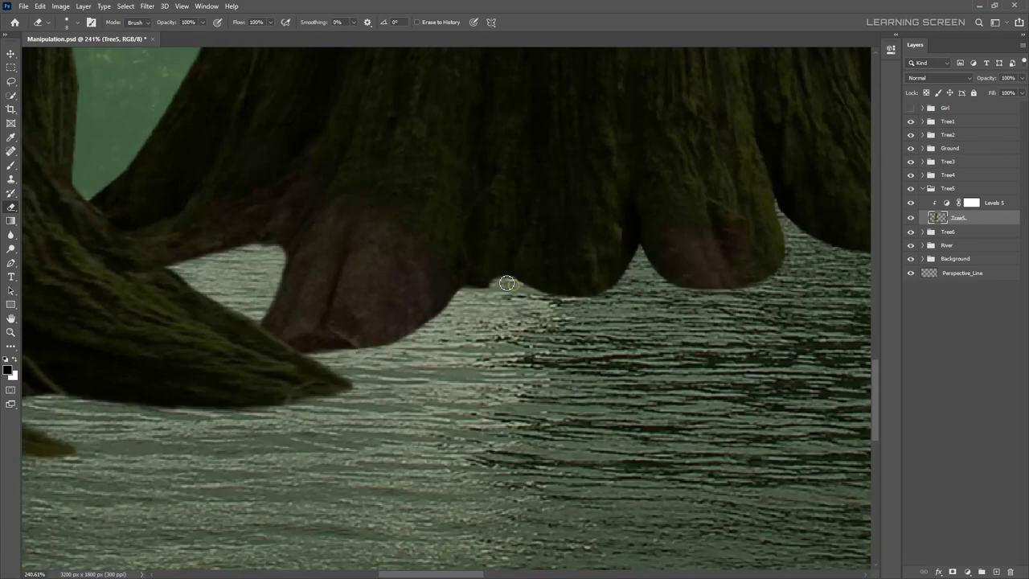
scroll(184, 277, "down", 3)
scroll(408, 294, "down", 3)
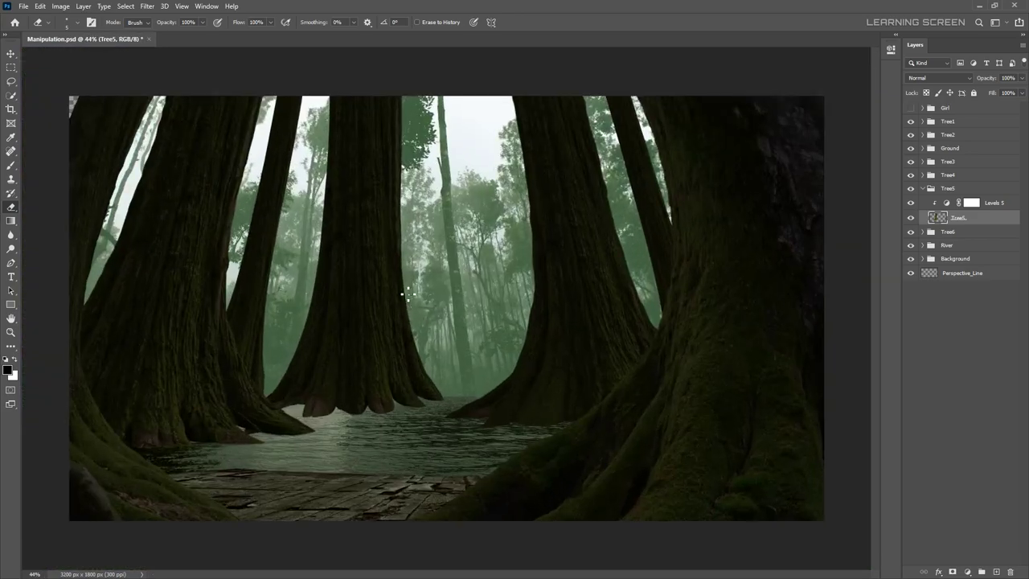
scroll(472, 201, "up", 3)
- Load the Moss Brush set into the brush presets
key("b")
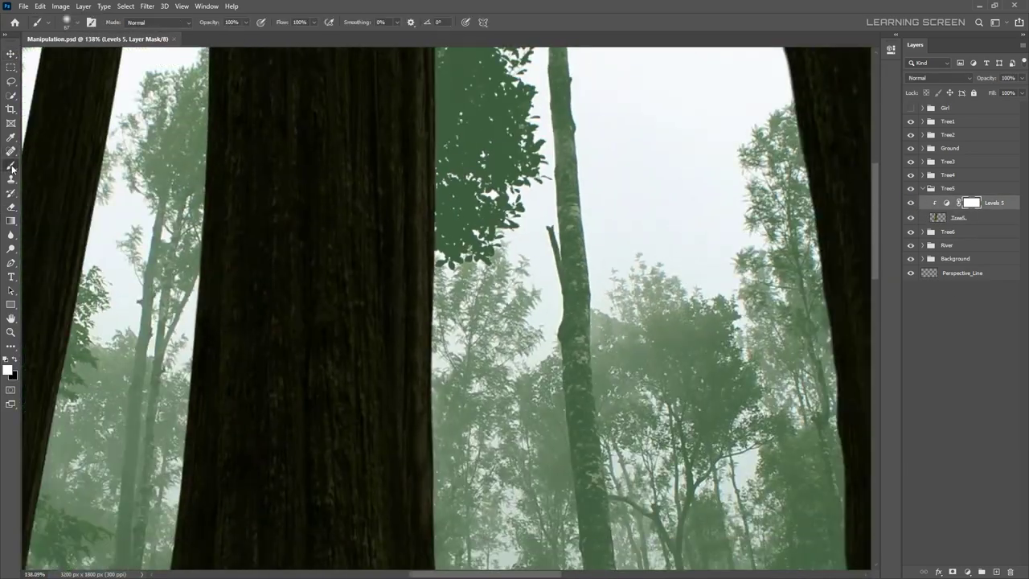
right_click(428, 297)
left_click_drag(427, 297, 428, 354)
left_click(440, 210)
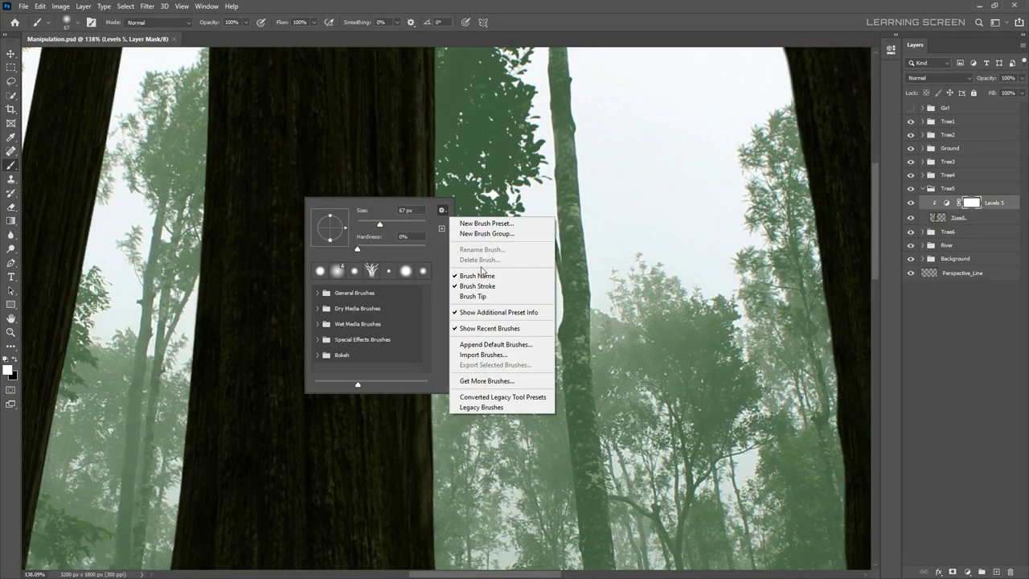
left_click(486, 361)
double_click(129, 101)
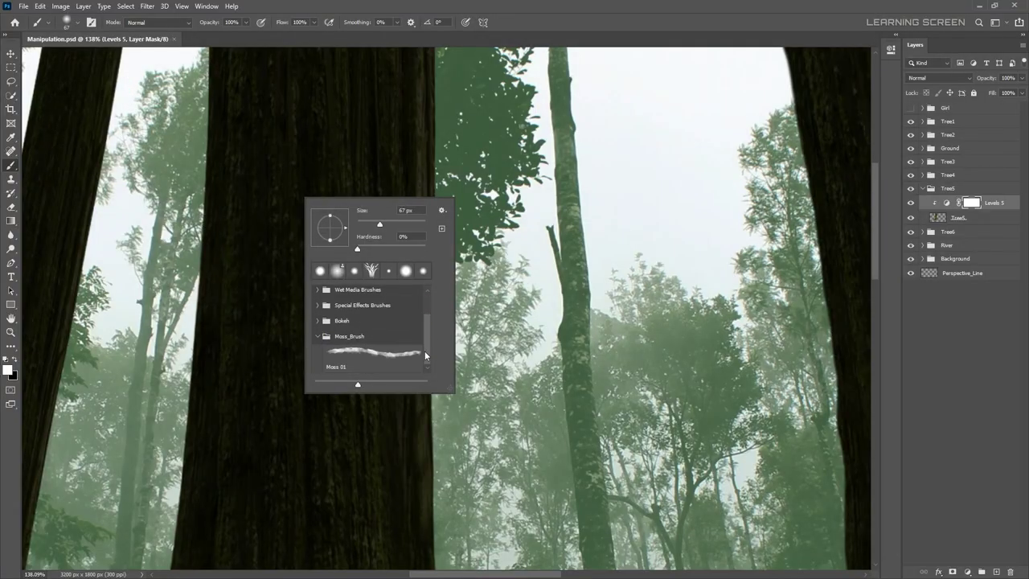
key("Return")
- Paint moss texture along the trunk's right edge with the moss brush
key("x")
key("ctrl+z")
key("shift+2")
key("shift+8")
left_click_drag(408, 222, 414, 253)
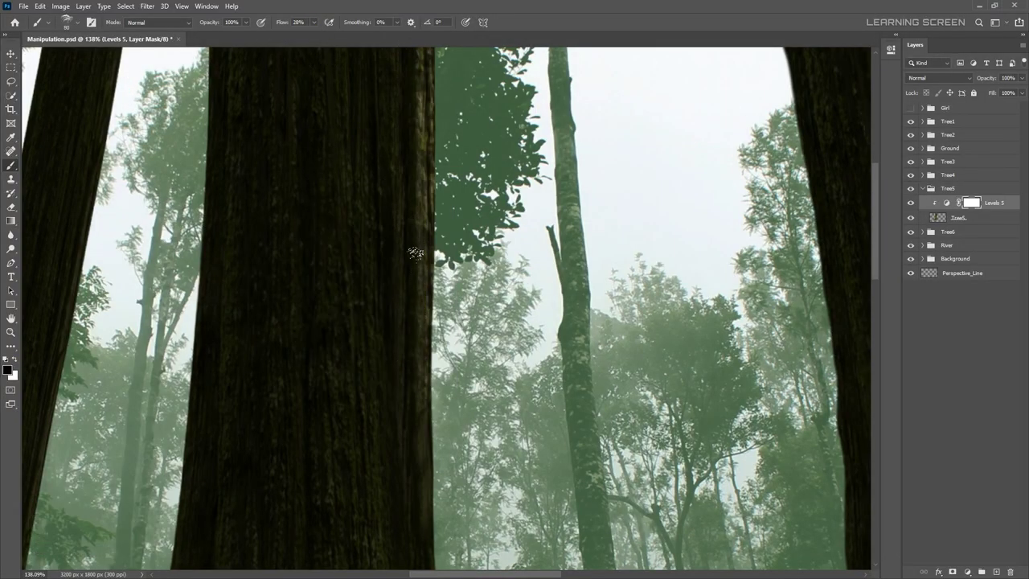
scroll(397, 282, "down", 2)
scroll(397, 282, "down", 2)
- Set the brush flow to 16%
left_click(313, 23)
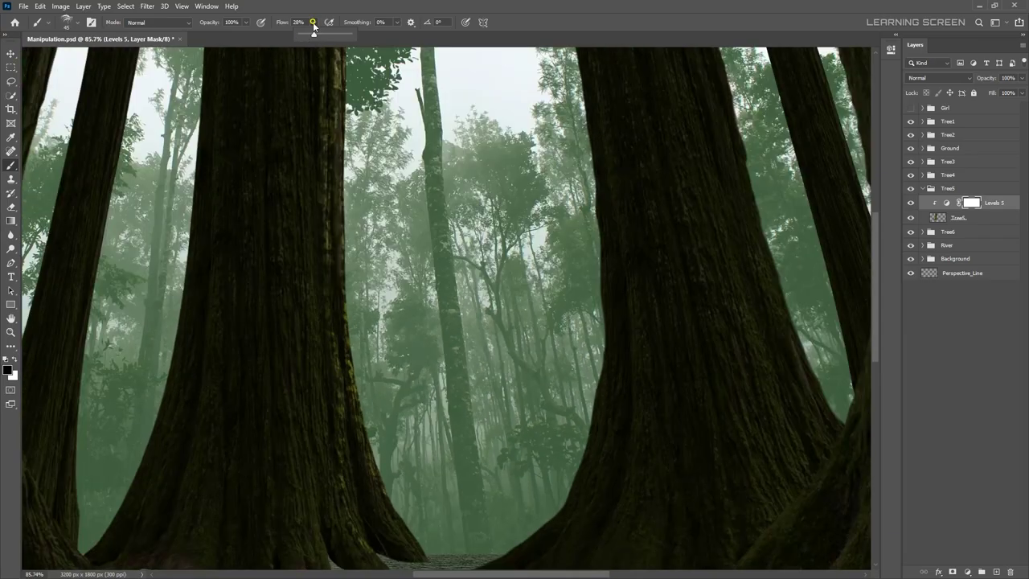
mouse_move(410, 534)
left_mouse_down()
mouse_move(328, 294)
mouse_move(326, 121)
mouse_move(330, 259)
mouse_move(333, 186)
mouse_move(441, 110)
left_mouse_up()
key("shift+1")
key("shift+6")
scroll(441, 110, "down", 1)
- Collapse the Tree5 group, select the Levels 3 mask in Tree3, and view the treetops
left_click(922, 188)
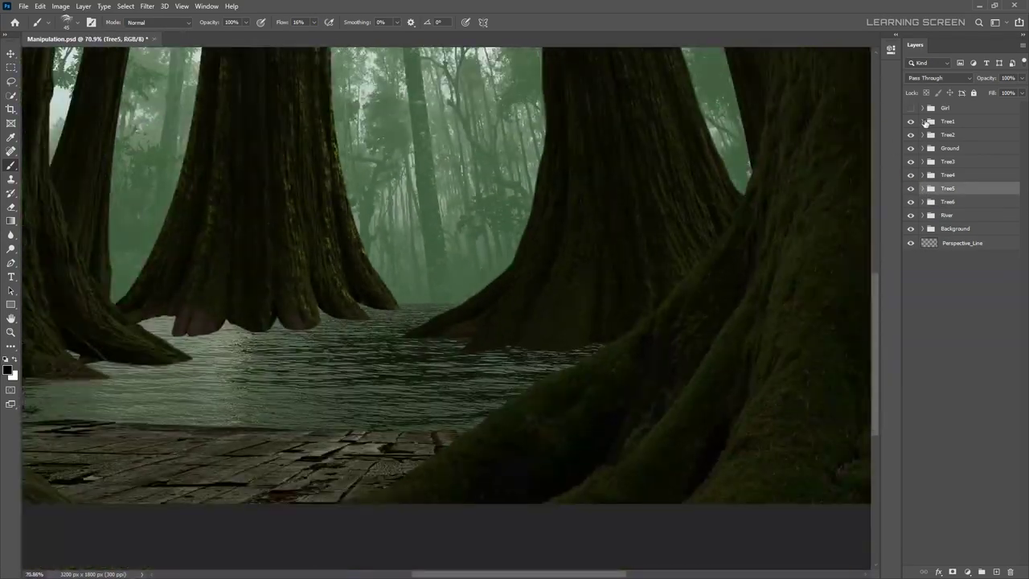
left_click(970, 175)
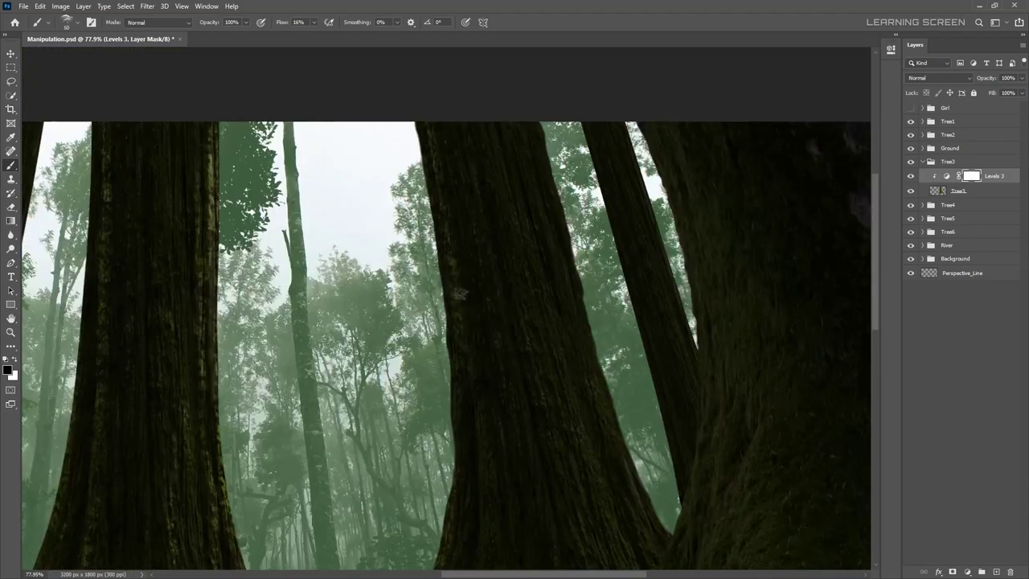
left_click_drag(459, 298, 512, 521)
scroll(512, 521, "down", 5)
scroll(377, 319, "up", 5)
- Collapse the Tree3 group and scroll through the Layers panel
left_click(922, 161)
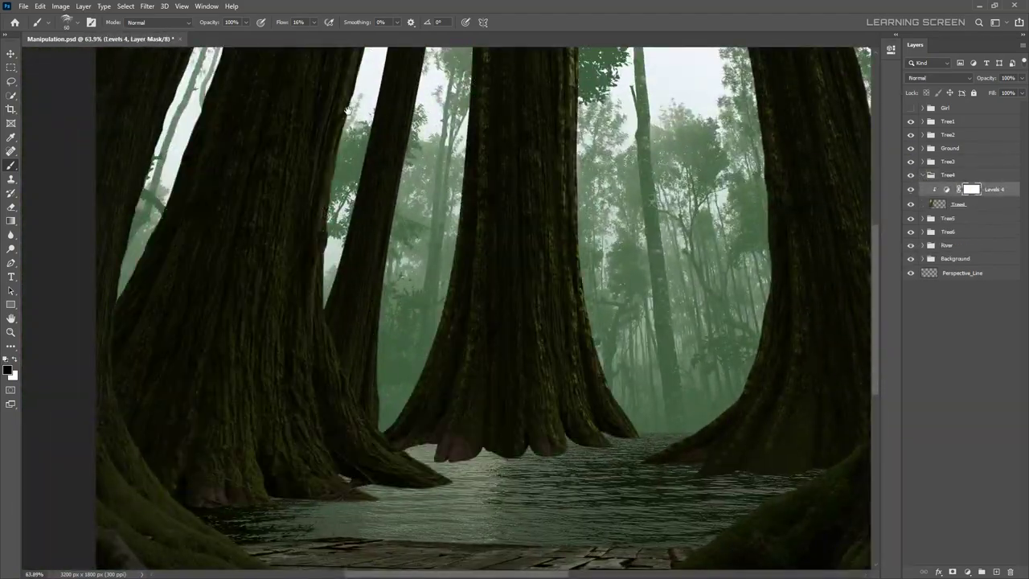
scroll(241, 161, "down", 2)
scroll(257, 329, "down", 2)
scroll(328, 247, "up", 2)
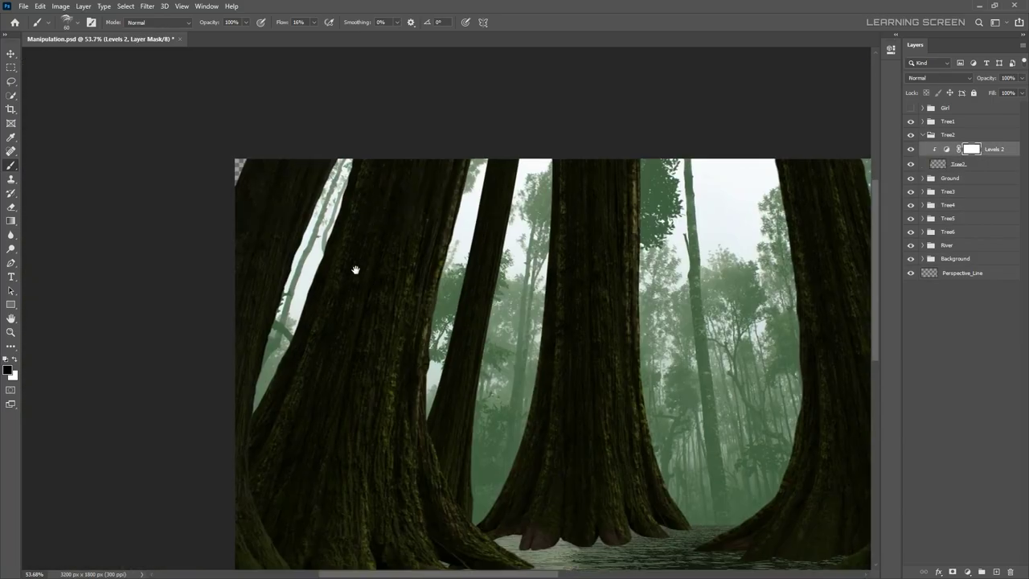
scroll(356, 271, "up", 2)
scroll(227, 280, "up", 2)
scroll(191, 198, "up", 2)
scroll(488, 434, "down", 5)
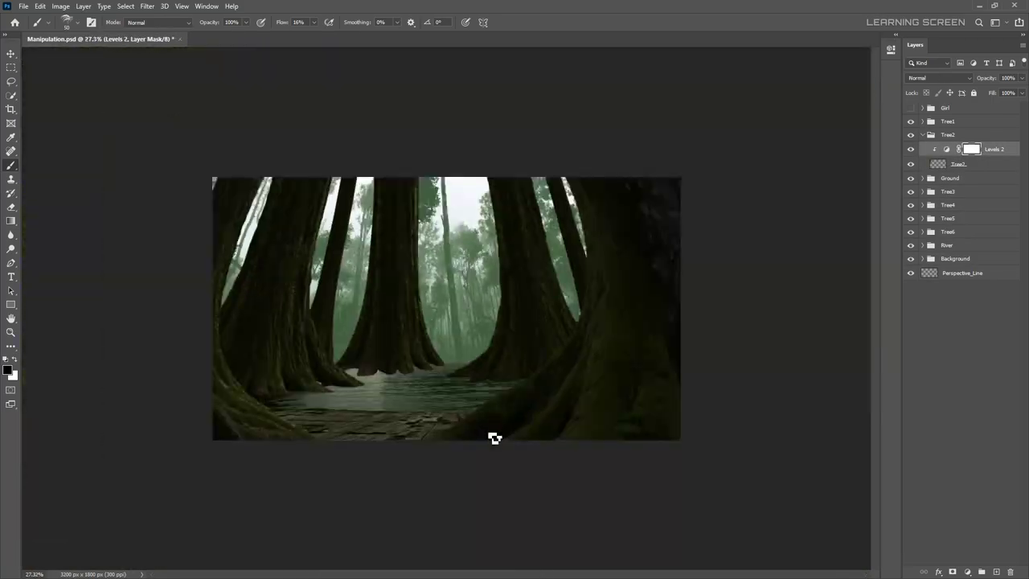
scroll(488, 434, "up", 5)
scroll(500, 372, "down", 2)
scroll(620, 500, "down", 1)
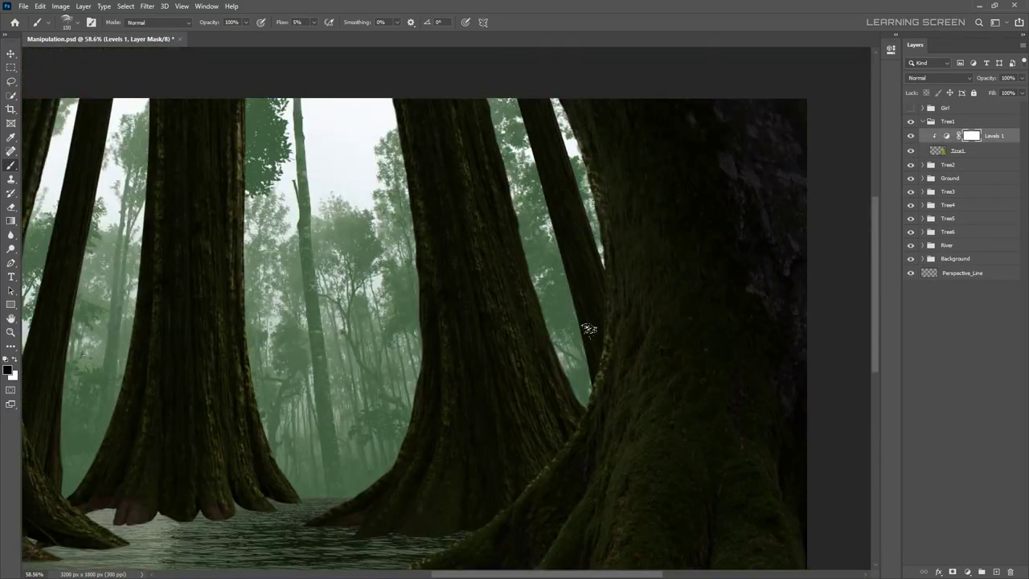
scroll(562, 322, "down", 2)
scroll(514, 241, "up", 3)
scroll(514, 131, "up", 1)
scroll(514, 131, "down", 3)
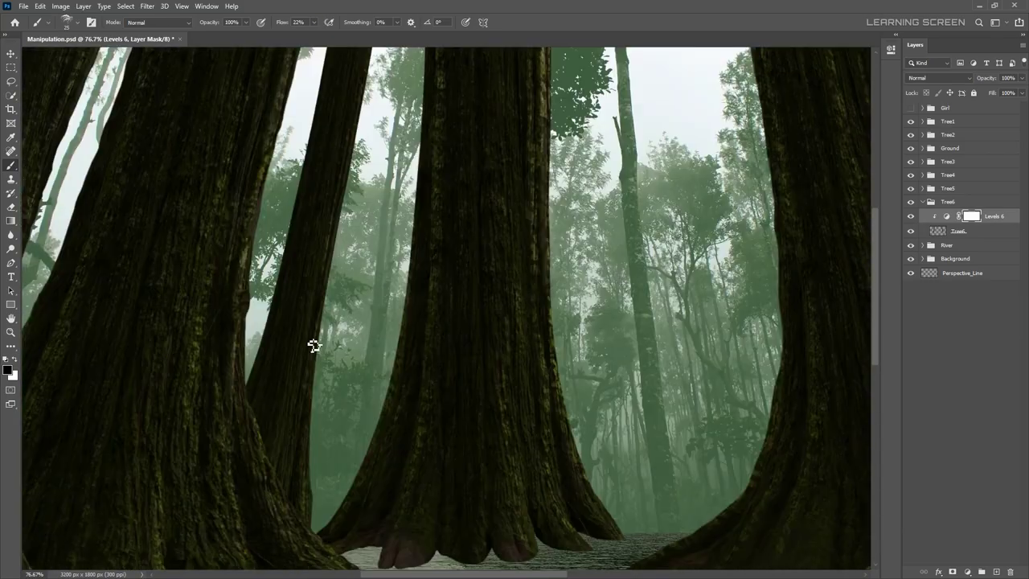
scroll(312, 344, "down", 3)
scroll(413, 390, "up", 1)
key("v")
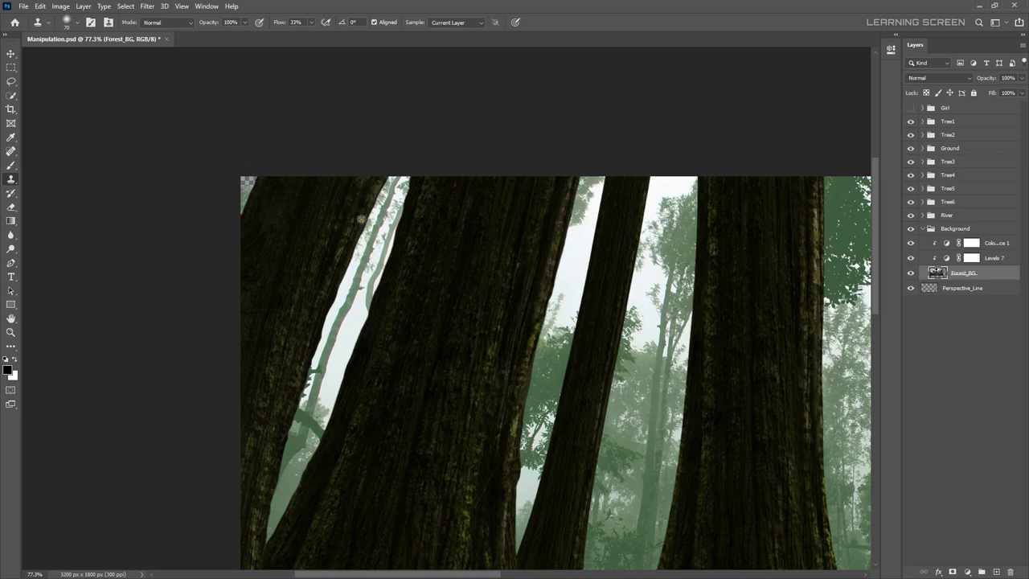
- Add a Levels 12 adjustment clipped to Tree3, invert its mask, and pick a large soft brush
key("ctrl+j")
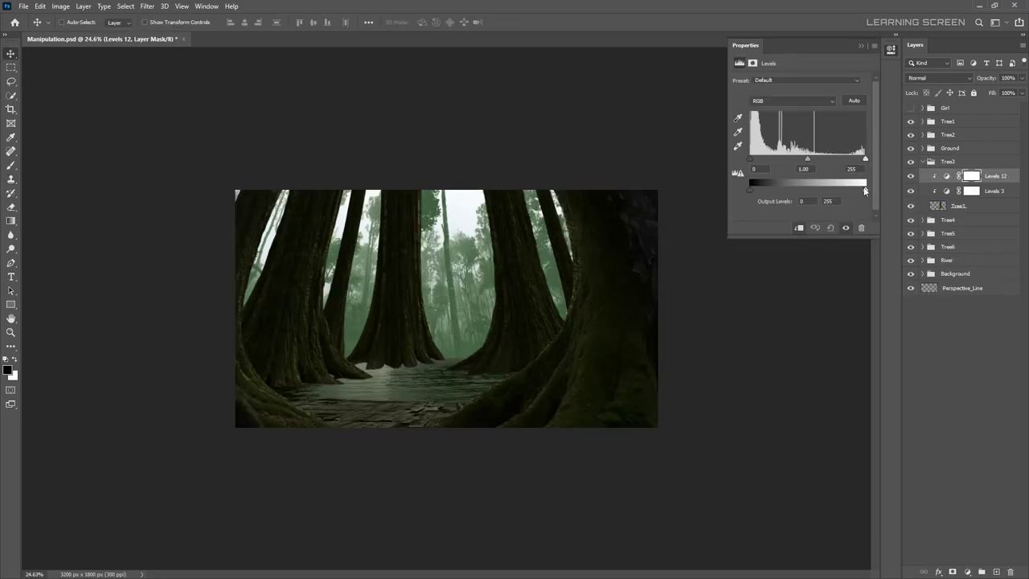
left_click(860, 46)
key("ctrl+i")
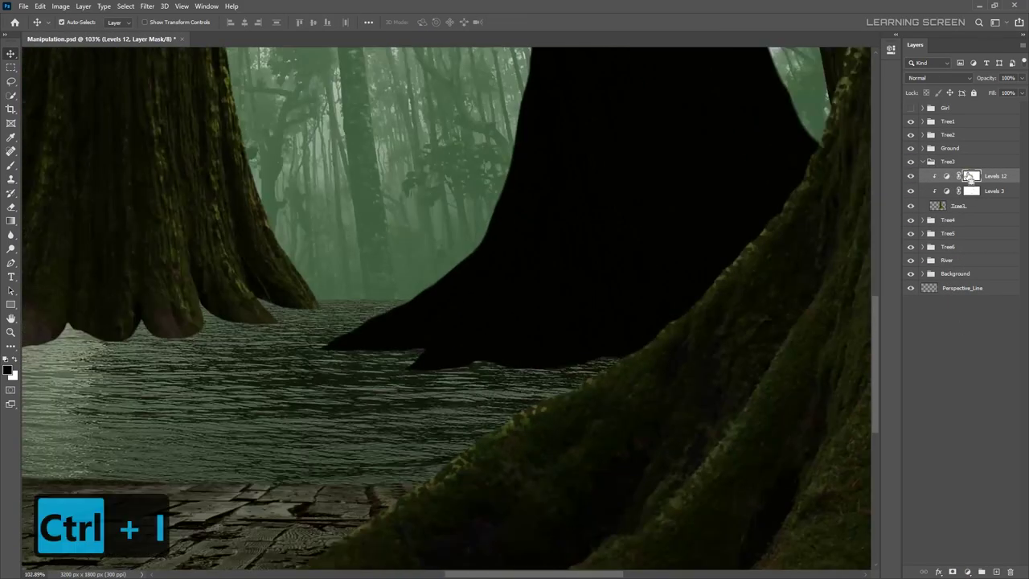
key("b")
right_click(442, 230)
double_click(458, 329)
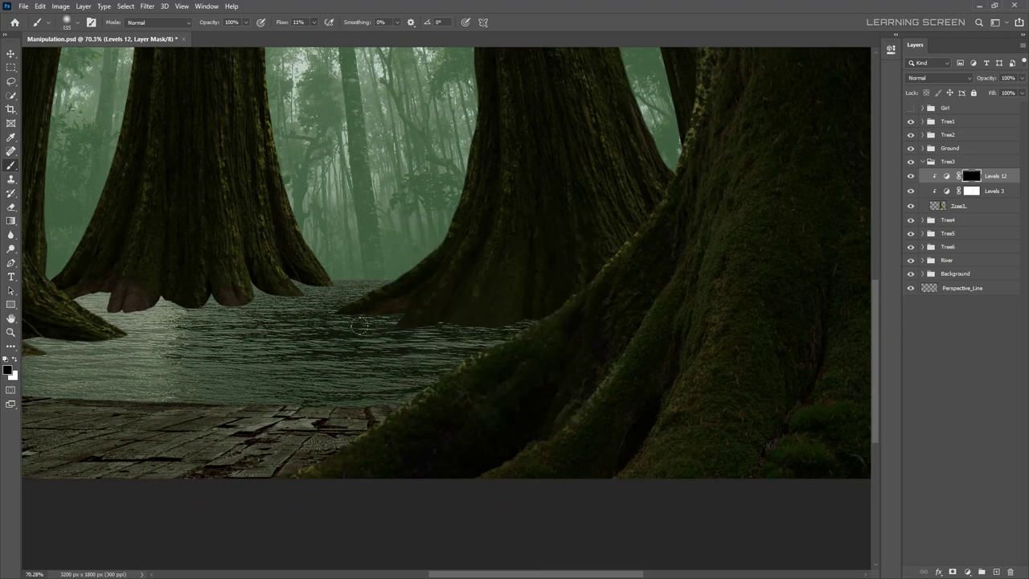
key("ctrl+0")
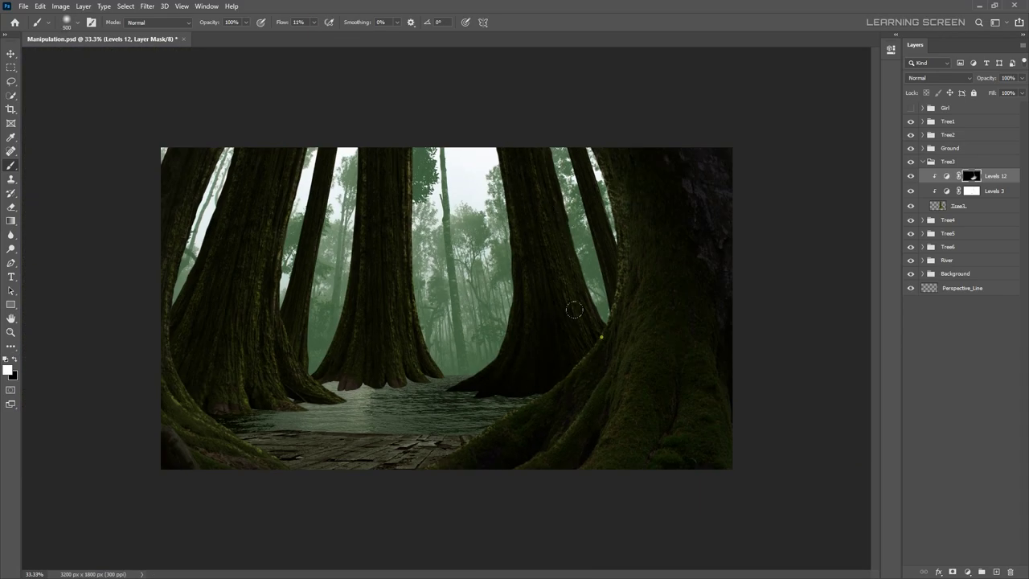
- Invert the Levels 13 mask in the Tree4 group to black
left_click(947, 175)
left_click(891, 49)
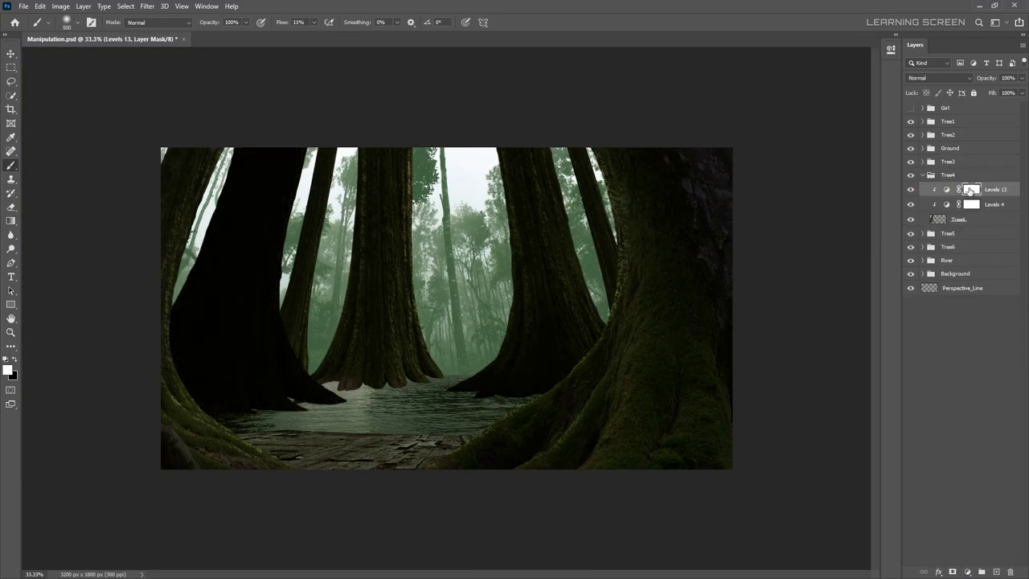
key("ctrl+i")
scroll(321, 378, "up", 5)
scroll(371, 394, "down", 5)
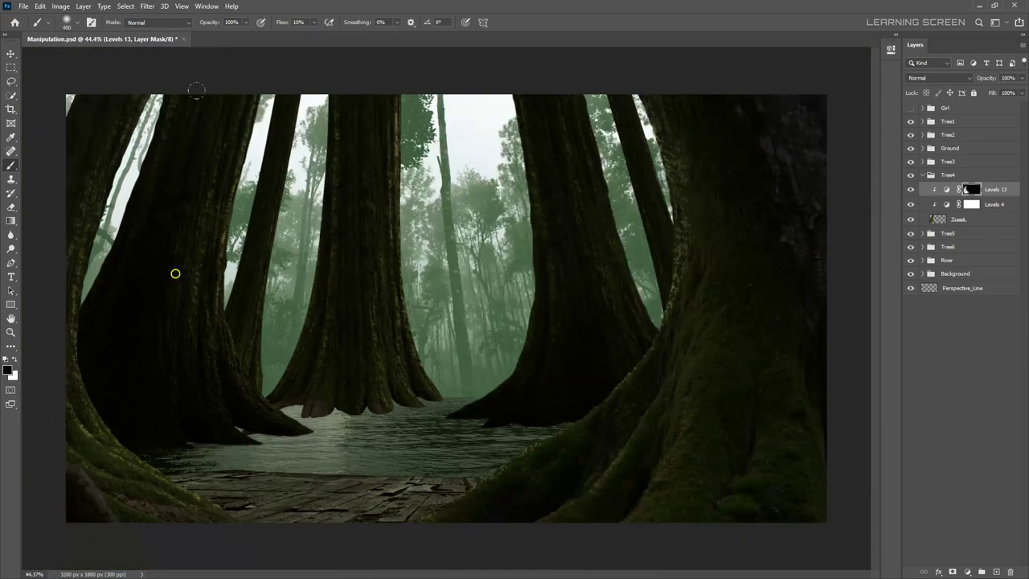
- Invert the Levels 14 mask in Tree5 and paint darkening into parts of Tree5
left_click(947, 233)
left_click(891, 49)
key("ctrl+i")
scroll(362, 378, "up", 3)
left_click_drag(281, 418, 382, 402)
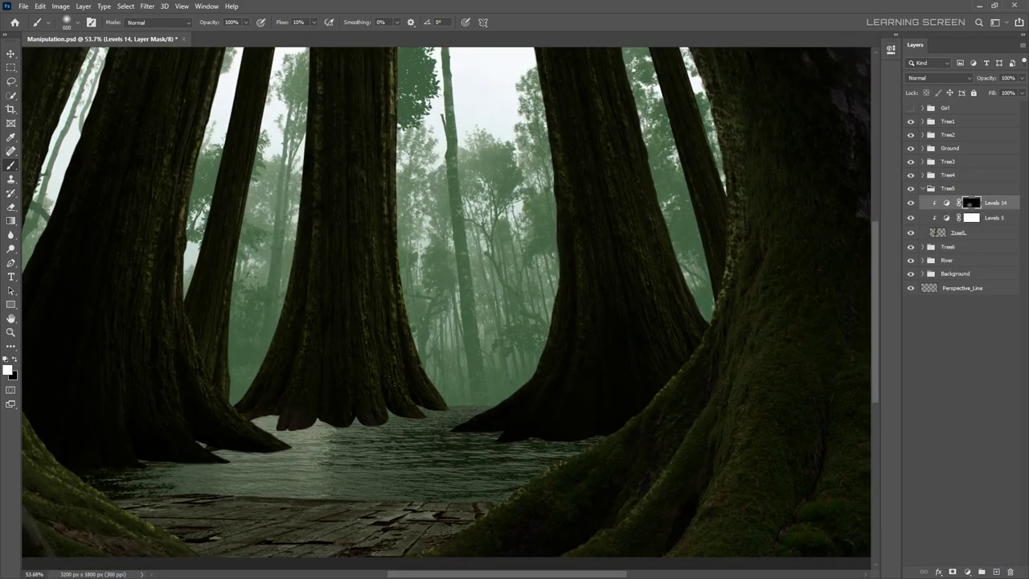
scroll(364, 330, "down", 3)
scroll(364, 330, "down", 2)
- Add a Levels 15 adjustment to the River with output white 22 and an inverted mask
key("ctrl+plus")
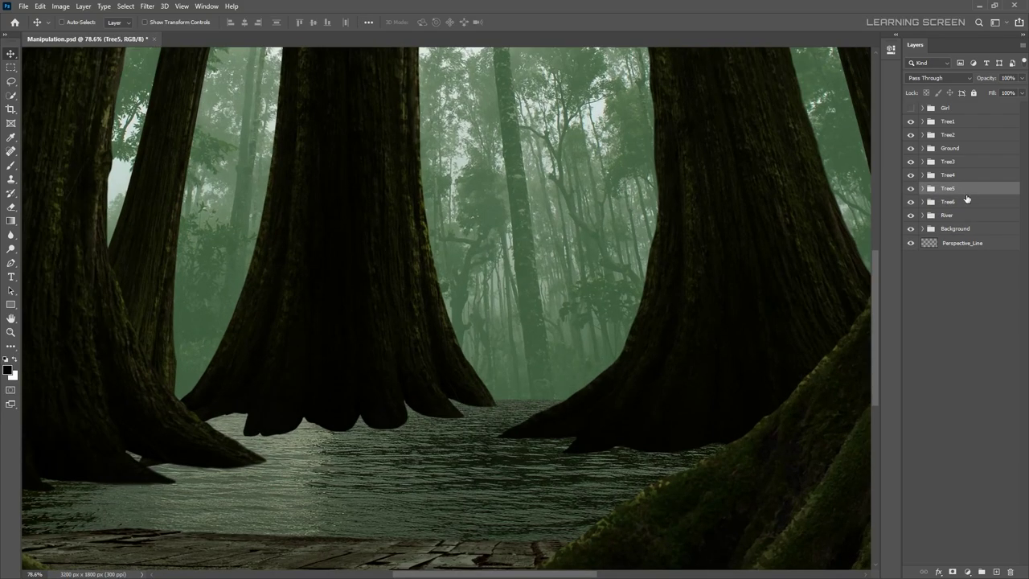
left_click(12, 166)
scroll(362, 322, "up", 5)
left_click(967, 571)
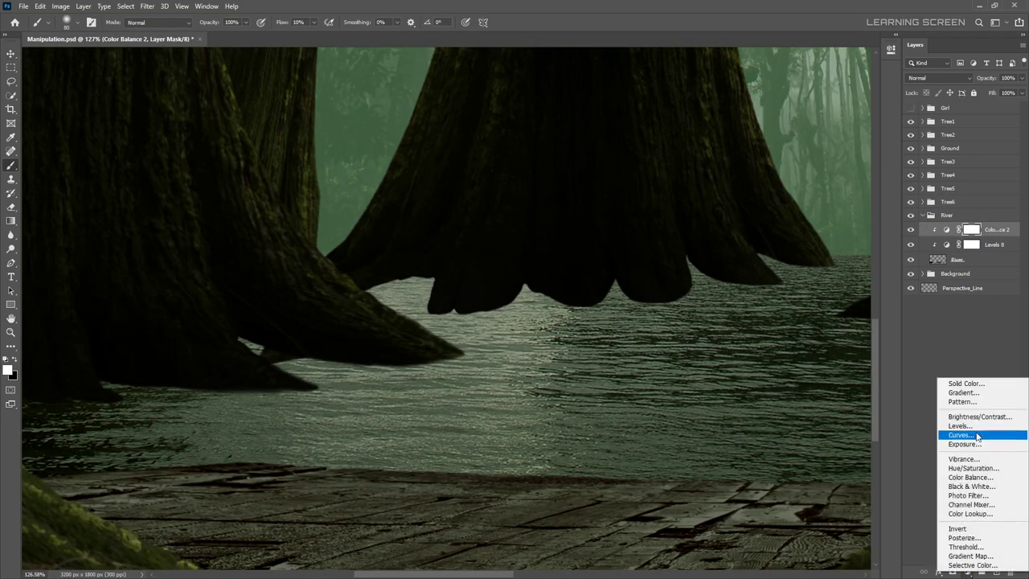
left_click(932, 429)
left_click_drag(865, 190, 760, 193)
left_click(860, 46)
key("ctrl+i")
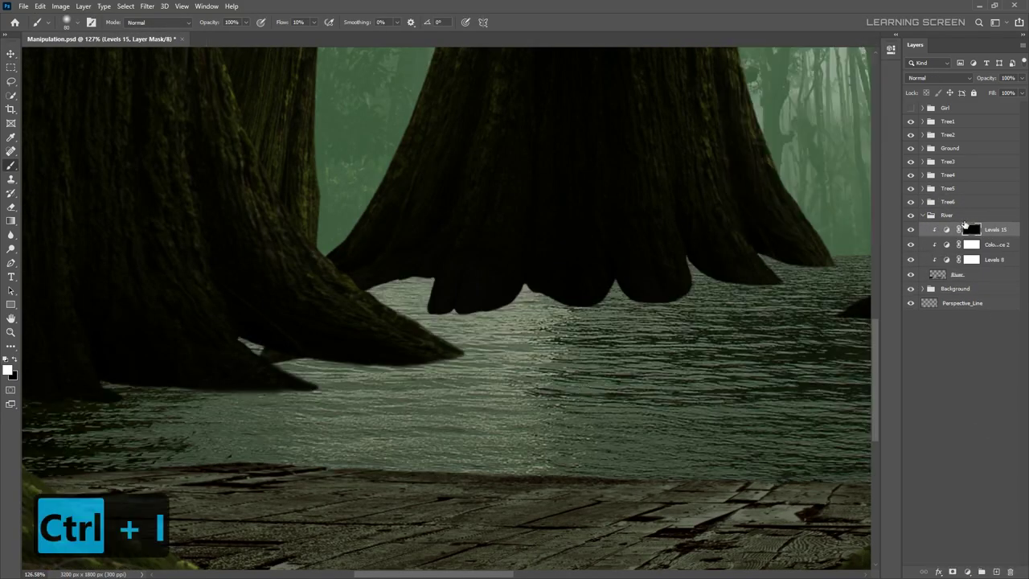
- Brush dark tree shadows onto the water, undo stray strokes, and open Levels 15 blending options
left_click_drag(314, 33, 367, 34)
scroll(160, 386, "down", 3, "alt")
left_click_drag(212, 386, 99, 402)
scroll(182, 372, "up", 3, "alt")
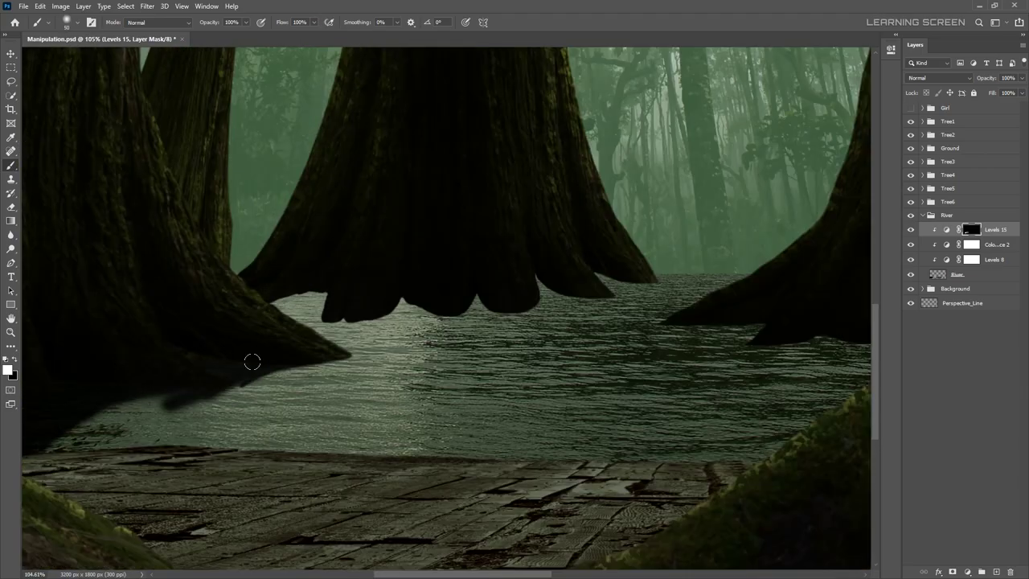
left_click_drag(250, 361, 64, 434)
right_click(305, 330)
left_click(14, 361)
key("ctrl+z")
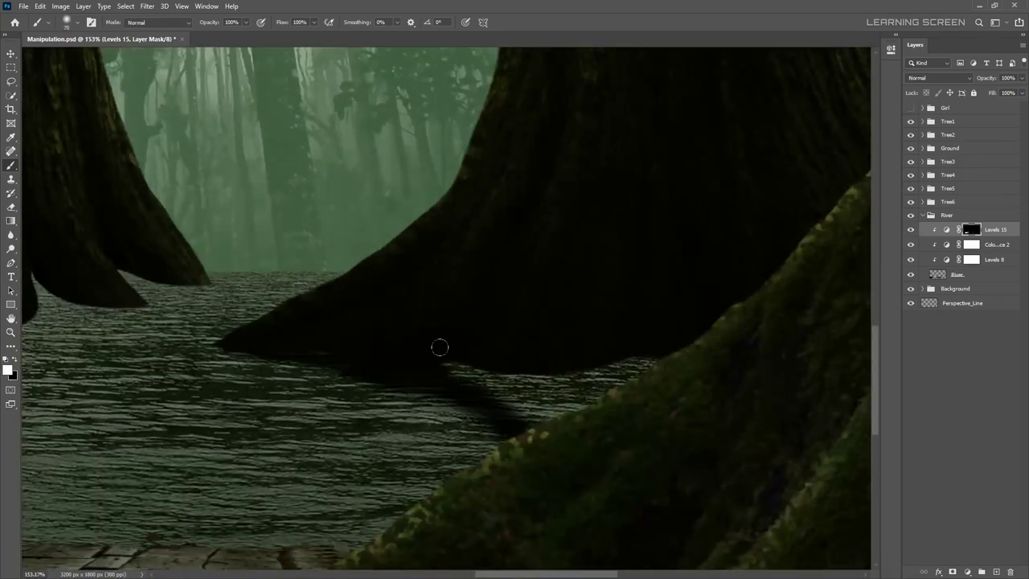
key("ctrl+0")
double_click(1014, 229)
- Split the Underlying Layer Blend If slider on Levels 15 so the shadow softly affects darker water
left_click_drag(845, 366, 776, 369)
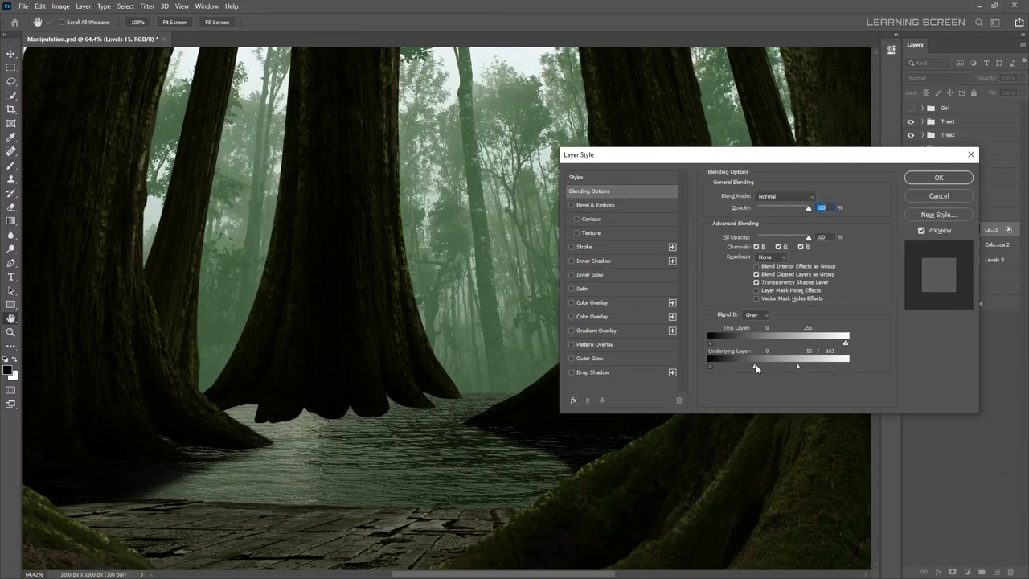
left_click_drag(755, 364, 734, 368)
key("Return")
scroll(383, 434, "down", 4, "alt")
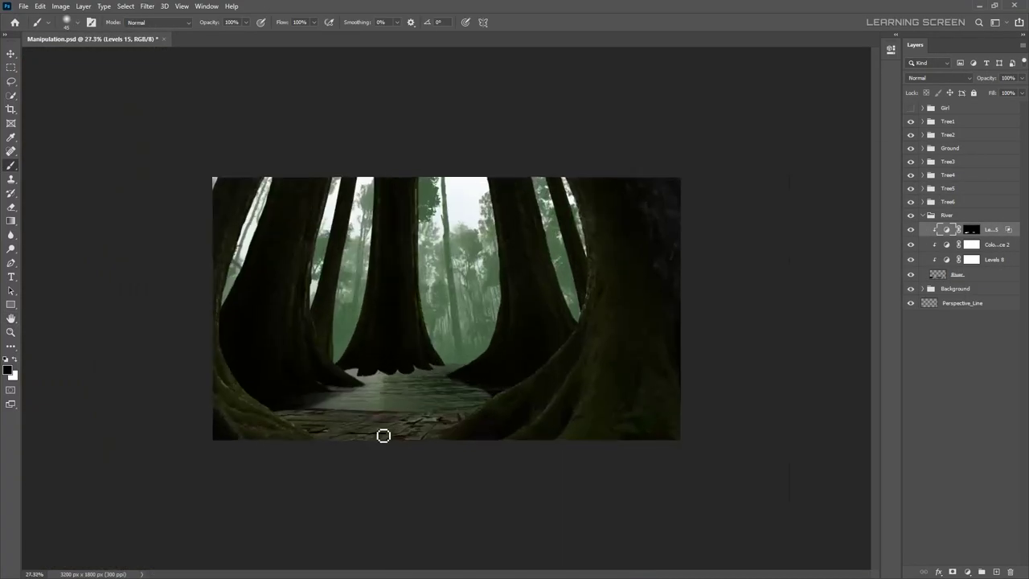
scroll(383, 435, "up", 5)
scroll(384, 435, "up", 3)
- Add Levels 16 to River with output white 78 and an inverted black mask
left_click(966, 571)
left_click(961, 426)
left_click_drag(864, 189, 786, 191)
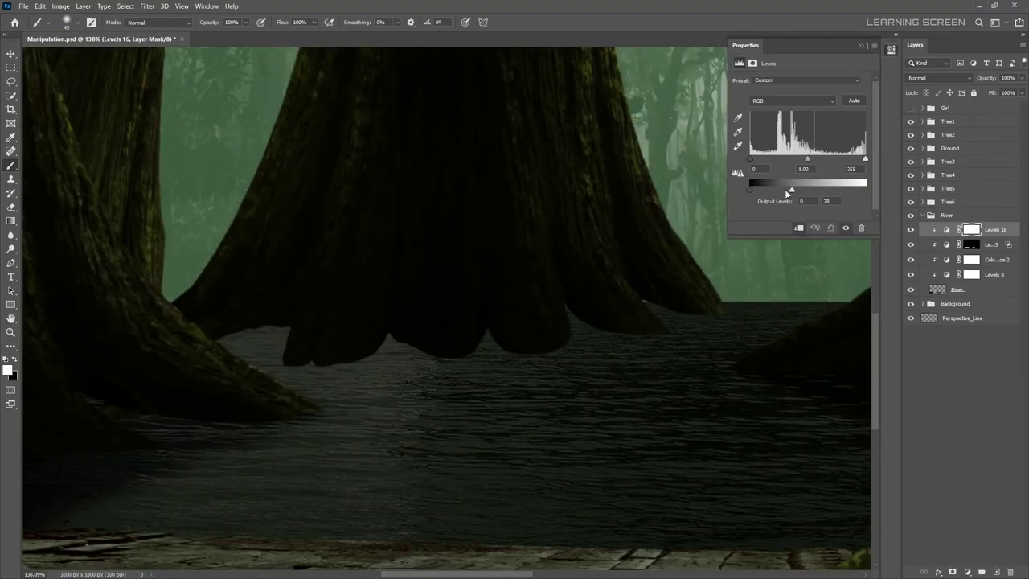
left_click(860, 45)
key("ctrl+i")
scroll(340, 310, "left", 3)
scroll(380, 381, "left", 2)
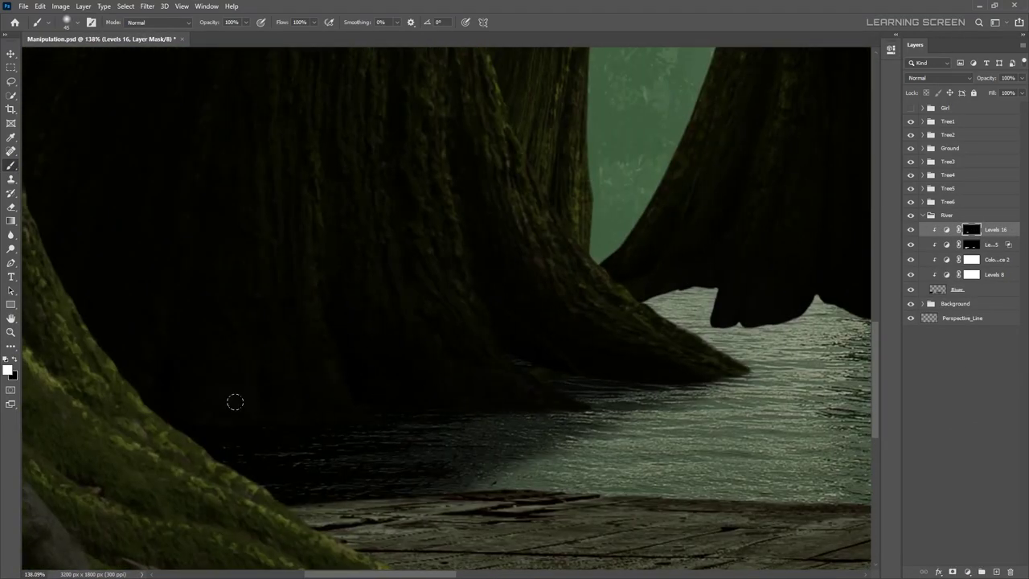
scroll(235, 402, "right", 3)
scroll(469, 279, "up", 2)
scroll(681, 272, "down", 3)
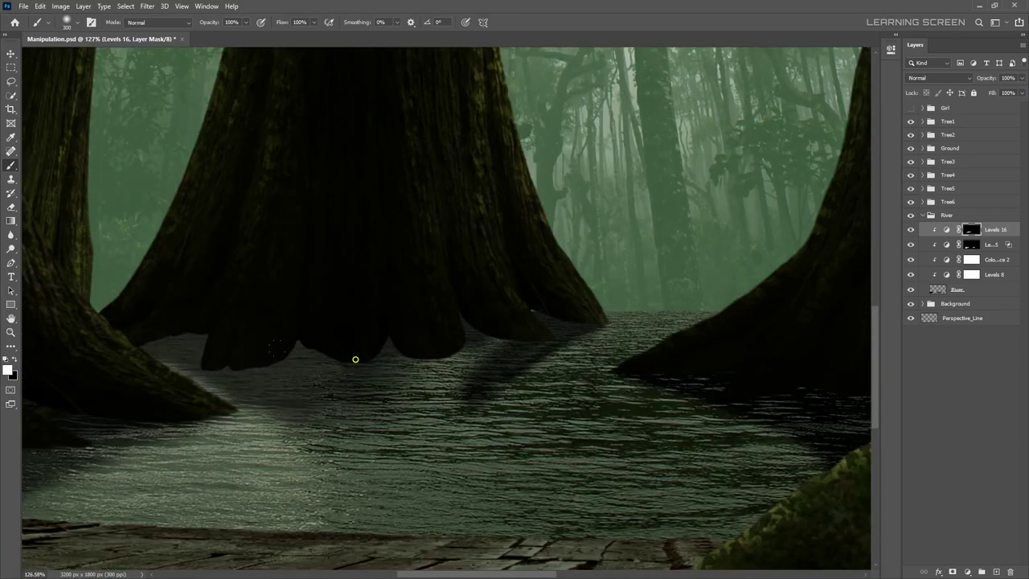
scroll(353, 359, "down", 2)
scroll(354, 358, "down", 2)
scroll(353, 359, "down", 1)
- Add Levels 17 to River with output white 205 and an inverted black mask
key("alt+bracketleft")
scroll(326, 393, "up", 3)
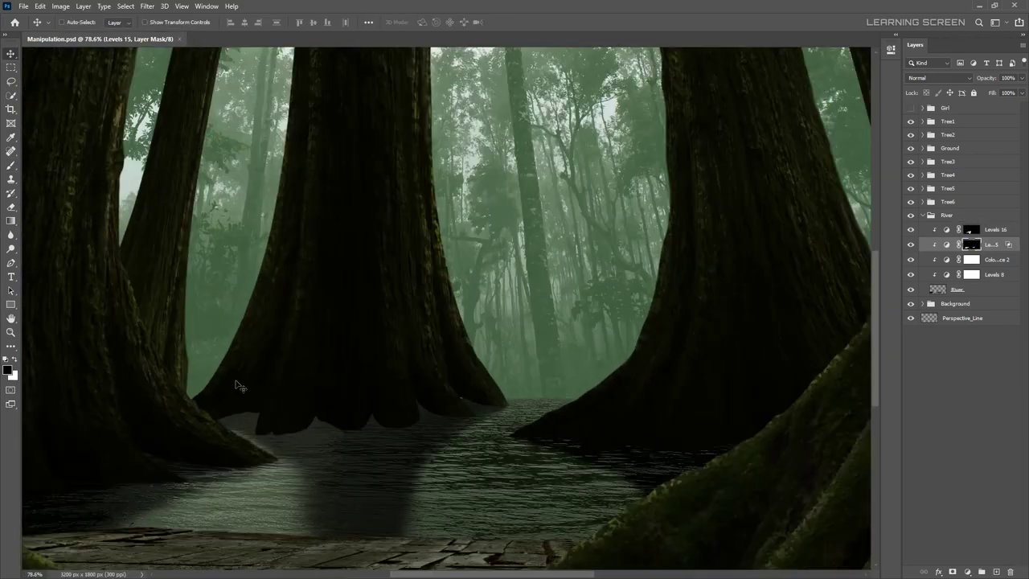
scroll(326, 393, "up", 1)
key("x")
scroll(306, 406, "up", 3)
left_click(968, 571)
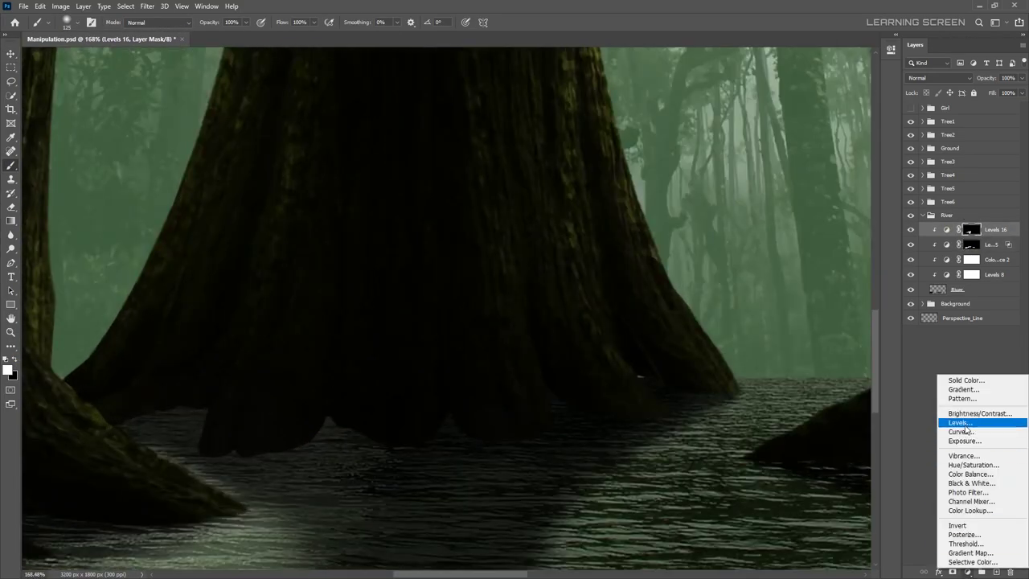
left_click(924, 420)
left_click_drag(866, 190, 830, 191)
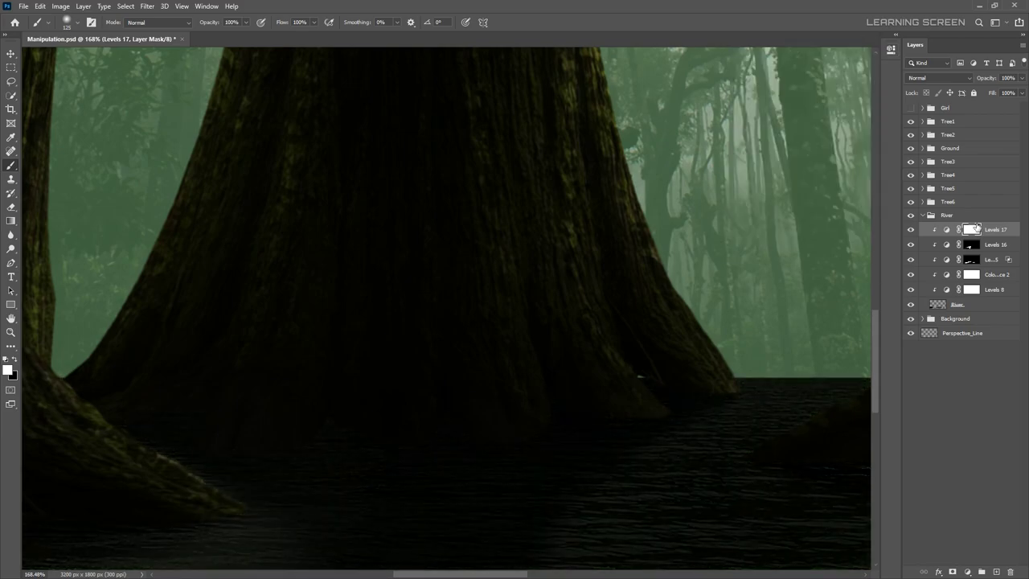
scroll(376, 339, "up", 2)
key("ctrl+i")
scroll(376, 339, "down", 2)
scroll(264, 367, "down", 1)
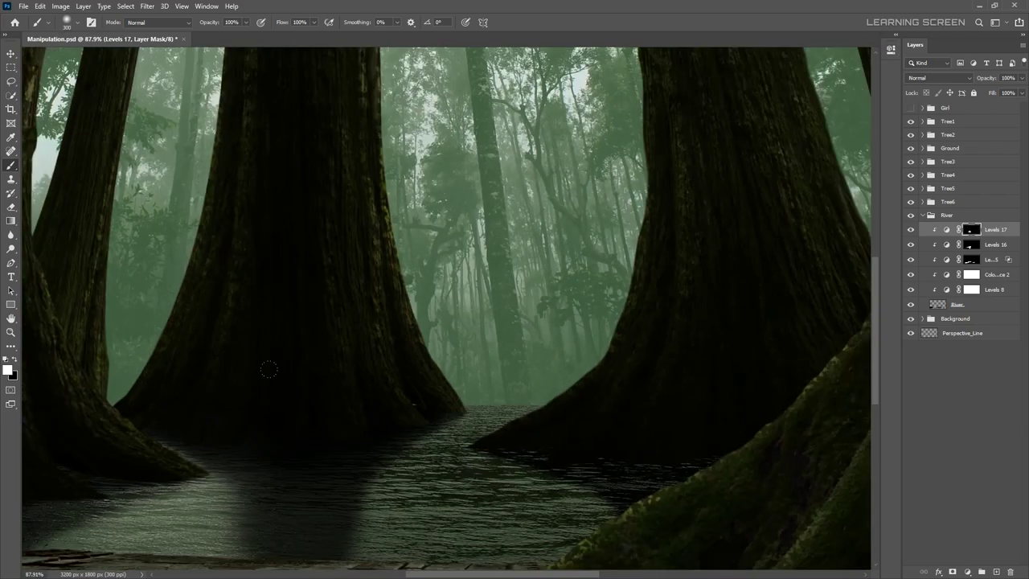
scroll(265, 367, "up", 1)
scroll(264, 367, "up", 1)
- Limit Levels 16 to the water's darker tones with Blend If and brush in the tree shadows
double_click(952, 245)
left_click_drag(844, 366, 760, 367)
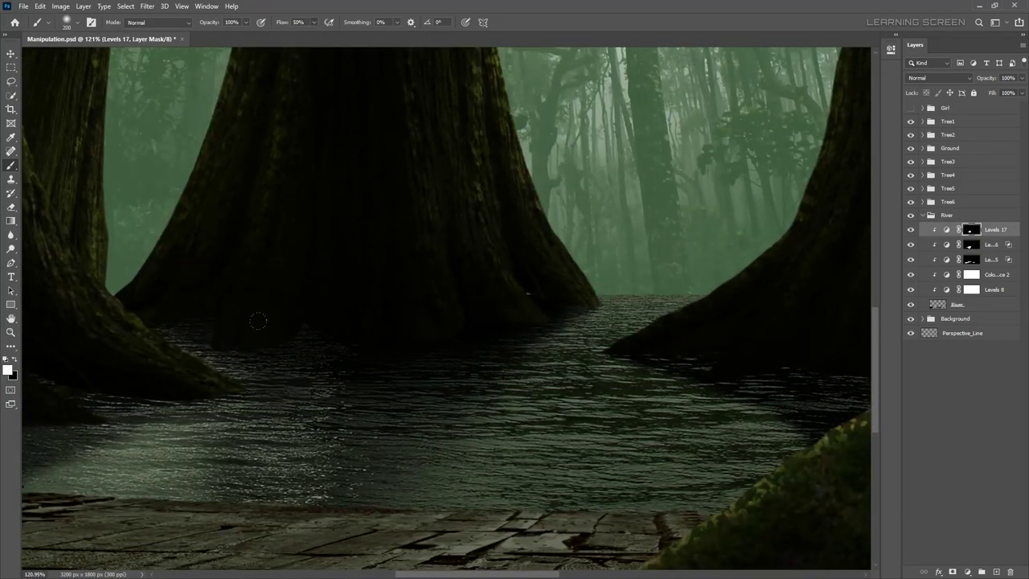
key("ctrl+z")
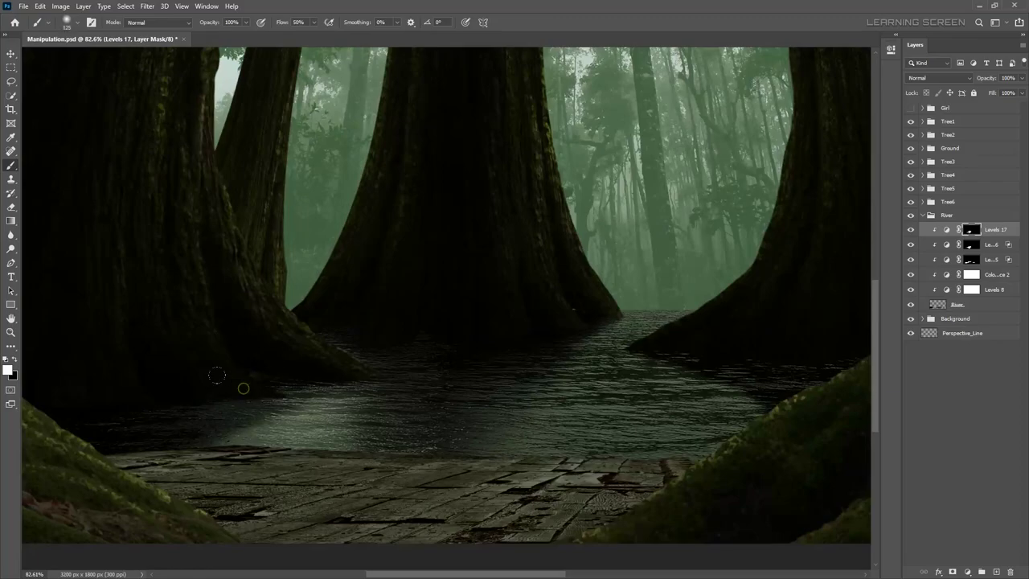
scroll(362, 405, "up", 3)
key("x")
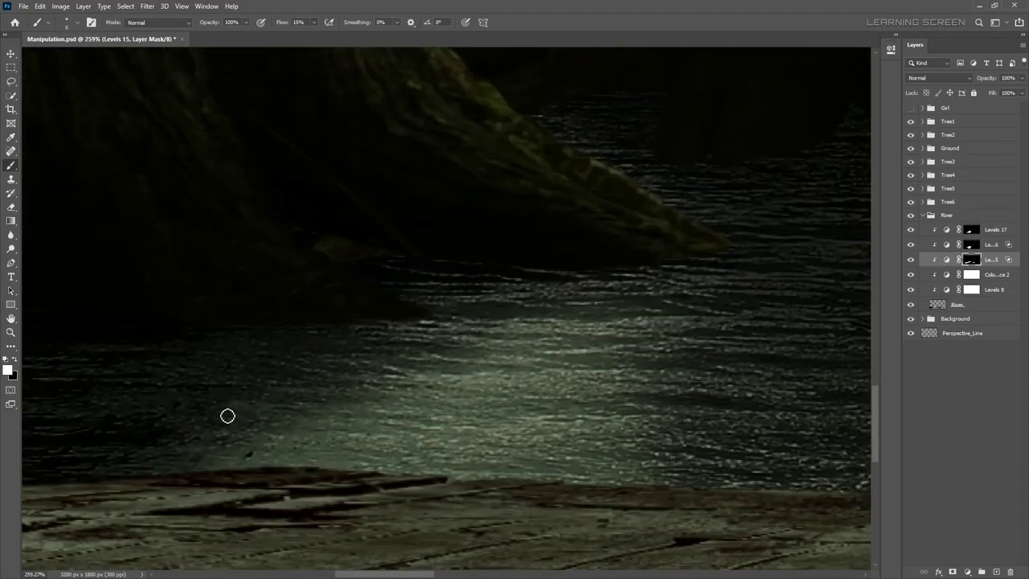
scroll(237, 441, "down", 2)
scroll(452, 436, "down", 5)
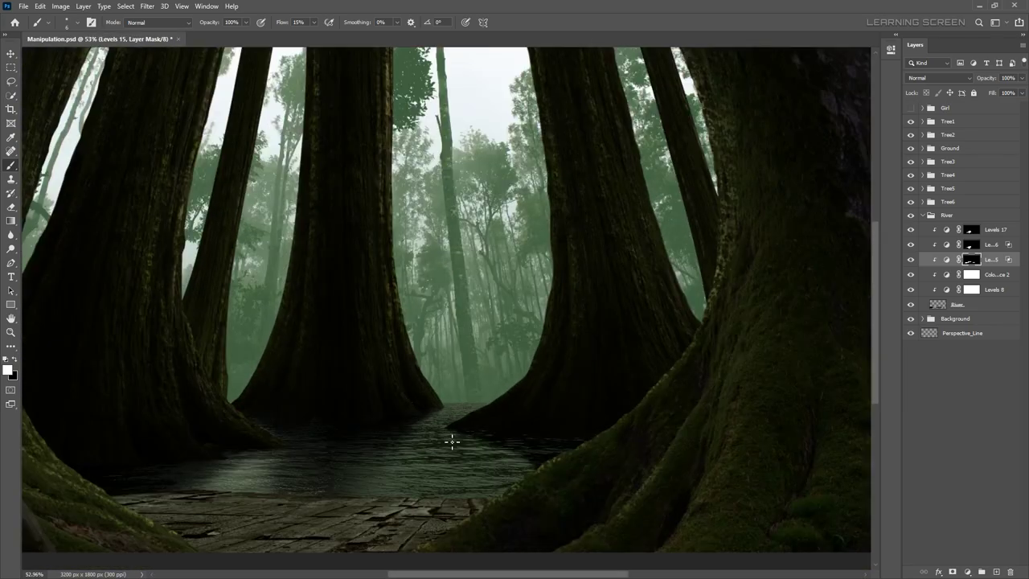
scroll(542, 423, "up", 3)
key("v")
scroll(541, 422, "up", 3)
left_click(923, 318)
- Apply a Motion Blur with distance 7 to the Forest_BG layer
left_click(960, 363)
left_click(147, 5)
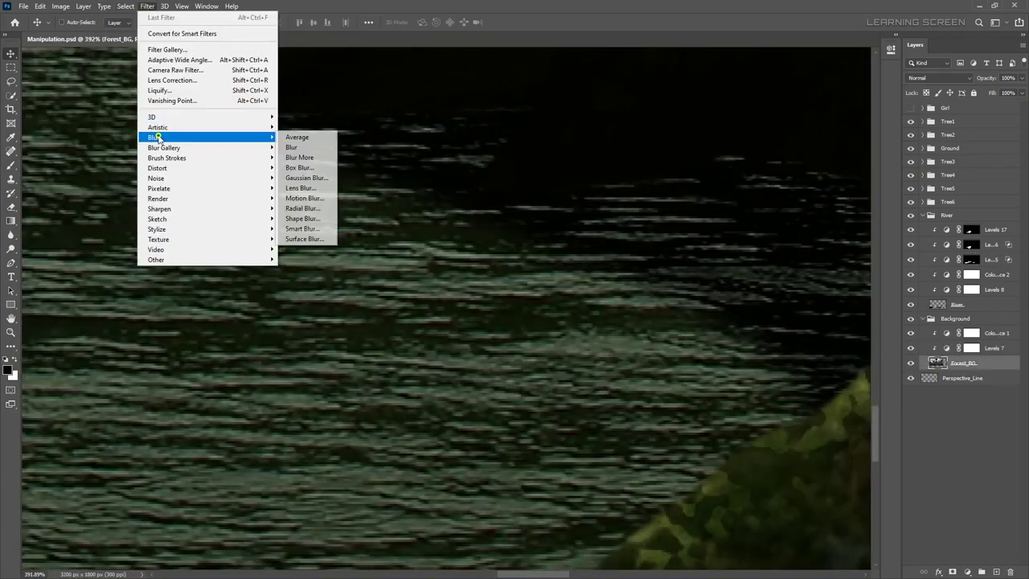
left_click(321, 216)
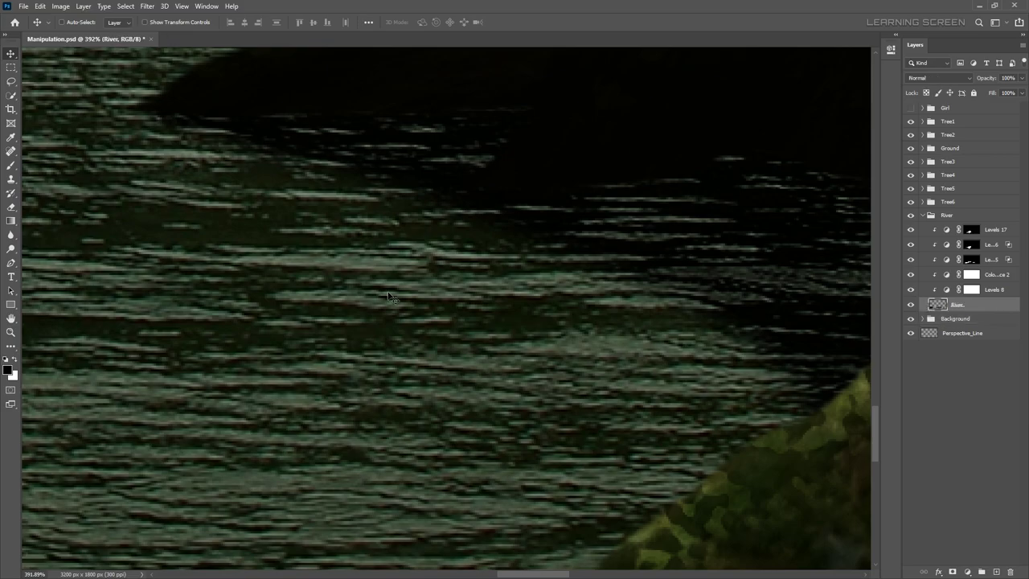
key("ctrl+alt+f")
left_click_drag(434, 305, 434, 306)
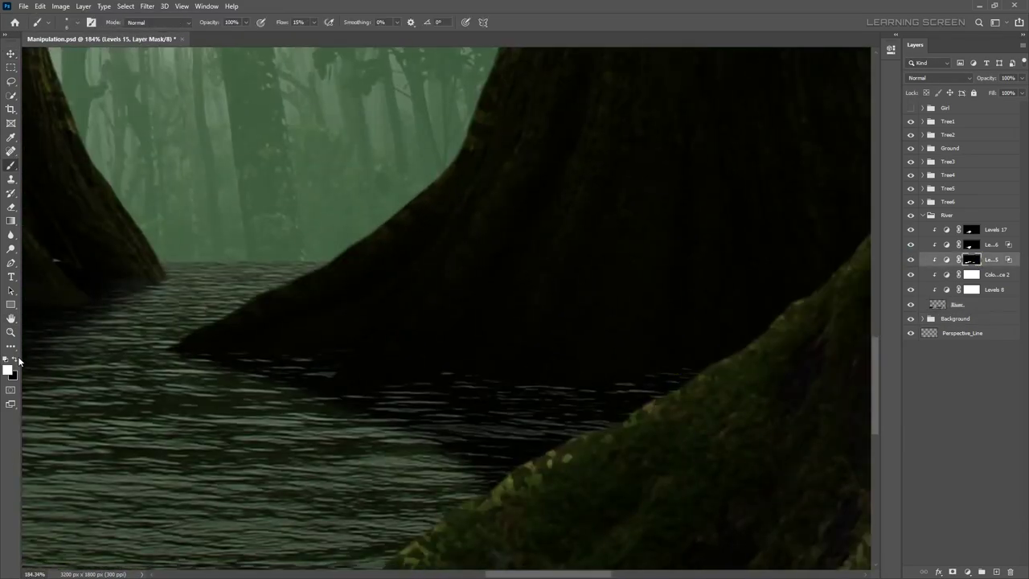
- Swap the painting colours and set the brush flow to 9%
left_click(19, 360)
right_click(187, 234)
key("Return")
scroll(520, 445, "down", 5)
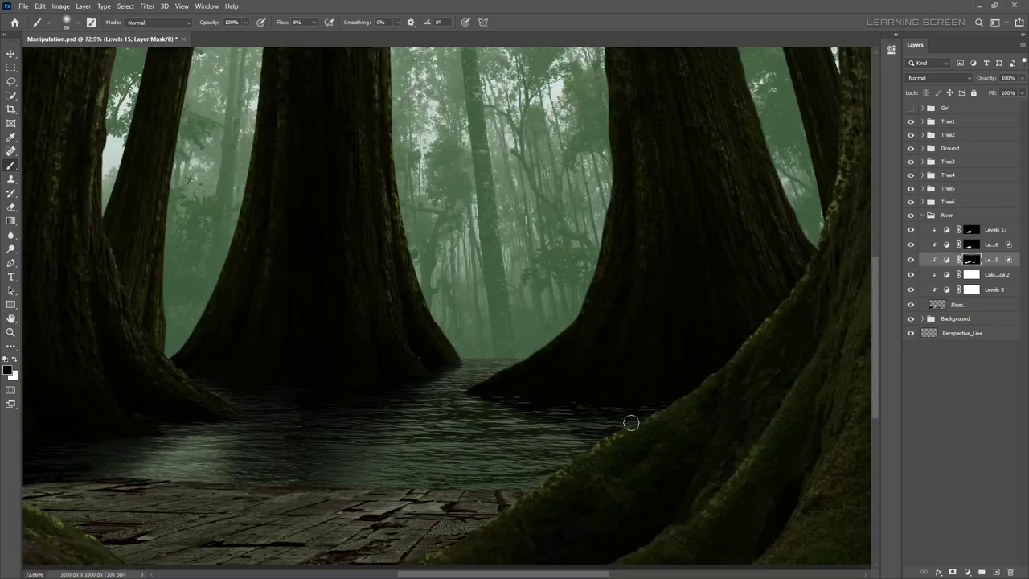
scroll(631, 421, "up", 5)
scroll(634, 390, "down", 5)
scroll(565, 436, "down", 2)
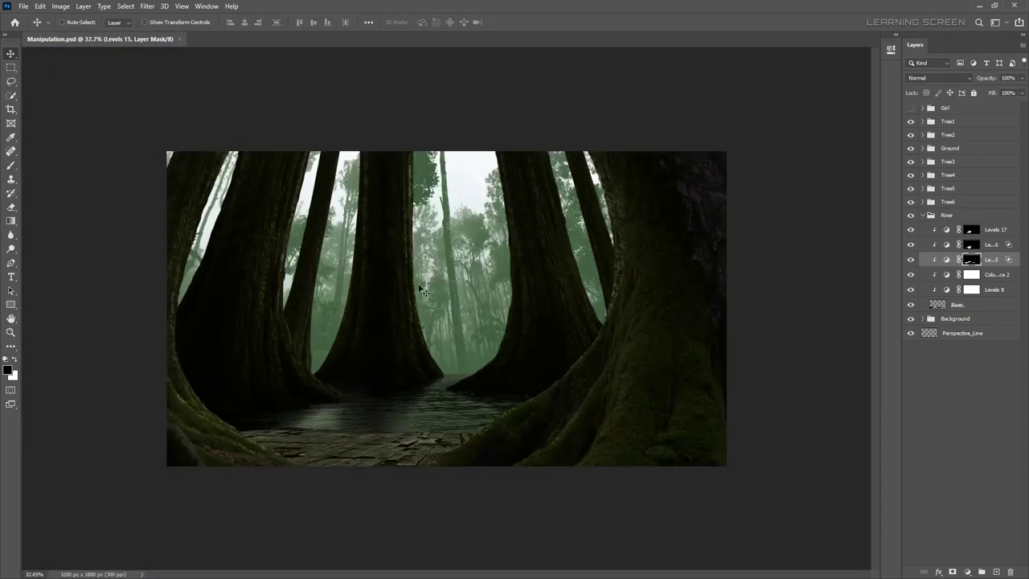
- Add a Levels 18 clipped to Tree1 with an inverted black mask for painting
key("ctrl+j")
key("ctrl+i")
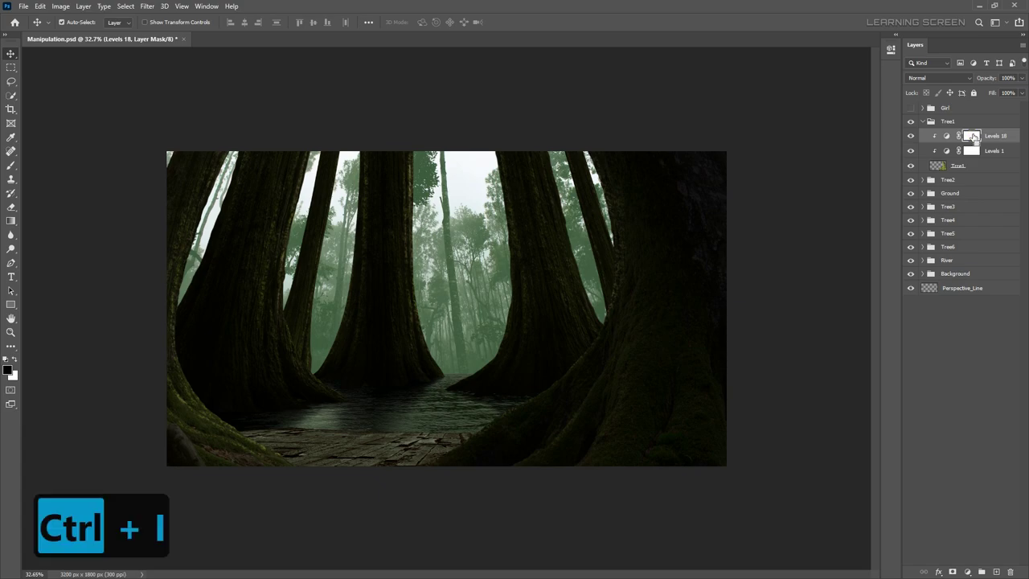
key("b")
scroll(634, 360, "up", 2)
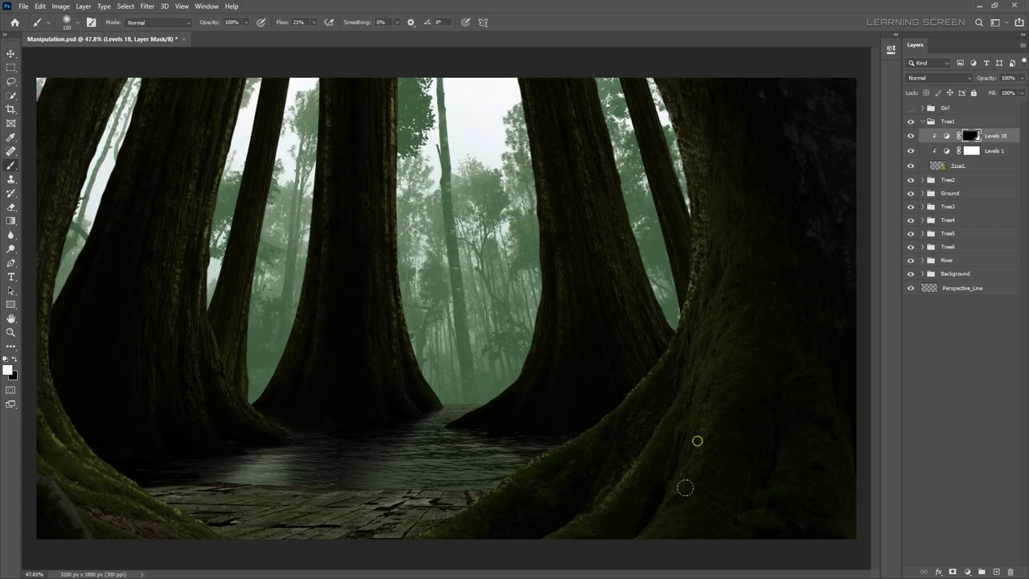
scroll(683, 486, "down", 3)
scroll(667, 327, "down", 2)
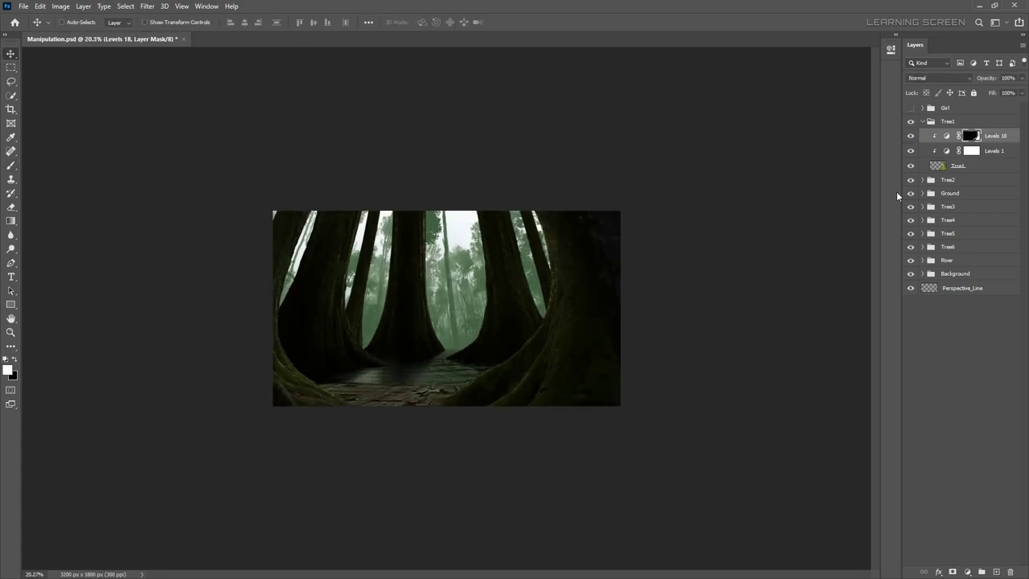
- Add a clipped Levels 19 to Tree2 with an inverted black mask
left_click(921, 135)
left_click(966, 572)
left_click(961, 420)
key("ctrl+i")
key("b")
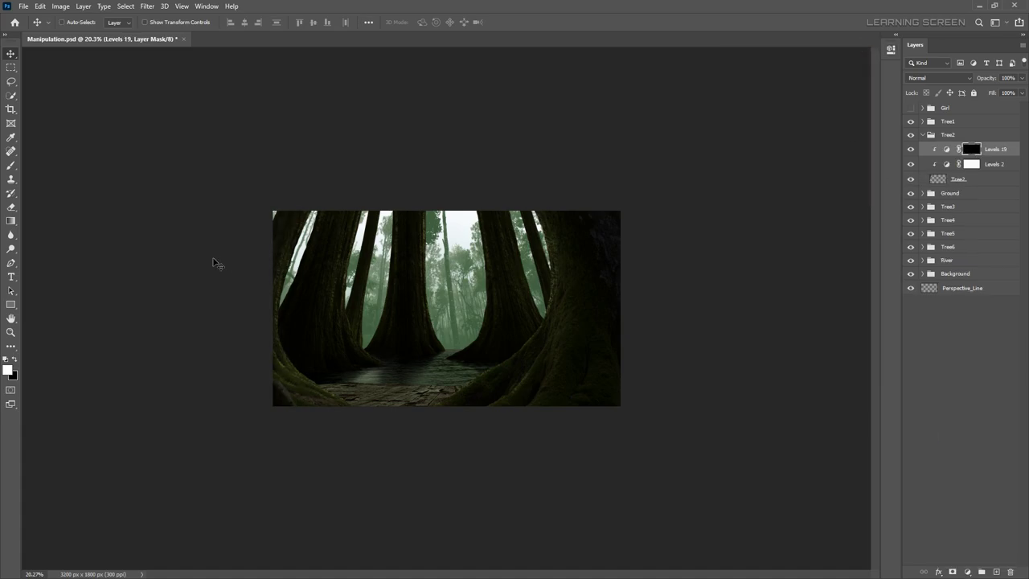
scroll(294, 197, "up", 5)
scroll(246, 425, "down", 3)
scroll(314, 469, "down", 4)
scroll(308, 345, "down", 2)
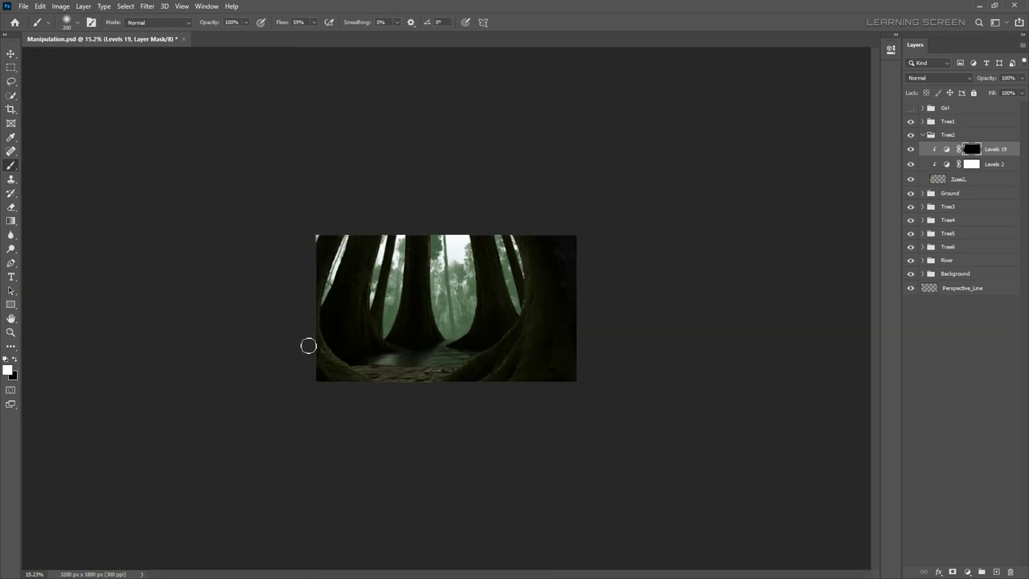
key("v")
scroll(474, 333, "up", 10)
- Raise the Ground's Exposure 1 to brighten it, then invert its mask to hide it
left_click(922, 149)
left_click(996, 163)
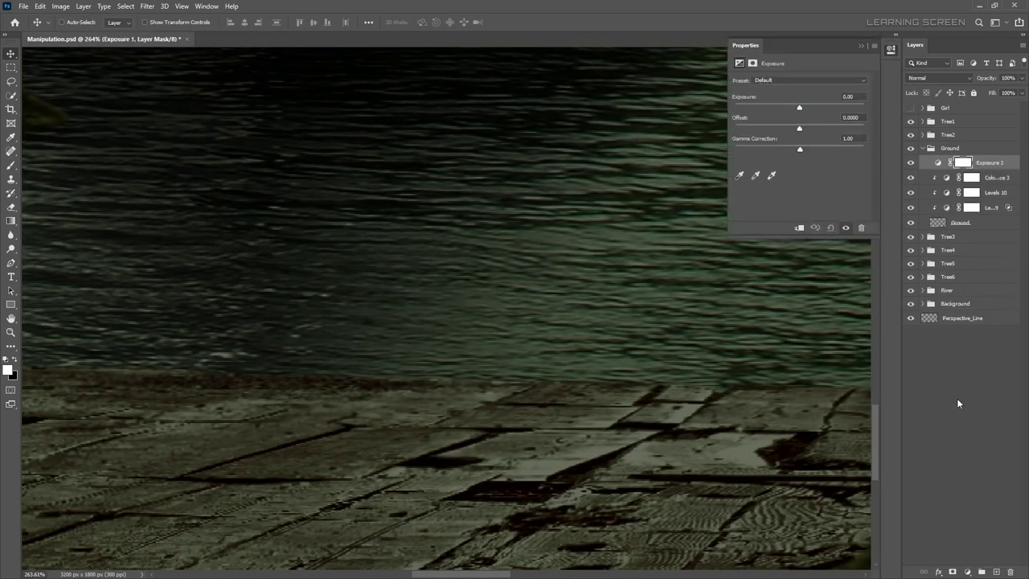
left_click_drag(797, 106, 817, 107)
scroll(501, 413, "down", 3)
scroll(501, 413, "up", 4)
key("ctrl+i")
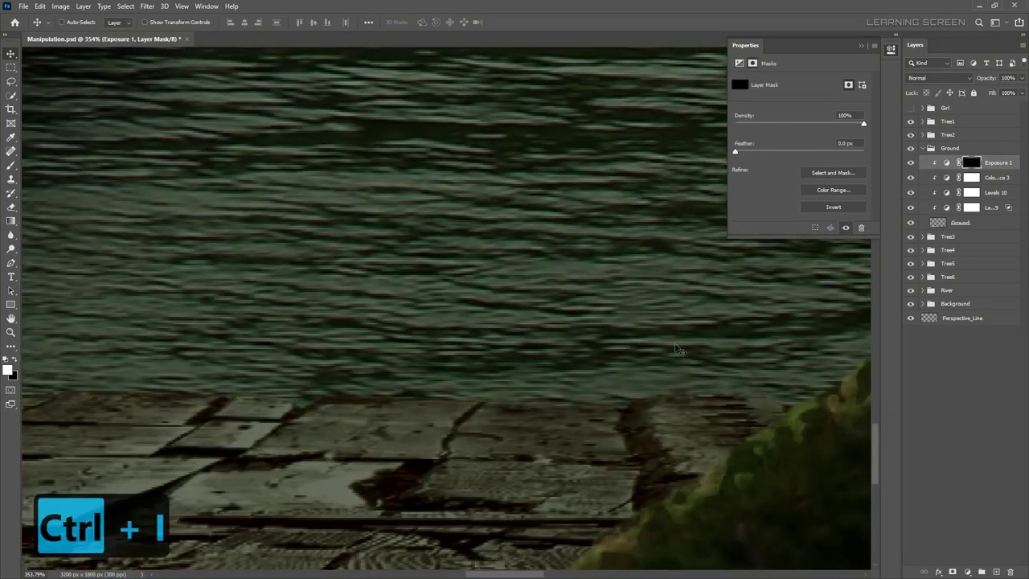
- Paint highlights onto the plank edges through the Exposure 1 mask
scroll(358, 268, "up", 3)
key("b")
scroll(433, 370, "down", 3)
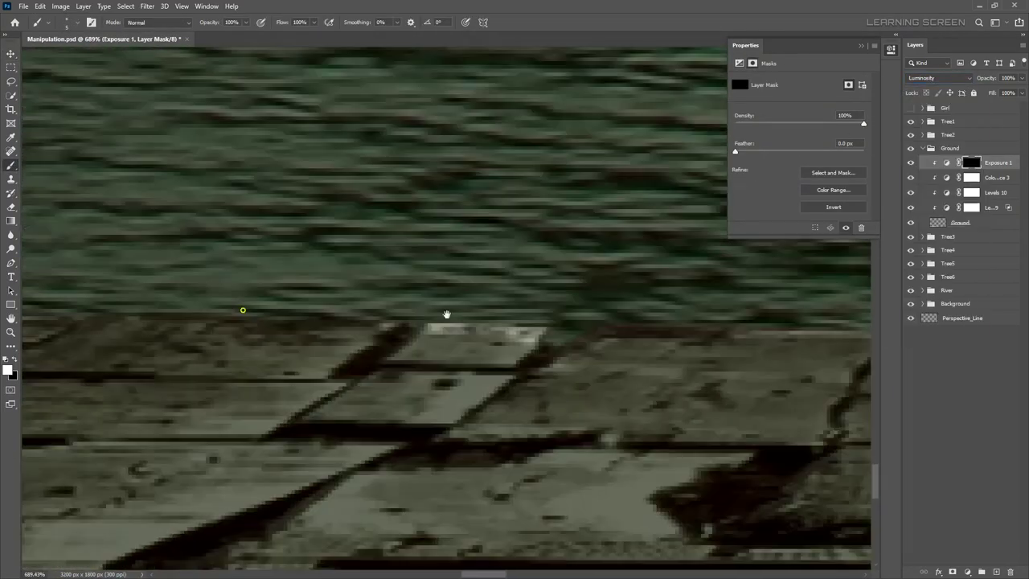
key("ctrl+z")
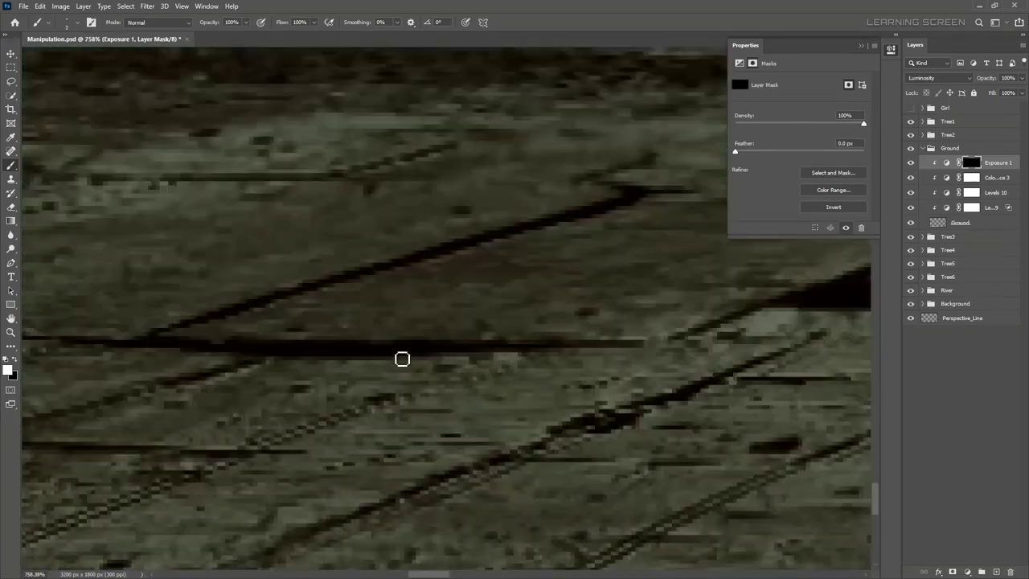
scroll(130, 265, "down", 3)
scroll(392, 380, "down", 5)
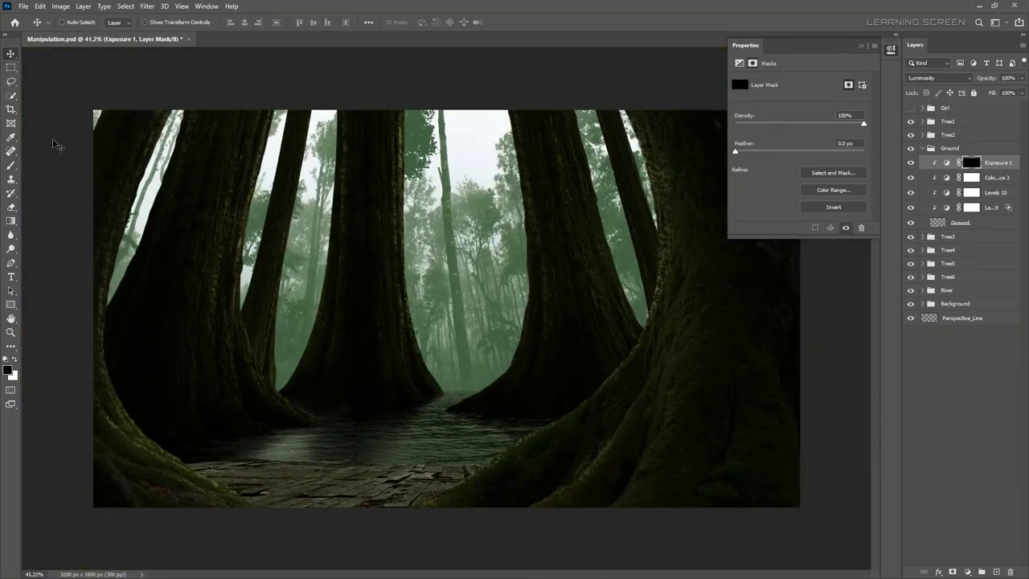
left_click(921, 148)
left_click(948, 188)
- Add a light-green Solid Color fill at 20% opacity, masked black at the bottom and feathered
left_click(967, 571)
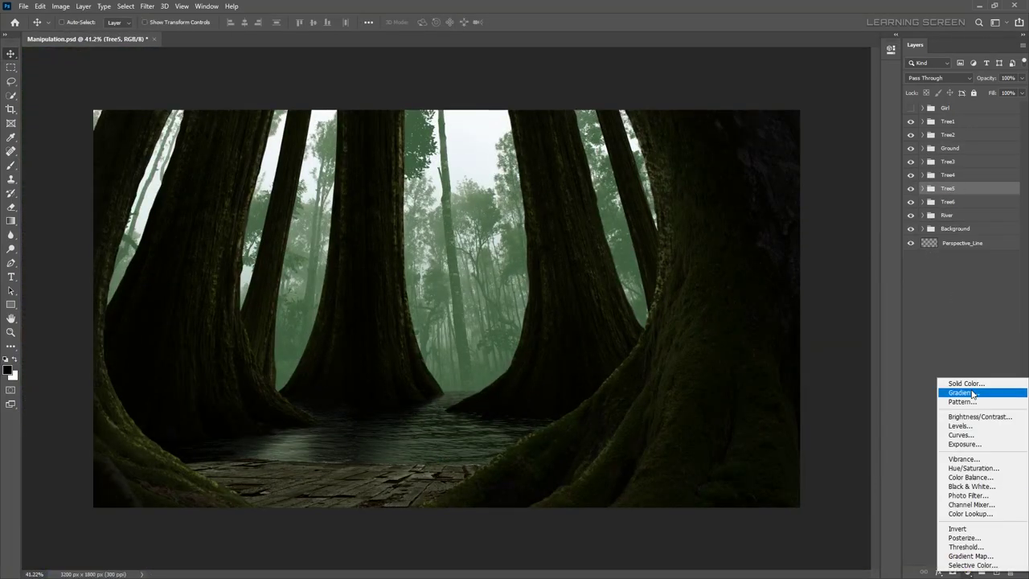
left_click(916, 381)
left_click(73, 270)
left_click(274, 221)
left_click_drag(1021, 78, 980, 92)
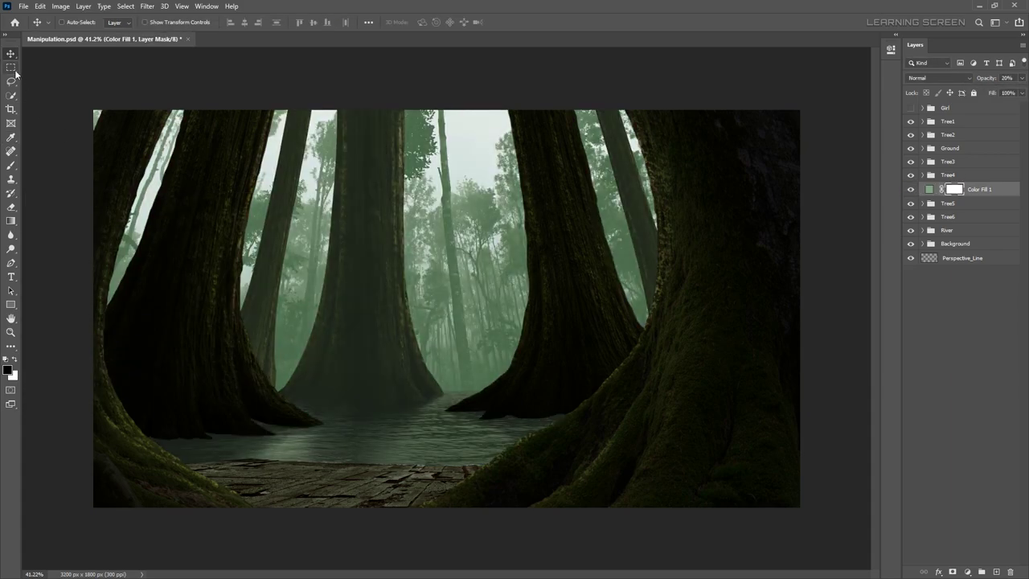
key("alt+BackSpace")
key("ctrl+d")
left_click_drag(736, 151, 795, 151)
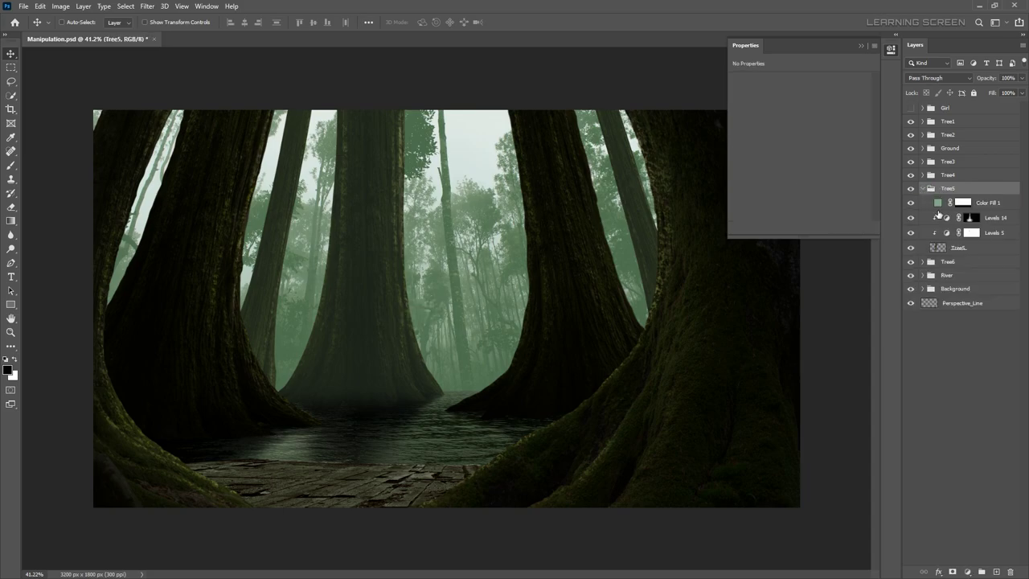
- Duplicate the green fill beneath the Ground group and add a Levels 20 adjustment to Tree1
left_click_drag(978, 189, 943, 161)
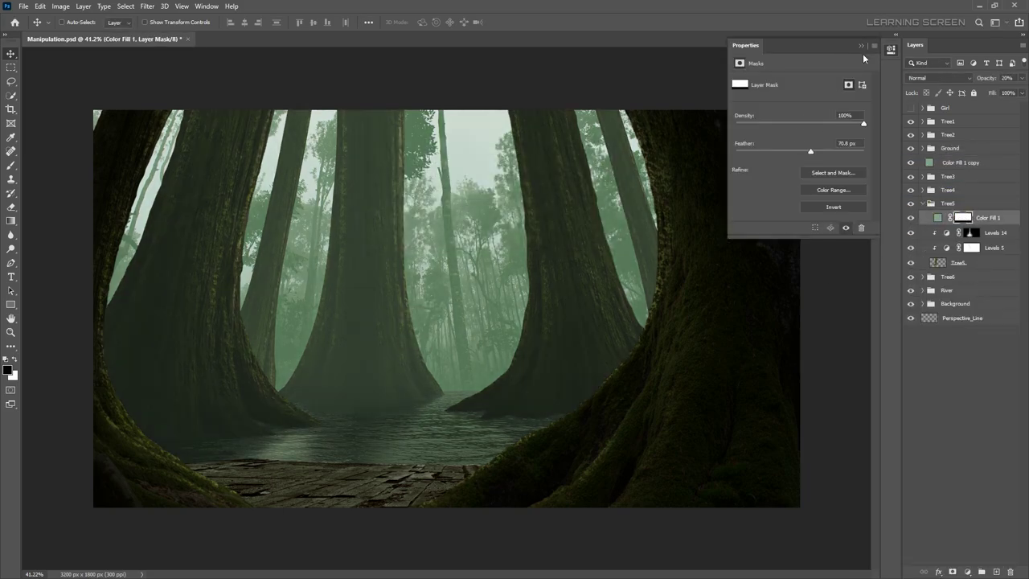
left_click(967, 571)
left_click(923, 230)
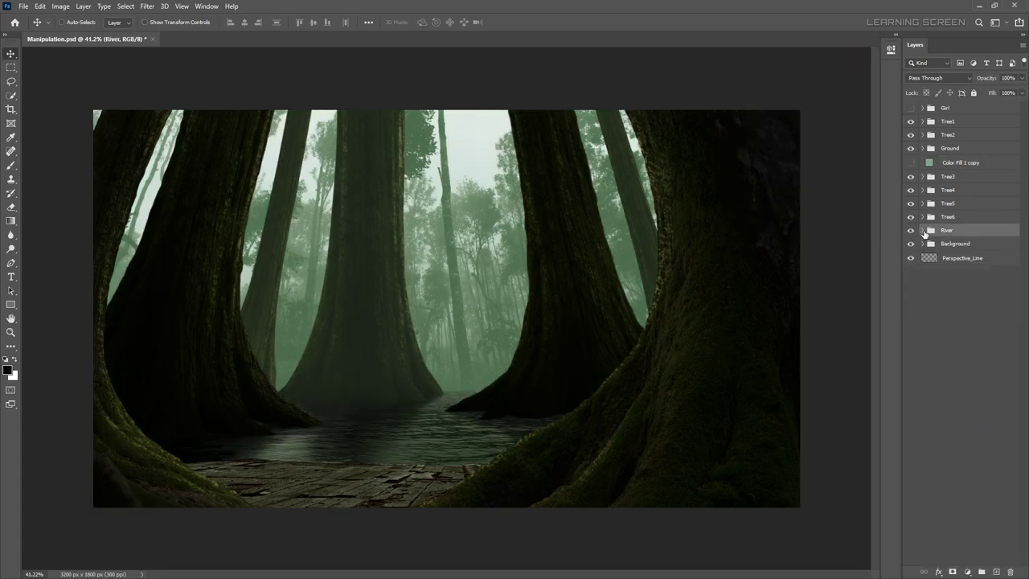
scroll(438, 408, "up", 2)
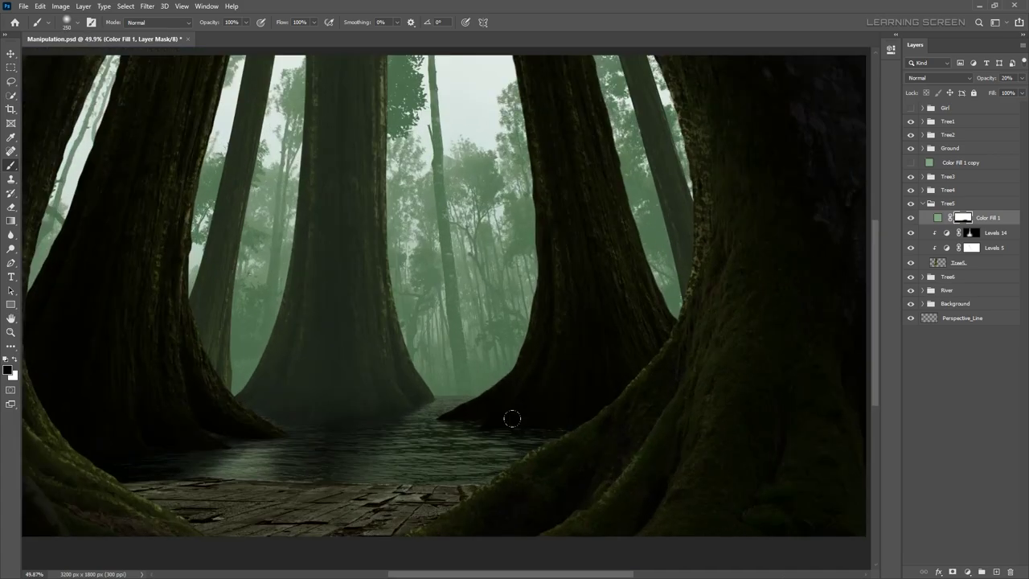
scroll(828, 240, "down", 10)
left_click(12, 54)
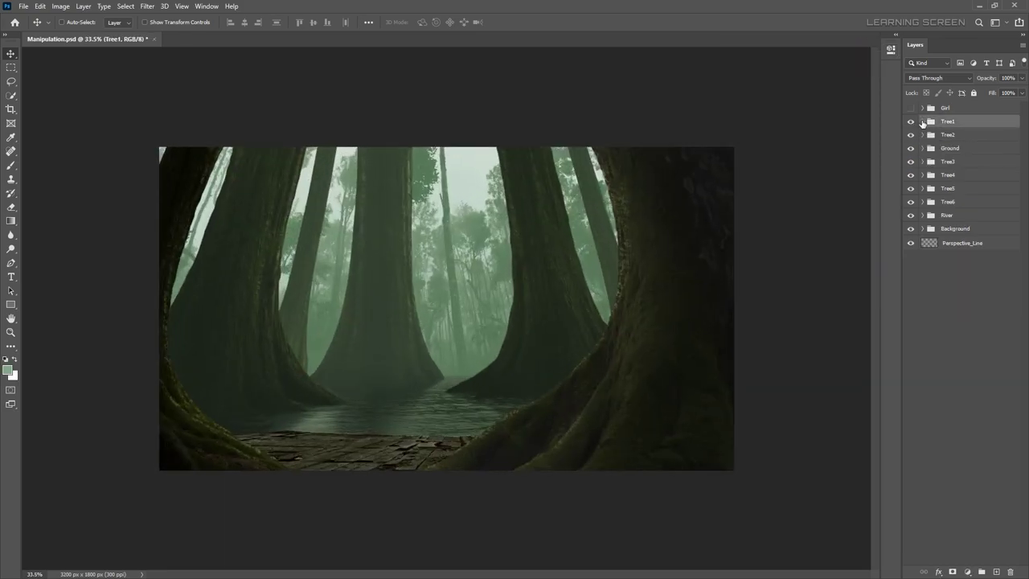
- Add Levels 21 to Tree2 with raised output black and adjusted midtone gamma for haze
left_click(960, 423)
left_click_drag(751, 189, 757, 188)
left_click_drag(807, 158, 810, 157)
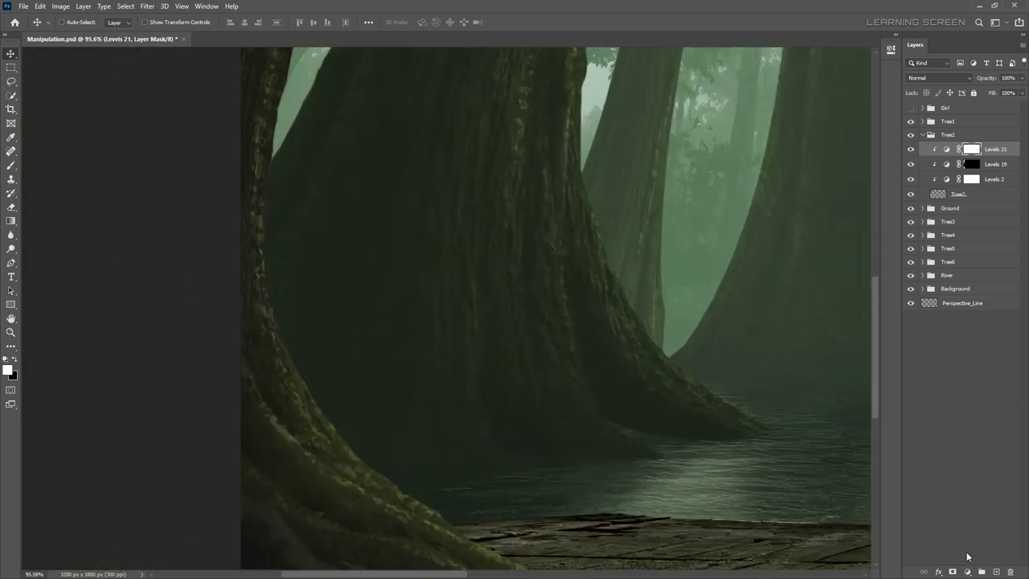
- Add a black-masked Curves 1 to Tree2 and brush white highlights along the mossy roots
left_click(967, 570)
key("ctrl+i")
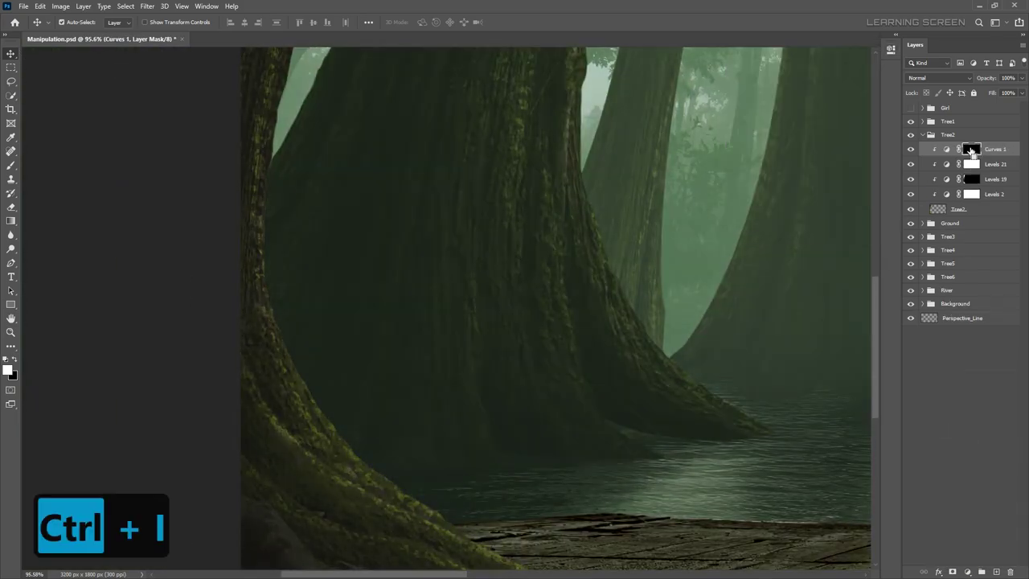
left_click(974, 149)
key("b")
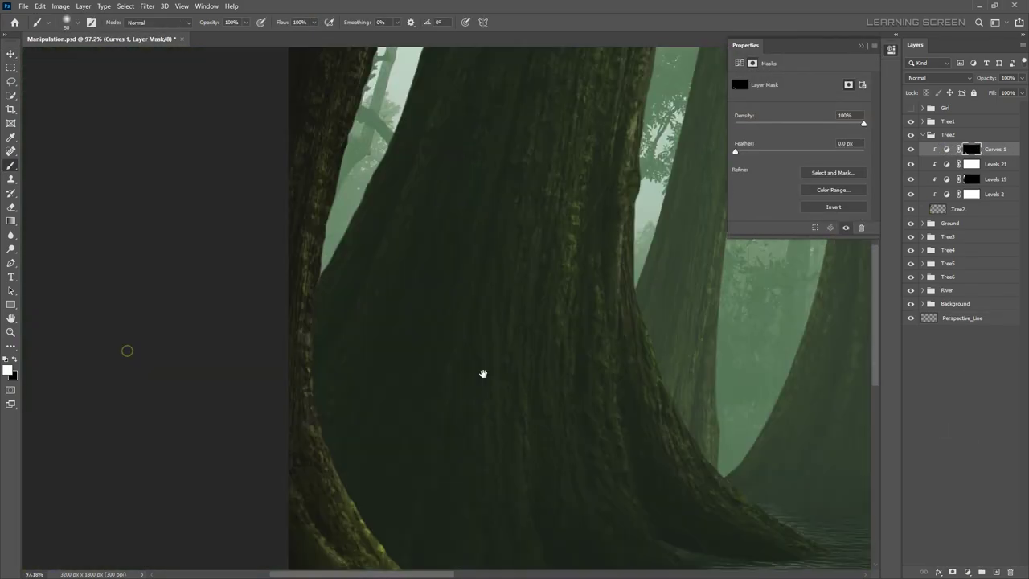
scroll(354, 305, "down", 5)
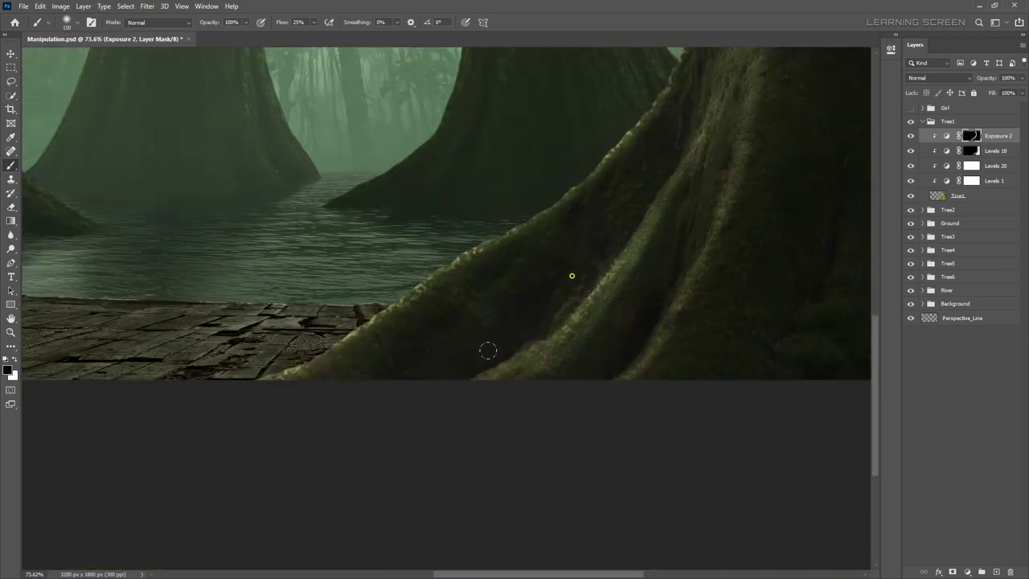
left_click_drag(696, 135, 696, 258)
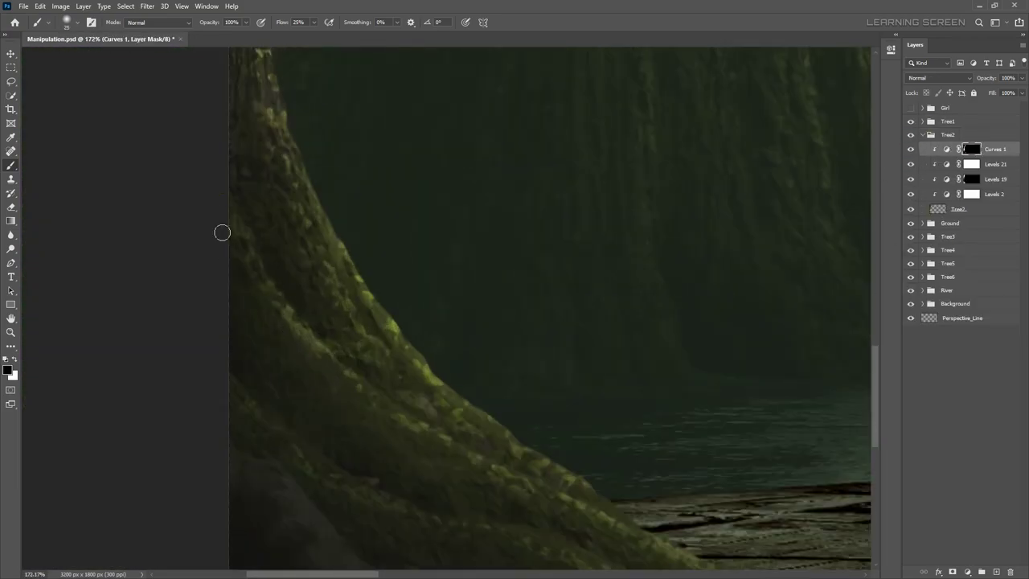
scroll(221, 233, "down", 3)
key("x")
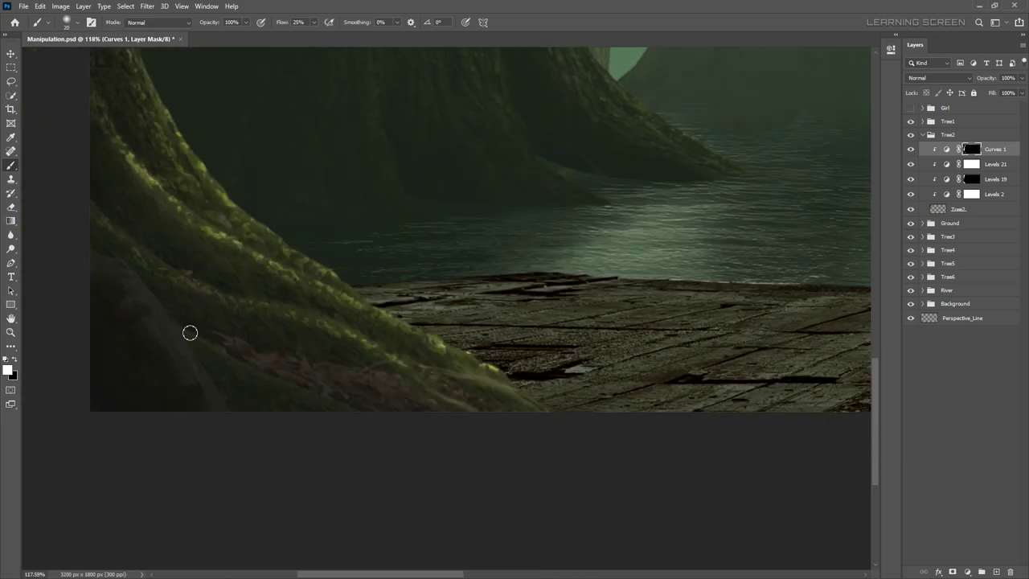
scroll(189, 332, "up", 2)
scroll(142, 273, "up", 2)
scroll(146, 222, "down", 3)
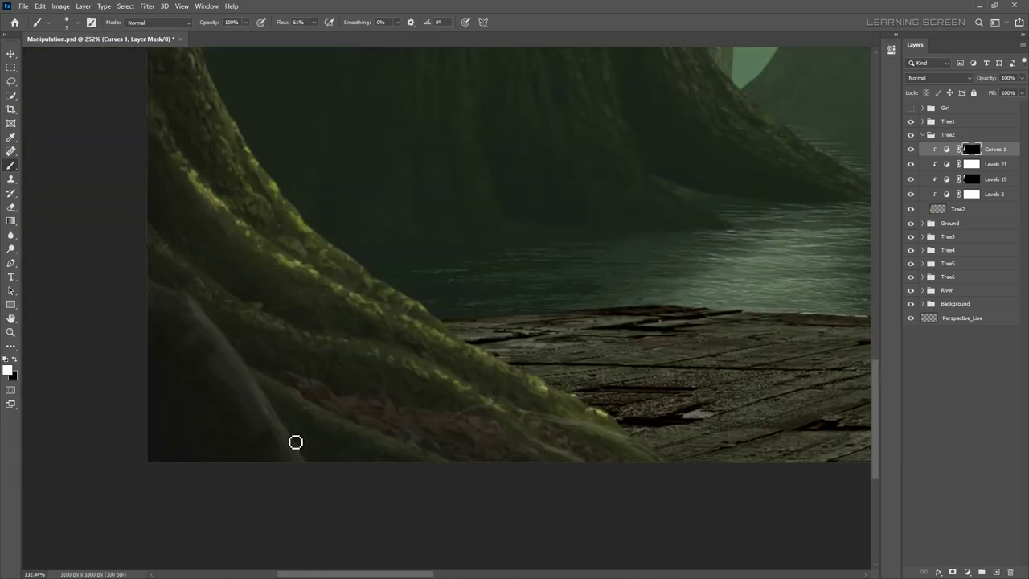
scroll(294, 441, "down", 3)
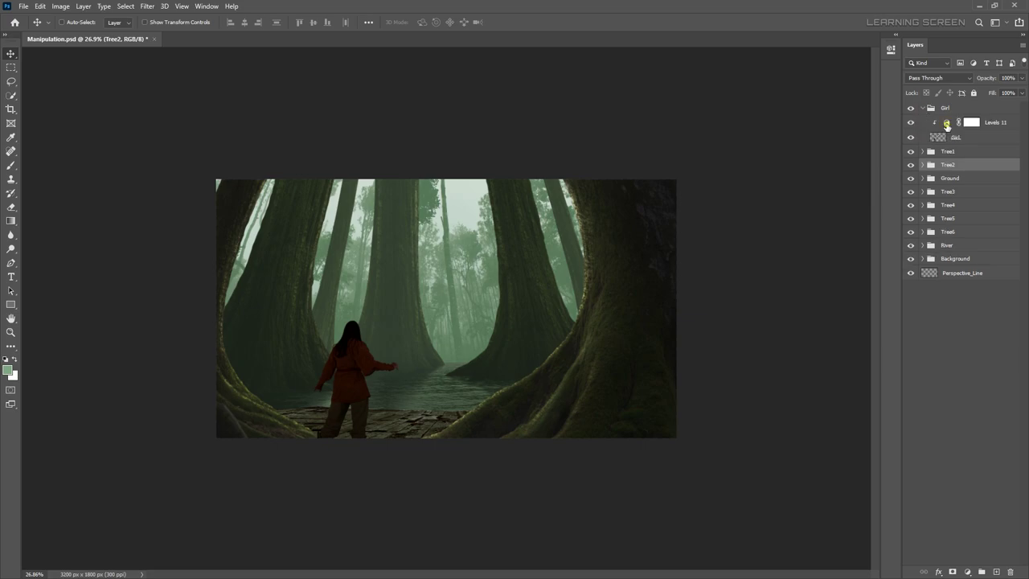
- Add a Color Balance adjustment above the girl's Levels 11 in the Girl group
left_click(947, 125)
left_click(967, 571)
left_click(964, 471)
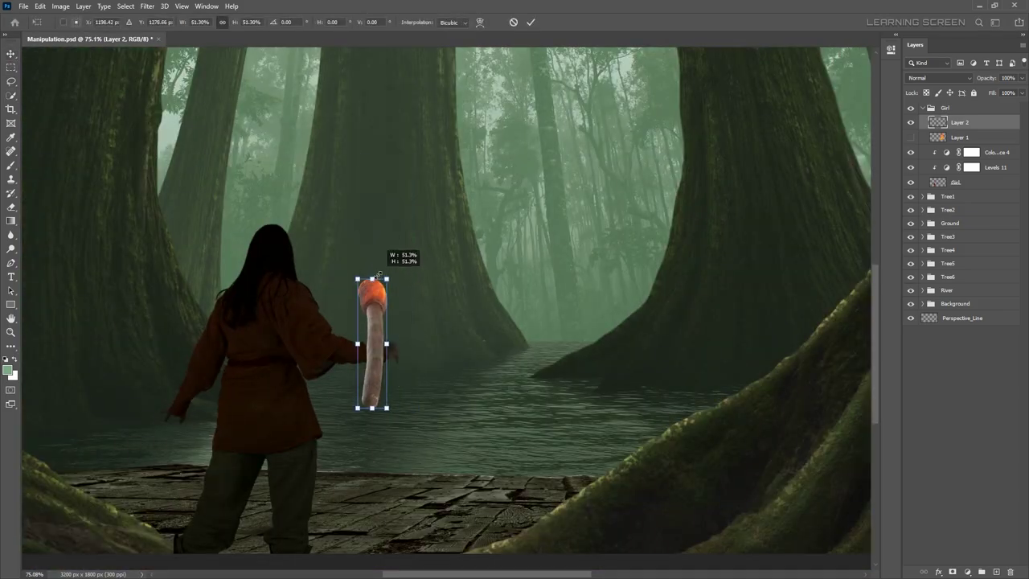
- Scale the torch to about half size into the girl's outstretched hand and commit
left_click_drag(379, 274, 363, 171)
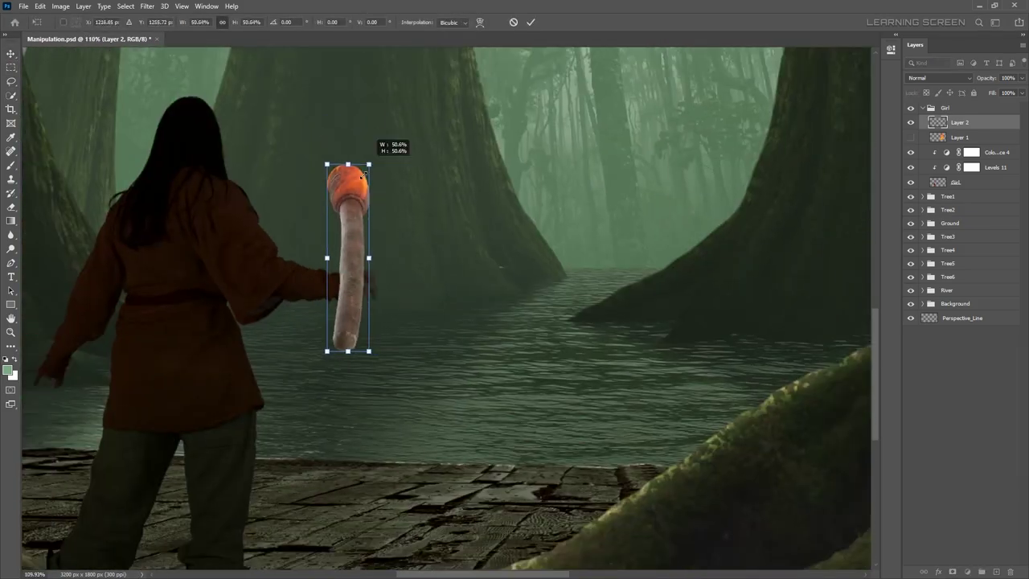
scroll(318, 293, "up", 5)
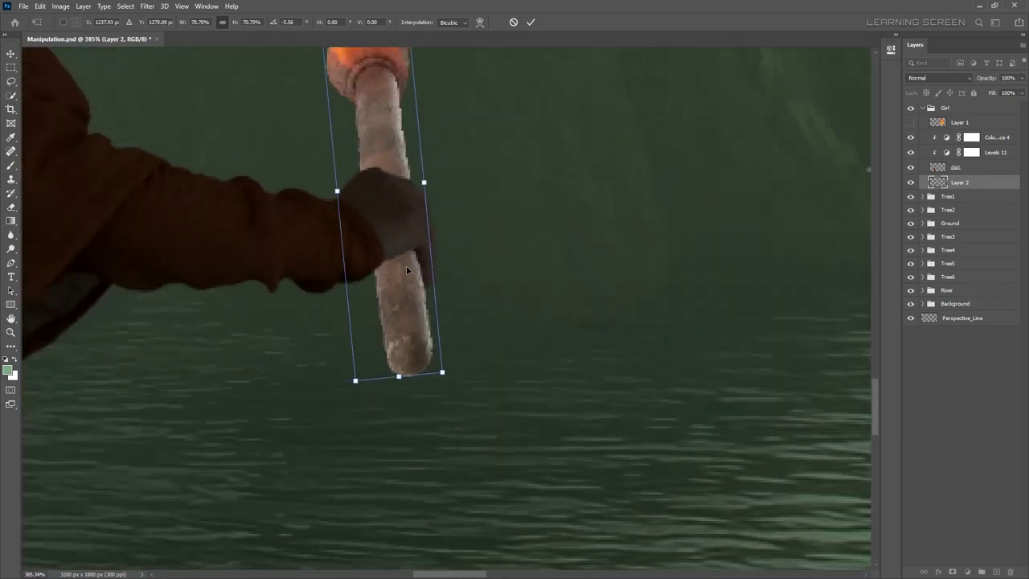
key("Return")
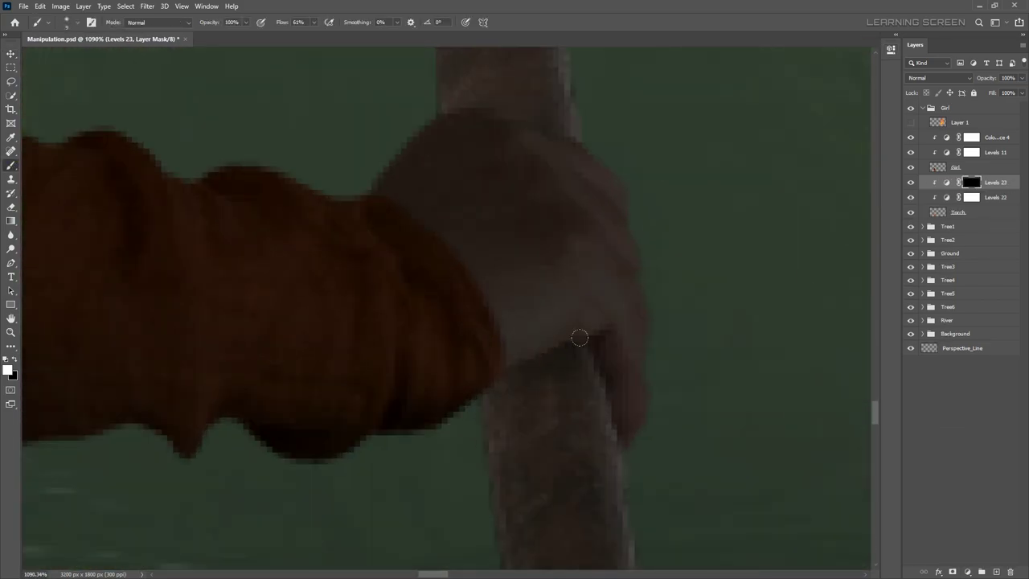
scroll(650, 395, "up", 5)
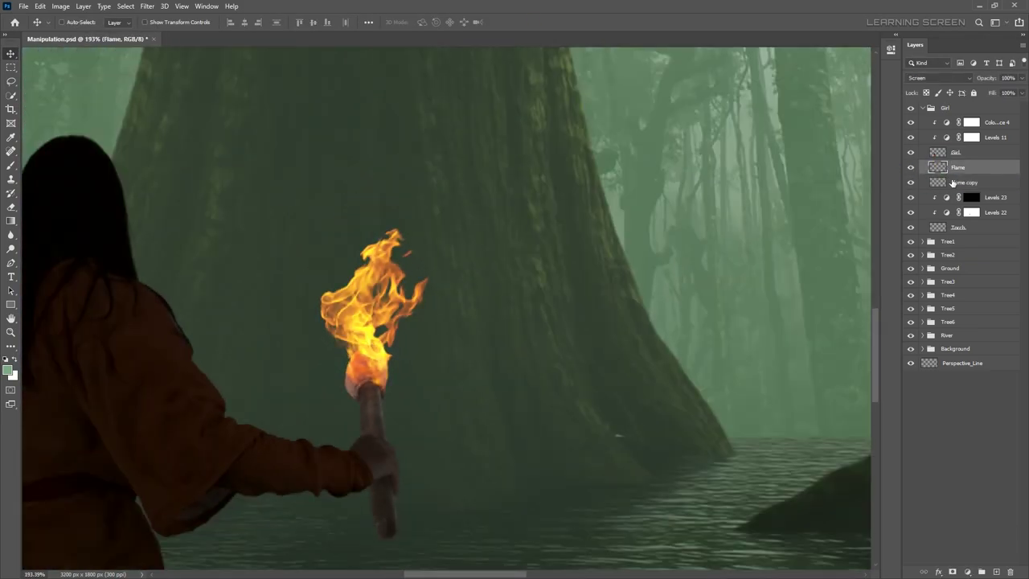
- Add a colorizing Hue/Saturation 1 adjustment above the Flame copy layer
left_click(953, 182)
scroll(397, 338, "up", 2)
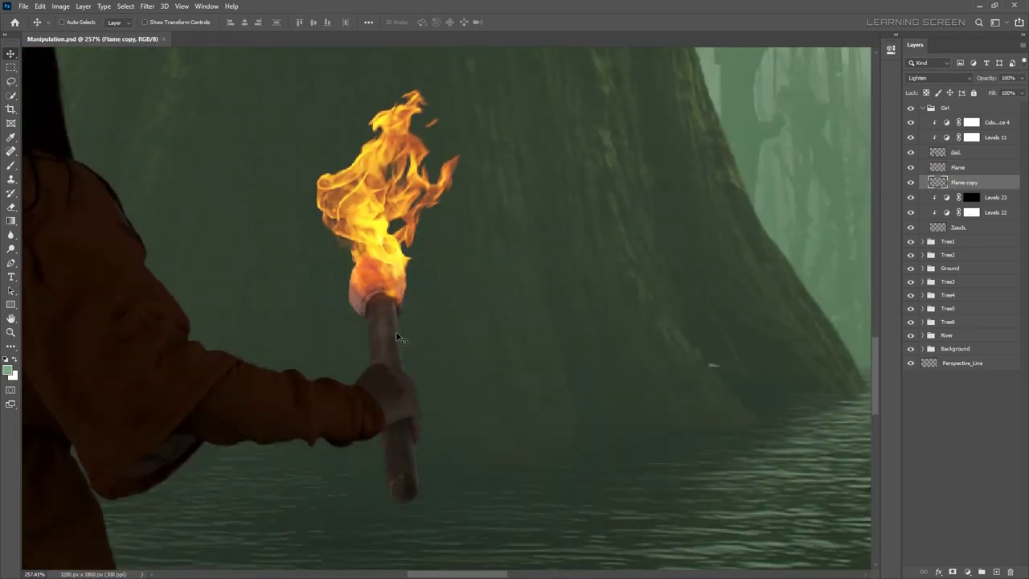
left_click(966, 571)
left_click(908, 469)
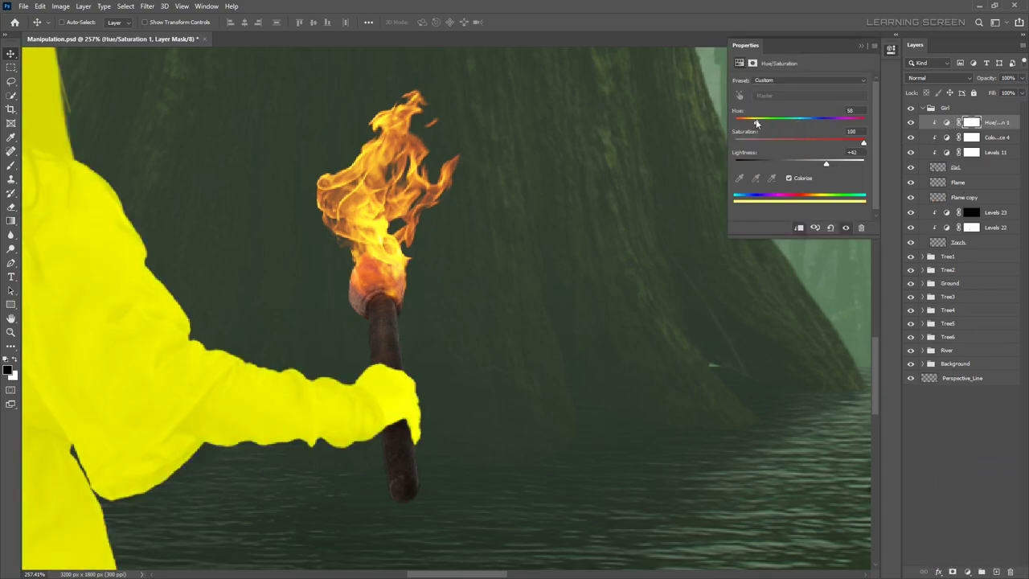
- Shift the Hue/Saturation colour to orange, blend Linear Dodge (Add), and set fill to 72%
left_click_drag(735, 121, 744, 121)
left_click(861, 45)
left_click(939, 78)
left_click(936, 184)
left_click_drag(1022, 92, 1001, 107)
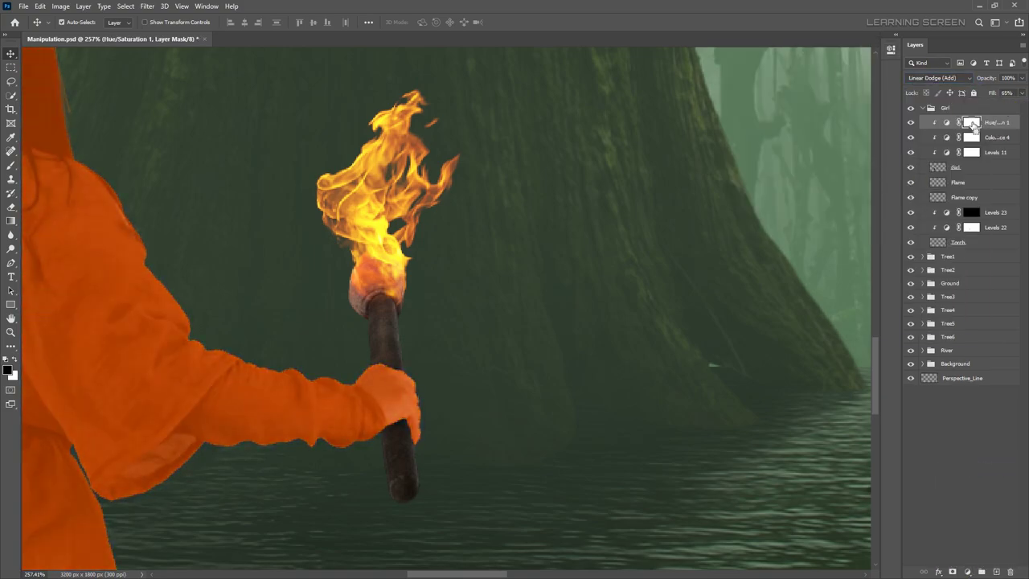
- Invert the Hue/Saturation mask to black and paint white glow along the hair edge at 40% flow
key("ctrl+i")
scroll(356, 361, "up", 5)
key("b")
key("x")
scroll(305, 324, "up", 3)
scroll(375, 300, "down", 1)
mouse_move(305, 324)
left_mouse_down()
mouse_move(354, 371)
mouse_move(408, 394)
left_mouse_up()
key("shift+4")
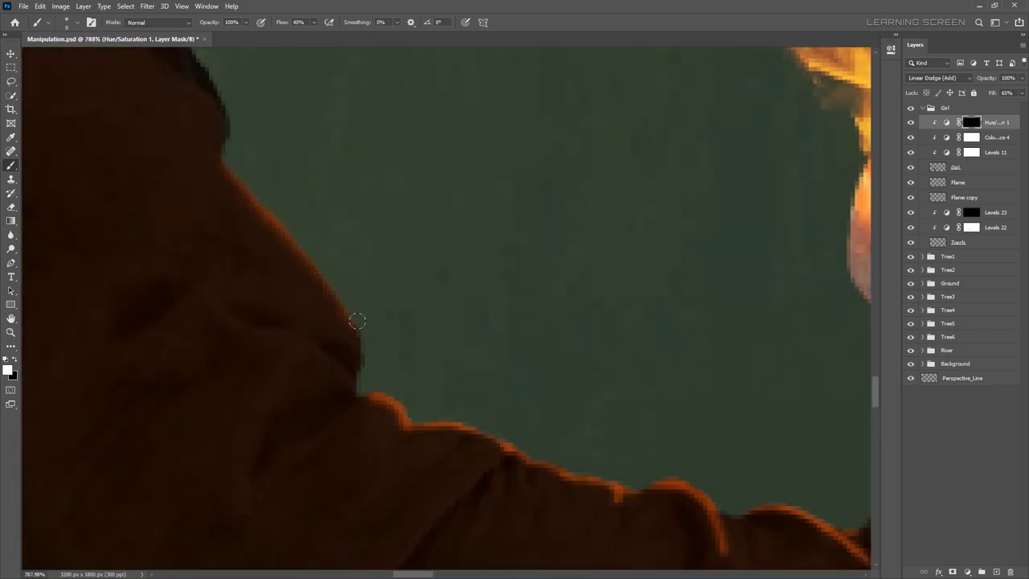
- Paint orange rim glow along the girl's outline and waist edge
mouse_move(225, 242)
left_mouse_down()
mouse_move(94, 367)
mouse_move(402, 271)
mouse_move(410, 338)
mouse_move(252, 115)
mouse_move(544, 274)
left_mouse_up()
key("x")
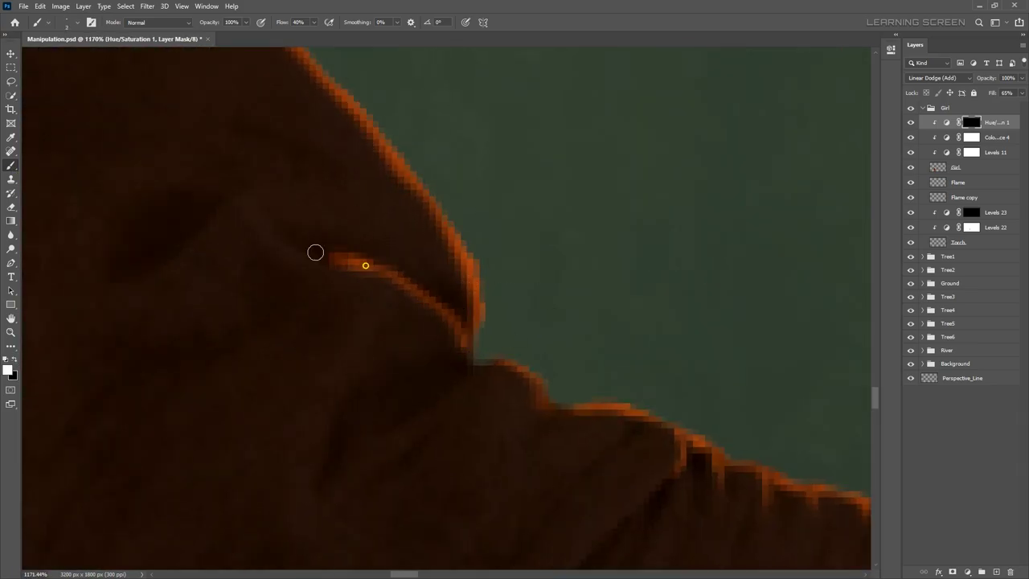
left_click_drag(315, 252, 18, 364)
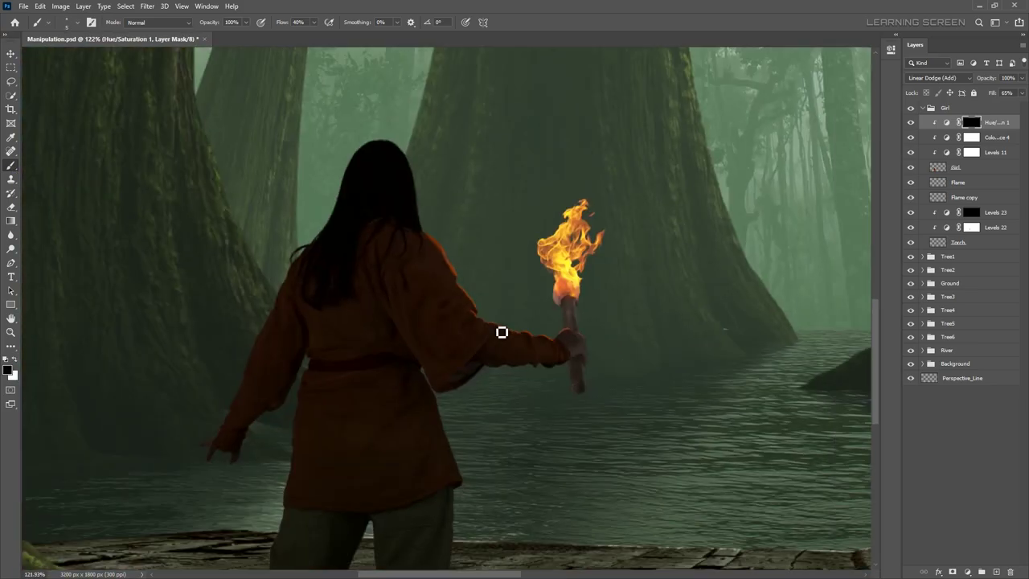
left_click_drag(327, 279, 501, 330)
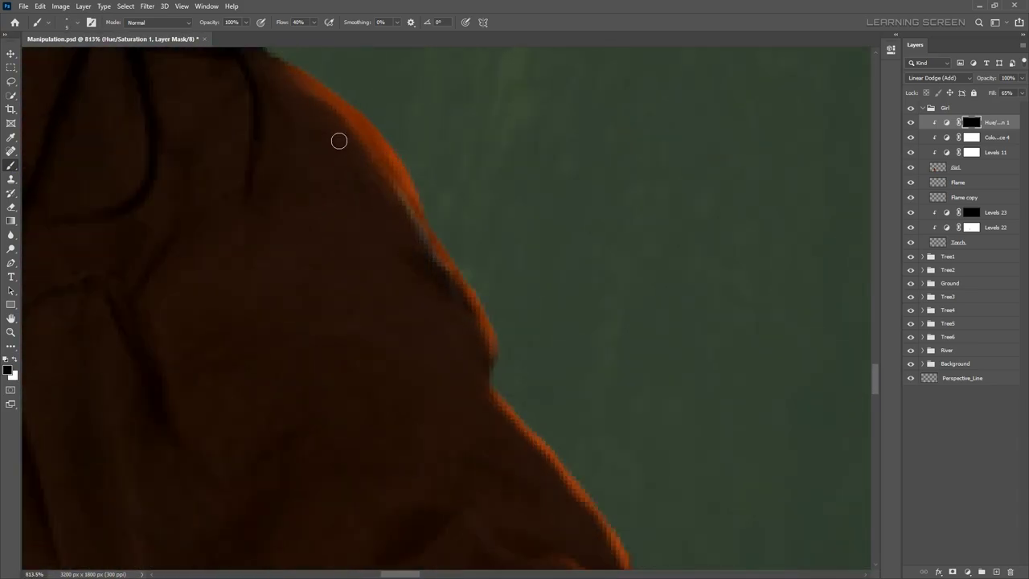
left_click_drag(340, 142, 122, 349)
key("x")
scroll(635, 455, "down", 5)
scroll(636, 456, "up", 5)
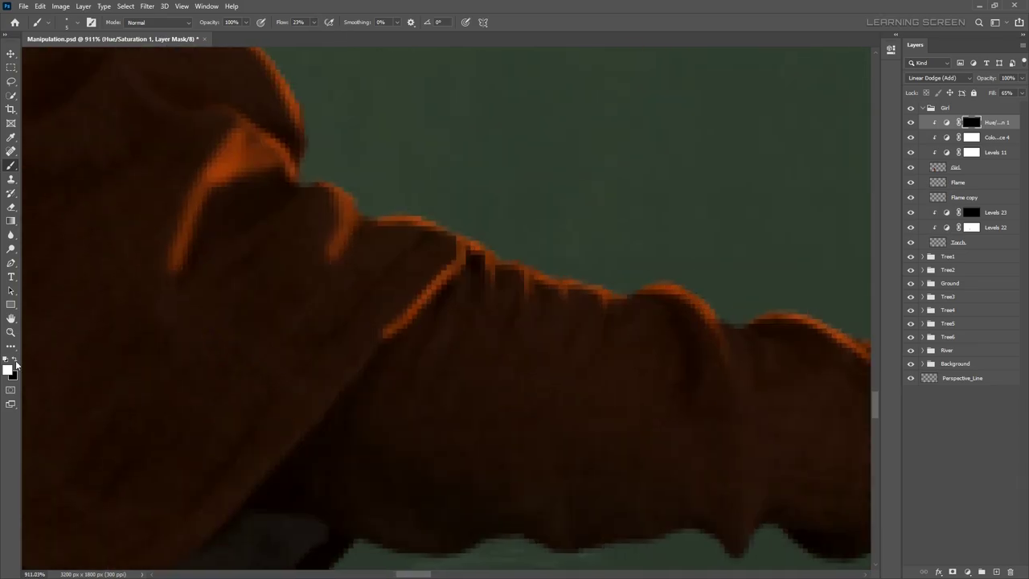
scroll(216, 184, "down", 5)
scroll(301, 473, "up", 5)
left_click_drag(232, 120, 354, 351)
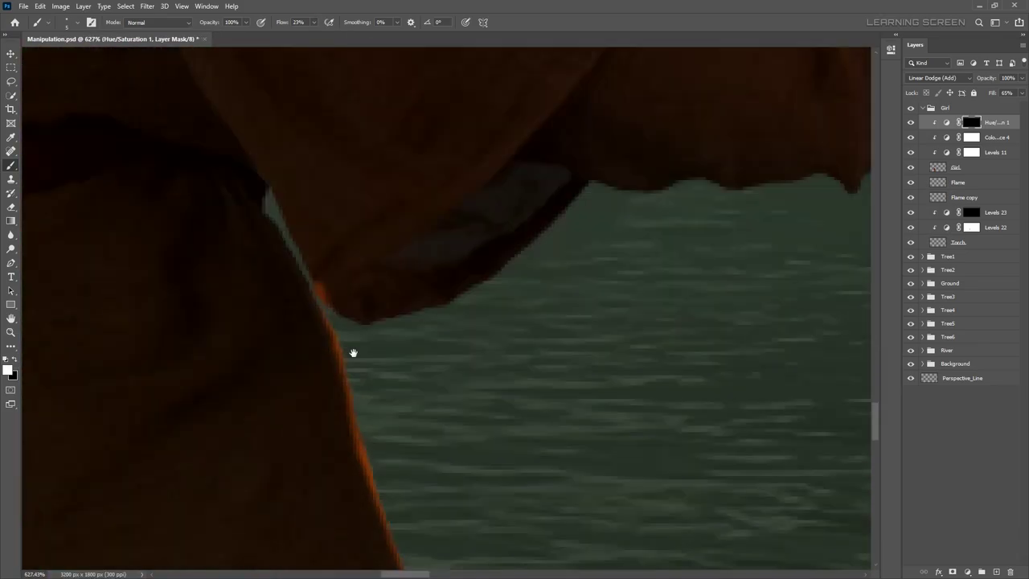
- Refine the rim-glow mask by alternating reveal and hide, then add an Exposure adjustment
scroll(358, 347, "down", 5)
key("x")
scroll(386, 307, "up", 5)
scroll(413, 389, "down", 5)
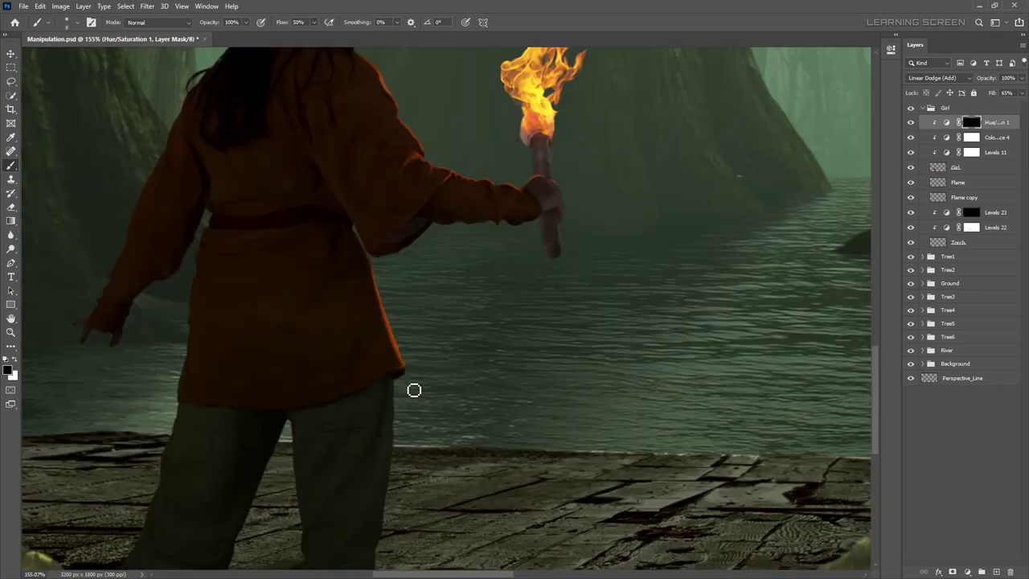
scroll(324, 252, "up", 5)
key("shift+5")
scroll(323, 251, "down", 5)
scroll(283, 222, "up", 5)
scroll(163, 328, "down", 3)
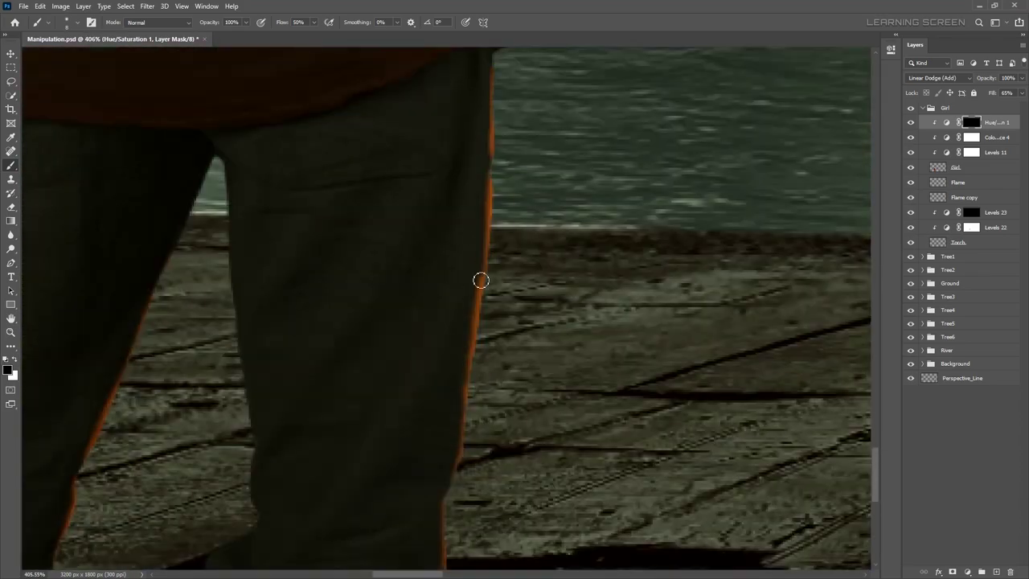
scroll(480, 281, "down", 3)
key("x")
scroll(526, 218, "down", 3)
scroll(406, 303, "down", 2)
key("x")
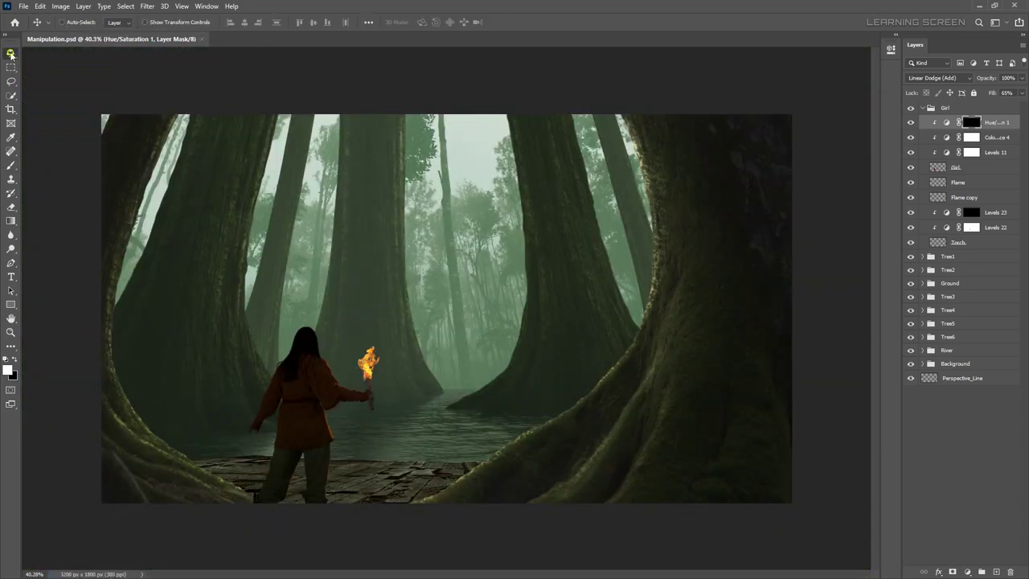
left_click(967, 572)
- Raise Exposure to +2.89 and invert its mask to black
left_click(937, 429)
left_click_drag(799, 107, 827, 109)
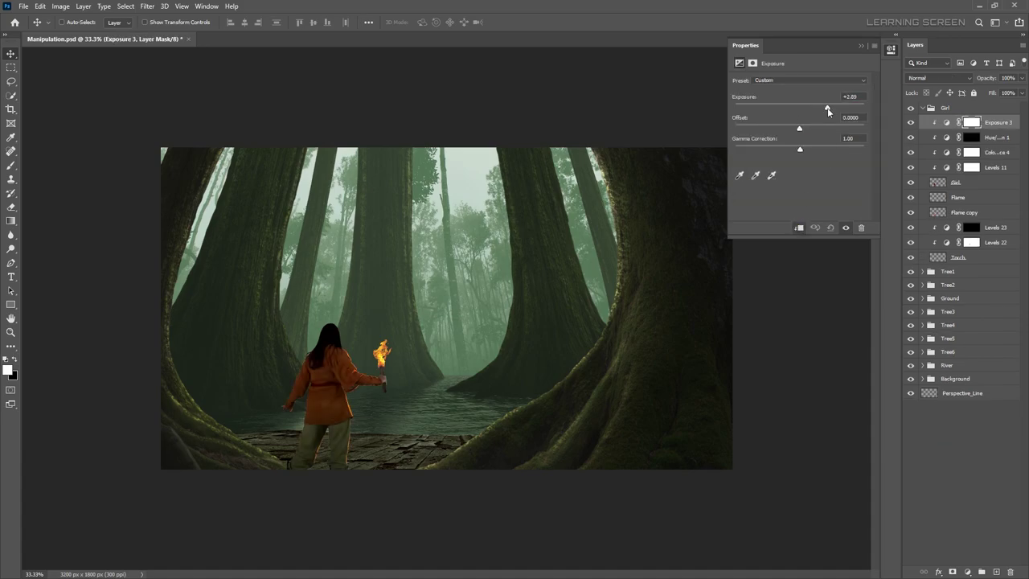
left_click(890, 49)
key("ctrl+i")
- Brush white on the Exposure mask over the girl's lit edges
scroll(348, 355, "up", 5)
key("b")
right_click(274, 283)
key("Escape")
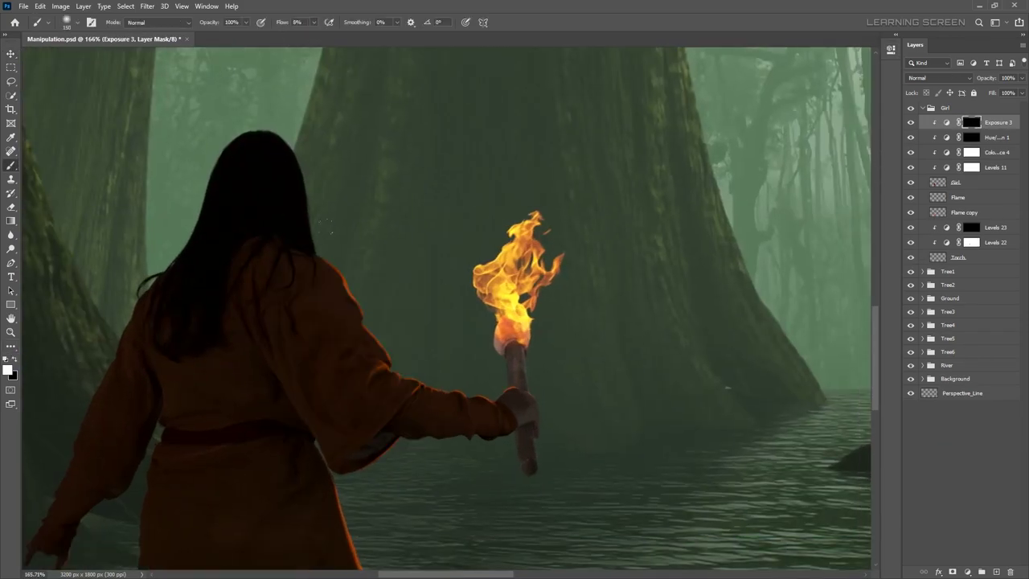
scroll(361, 291, "up", 2)
scroll(589, 423, "up", 2)
scroll(589, 423, "down", 5)
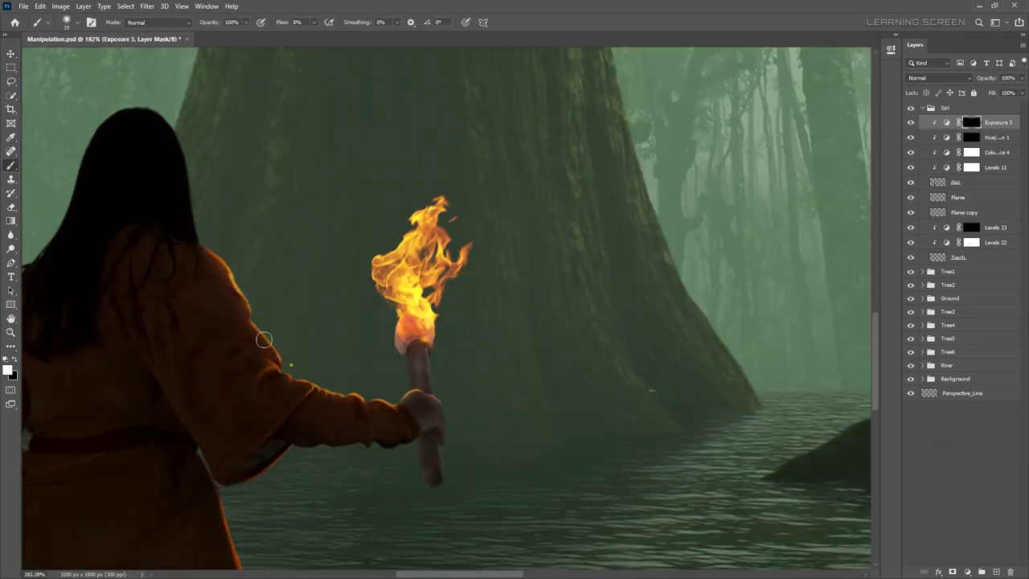
scroll(305, 287, "up", 1)
scroll(218, 245, "up", 3)
key("ctrl+z")
- Refine the Exposure mask painting with a smaller brush
scroll(241, 265, "down", 3)
scroll(277, 277, "down", 3)
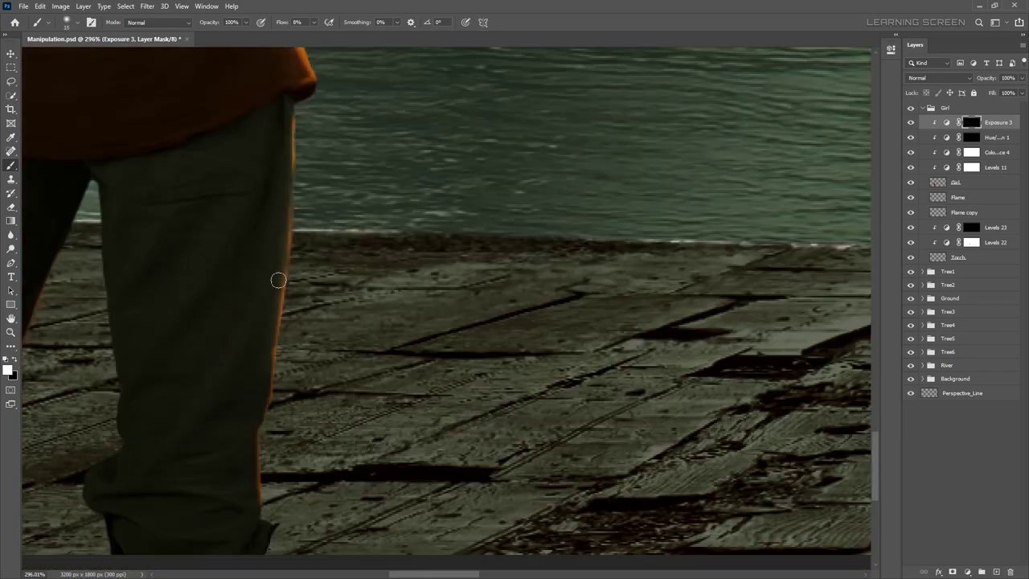
scroll(277, 278, "down", 3)
scroll(400, 464, "down", 8)
scroll(400, 463, "up", 5)
scroll(378, 322, "up", 3)
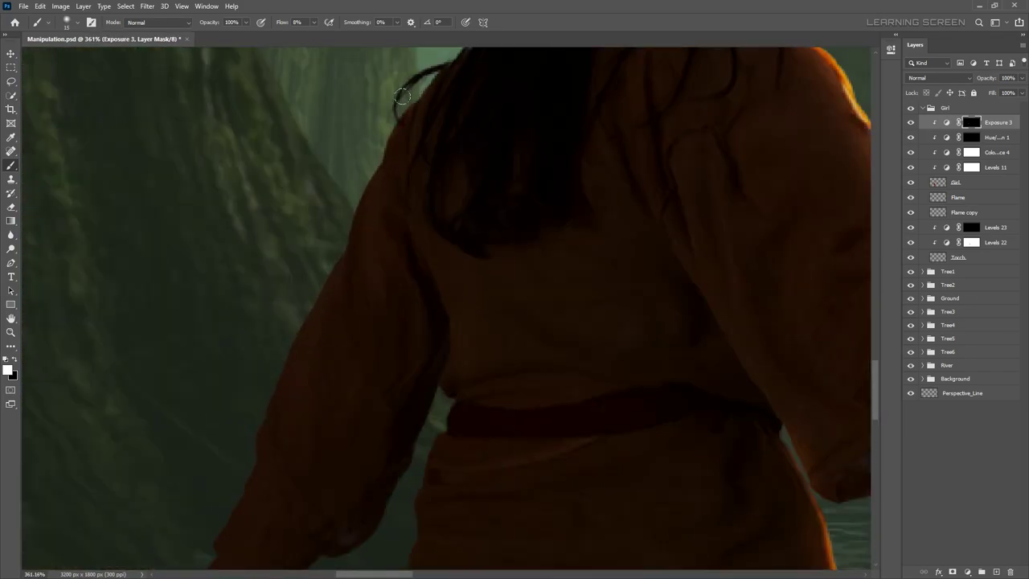
scroll(235, 374, "down", 7)
scroll(209, 474, "up", 5)
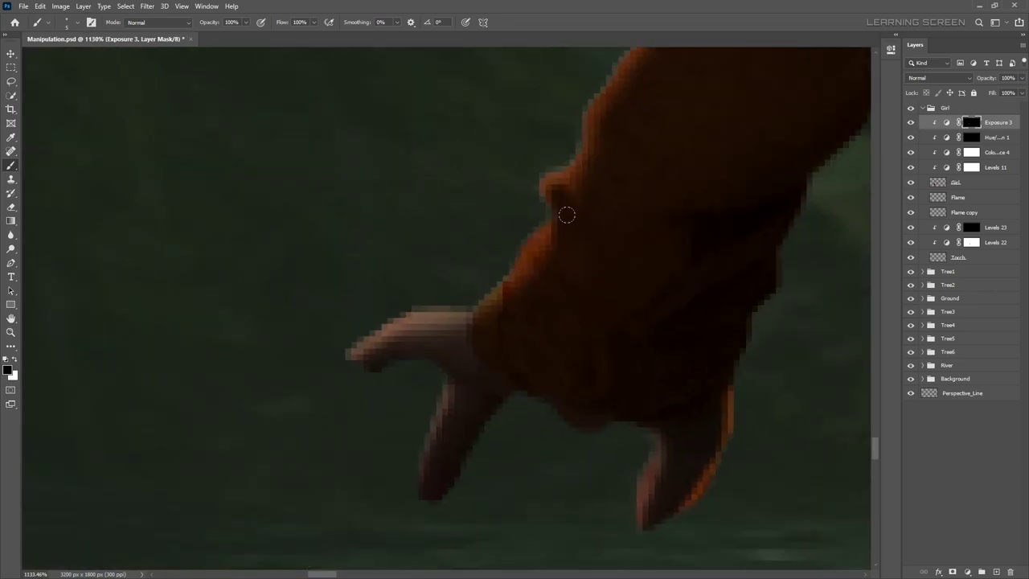
scroll(562, 214, "down", 2)
scroll(469, 344, "down", 3)
key("x")
key("bracketleft")
scroll(385, 417, "up", 10)
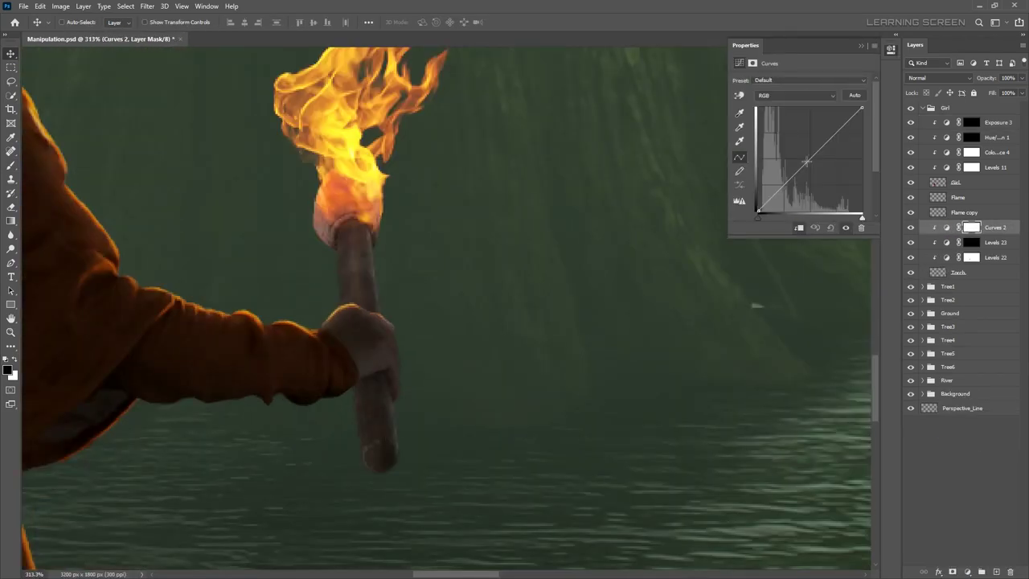
- Invert the torch's Curves layer mask to black
key("ctrl+i")
scroll(161, 237, "down", 3)
scroll(241, 245, "down", 2)
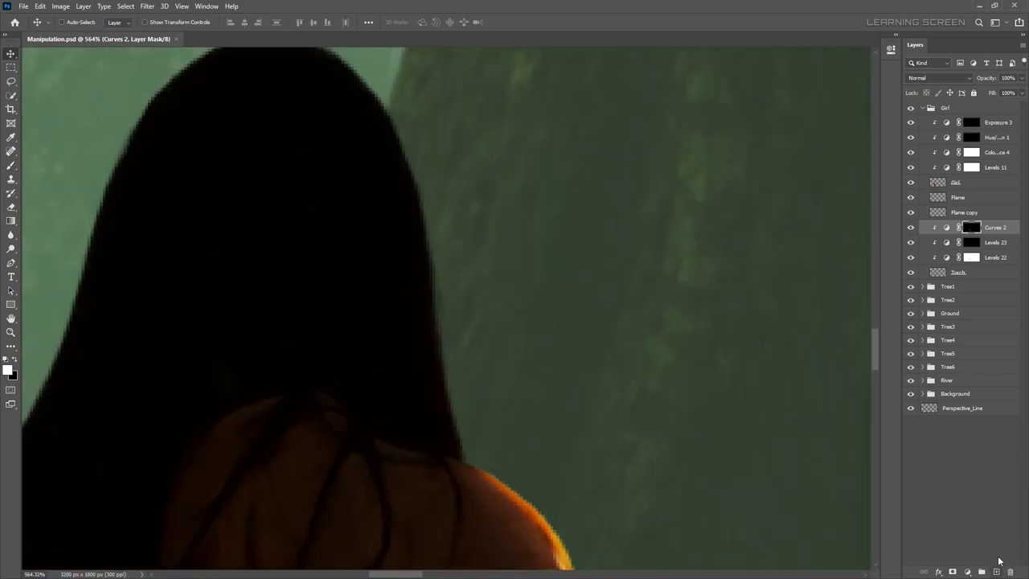
- Pick an orange foreground colour and brush glow along the girl's hair edge
left_click(8, 370)
left_click(178, 329)
left_click(275, 220)
key("b")
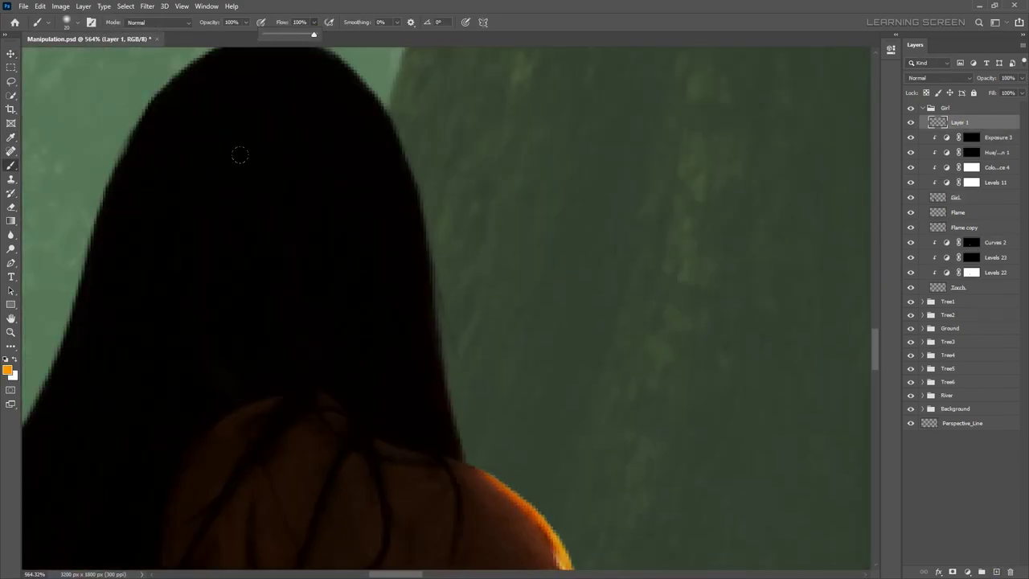
scroll(412, 281, "up", 2)
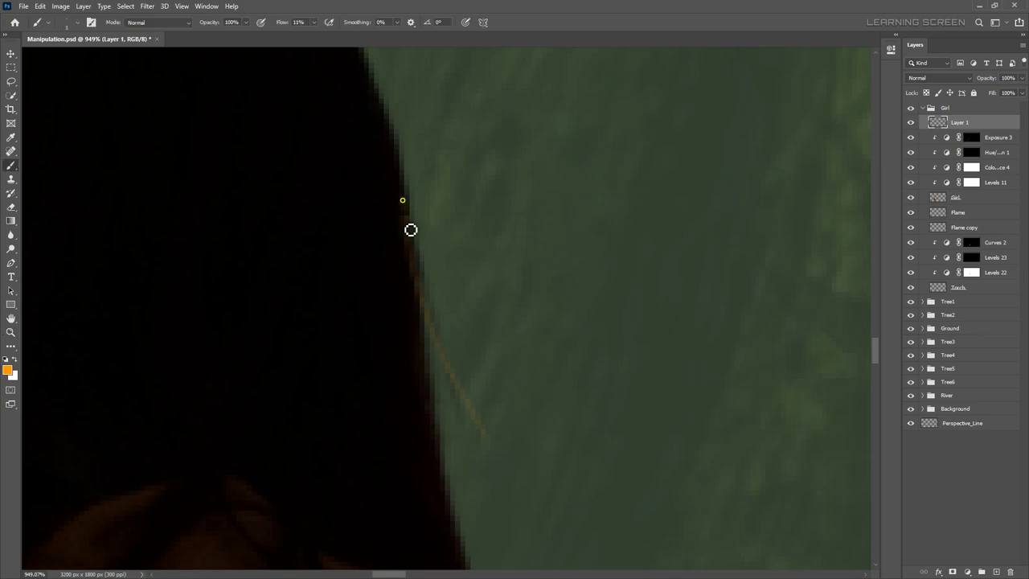
left_click_drag(393, 294, 352, 165)
scroll(512, 450, "down", 2)
scroll(469, 458, "up", 3)
- Erase stray orange strokes around the hair and save the composite
key("ctrl+0")
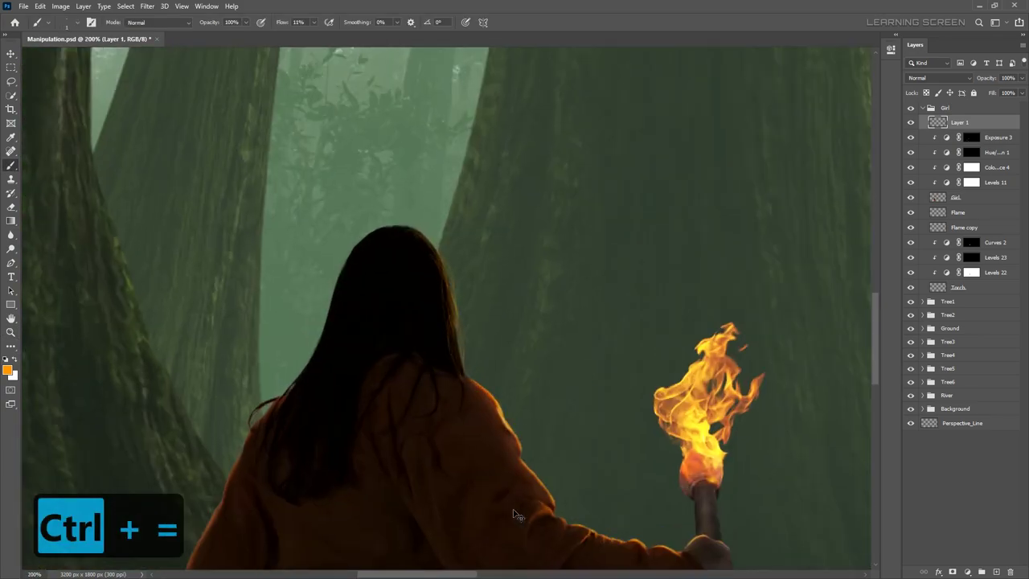
key("ctrl+equal")
key("ctrl+equal")
key("ctrl+equal")
key("ctrl+minus")
key("ctrl+minus")
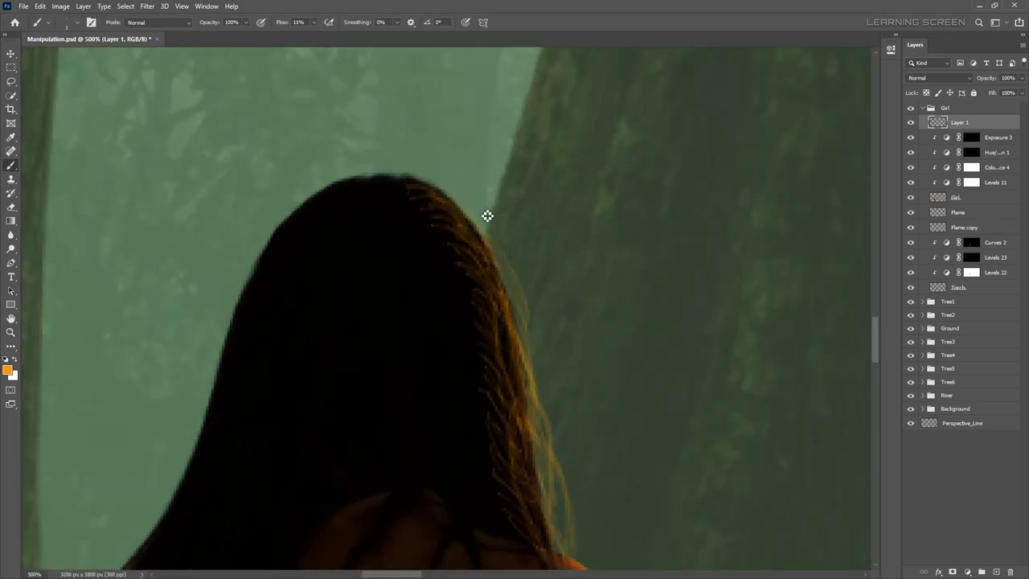
key("e")
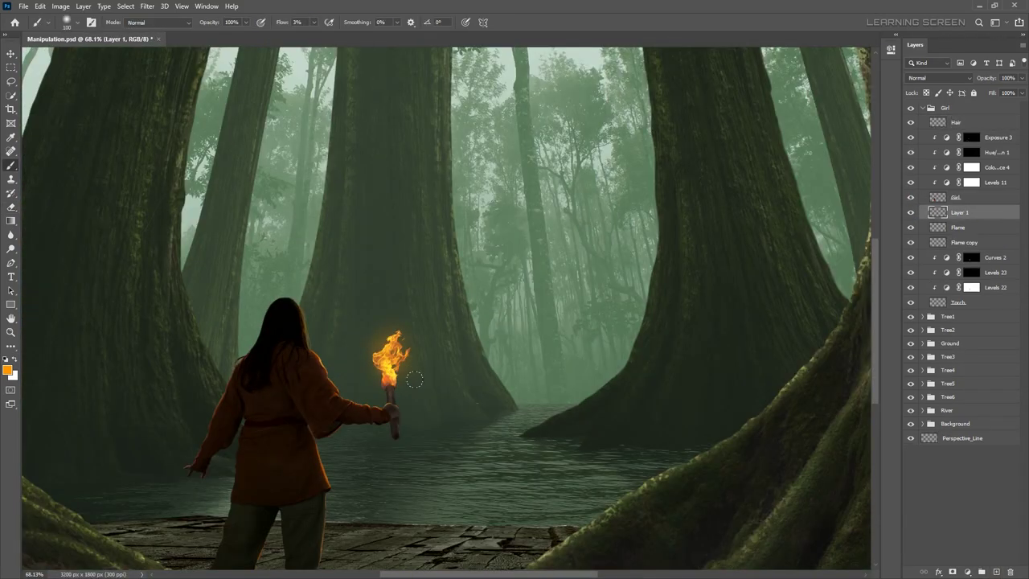
key("ctrl+plus")
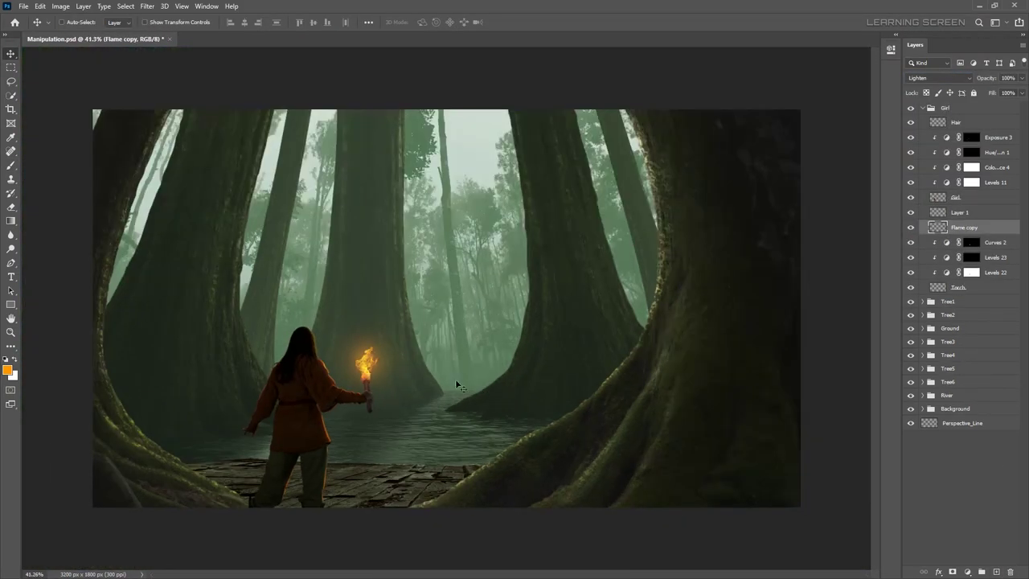
key("ctrl+s")
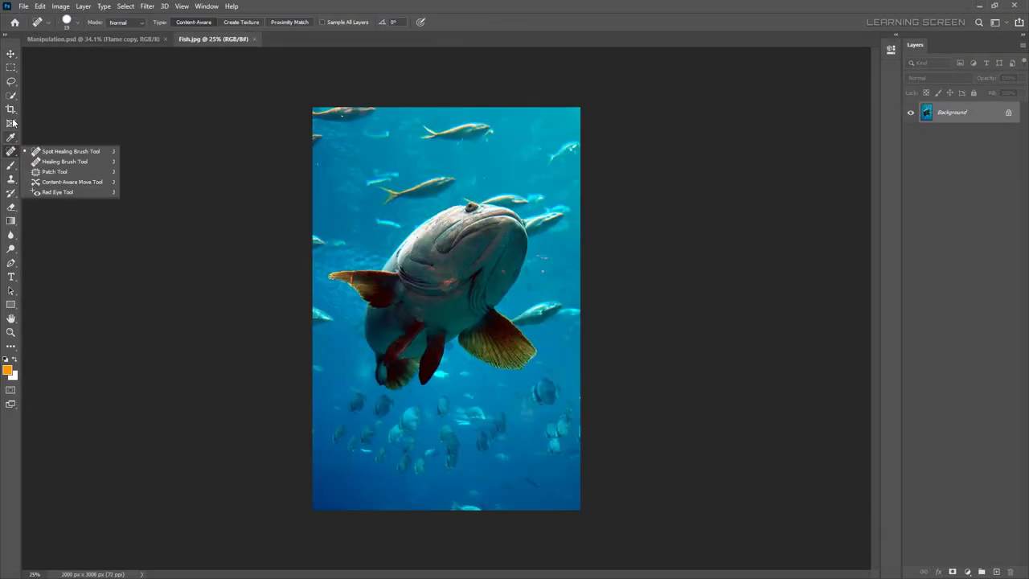
- Place the cut-out fish, shrink it to about 72%, and name the layer 'Fish'
scroll(484, 261, "up", 5)
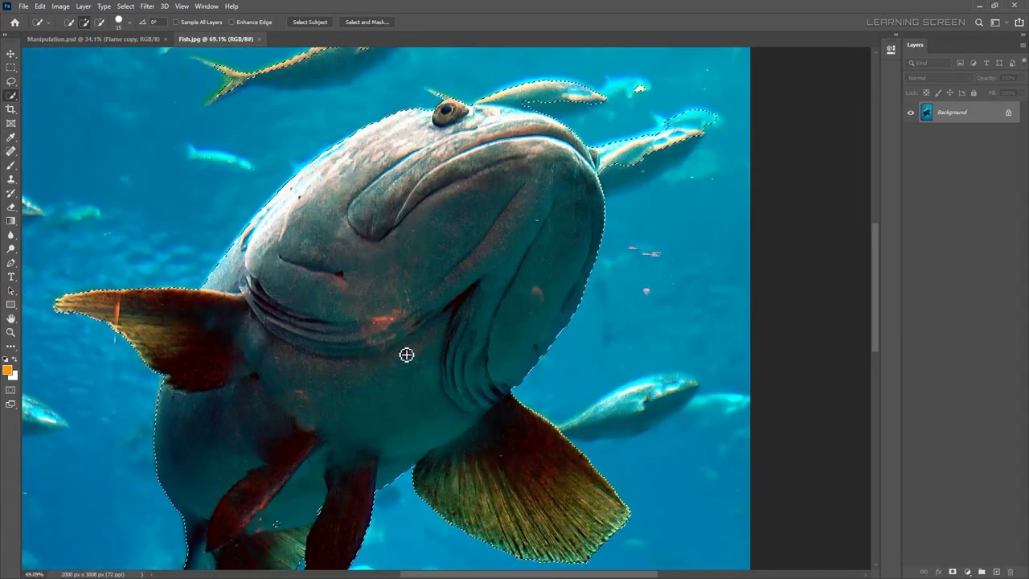
scroll(276, 509, "up", 3)
scroll(444, 200, "down", 2)
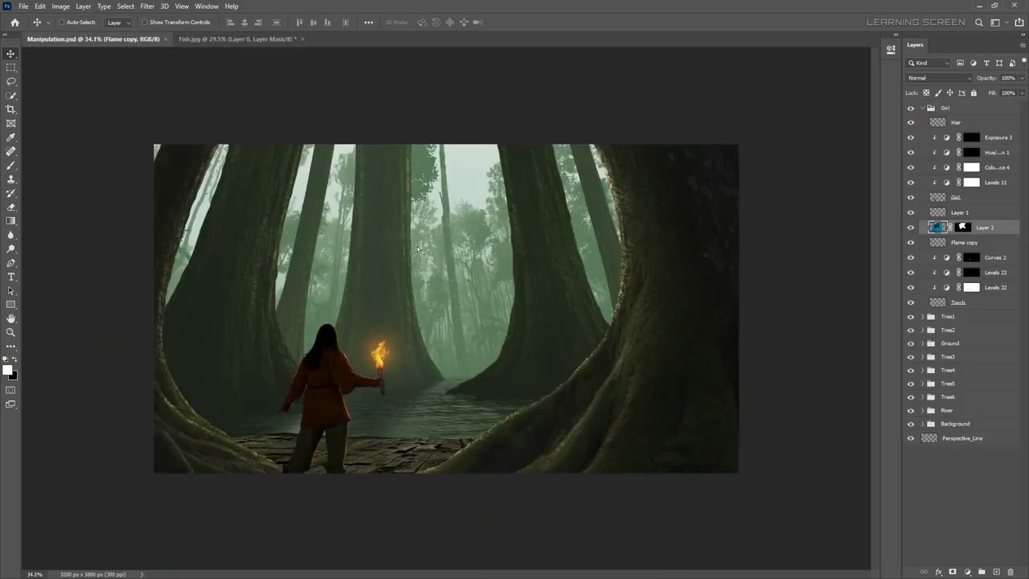
key("ctrl+minus")
left_click_drag(596, 528, 499, 374)
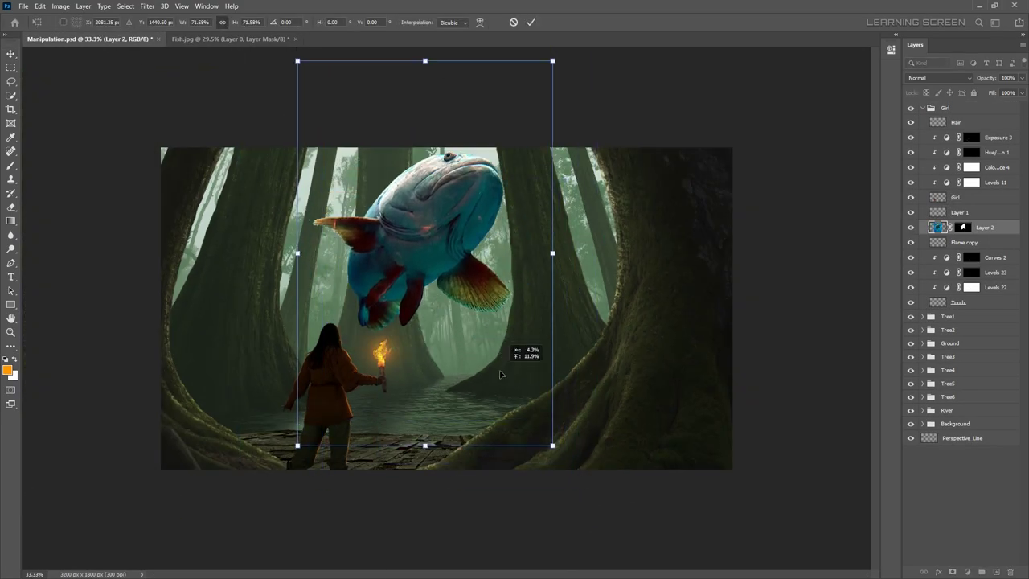
type("Fish")
key("Return")
key("b")
- Mask the fish's edges with a soft round brush
right_click(390, 258)
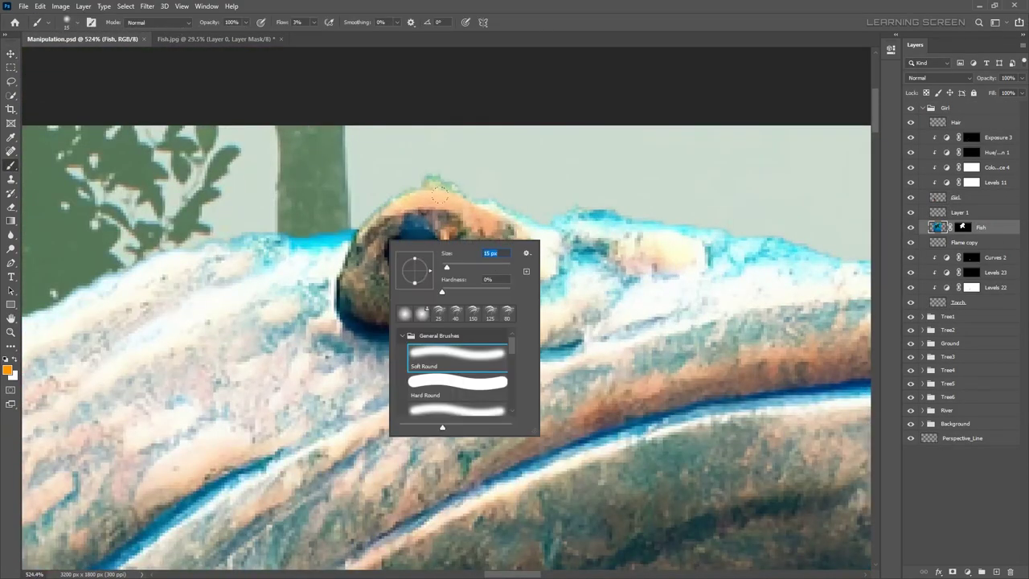
key("Escape")
left_click(314, 22)
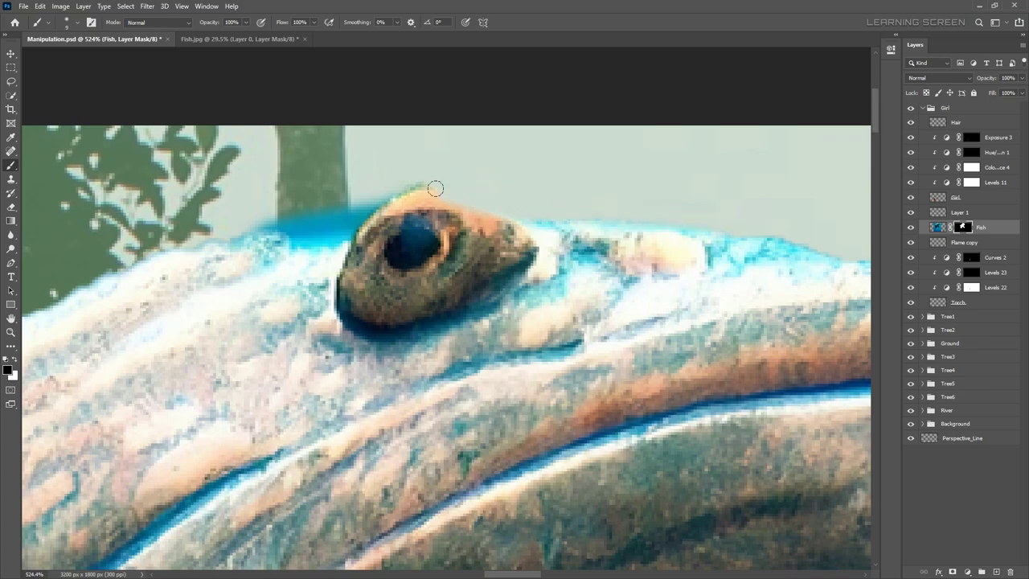
scroll(375, 199, "down", 3)
scroll(354, 201, "down", 3)
scroll(330, 205, "down", 3)
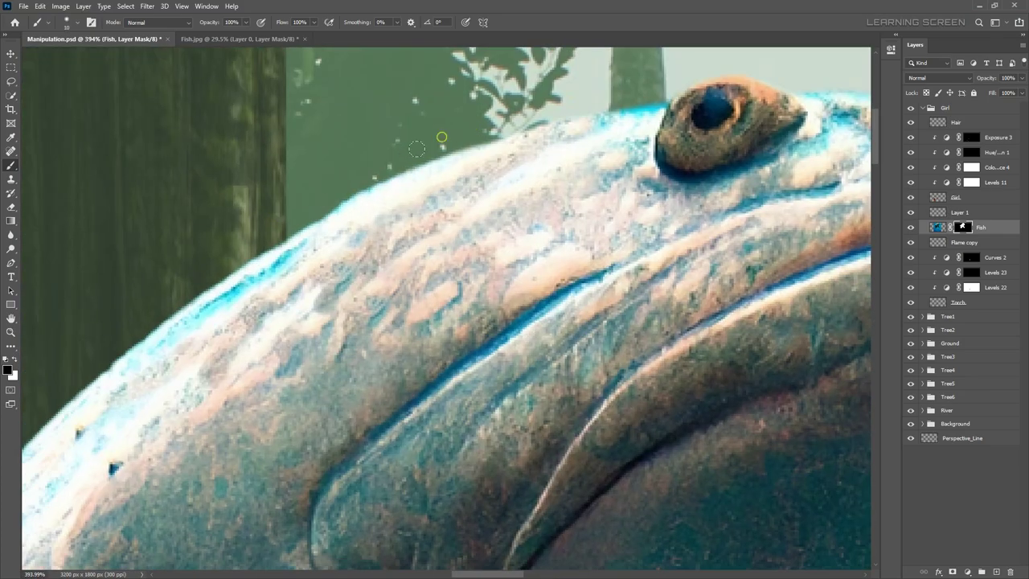
scroll(302, 207, "down", 3)
scroll(302, 207, "up", 5)
scroll(556, 206, "down", 2)
- Refine the fish mask, alternating between restoring and hiding edges
key("x")
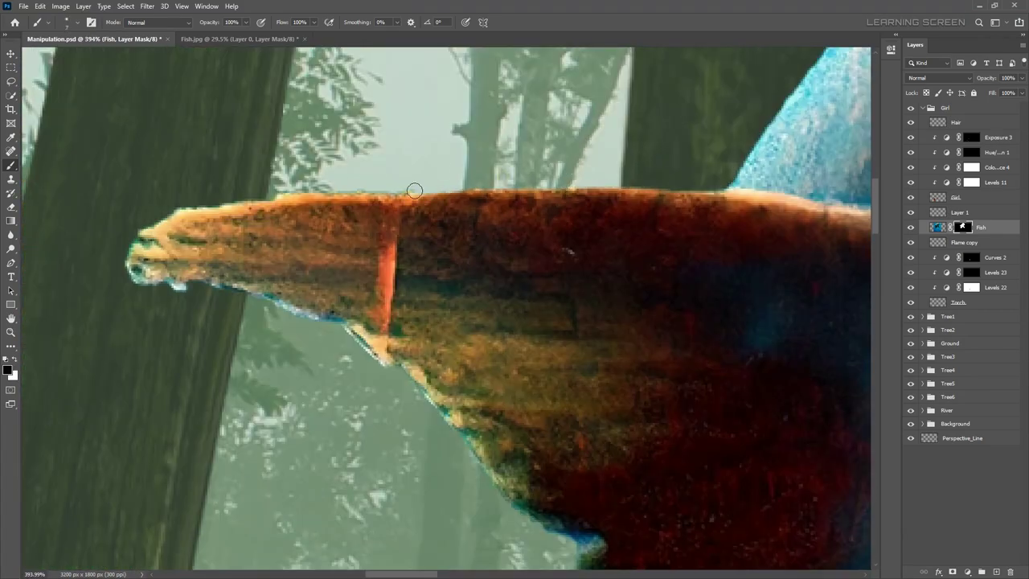
scroll(414, 190, "down", 2)
scroll(414, 190, "down", 2)
scroll(361, 193, "up", 3)
scroll(361, 193, "up", 3)
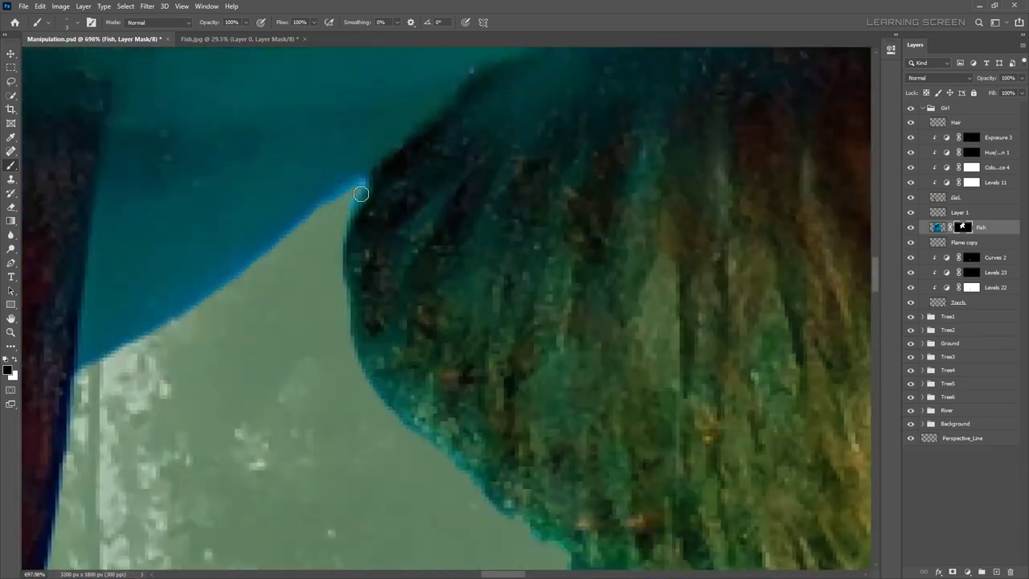
scroll(361, 250, "down", 3)
scroll(361, 250, "down", 3)
scroll(241, 241, "down", 3)
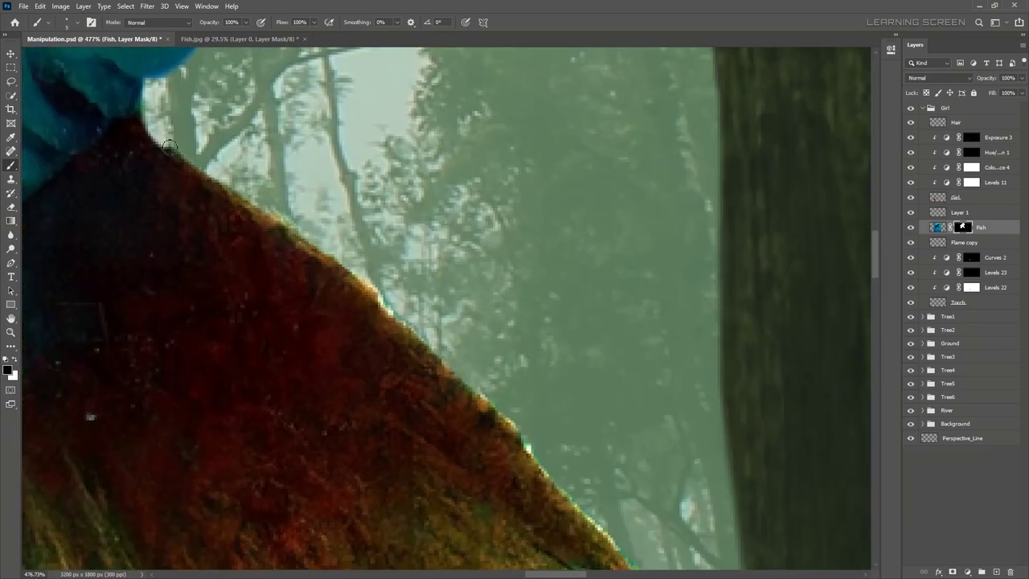
scroll(227, 228, "up", 2)
key("x")
scroll(227, 227, "down", 3)
scroll(275, 324, "down", 3)
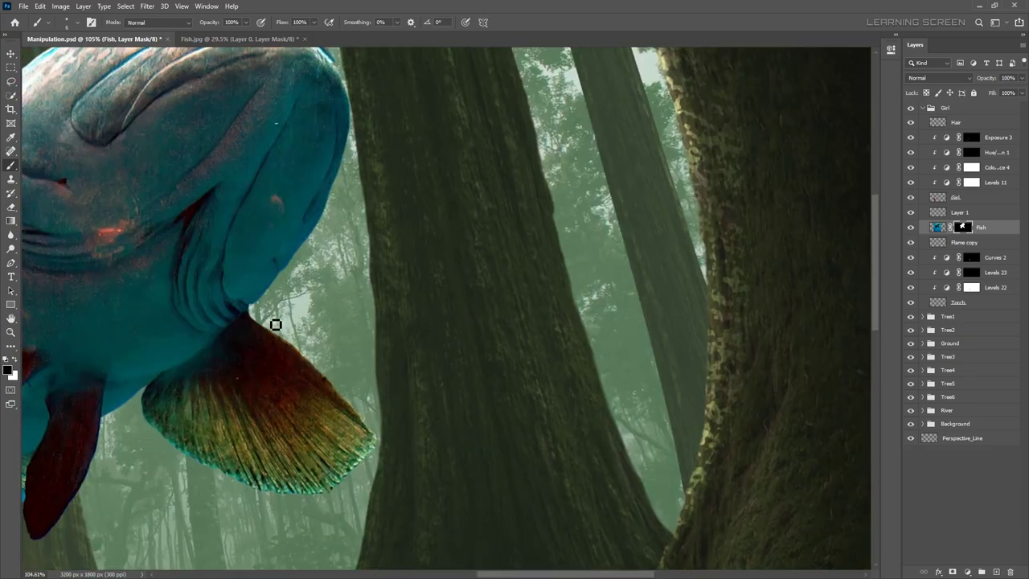
scroll(309, 270, "up", 3)
key("x")
scroll(309, 270, "left", 2)
key("x")
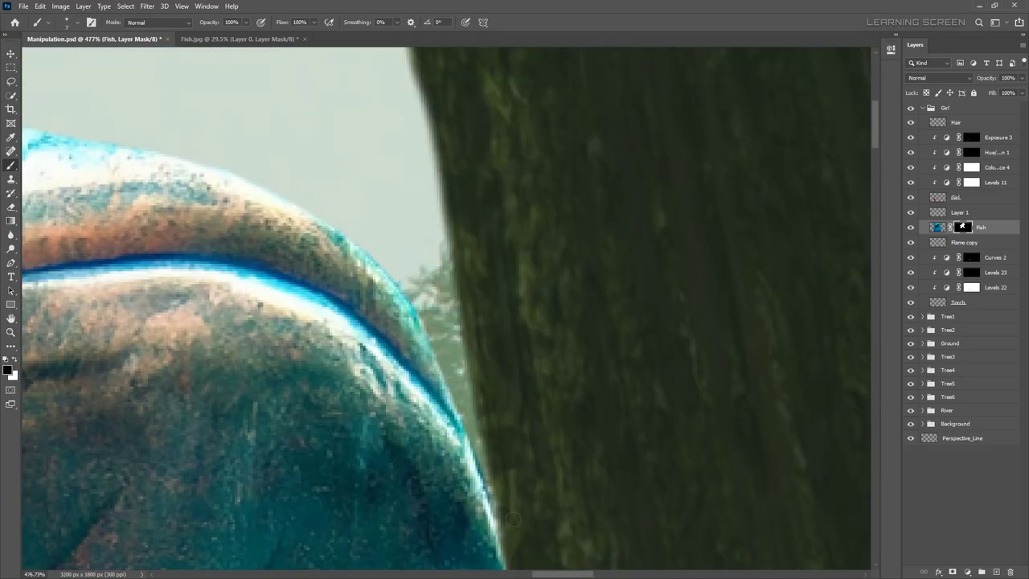
- Clone-stamp the fish's skin and fin texture, save, and bring the Fish layer to the top
key("ctrl+0")
scroll(324, 273, "up", 5)
scroll(526, 269, "up", 2)
key("ctrl+z")
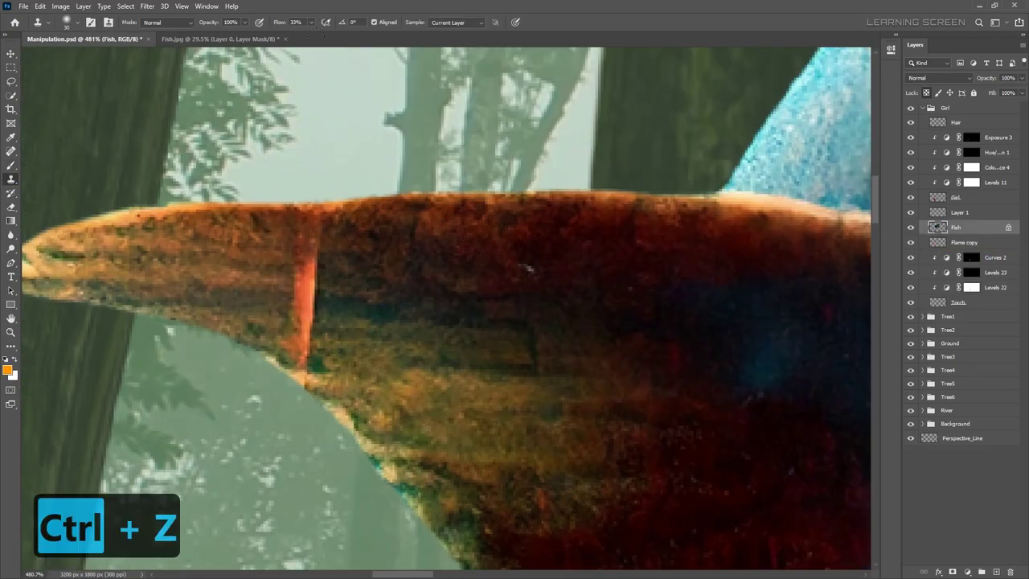
scroll(338, 383, "down", 5)
scroll(413, 258, "up", 2)
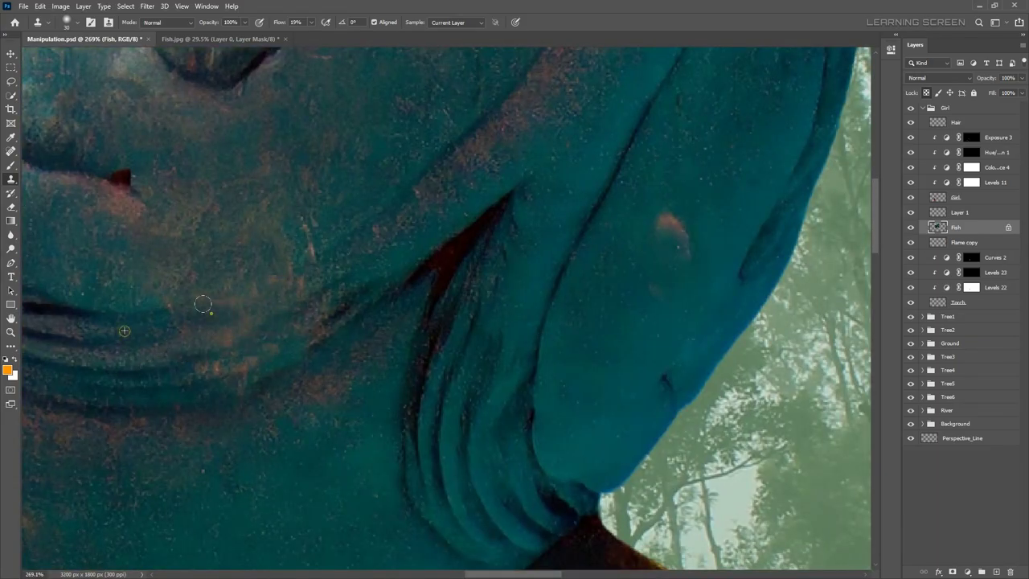
scroll(231, 304, "up", 1)
scroll(424, 210, "down", 2)
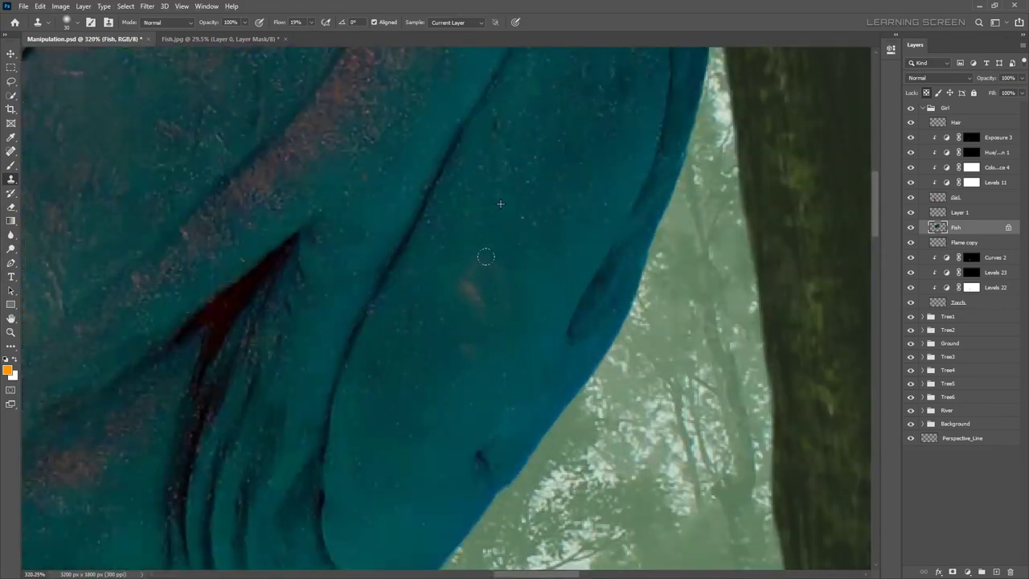
scroll(442, 249, "down", 2)
scroll(458, 288, "down", 5)
key("v")
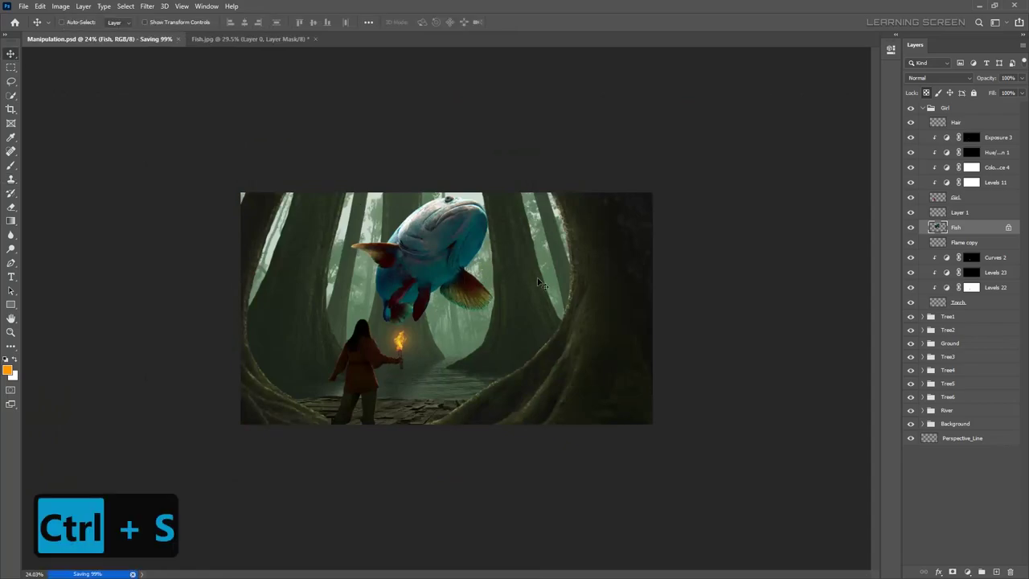
key("ctrl+shift+bracketright")
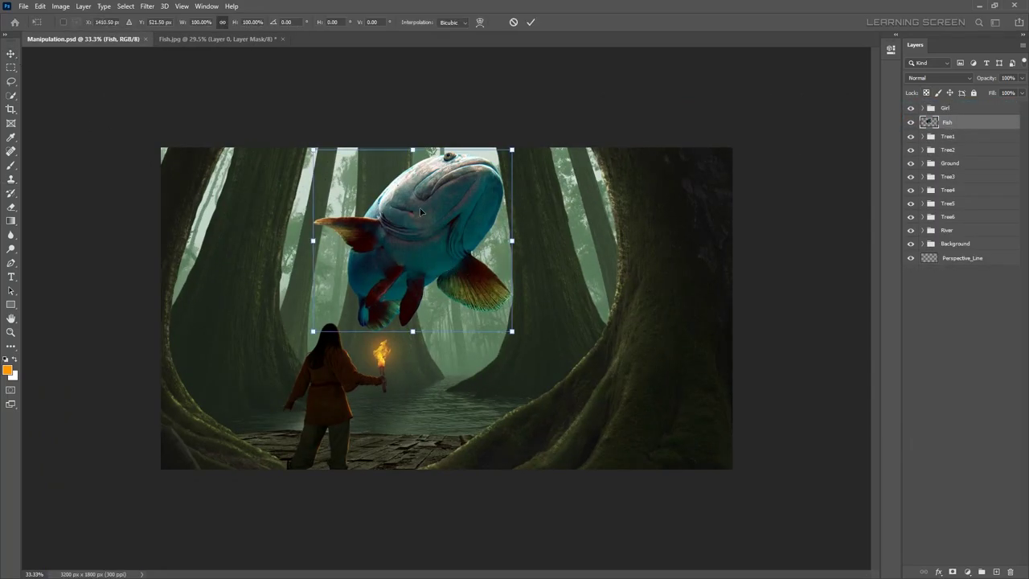
- Reposition the fish and add clipped Hue/Saturation and Levels layers that darken its highlights and output
left_click_drag(451, 269, 455, 236)
scroll(456, 237, "up", 5)
left_click(966, 573)
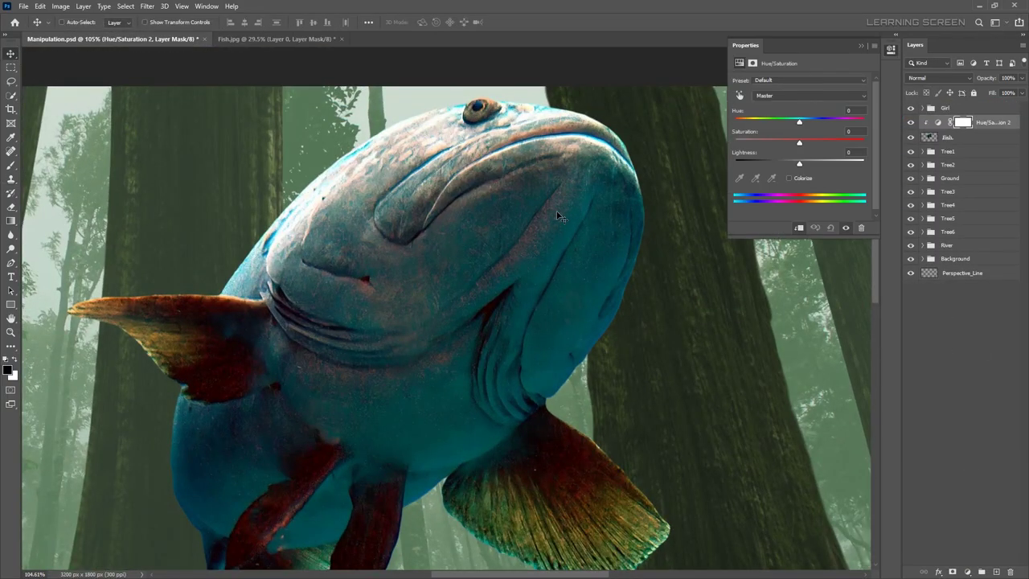
left_click(804, 229)
left_click(967, 572)
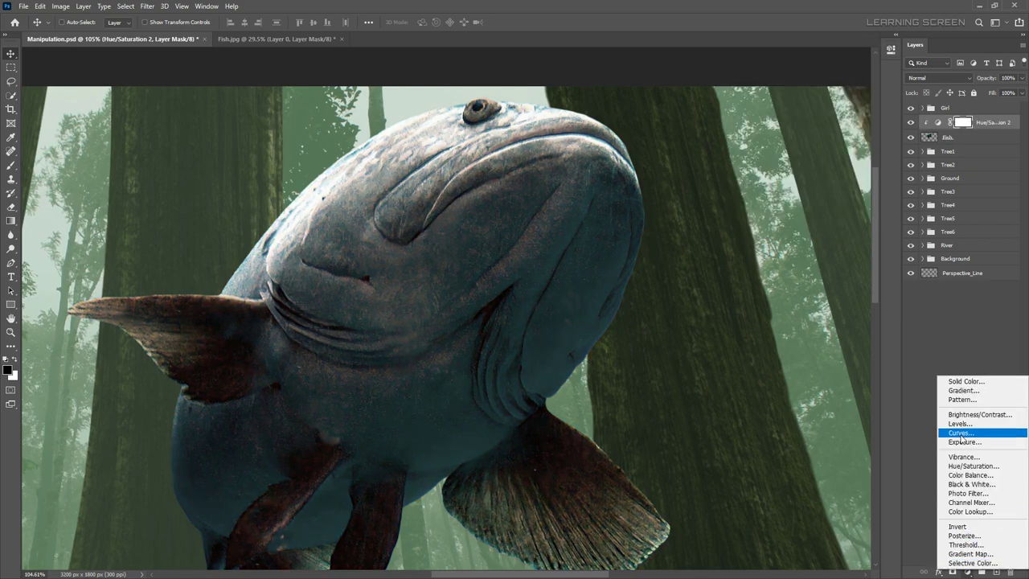
left_click(957, 424)
left_click_drag(865, 191, 827, 191)
left_click(821, 134)
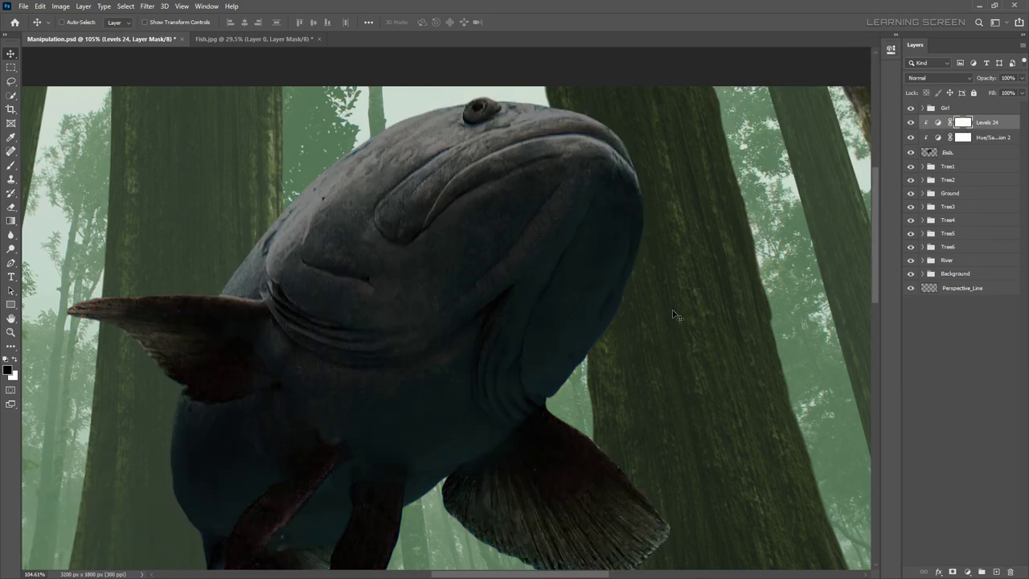
- Add a clipped Color Balance layer tinting the fish's midtones and compare it on and off
left_click(966, 572)
left_click(953, 490)
left_click_drag(785, 122, 787, 125)
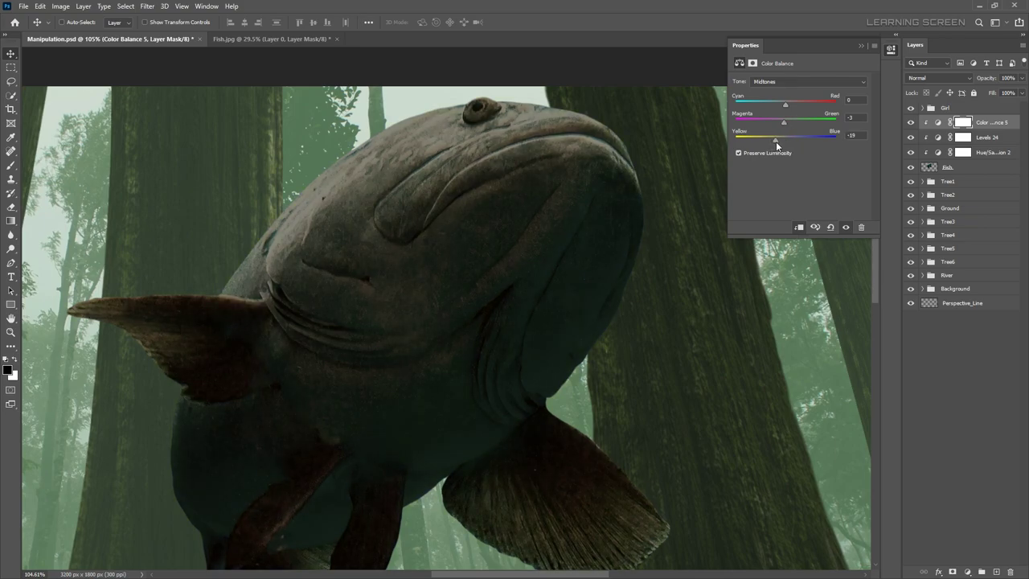
left_click(861, 45)
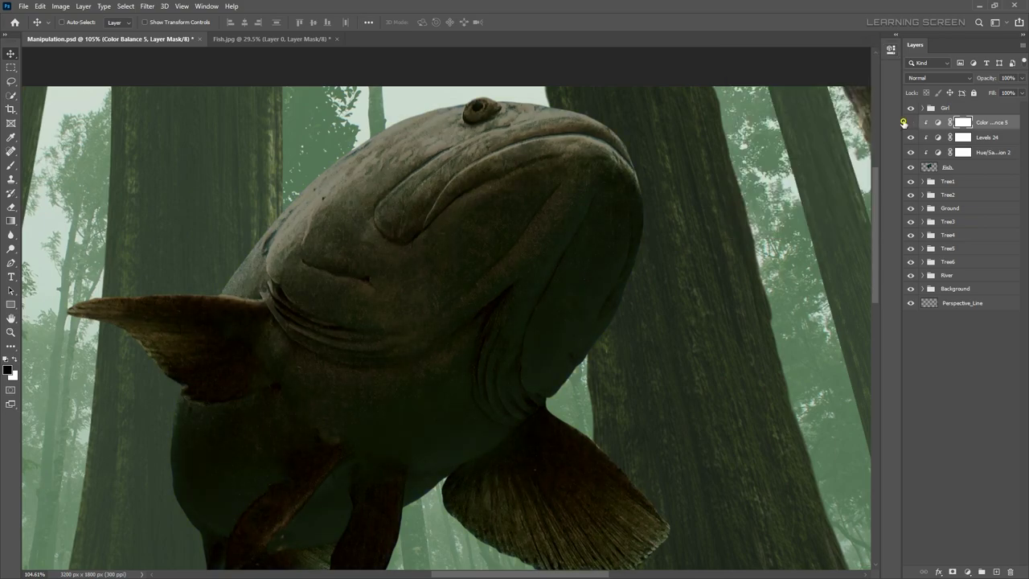
scroll(202, 192, "down", 5)
scroll(202, 192, "up", 3)
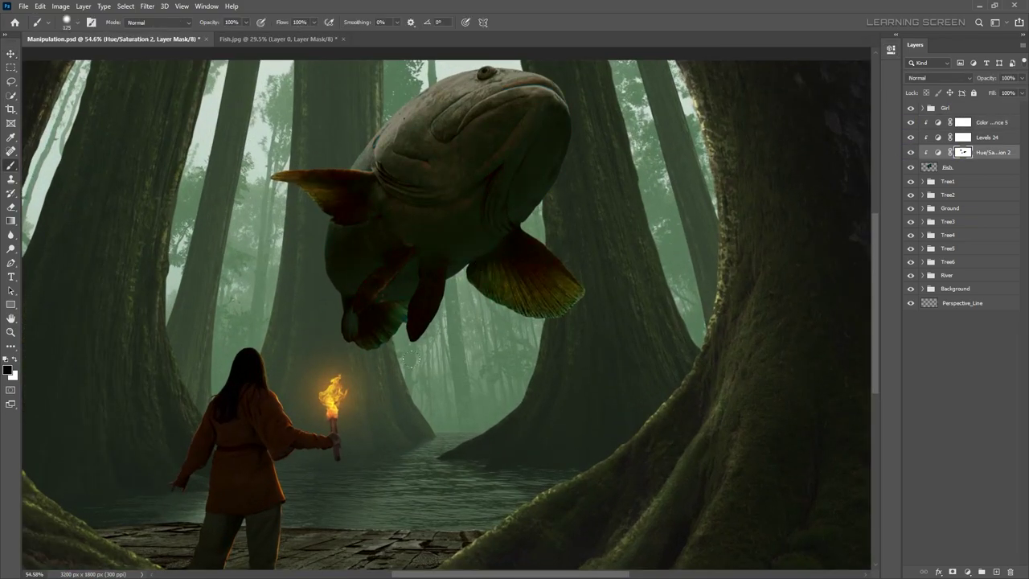
- Undo a stray mask stroke and group the fish with its adjustments as 'Fish'
scroll(410, 358, "down", 1)
key("alt+bracketright")
scroll(464, 126, "down", 2)
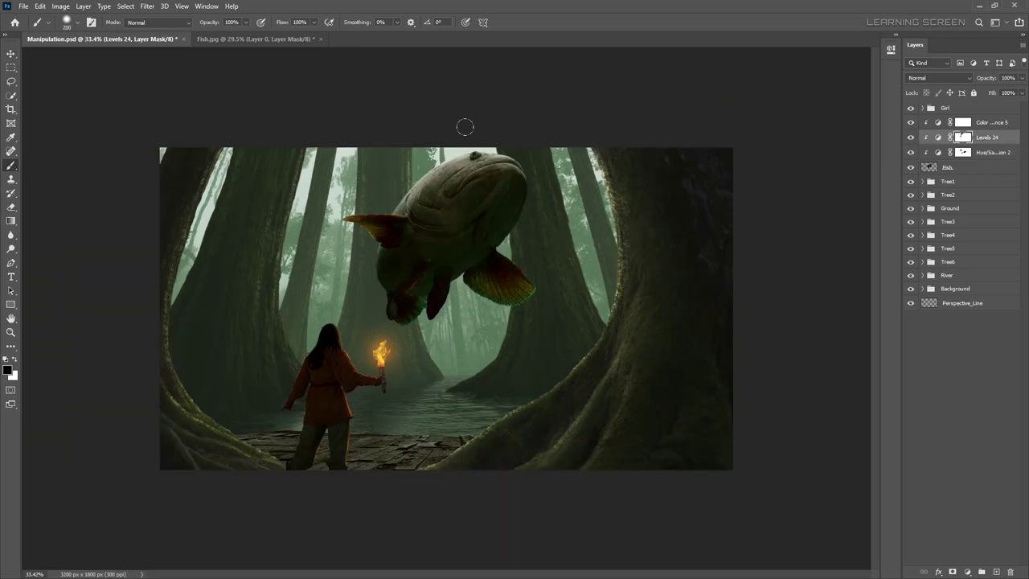
scroll(464, 126, "down", 1)
scroll(498, 142, "up", 3)
key("ctrl+z")
scroll(482, 299, "down", 2)
scroll(482, 299, "up", 2)
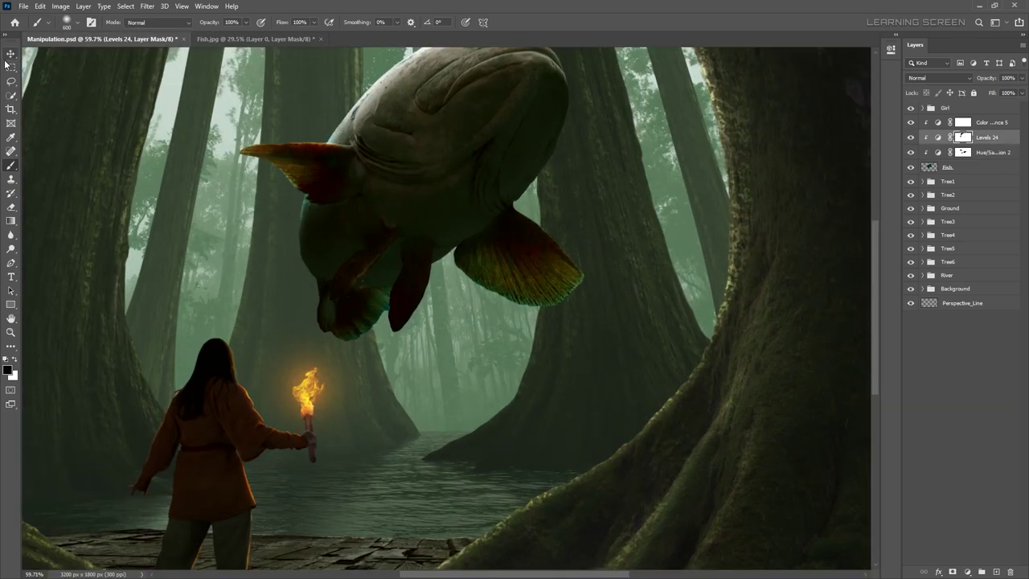
key("ctrl+0")
left_click(949, 167, "shift")
type("Fish")
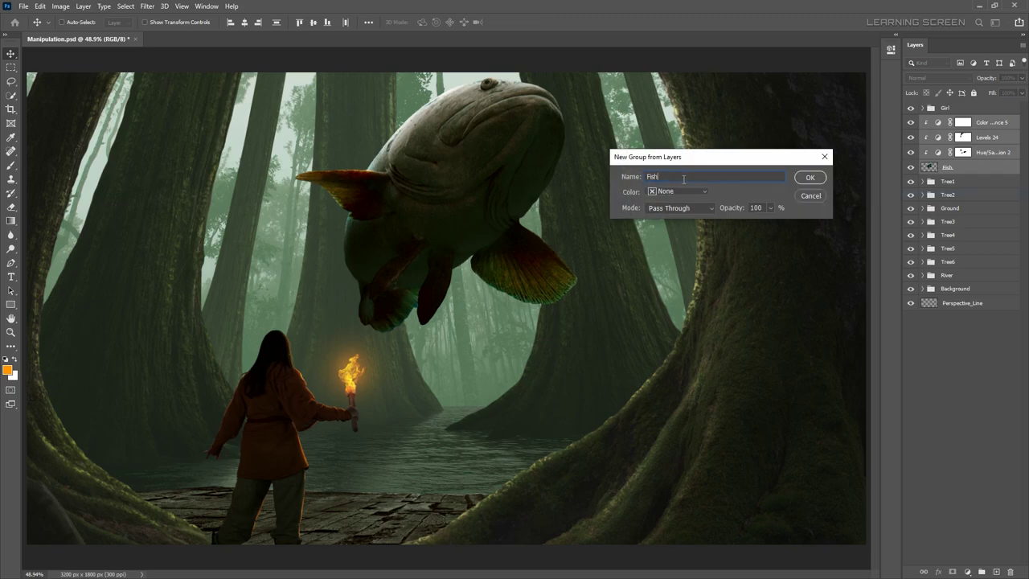
key("Return")
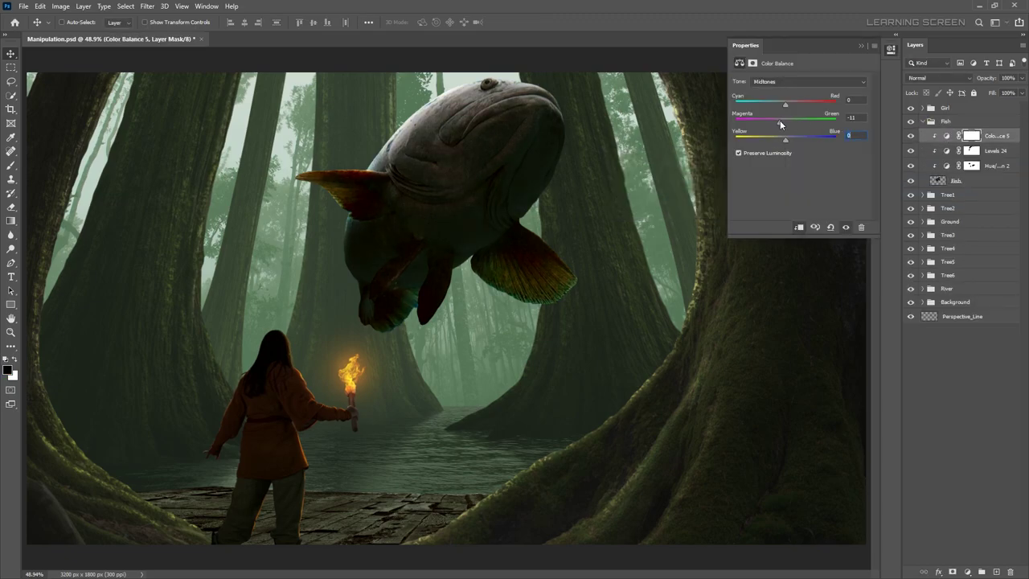
- Create a Fish_Fog layer and paint misty green fog over the fish's lower body
left_click(859, 45)
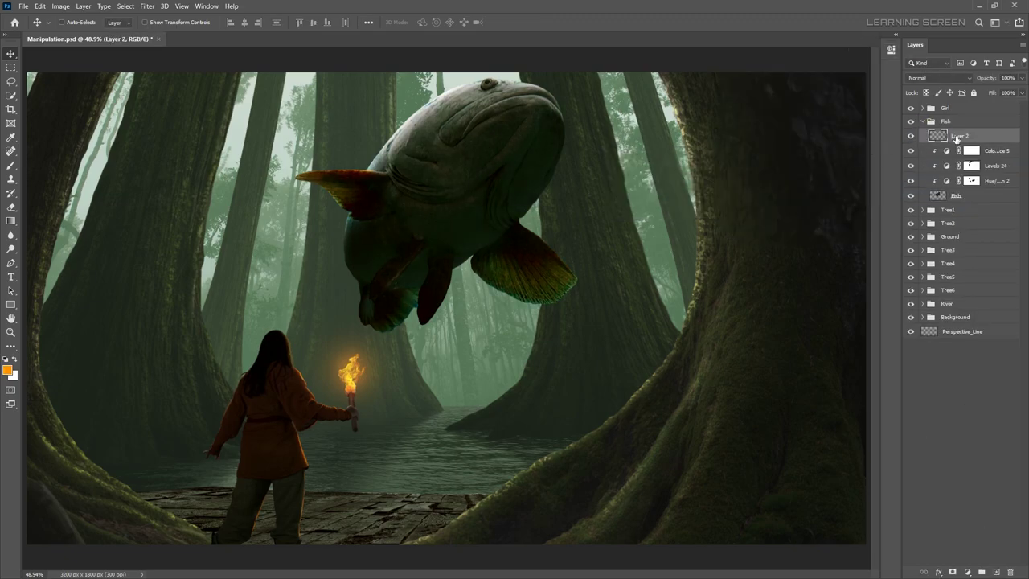
double_click(959, 136)
key("b")
left_click(7, 370)
key("Return")
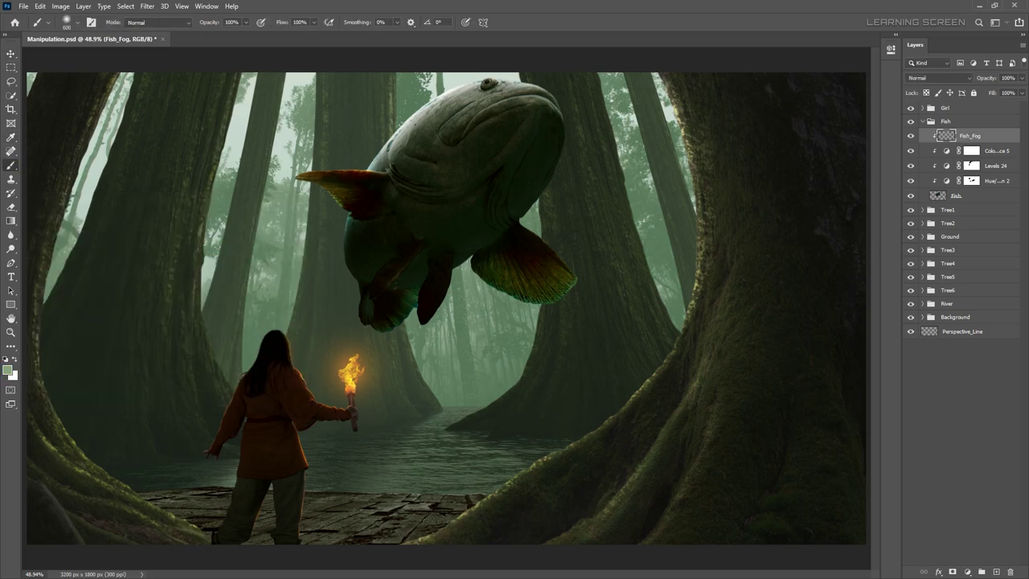
left_click_drag(378, 305, 466, 241)
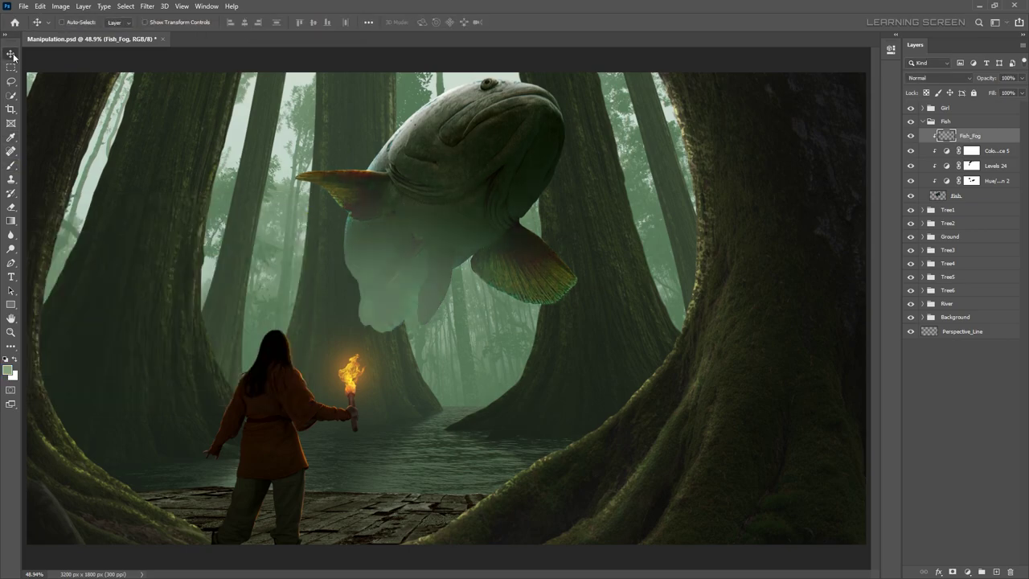
- Select the fish's Levels mask and set the brush to full flow with an adjusted size
left_click(971, 166)
key("b")
scroll(540, 225, "up", 3)
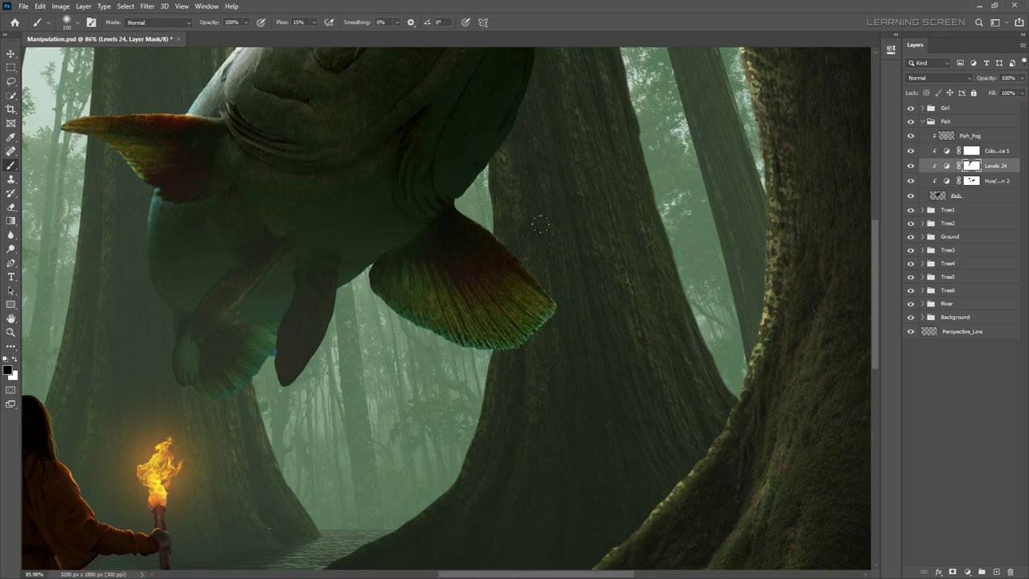
key("shift+0")
right_click(482, 272)
key("Return")
scroll(404, 235, "down", 5)
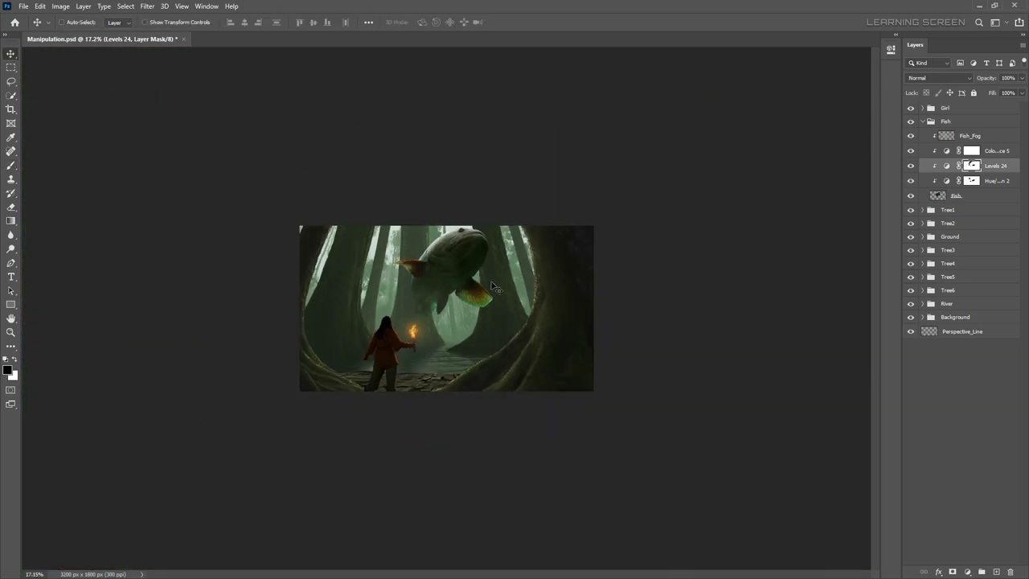
scroll(492, 287, "up", 3)
- Add a Levels layer above River darkening the highlights, with its mask inverted to hide it
left_click(947, 229)
left_click(967, 572)
left_click(965, 427)
left_click_drag(866, 189, 818, 189)
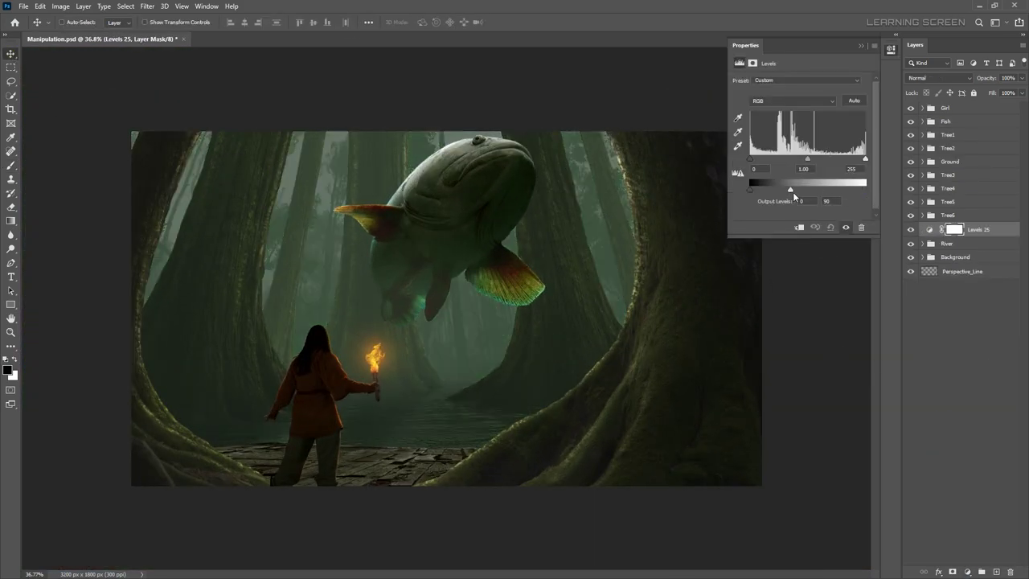
key("ctrl+bracketright")
key("ctrl+bracketright")
key("ctrl+bracketright")
left_click(861, 45)
key("ctrl+i")
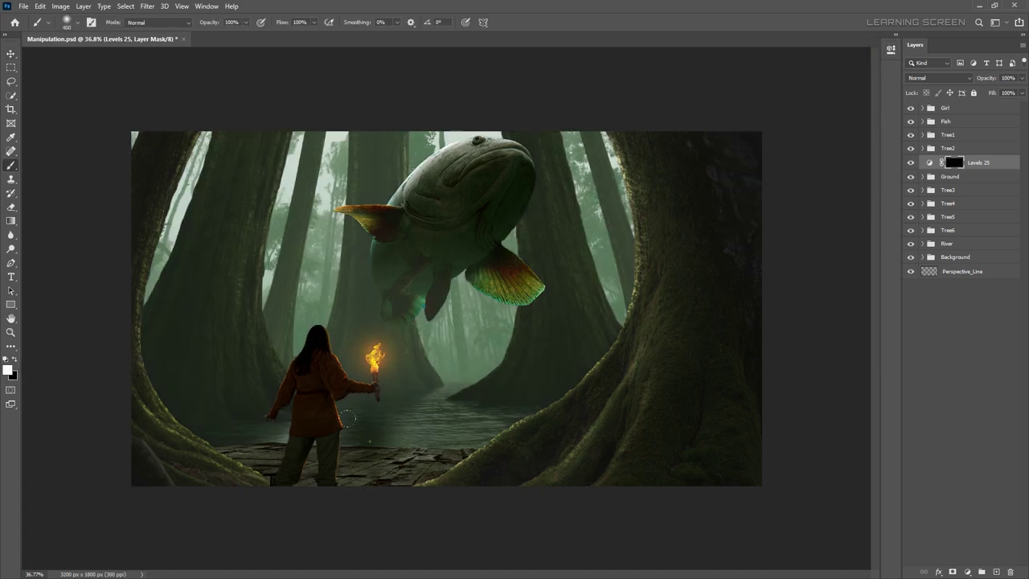
key("ctrl+z")
- Paint the darkening onto the water and ground near the girl and set its blending options
right_click(381, 431)
key("ctrl+z")
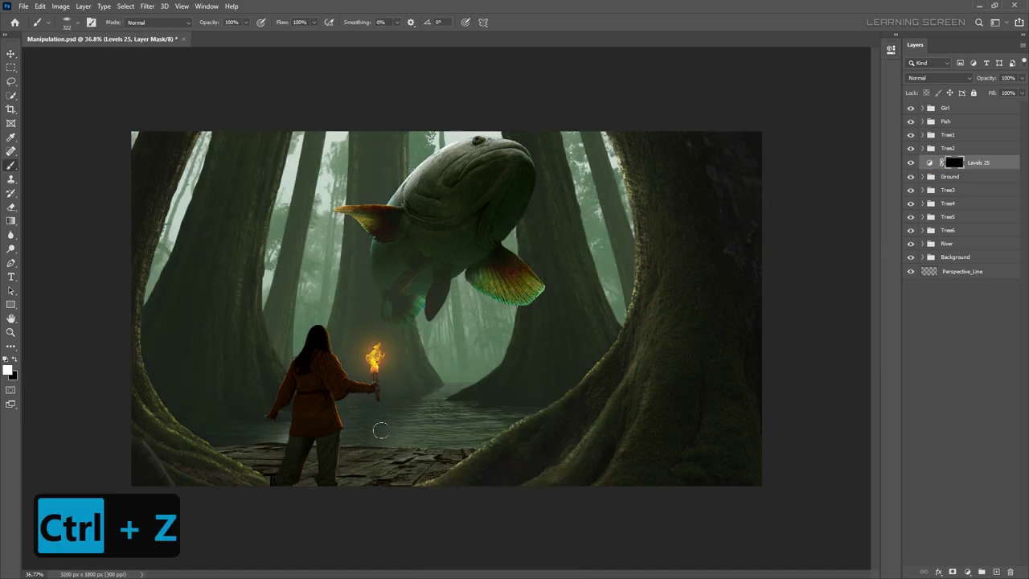
left_click_drag(380, 431, 405, 455)
double_click(992, 161)
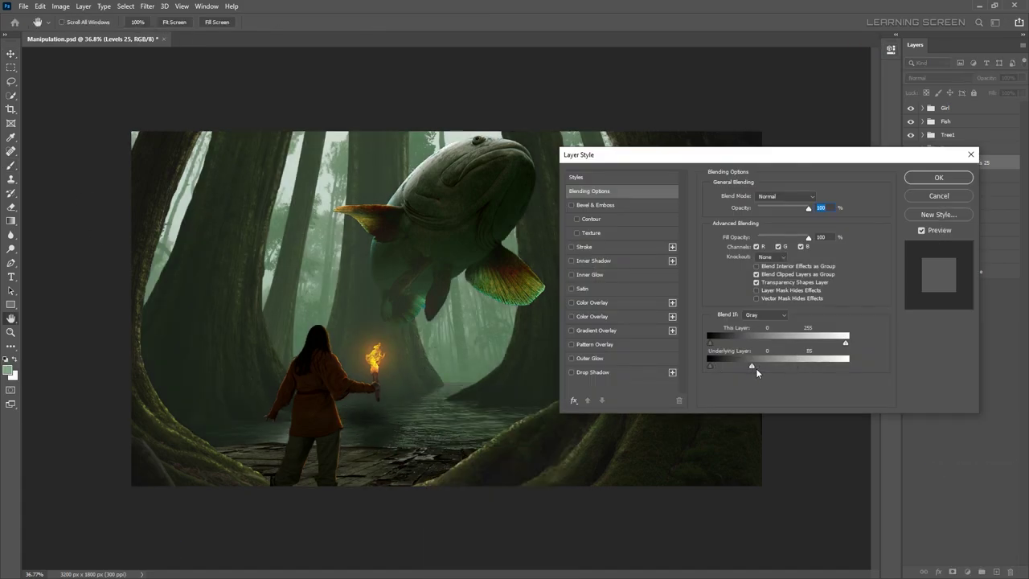
left_click(939, 177)
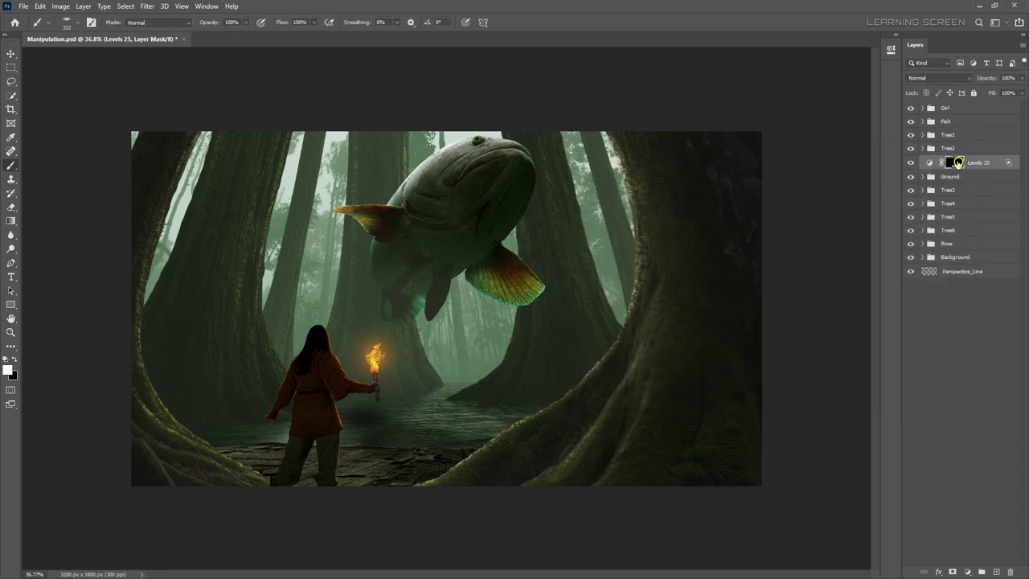
key("x")
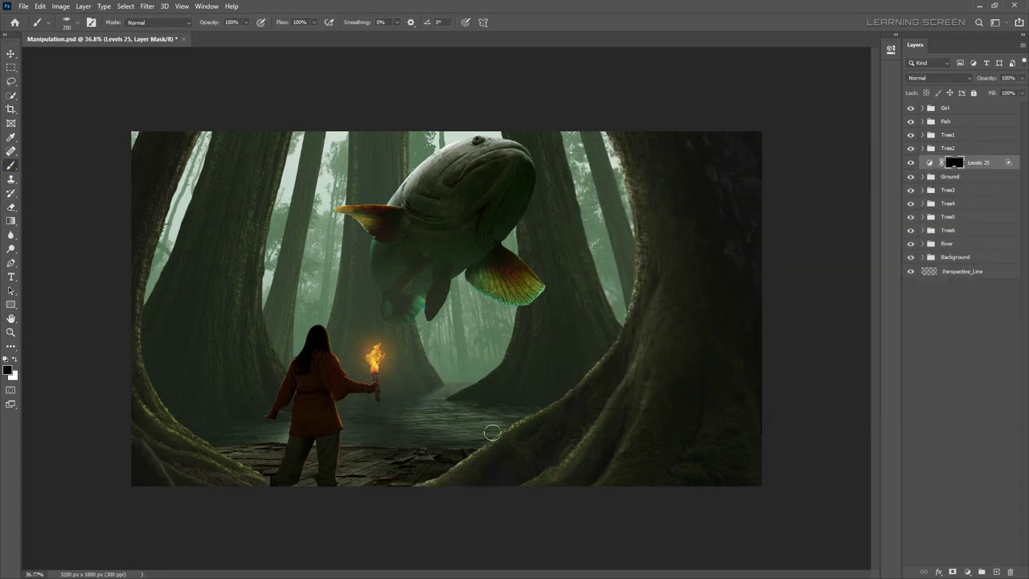
- Set the brush size to 250 and switch to painting with white
scroll(492, 433, "up", 4)
scroll(470, 519, "down", 2)
scroll(544, 471, "down", 4)
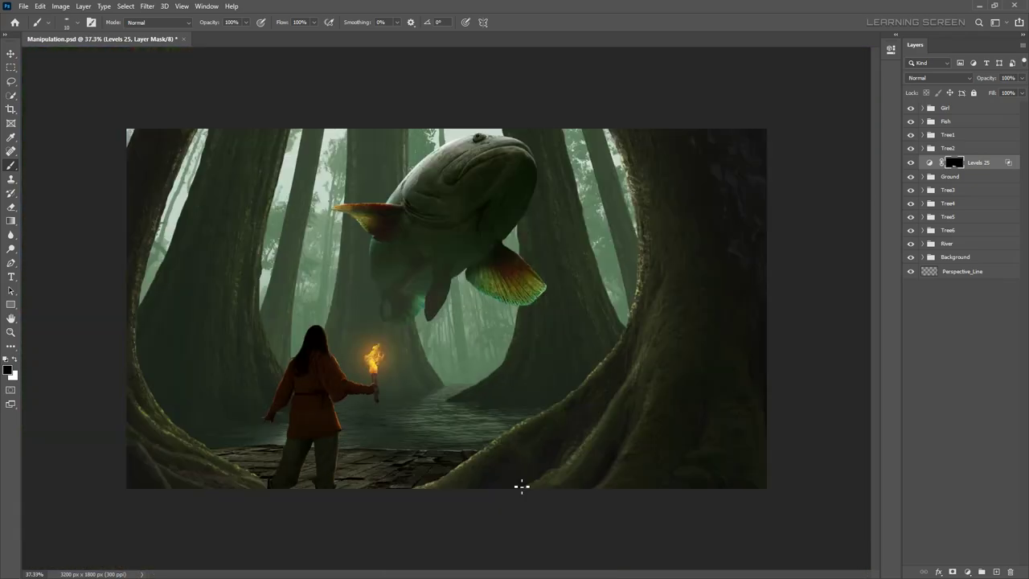
scroll(521, 487, "down", 3)
scroll(500, 459, "up", 2)
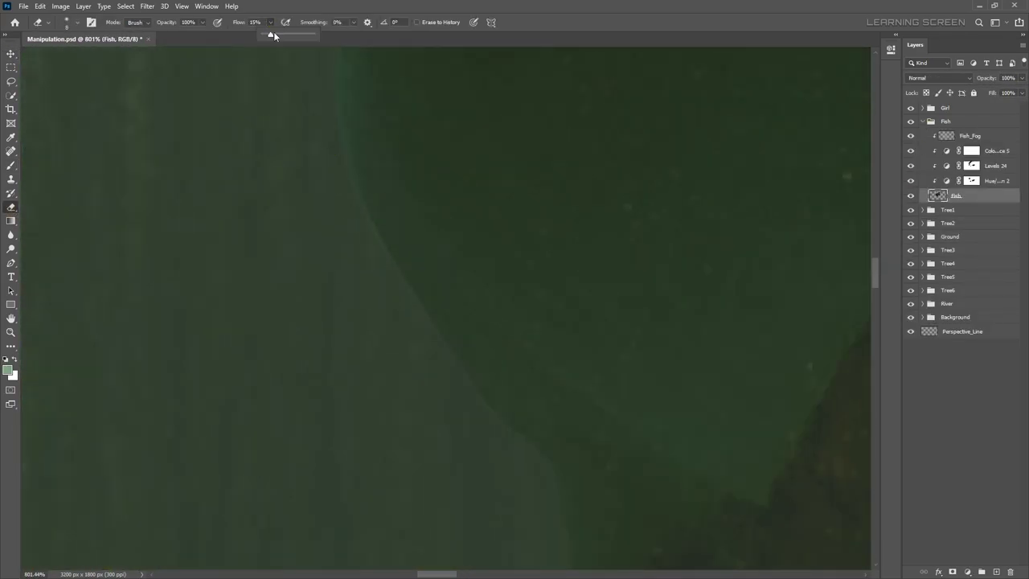
scroll(401, 309, "down", 2)
scroll(374, 297, "down", 5)
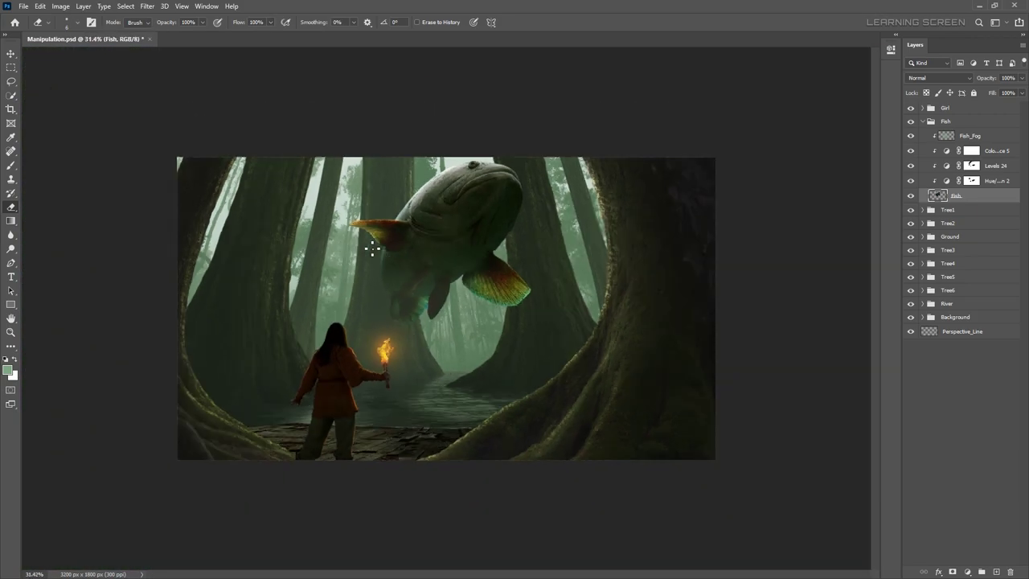
scroll(458, 314, "up", 3)
right_click(410, 275)
left_click(400, 314)
key("x")
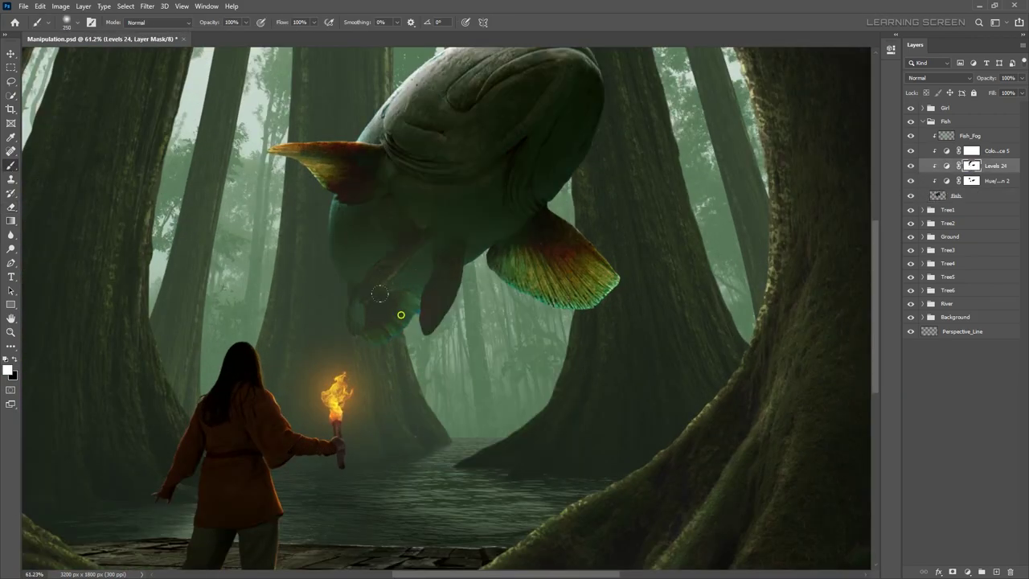
scroll(406, 253, "up", 2)
- Add a Hue/Saturation layer with lightness -28 to the fish and invert its mask
left_click(967, 571)
left_click(964, 469)
mouse_move(799, 164)
left_mouse_down()
mouse_move(784, 165)
mouse_move(802, 165)
left_mouse_up()
key("ctrl+0")
key("ctrl+i")
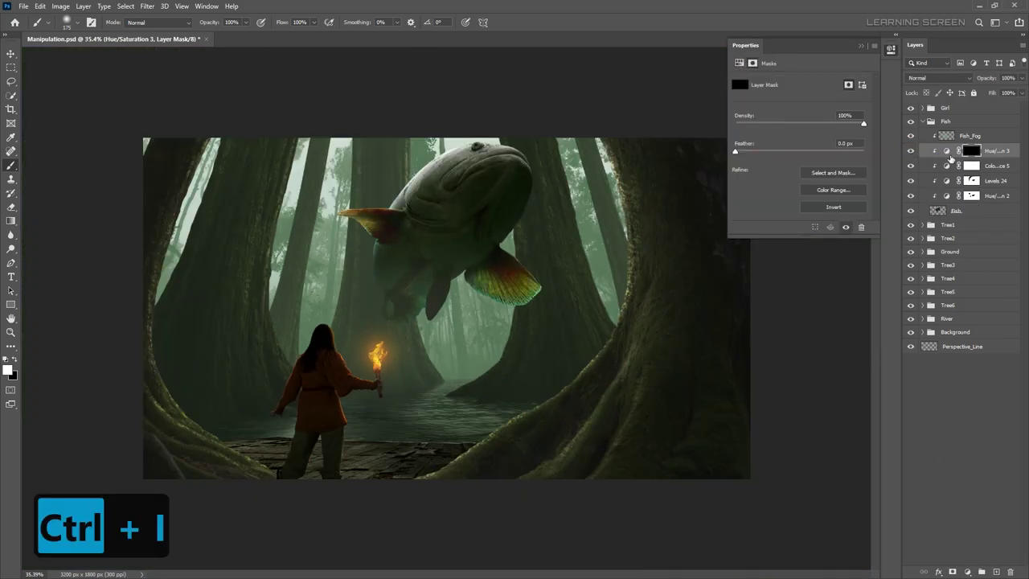
scroll(447, 309, "down", 2)
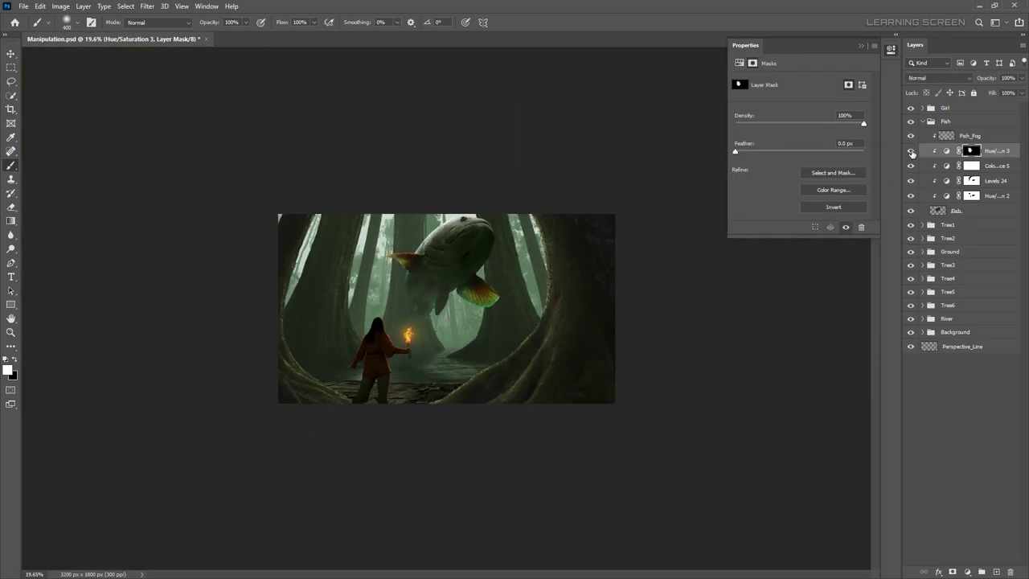
scroll(447, 310, "up", 3)
- Erase parts of the green fog on the Fish_Fog layer
left_click(964, 135)
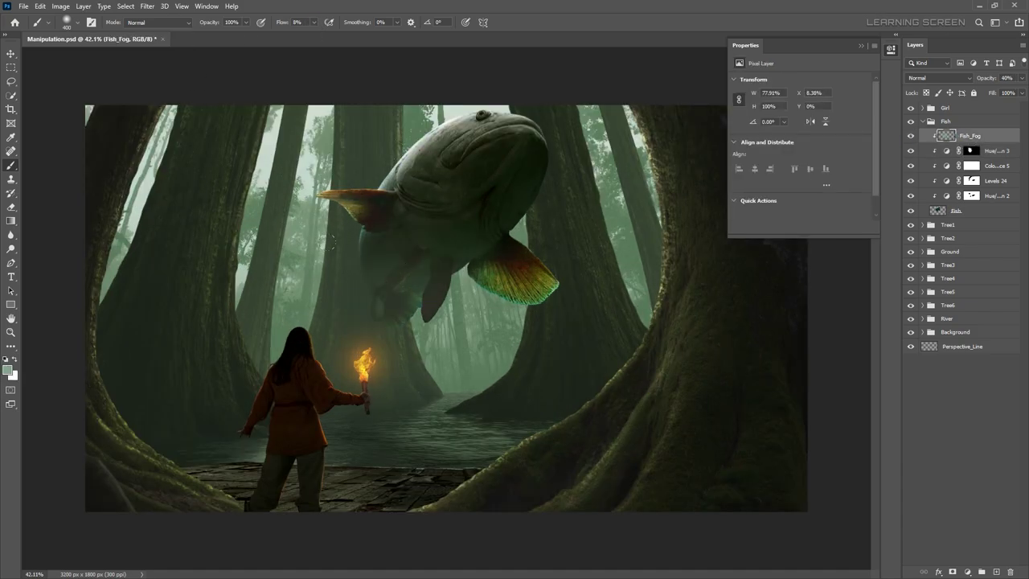
scroll(419, 276, "down", 1)
scroll(385, 225, "up", 2)
scroll(350, 175, "up", 1)
key("e")
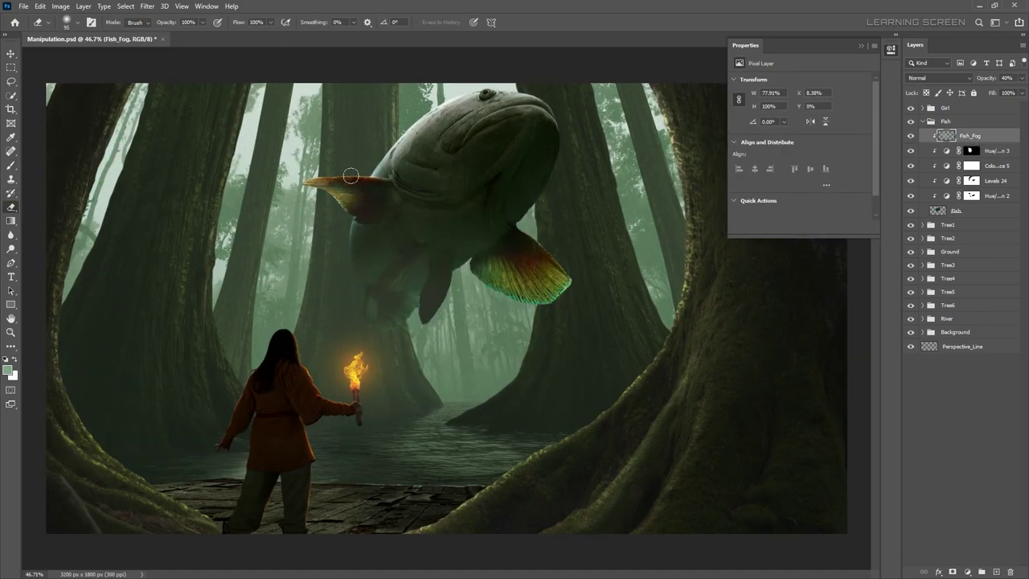
scroll(539, 260, "down", 3)
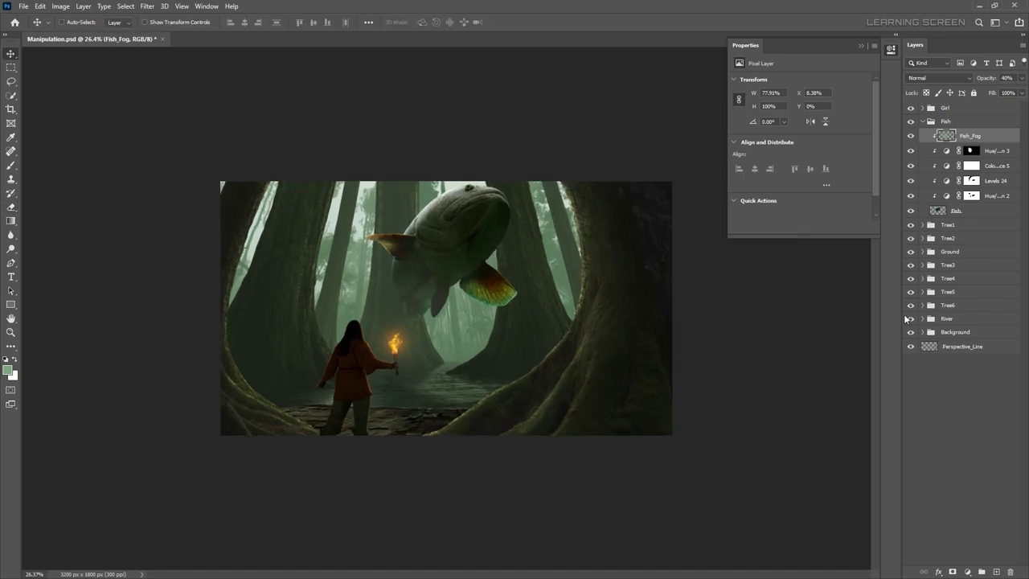
- Move the River group's Exposure 4 adjustment and invert its mask to black
left_click(922, 228)
left_click_drag(989, 242, 971, 443)
left_click(890, 49)
key("ctrl+i")
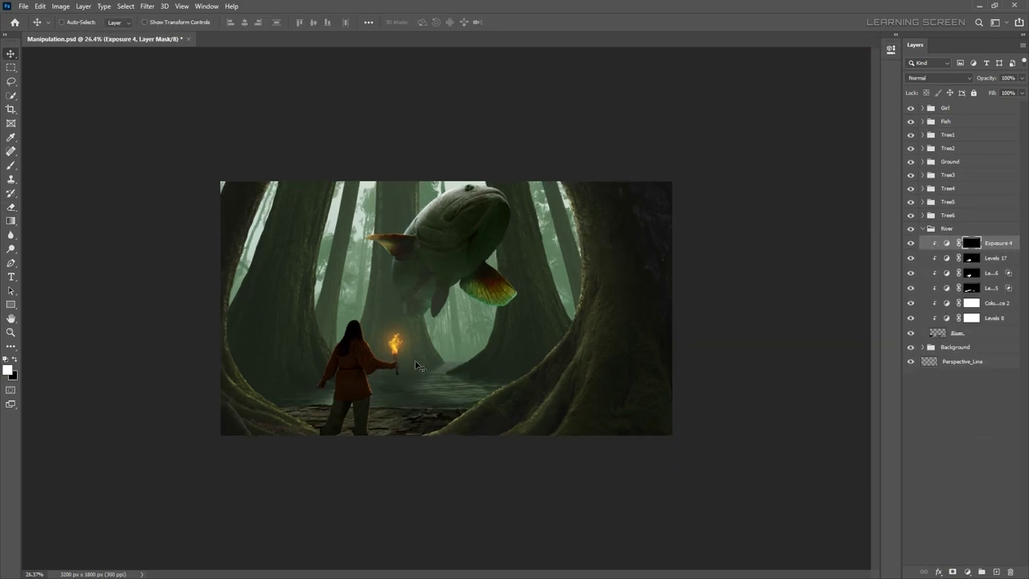
key("b")
right_click(453, 358)
key("Escape")
- Paint the Exposure 4 highlight into its mask with a smaller brush, redoing one stroke
scroll(446, 311, "up", 2)
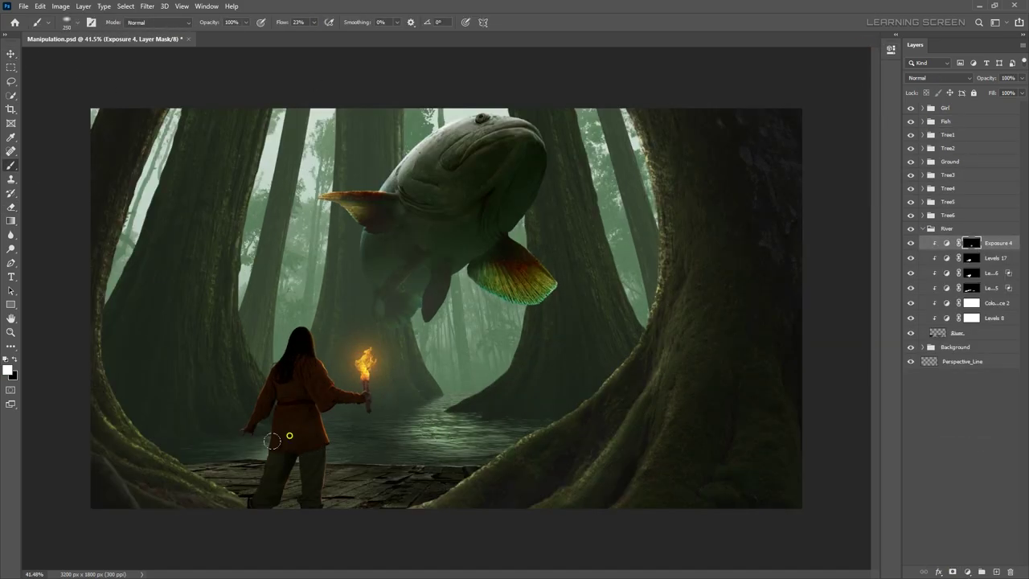
key("ctrl+z")
scroll(446, 389, "down", 2)
scroll(548, 339, "up", 3)
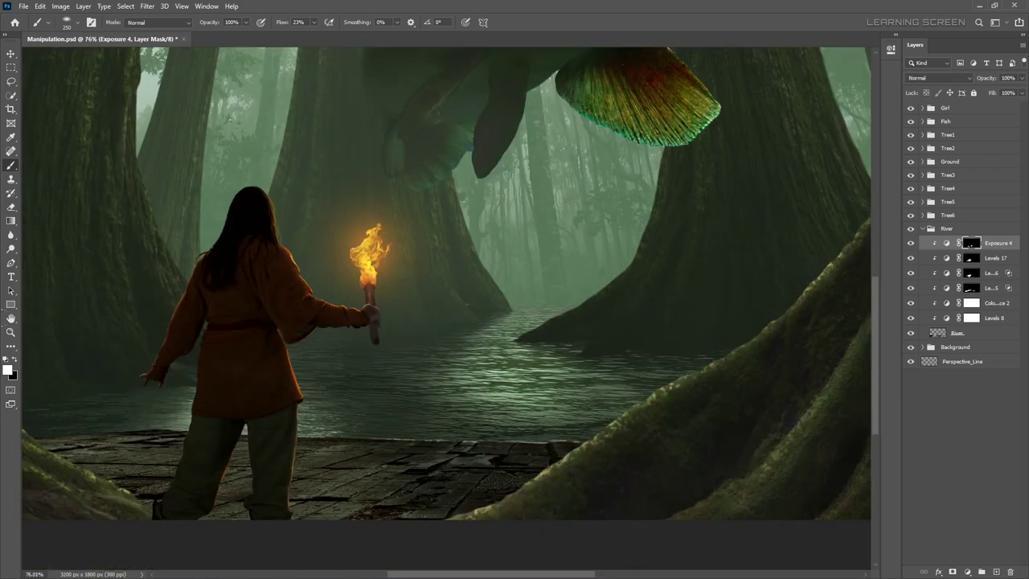
scroll(490, 361, "down", 5)
scroll(489, 360, "up", 2)
key("x")
key("bracketleft")
key("bracketleft")
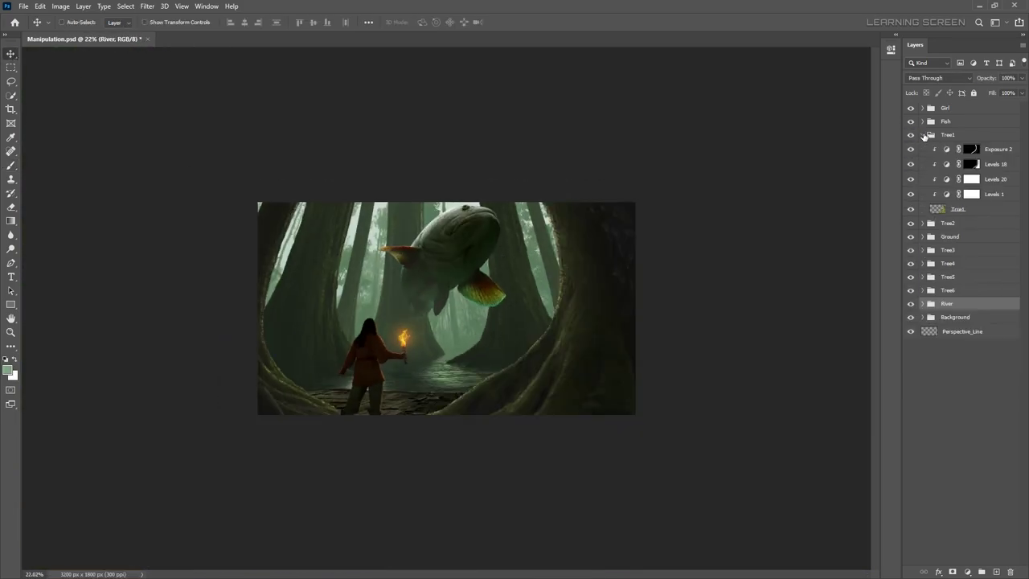
- Review the Levels settings in Tree1 and Tree2, then open Tree.png
double_click(971, 194)
left_click(668, 233)
scroll(558, 313, "up", 2)
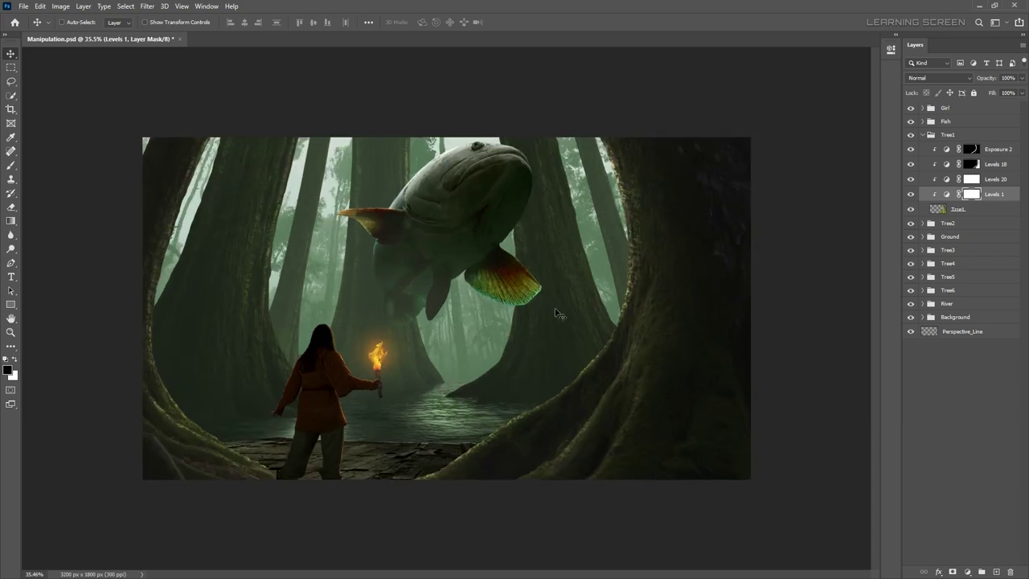
double_click(971, 207)
left_click(865, 47)
scroll(446, 308, "down", 2)
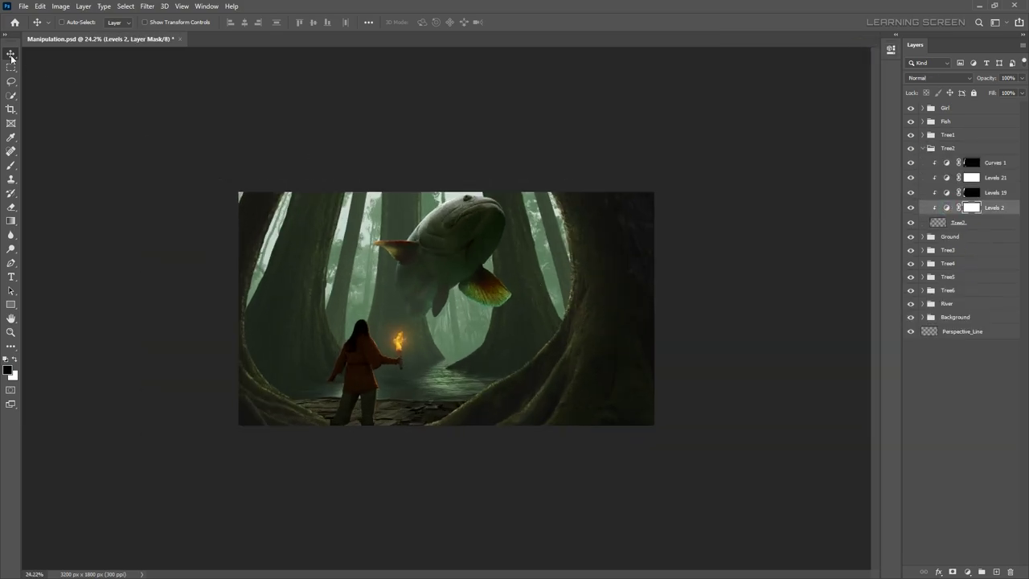
key("ctrl+o")
- Paste the tree into the composition, shrunk and placed at the upper left
key("ctrl+c")
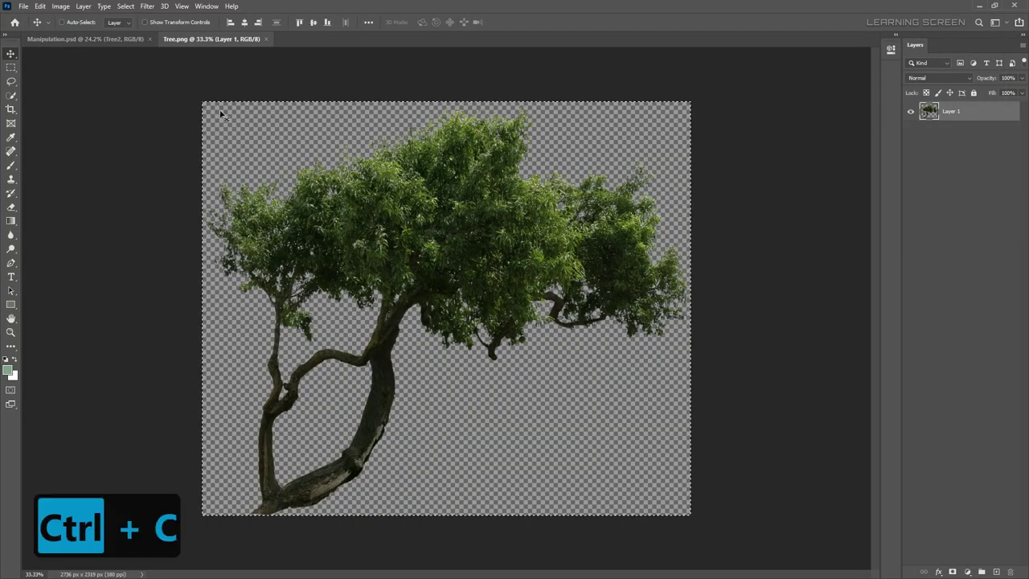
key("ctrl+v")
key("ctrl+t")
mouse_move(330, 330)
left_mouse_down()
mouse_move(314, 237)
mouse_move(345, 249)
mouse_move(349, 230)
mouse_move(230, 234)
mouse_move(241, 239)
mouse_move(352, 145)
left_mouse_up()
key("Return")
key("ctrl+0")
- Rename the tree layer Branch1, adjust its rotation, and duplicate it
type("ranch1")
key("Return")
key("ctrl+t")
key("Return")
right_click(987, 162)
left_click(856, 179)
- Add a Levels adjustment layer for Branch1
key("l")
scroll(368, 268, "down", 3)
scroll(500, 137, "down", 3)
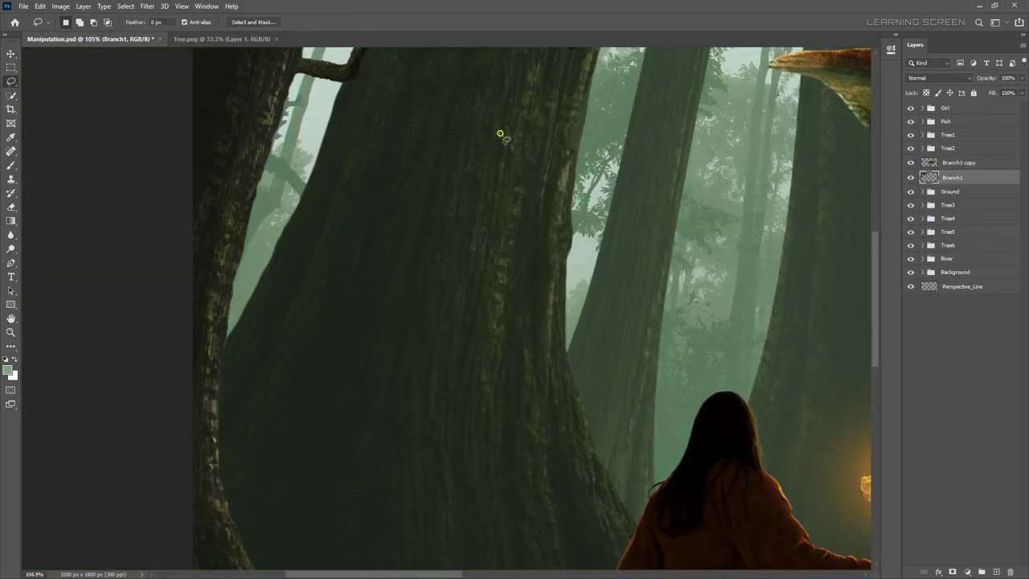
scroll(402, 177, "down", 3)
scroll(347, 201, "down", 2)
left_click(967, 572)
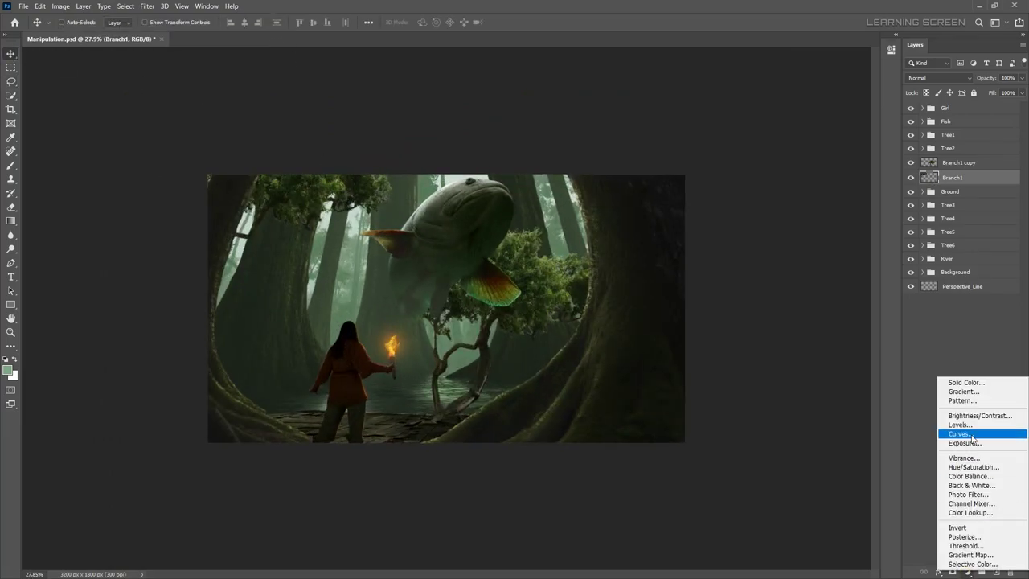
left_click(961, 430)
left_click(890, 49)
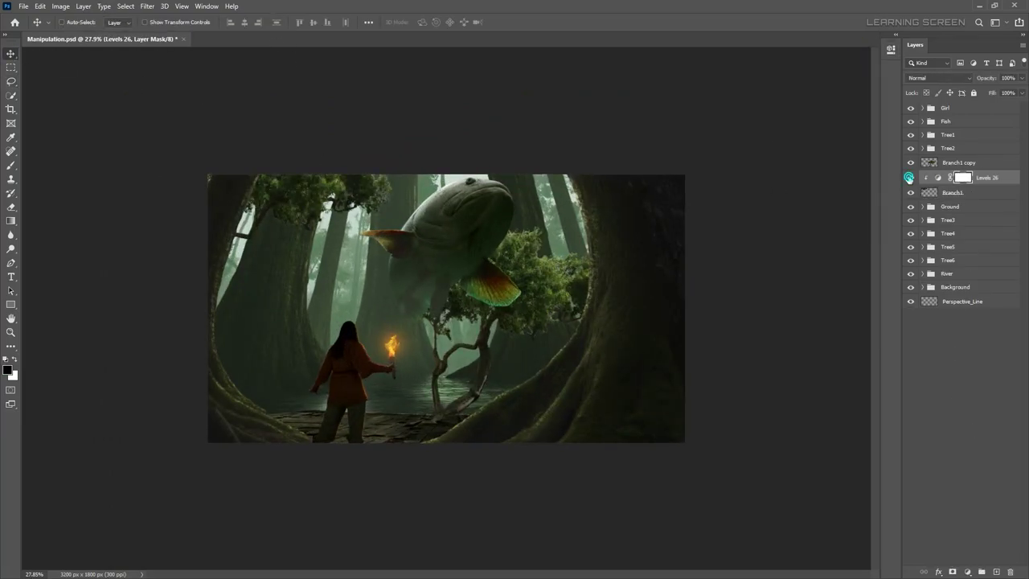
scroll(53, 172, "up", 3)
scroll(53, 172, "up", 2)
- Set up an enlarged brush with white as the painting colour
key("b")
right_click(246, 189)
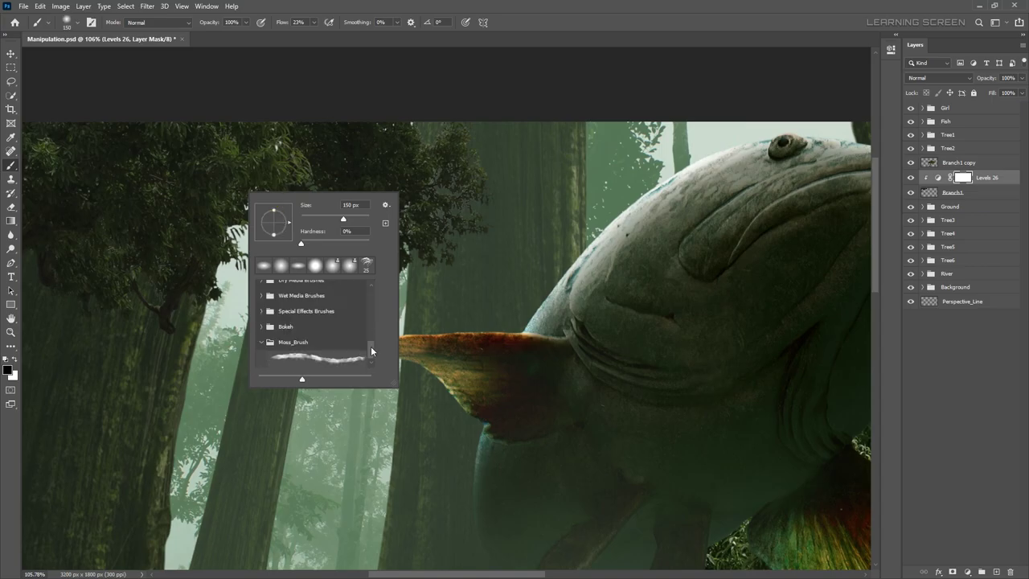
key("Escape")
scroll(427, 151, "up", 2)
scroll(178, 254, "up", 2)
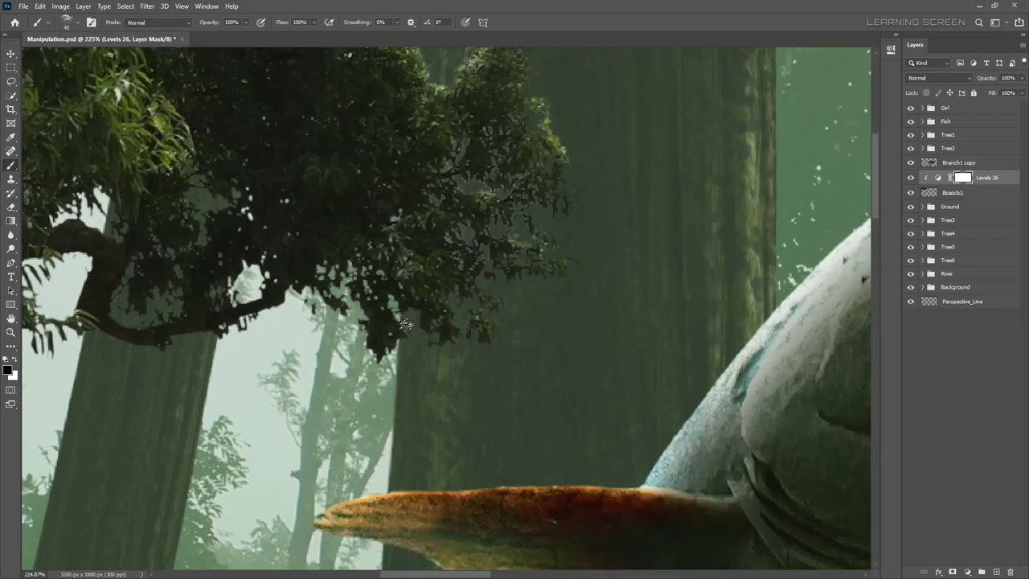
key("x")
key("bracketright")
key("bracketright")
scroll(131, 161, "down", 2)
scroll(241, 241, "down", 4)
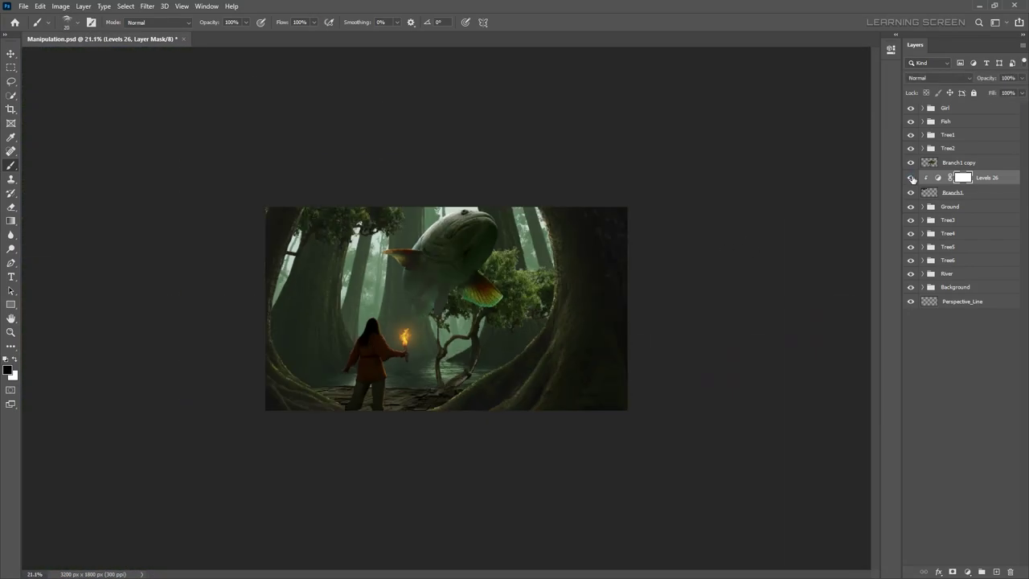
scroll(419, 269, "up", 3)
- Add a second Levels layer with lowered output to darken the tree, its mask inverted to black
left_click(967, 572)
left_click(951, 420)
left_click_drag(804, 215, 822, 215)
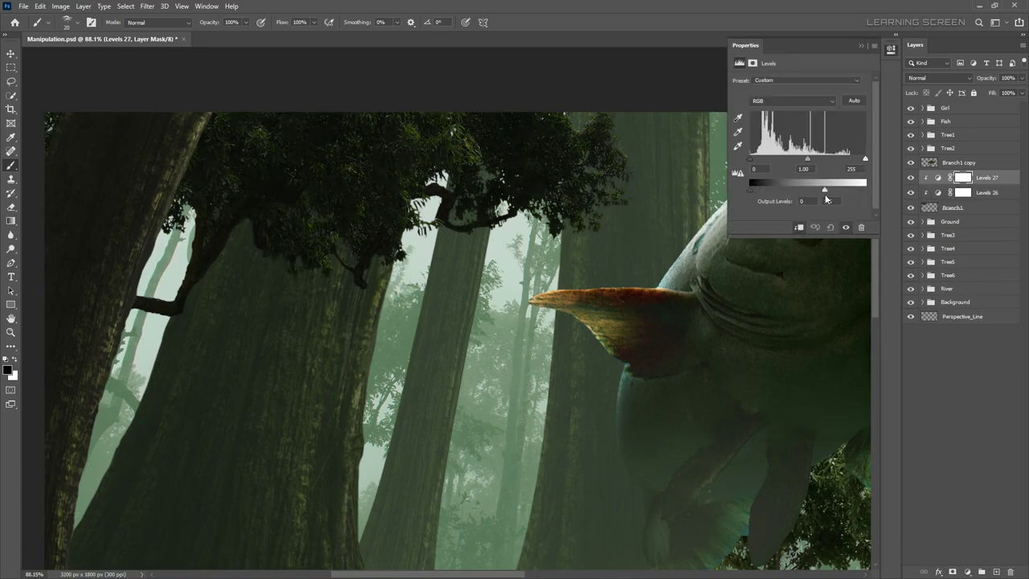
key("ctrl+i")
left_click(891, 50)
right_click(299, 283)
left_click(15, 360)
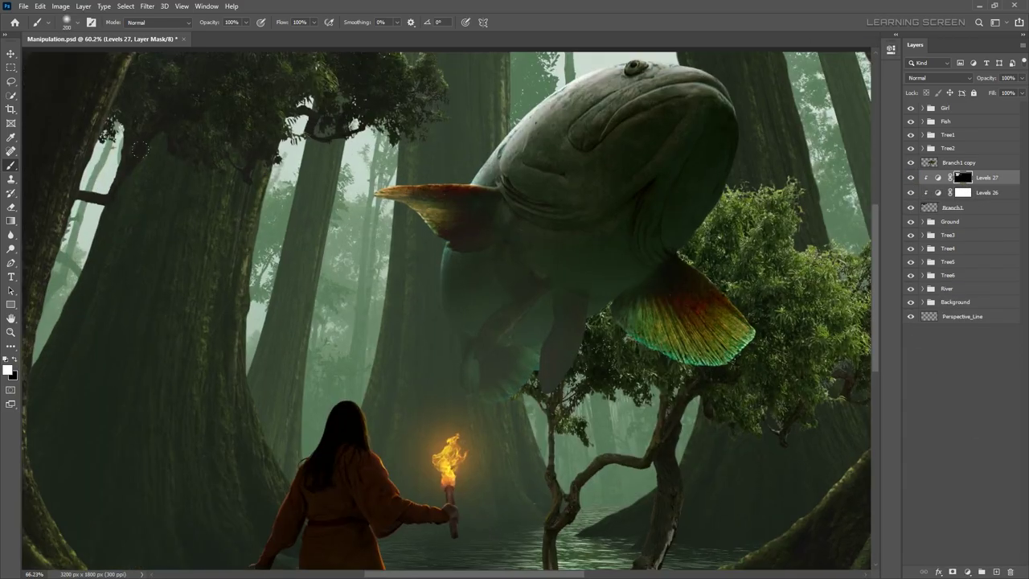
- Group Branch1 and its Levels layers into a group named Branch1
left_click(952, 207, "shift")
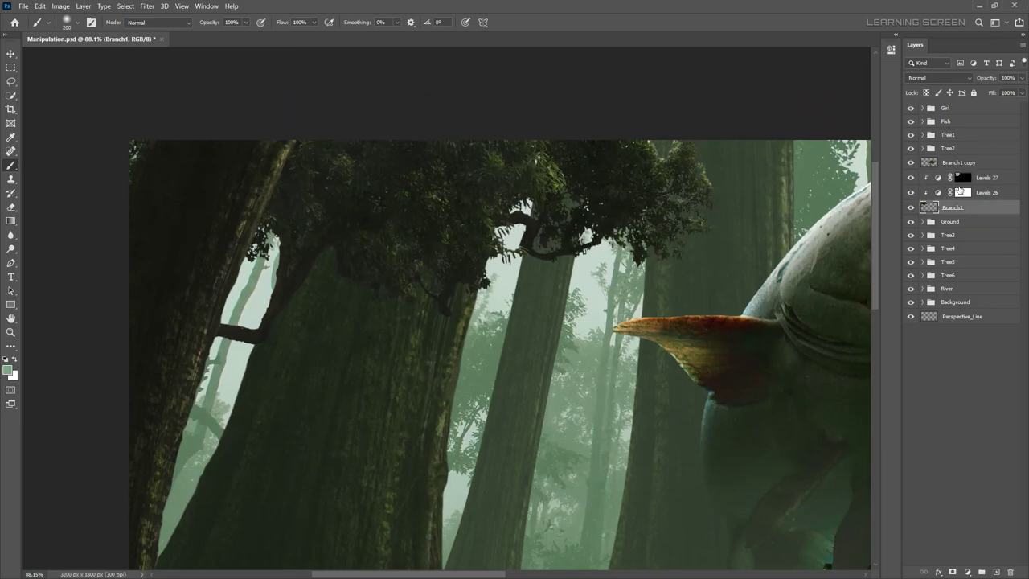
right_click(952, 207)
type("Branch1")
key("Return")
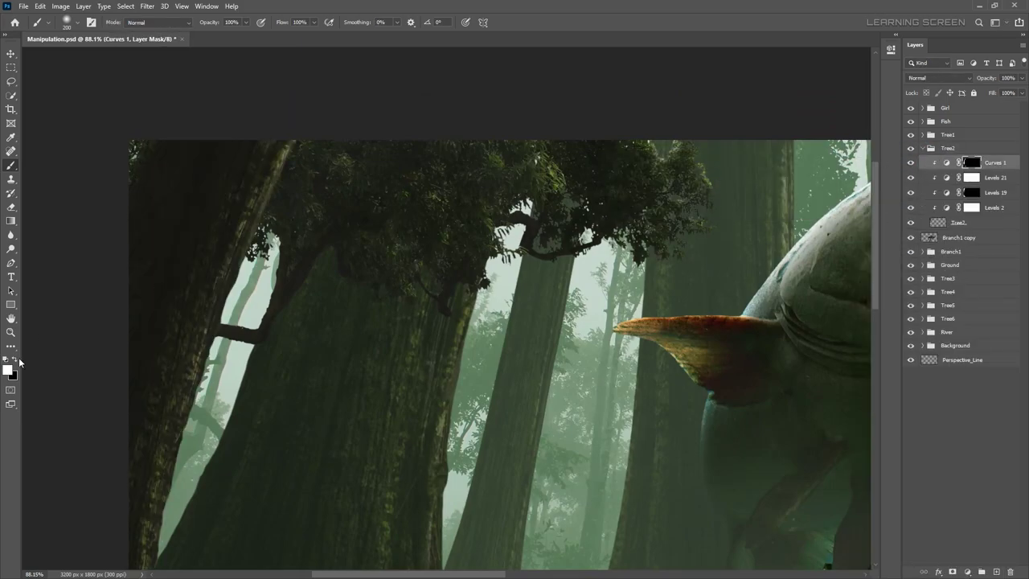
left_click(17, 361)
key("ctrl+0")
- Flip the Branch1 copy layer horizontally
left_click(13, 57)
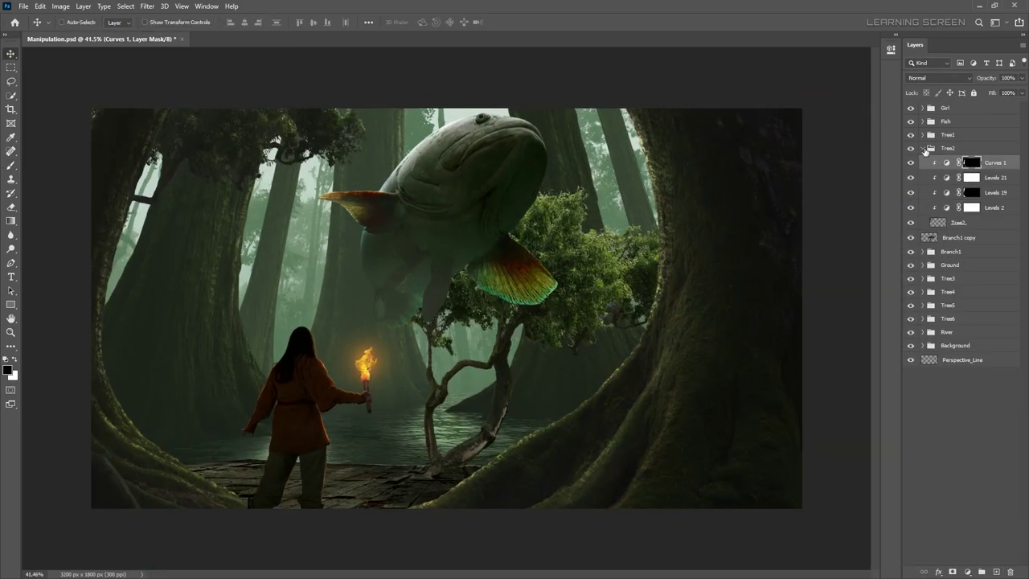
left_click(926, 151)
left_click(958, 162)
key("ctrl+t")
right_click(459, 287)
left_click(539, 528)
key("Return")
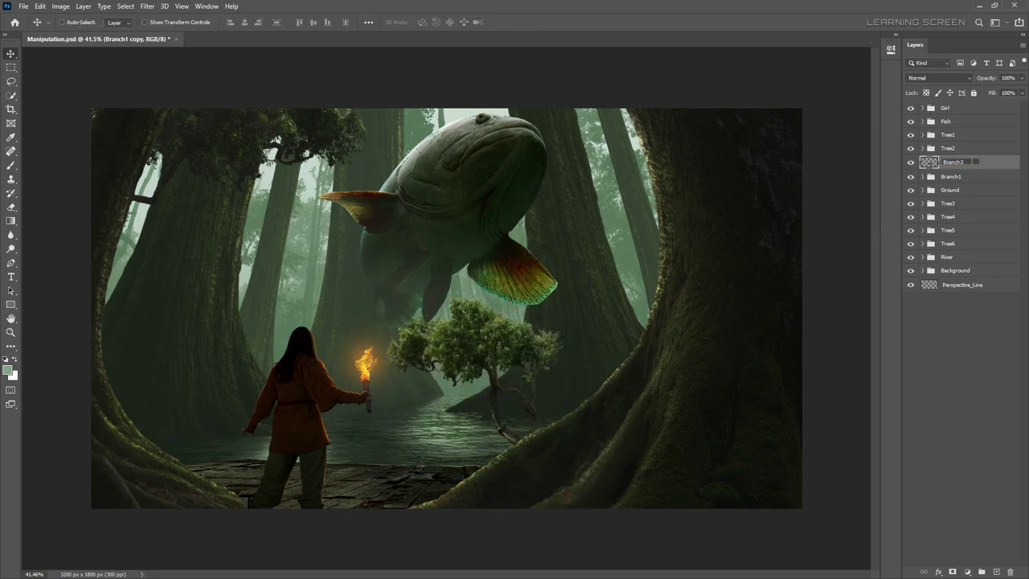
- Name the copy Branch3, move it beneath Tree4, and scale it to about 75%
key("Return")
left_click_drag(952, 161, 952, 224)
key("ctrl+t")
left_click_drag(562, 413, 548, 399)
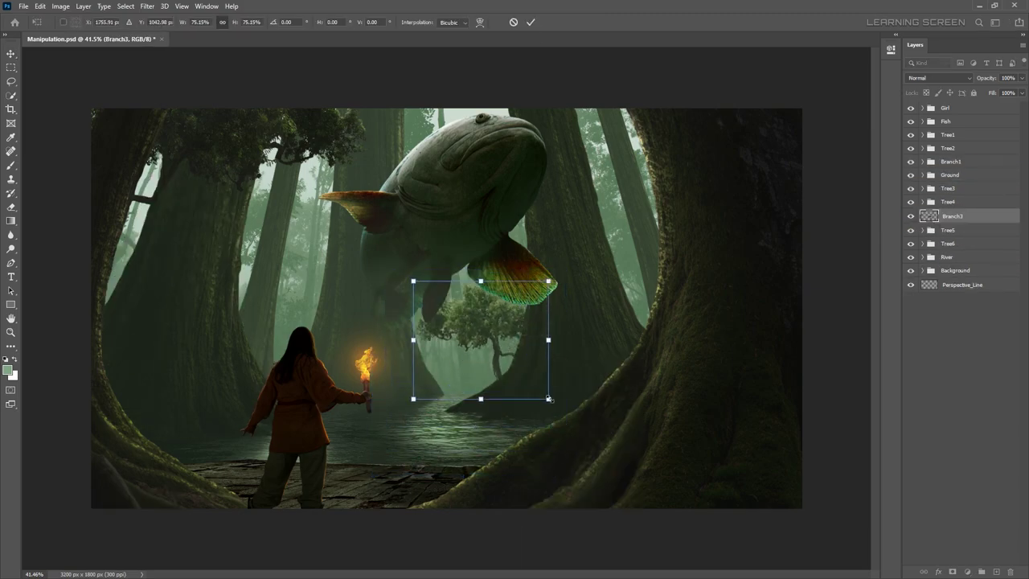
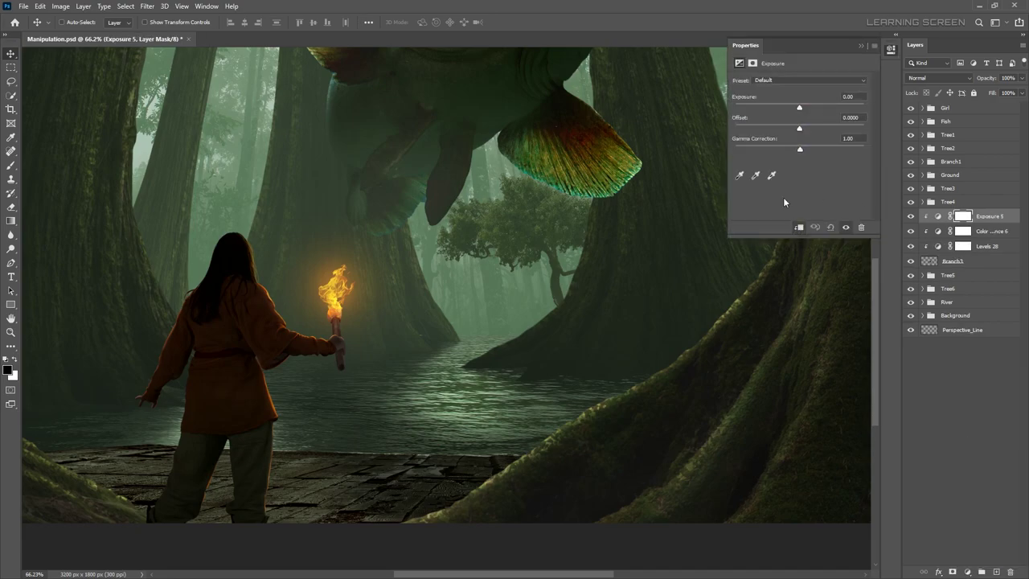
- Raise the background tree's Exposure to +2.78 behind an inverted mask and paint the treetop
left_click_drag(799, 107, 826, 108)
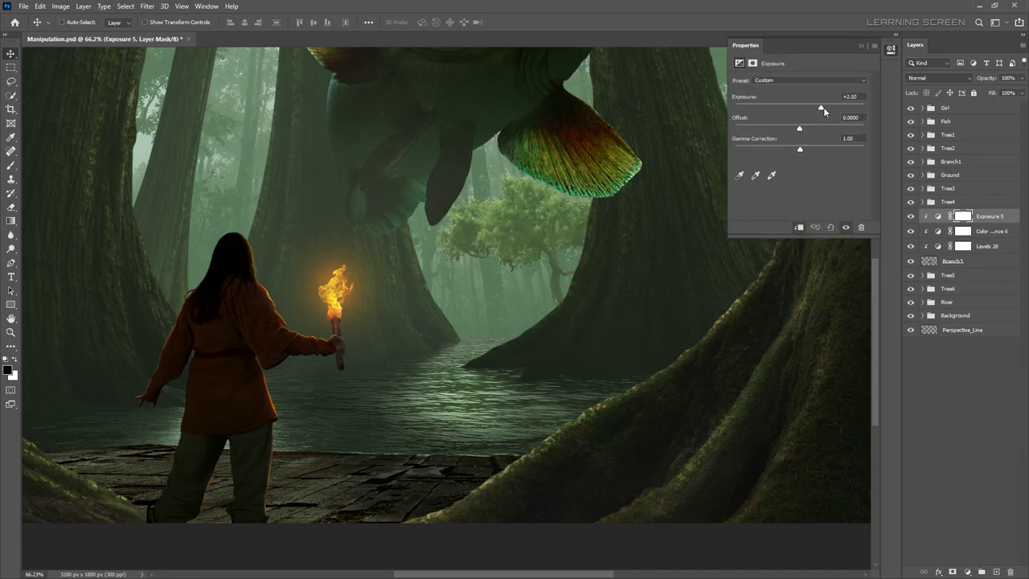
key("ctrl+i")
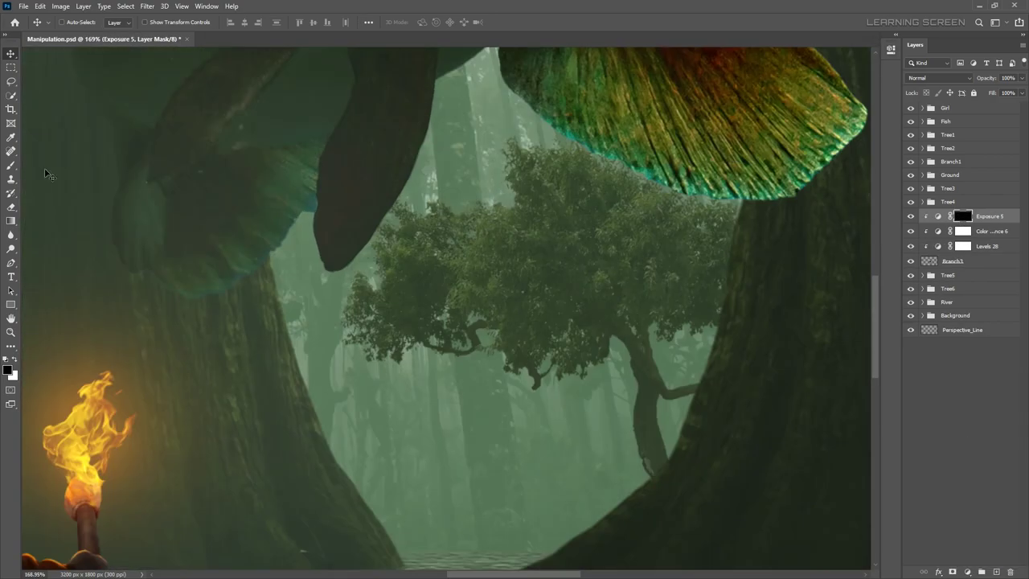
key("b")
right_click(527, 240)
key("Escape")
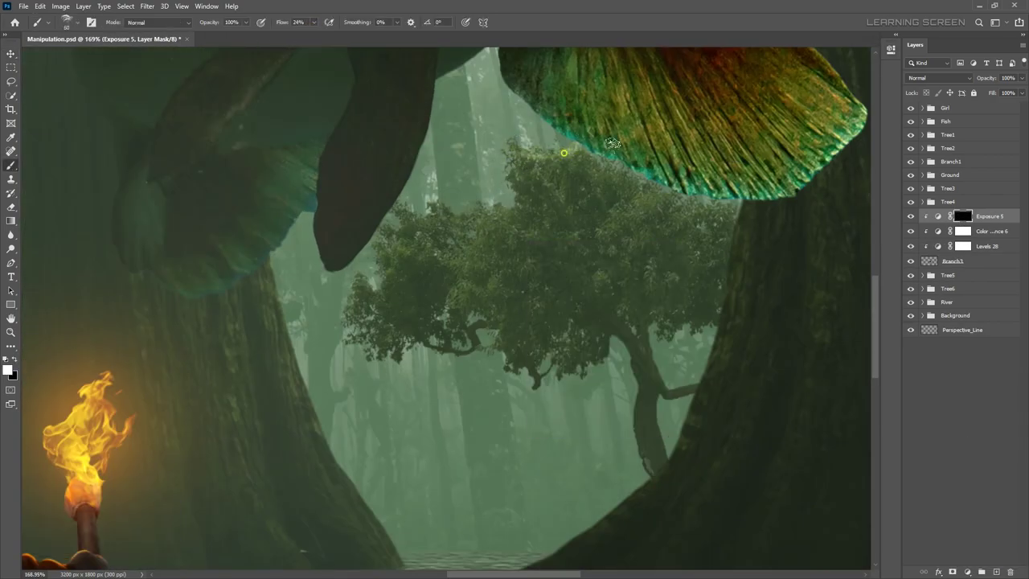
scroll(537, 201, "up", 3)
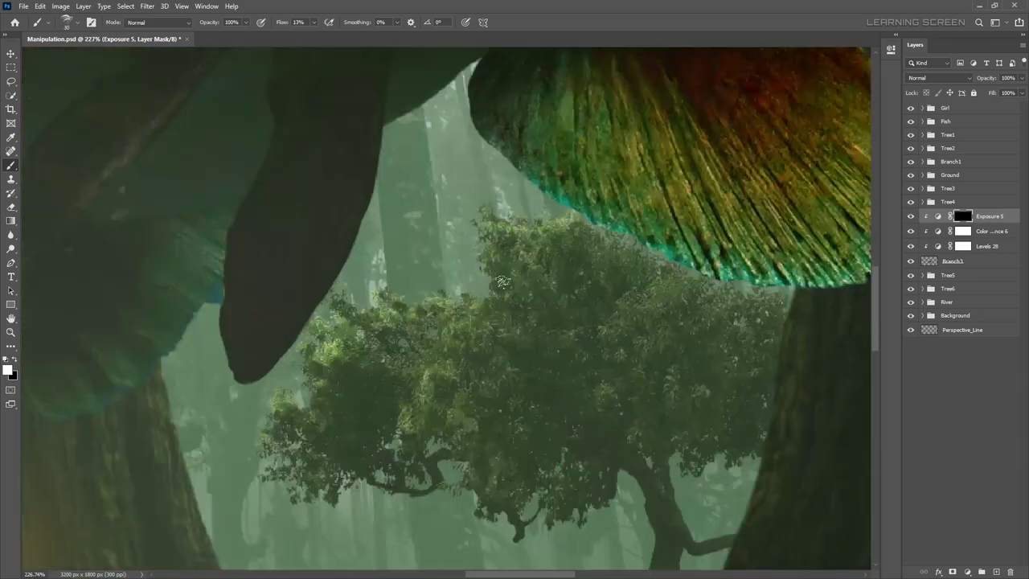
scroll(493, 265, "down", 10)
scroll(500, 195, "up", 4)
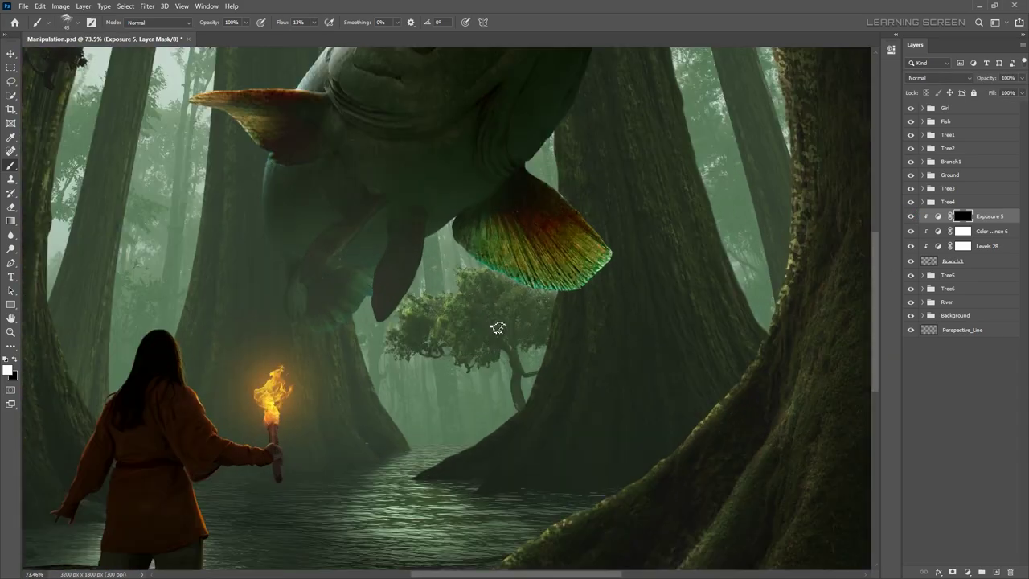
- Group the four background tree layers as 'Back_Tree'
key("v")
left_click(952, 260, "shift")
right_click(953, 260)
left_click(908, 191)
type("Back_Tree")
key("Return")
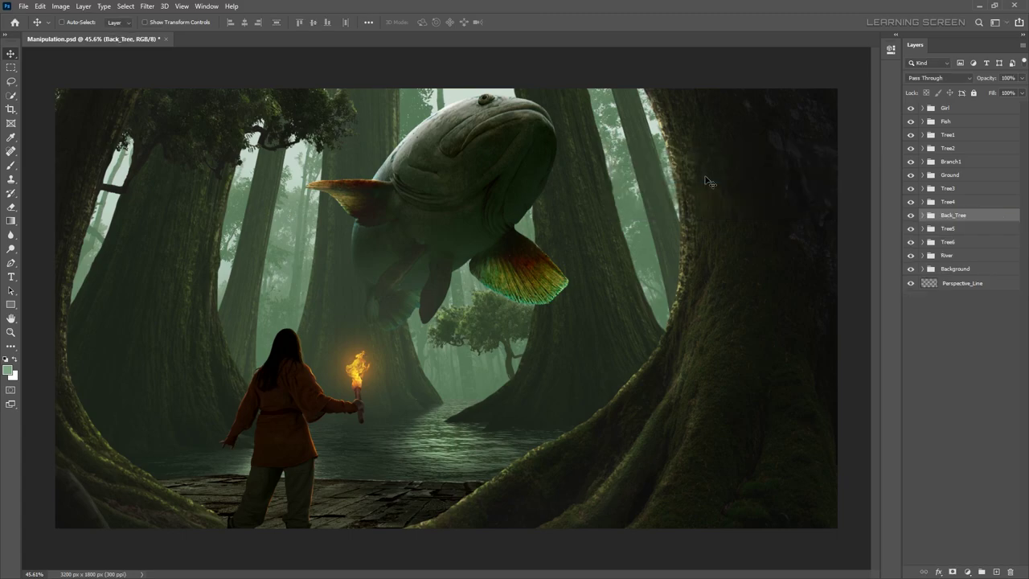
- Set up a 150 px brush for painting the ground's Levels 25 mask
scroll(804, 152, "down", 3)
scroll(477, 403, "up", 5)
key("b")
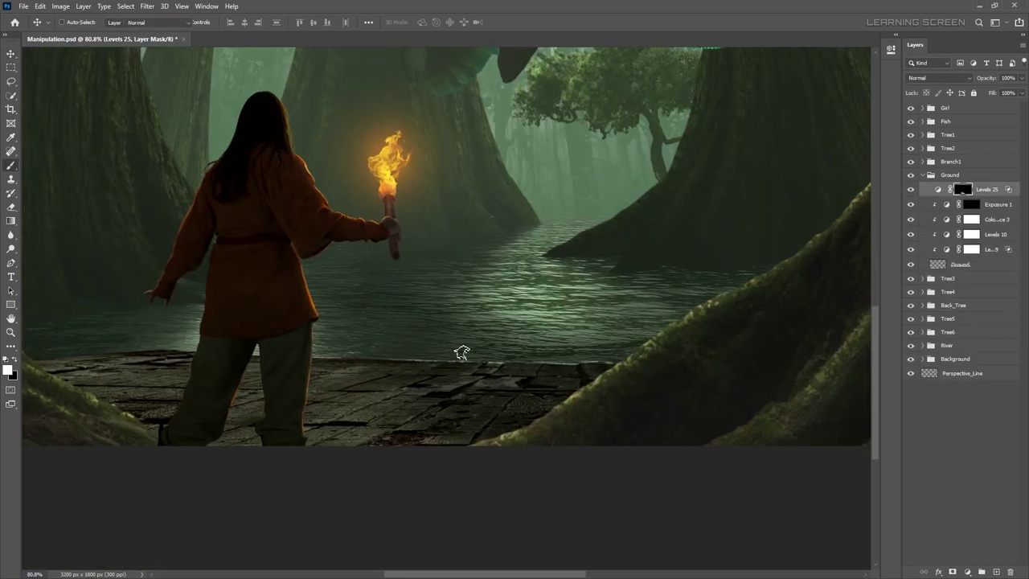
right_click(483, 321)
key("Escape")
right_click(544, 340)
type("150")
key("Return")
- Paint white on the Levels 25 mask to refine the ground lighting
key("x")
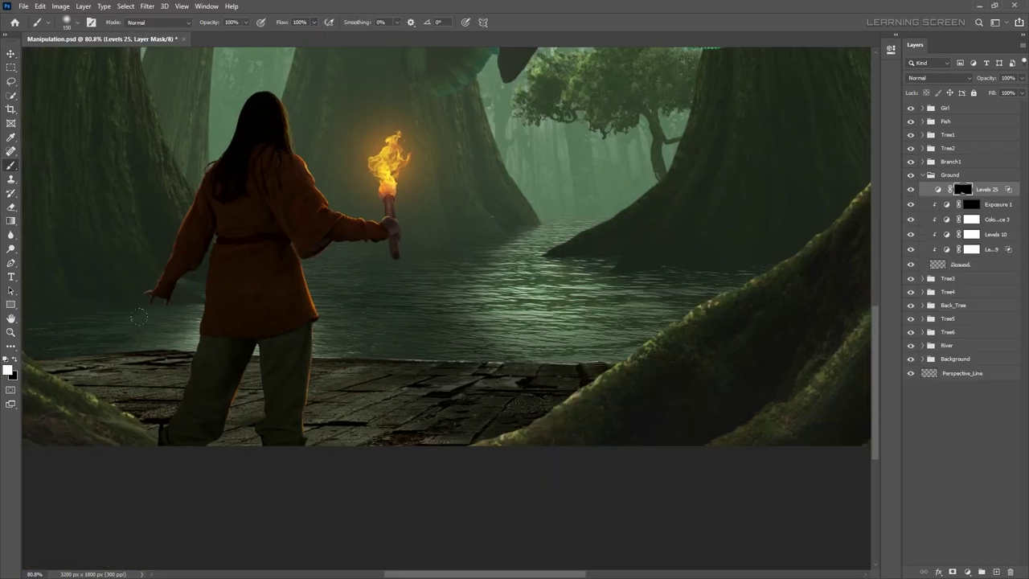
scroll(377, 280, "up", 2)
scroll(429, 342, "down", 3)
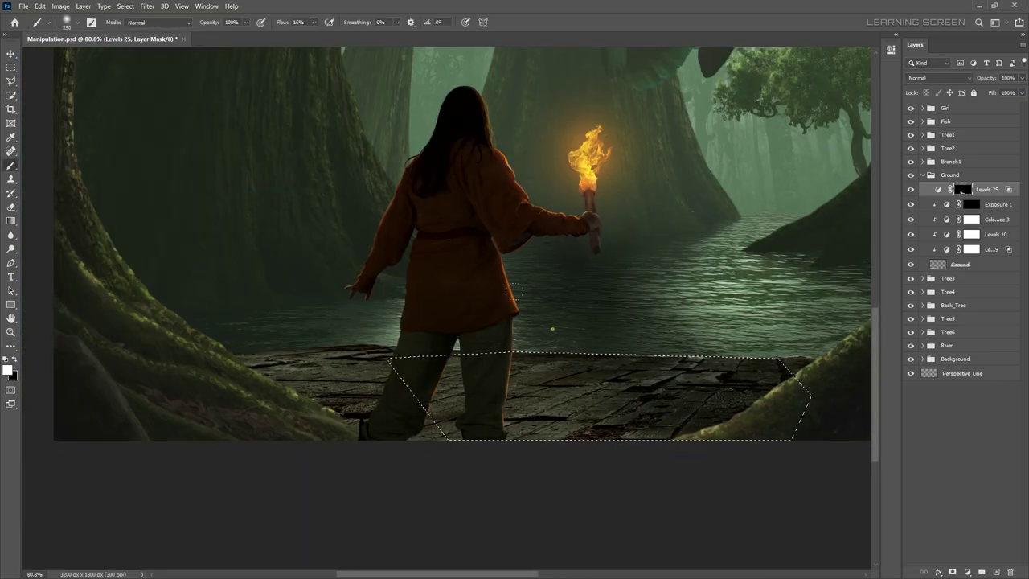
scroll(515, 289, "down", 1)
scroll(361, 222, "up", 3)
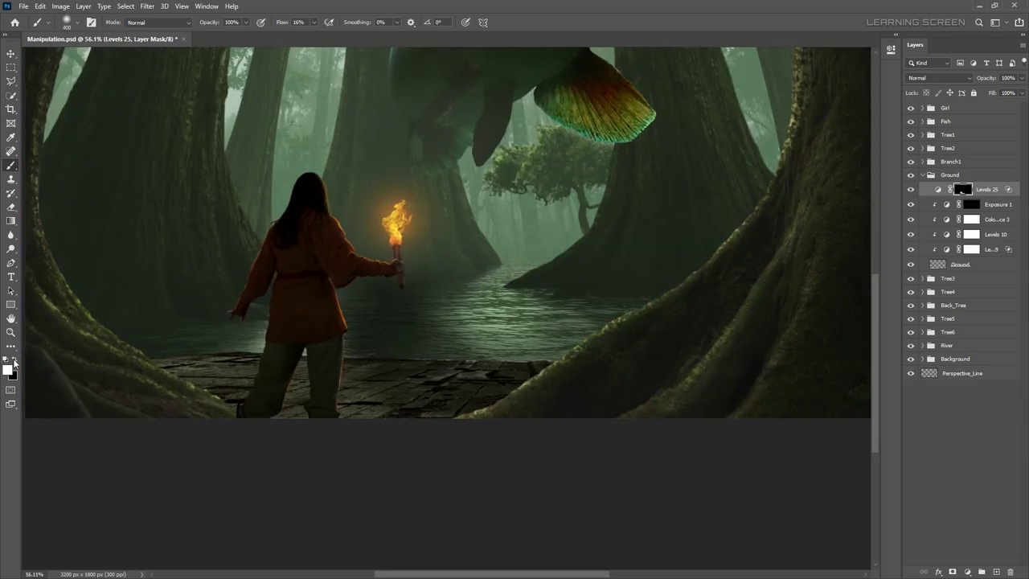
scroll(397, 275, "down", 2)
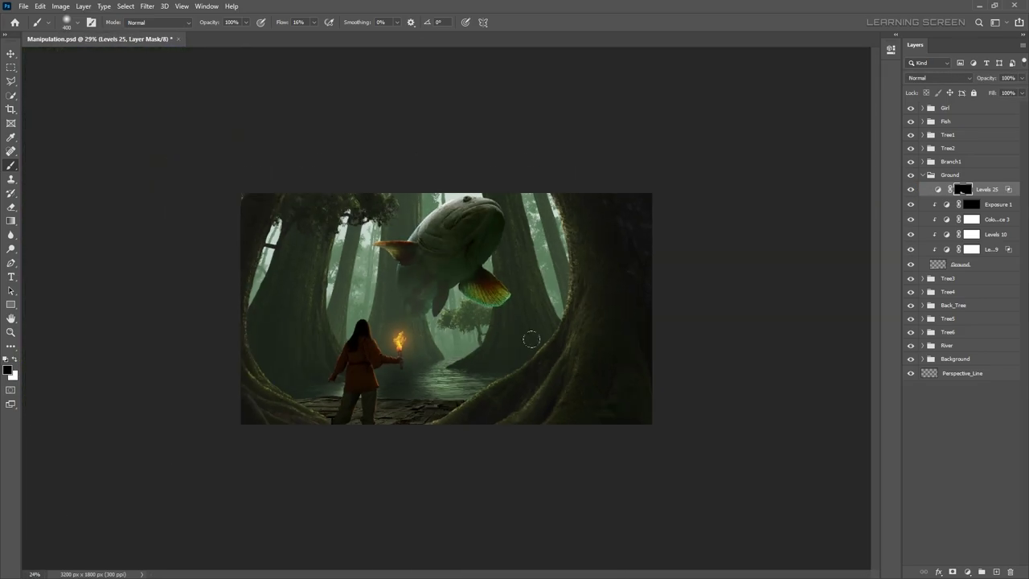
scroll(354, 428, "up", 1)
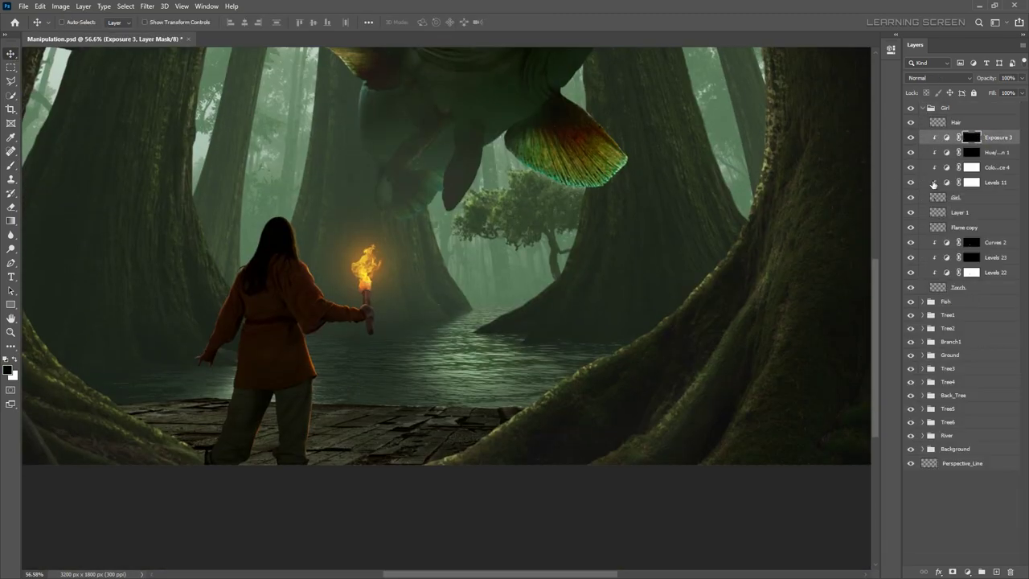
left_click(945, 183)
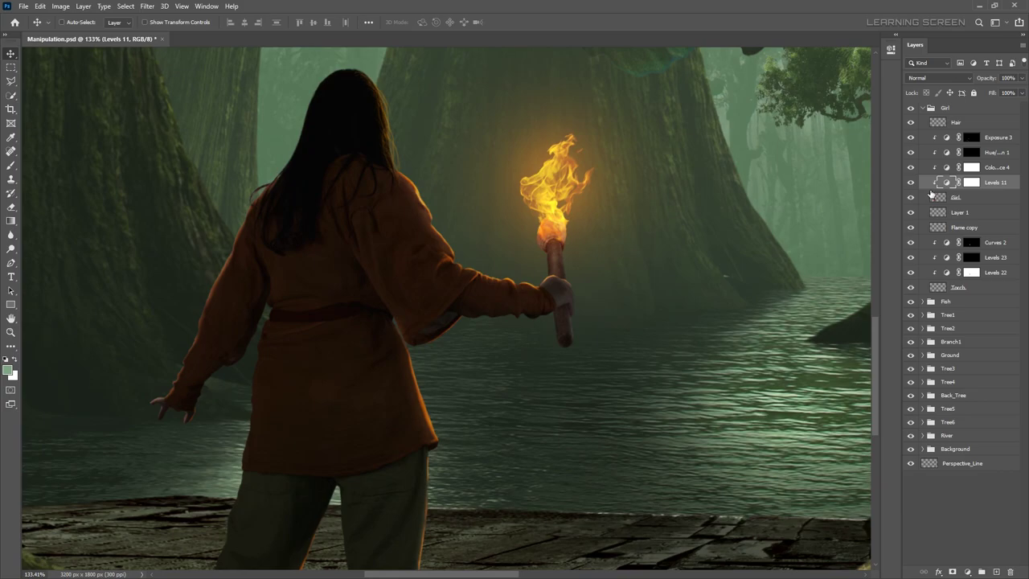
- Lower the girl's Levels 11 black input from 20 to 12
double_click(946, 182)
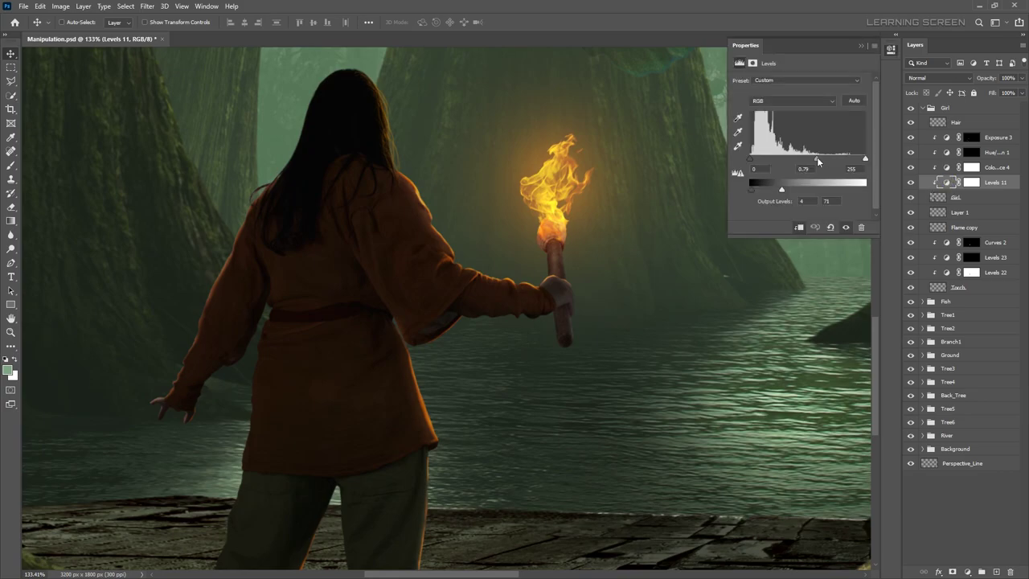
left_click_drag(759, 158, 756, 158)
key("ctrl+0")
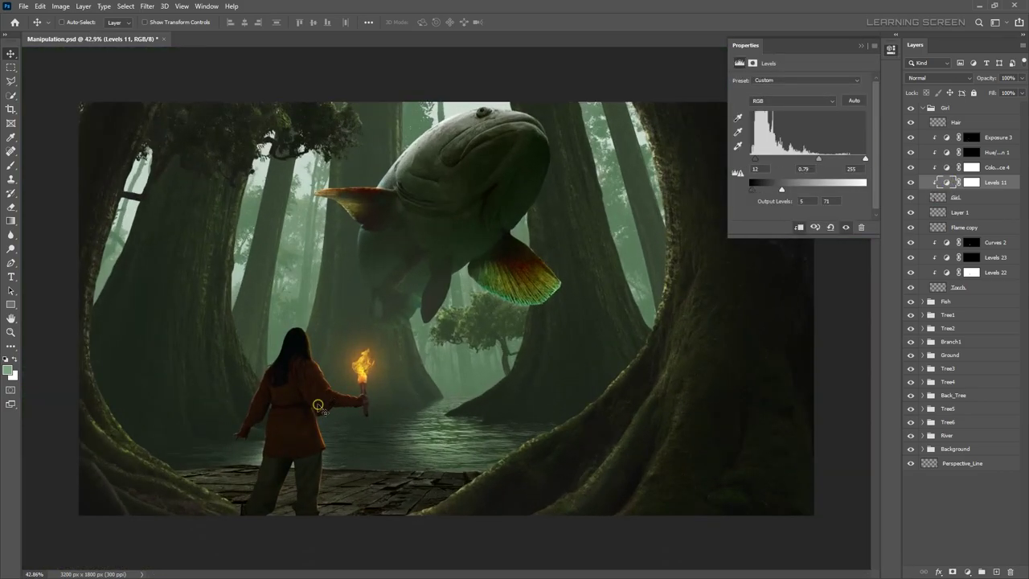
scroll(445, 298, "down", 1)
- Add a new empty layer above Hair, trying a green foreground colour, then undo it
key("ctrl+shift+alt+n")
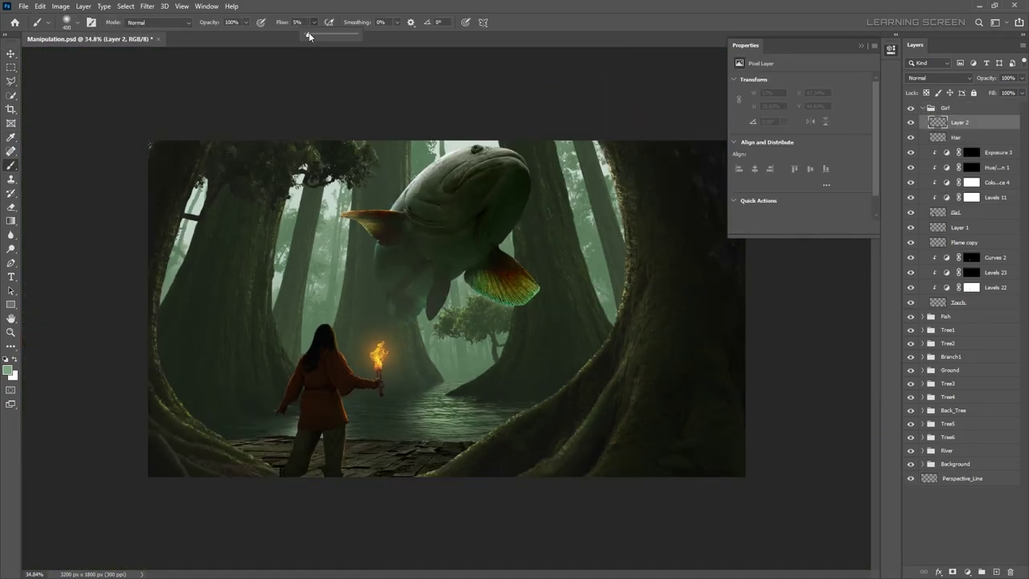
key("x")
left_click(7, 369)
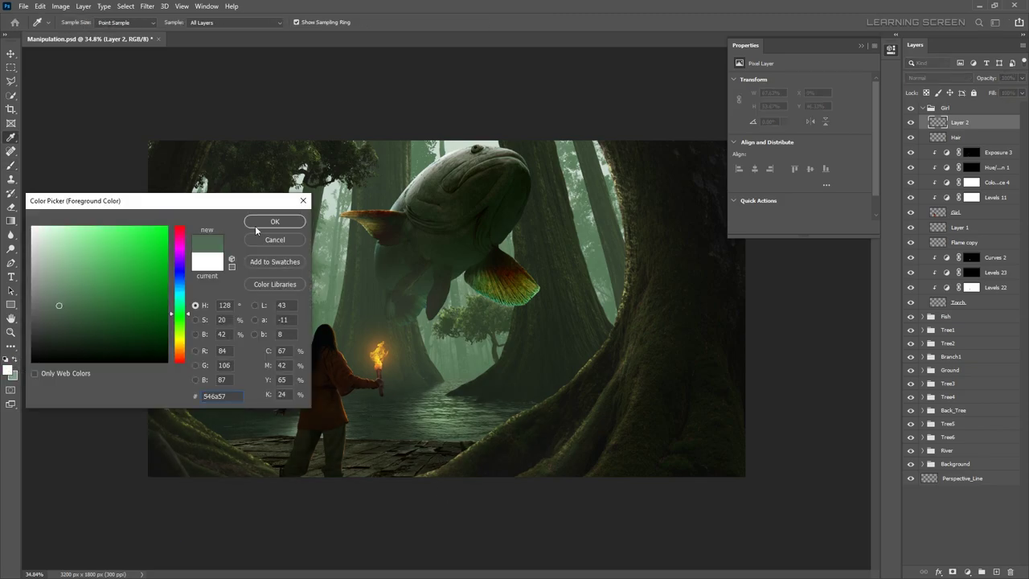
left_click(256, 229)
key("ctrl+z")
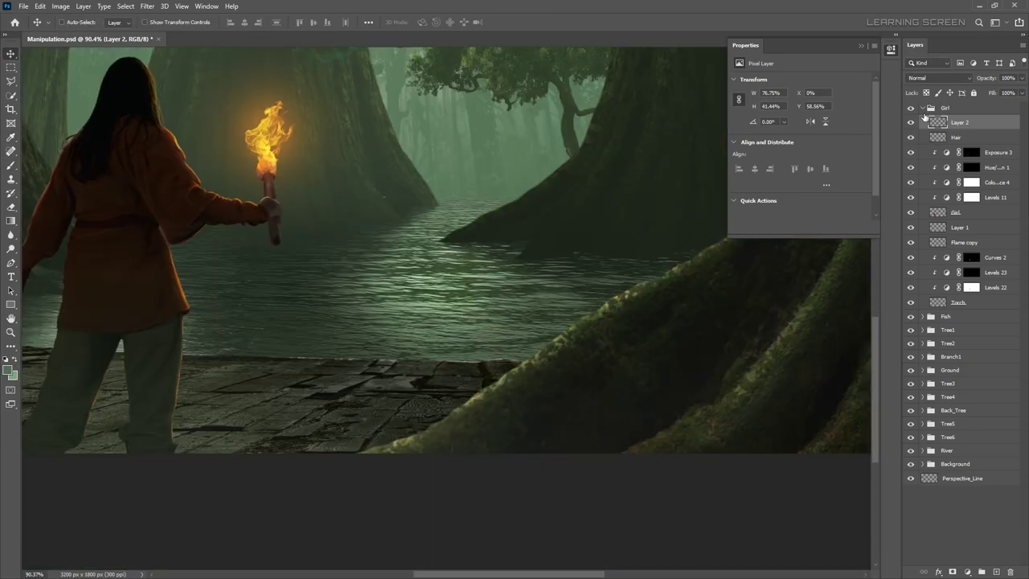
left_click(984, 122)
type("Front Fol")
left_click(922, 107)
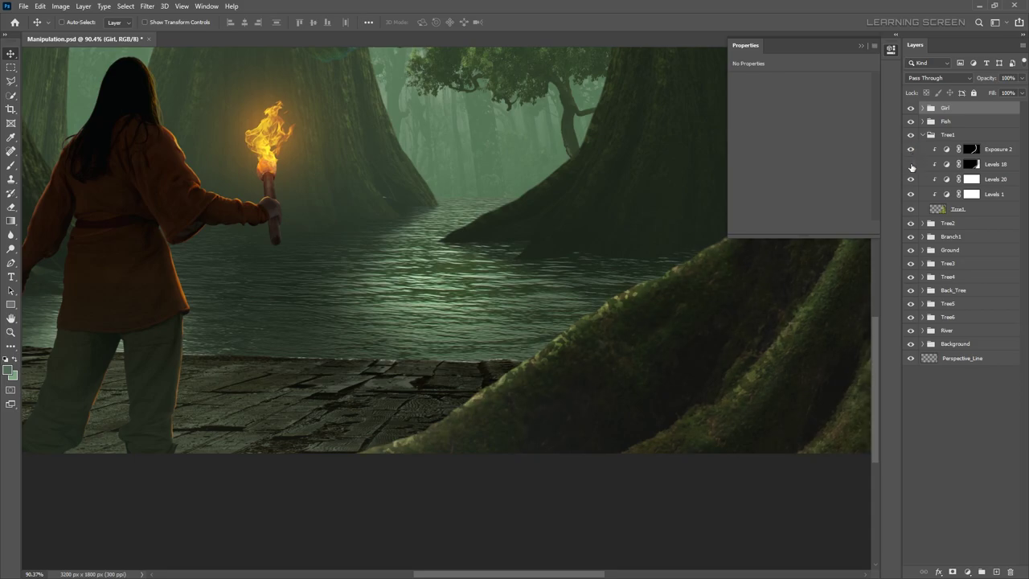
- Paint on the Tree1 Levels 18 mask with brush flow at 100%
left_click(970, 164)
key("d")
key("b")
key("alt+]")
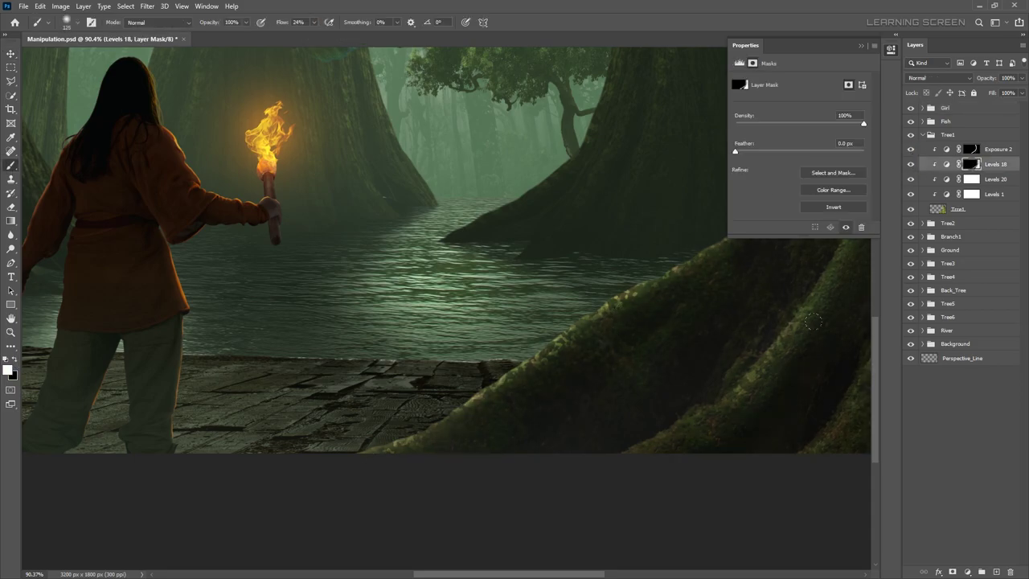
scroll(547, 361, "up", 3, "alt")
left_click_drag(547, 361, 150, 389)
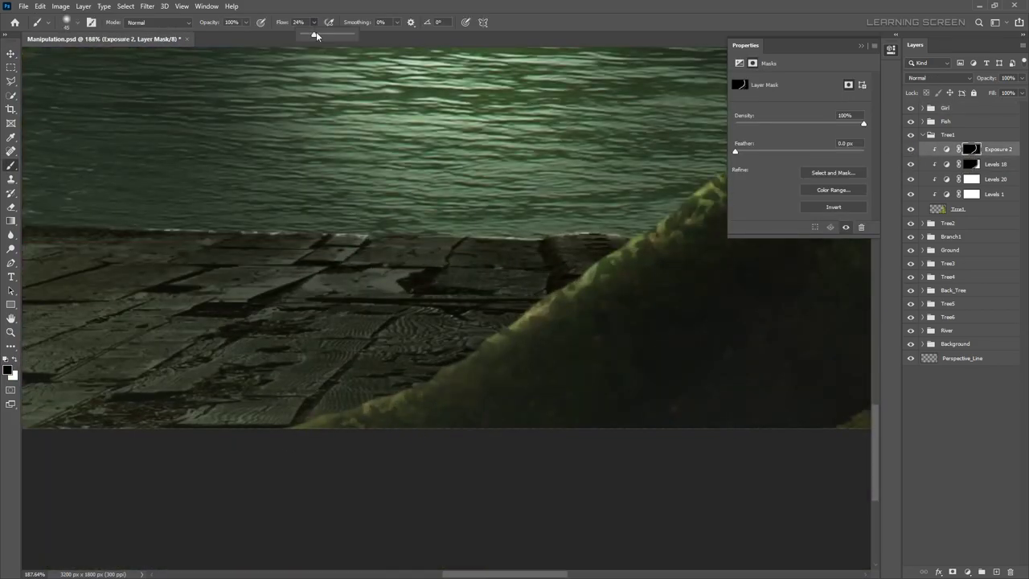
left_click_drag(316, 35, 353, 35)
scroll(567, 324, "down", 5, "alt")
scroll(585, 482, "up", 5, "alt")
scroll(308, 456, "down", 5, "alt")
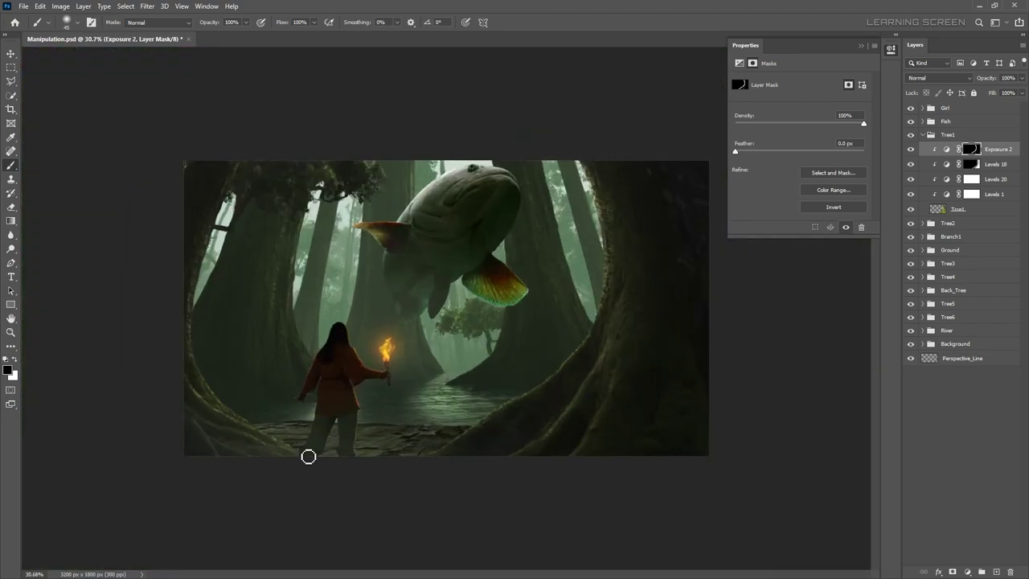
scroll(308, 457, "up", 5)
scroll(307, 457, "down", 3)
scroll(345, 361, "up", 2)
- Brush on the Exposure 2 and Levels 2 masks in the Tree2 group
left_click(922, 134)
left_click(921, 147)
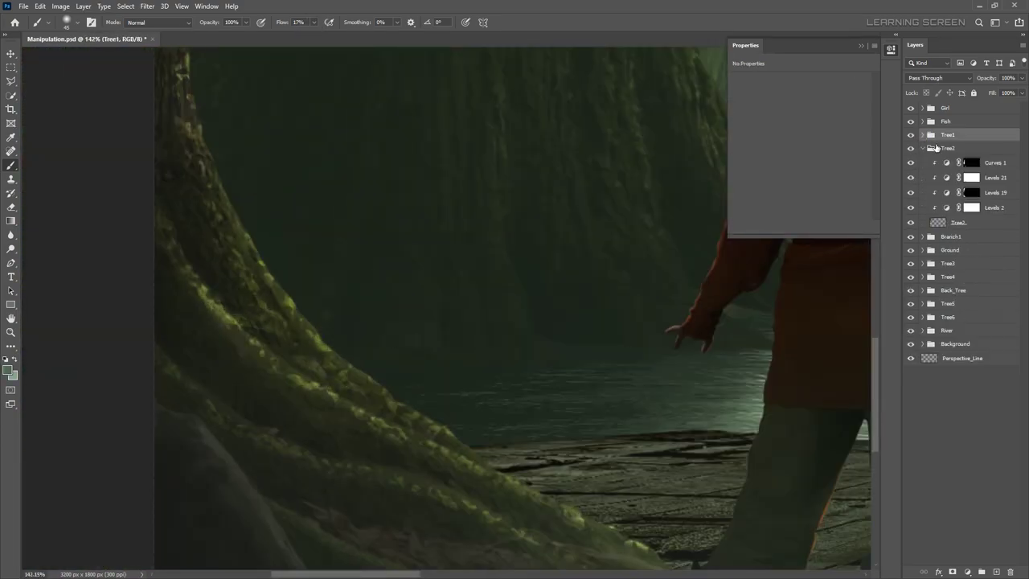
scroll(252, 356, "up", 3)
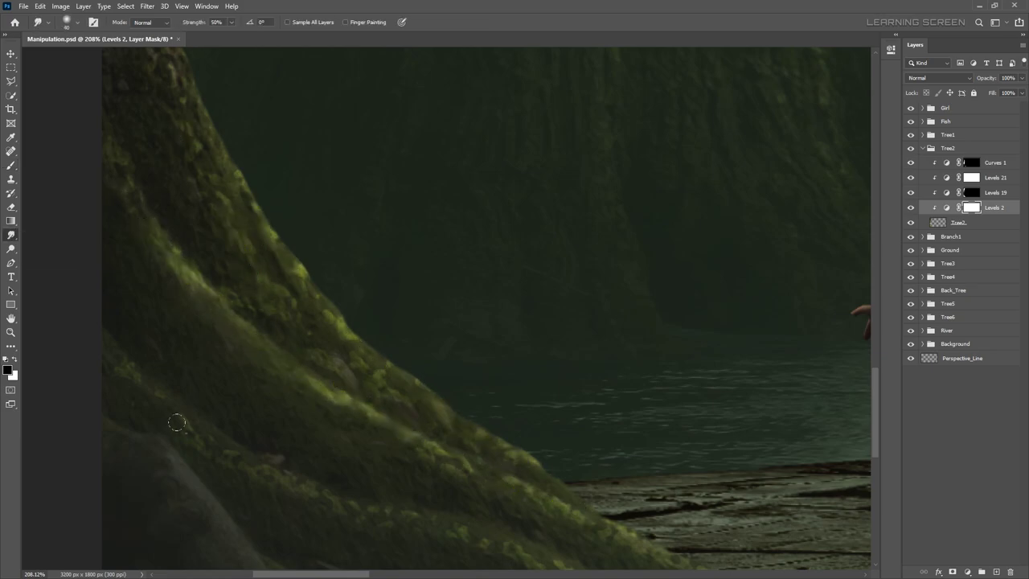
scroll(177, 423, "down", 5)
scroll(248, 447, "up", 6)
key("ctrl+z")
scroll(624, 343, "down", 6)
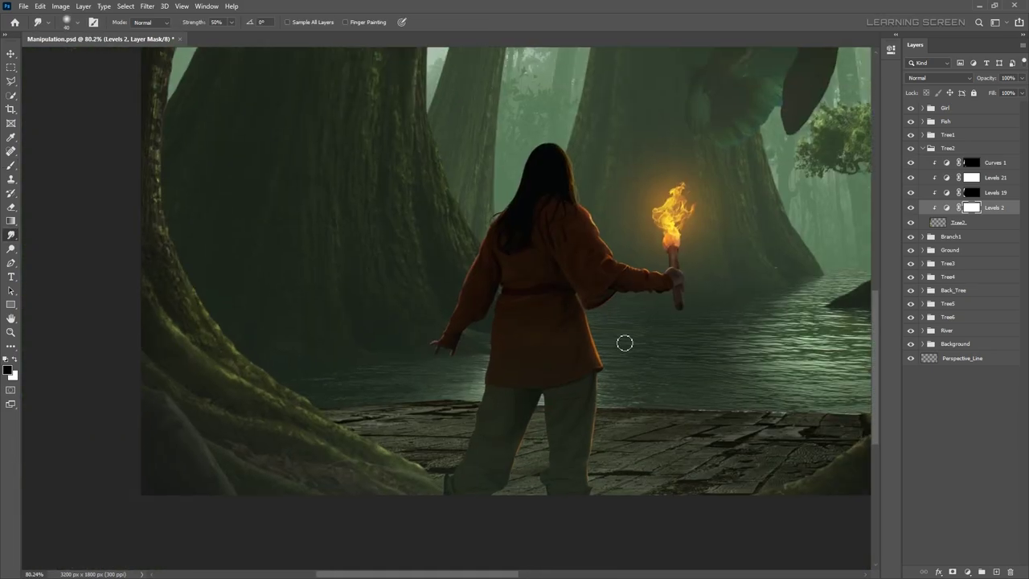
key("b")
scroll(180, 333, "up", 5)
scroll(429, 434, "down", 3)
scroll(184, 250, "up", 2)
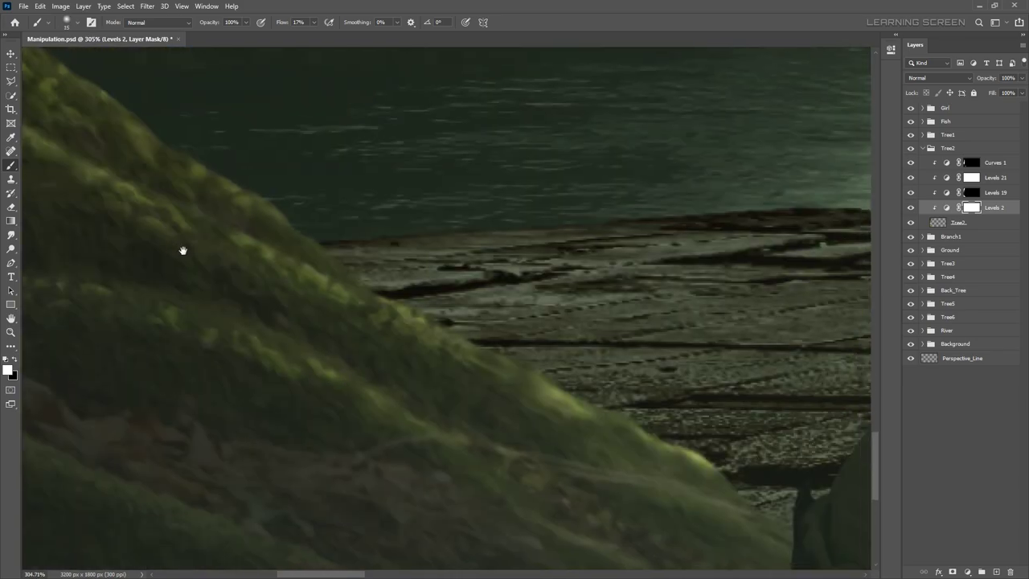
scroll(334, 375, "down", 6)
scroll(334, 375, "up", 1)
key("v")
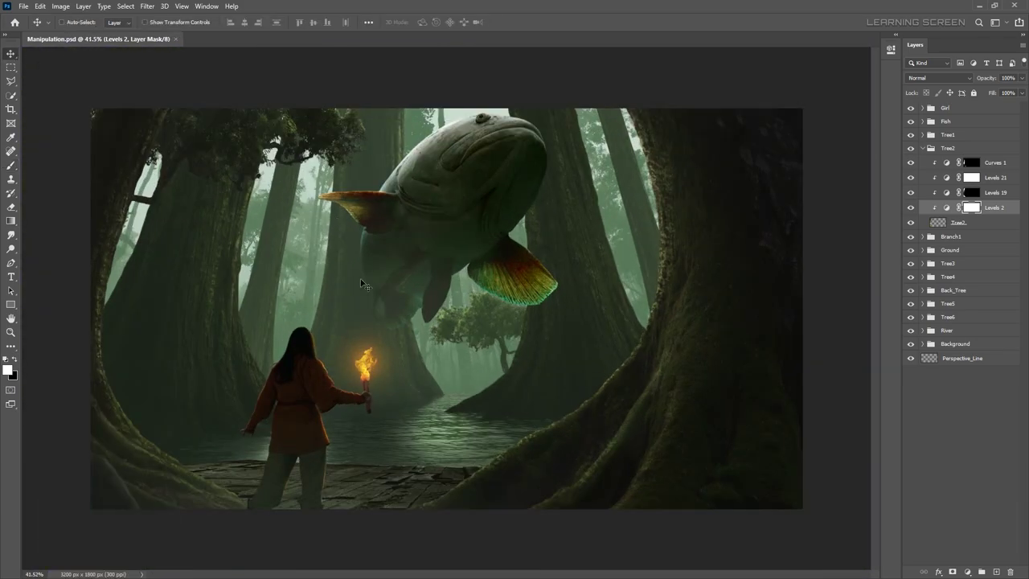
scroll(362, 283, "up", 1)
- Set the brush size to 500 and finish the mask painting
right_click(401, 345)
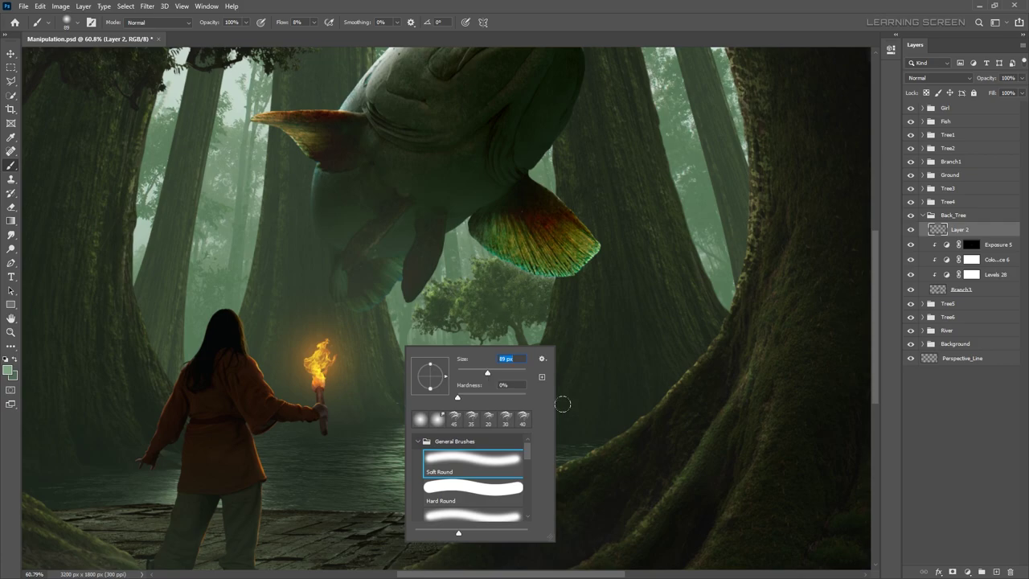
key("Return")
scroll(471, 368, "down", 5)
scroll(756, 255, "up", 2)
key("v")
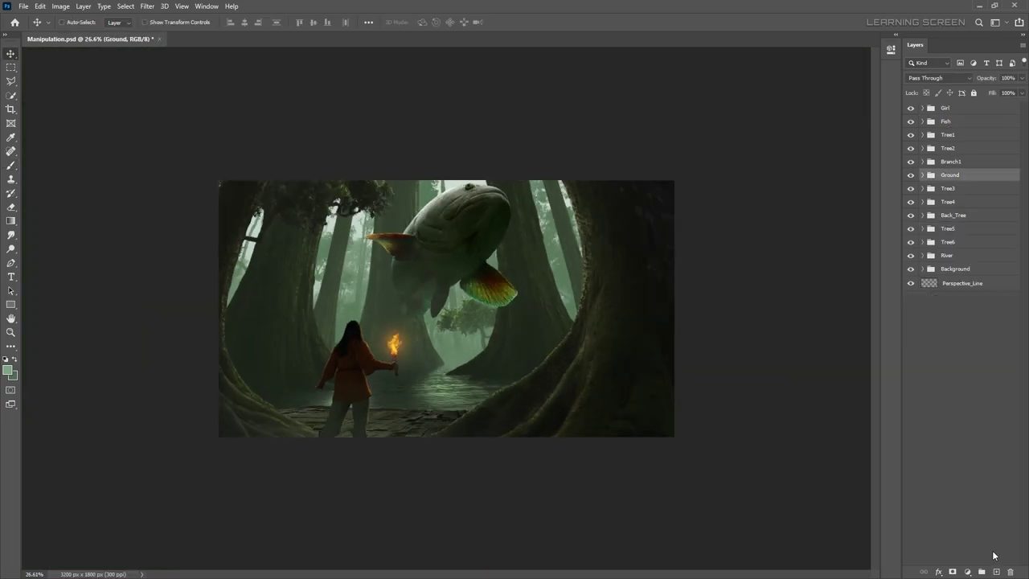
- Paint a soft glow over the fish on a layer set to Color Dodge at 60% fill
right_click(57, 320, "alt+shift")
left_click(374, 241)
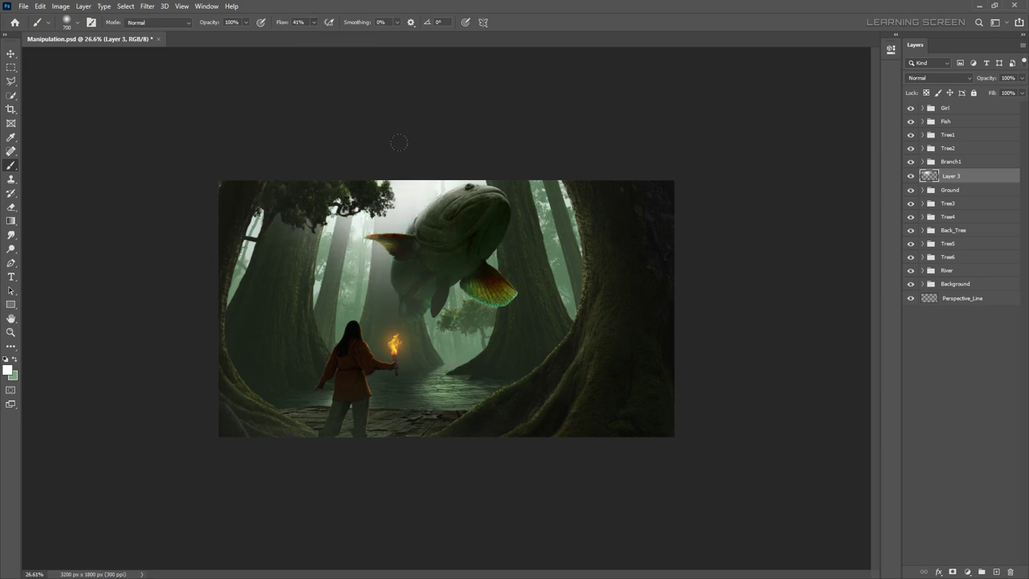
left_click(366, 265)
key("v")
left_click(939, 78)
left_click(924, 179)
left_click_drag(1021, 94, 1002, 107)
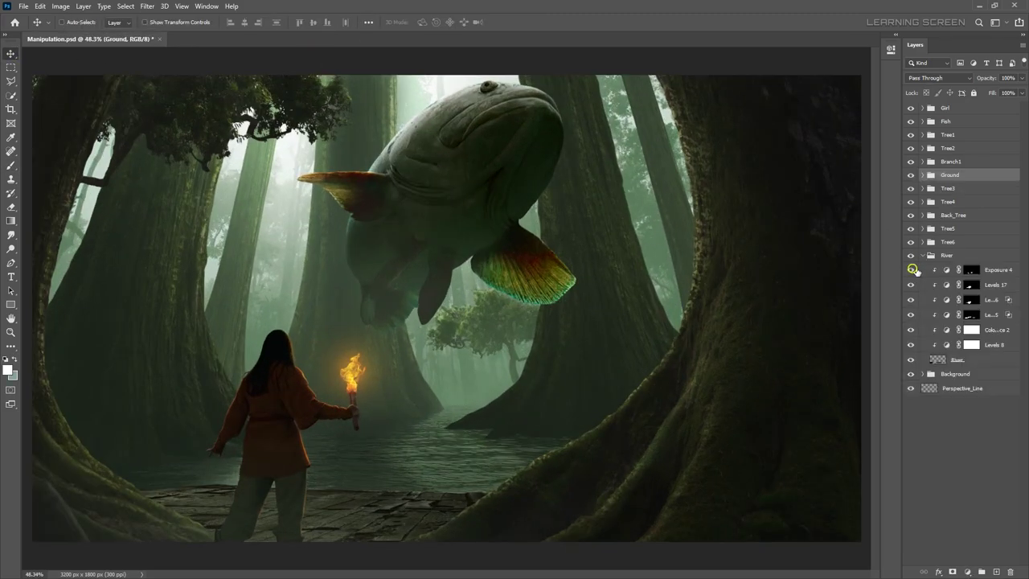
- Invert the Exposure 4 mask to black and paint light back onto the river
left_click(971, 269)
key("ctrl+i")
key("b")
right_click(410, 374)
key("Escape")
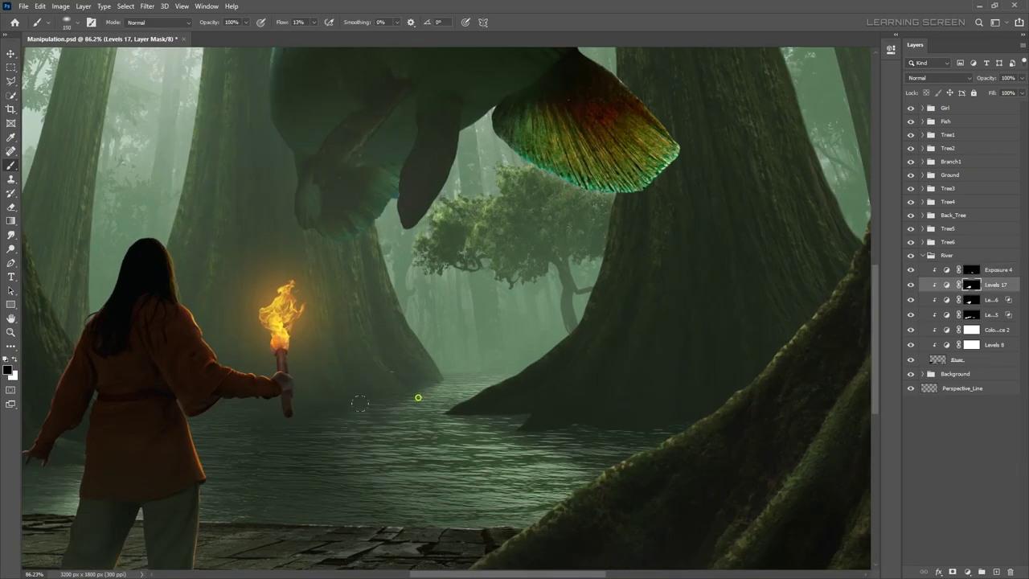
key("ctrl+0")
left_click(14, 359)
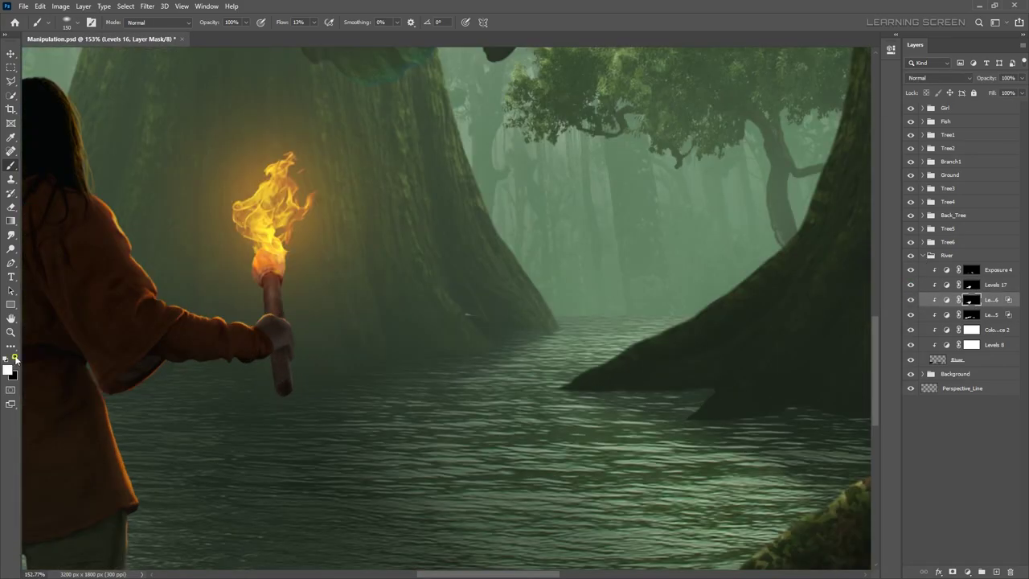
scroll(361, 450, "down", 5)
key("x")
key("ctrl+0")
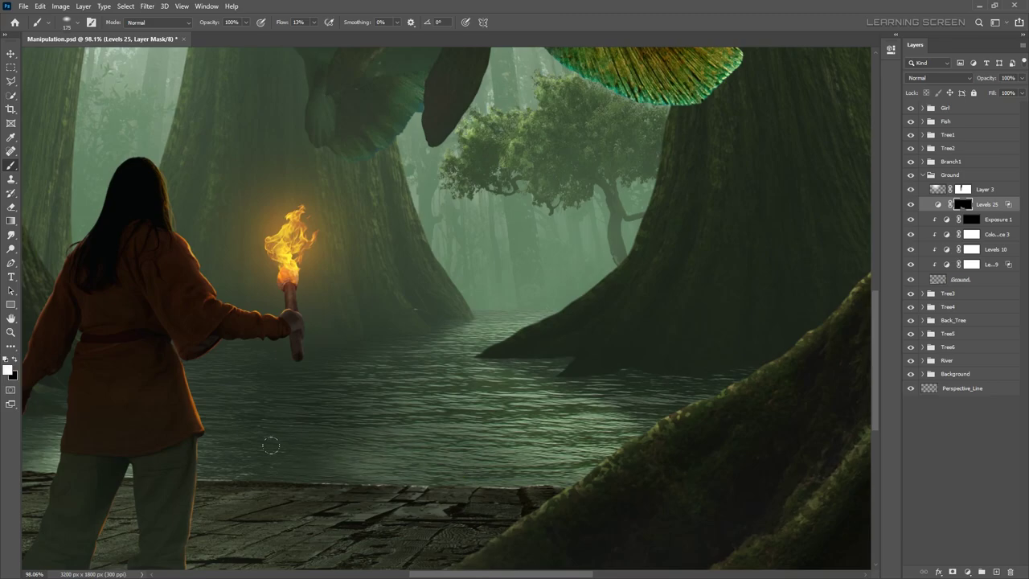
scroll(271, 445, "down", 2)
- Invert the Levels 25 mask to refine the river lighting
key("ctrl+i")
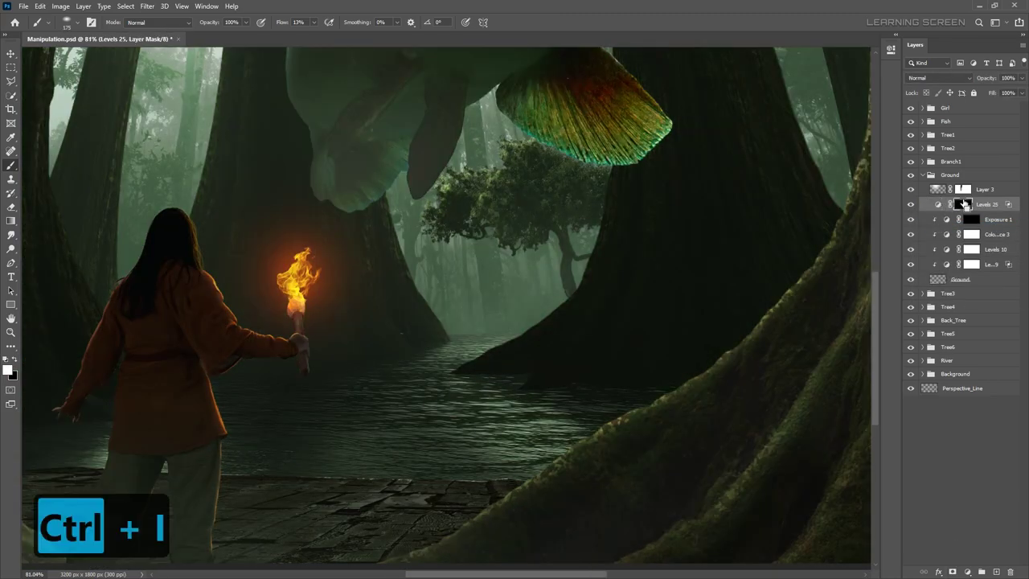
scroll(386, 514, "down", 5)
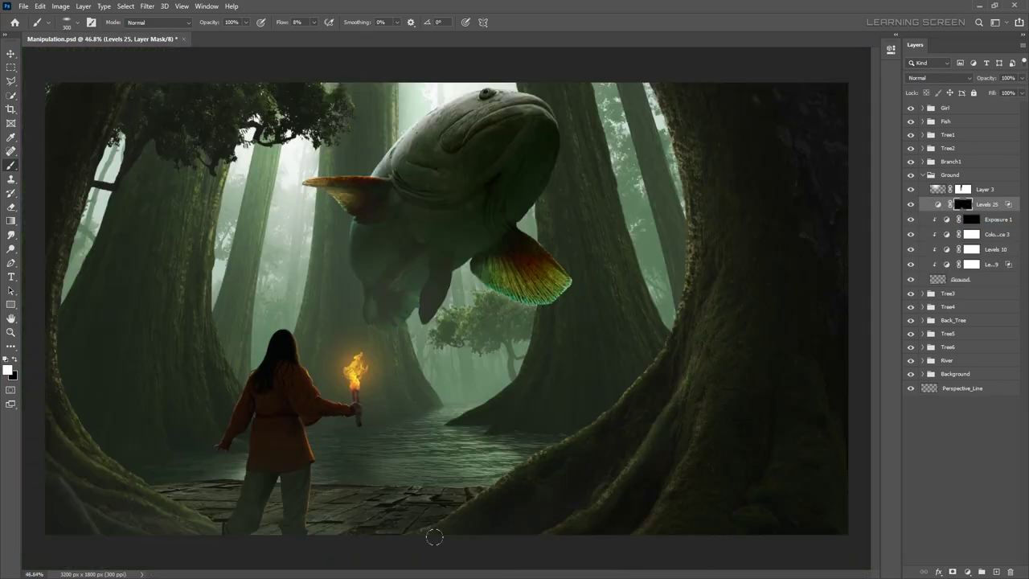
scroll(321, 482, "down", 4)
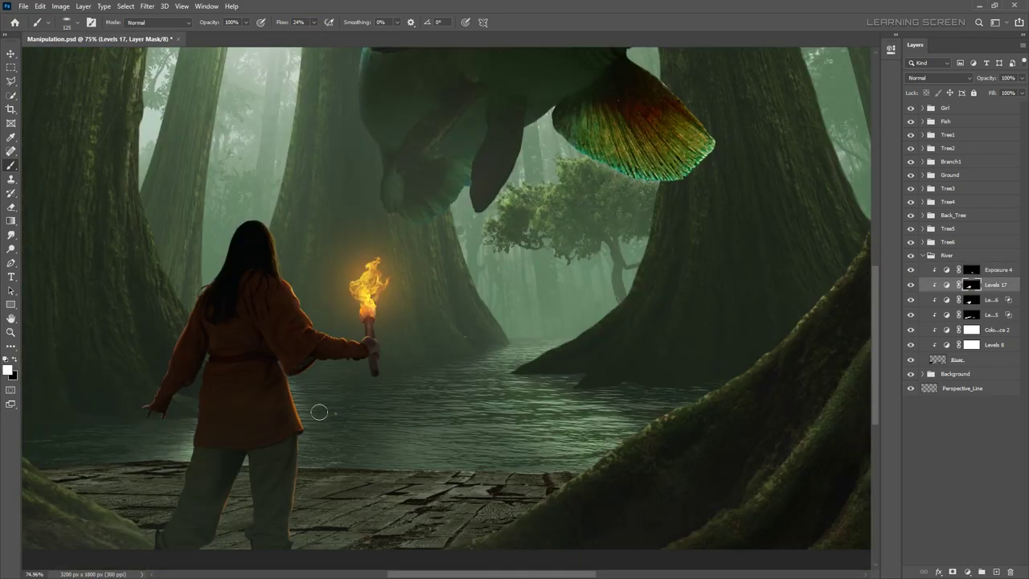
scroll(319, 411, "down", 3)
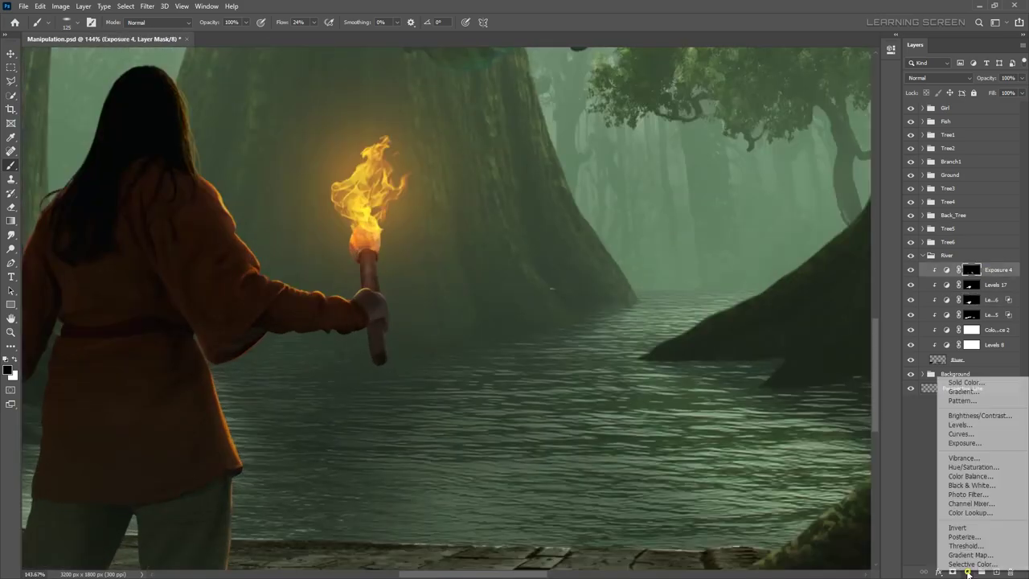
left_click(963, 443)
- Raise the river Exposure to +4.00, fading it from dark water via Blend If, with 13% brush flow
left_click_drag(801, 108, 837, 109)
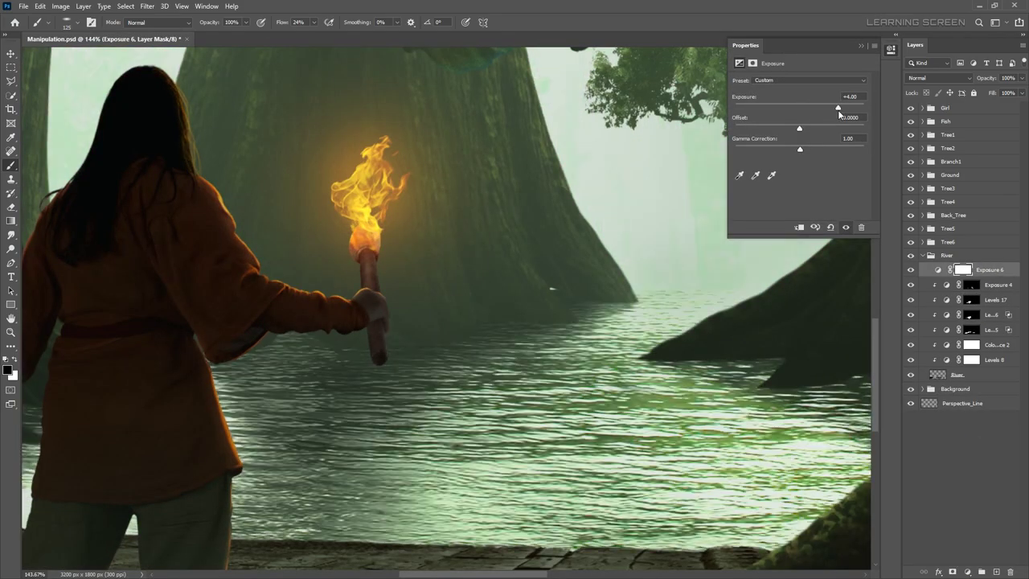
left_click_drag(710, 365, 715, 365)
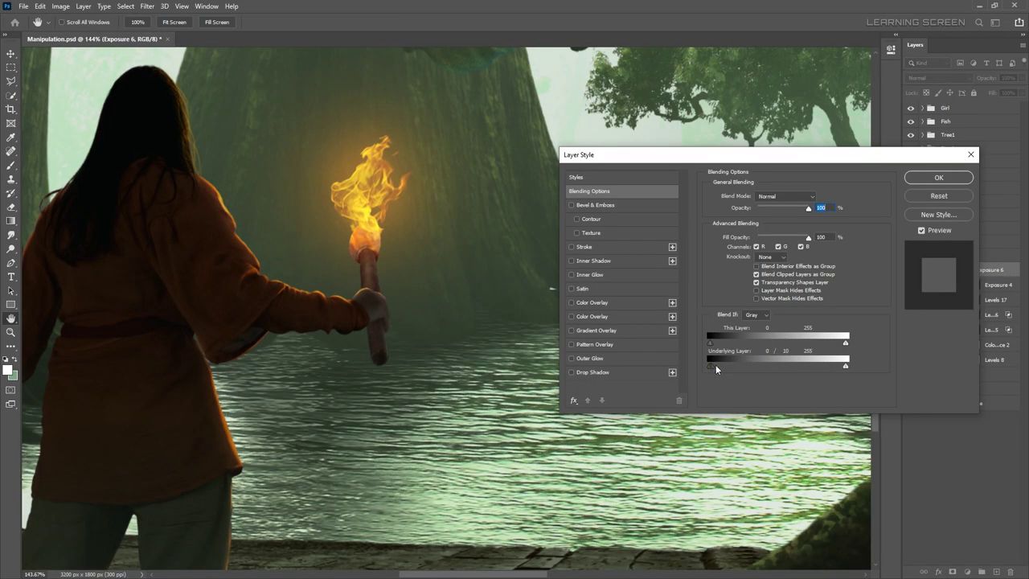
left_click(930, 180)
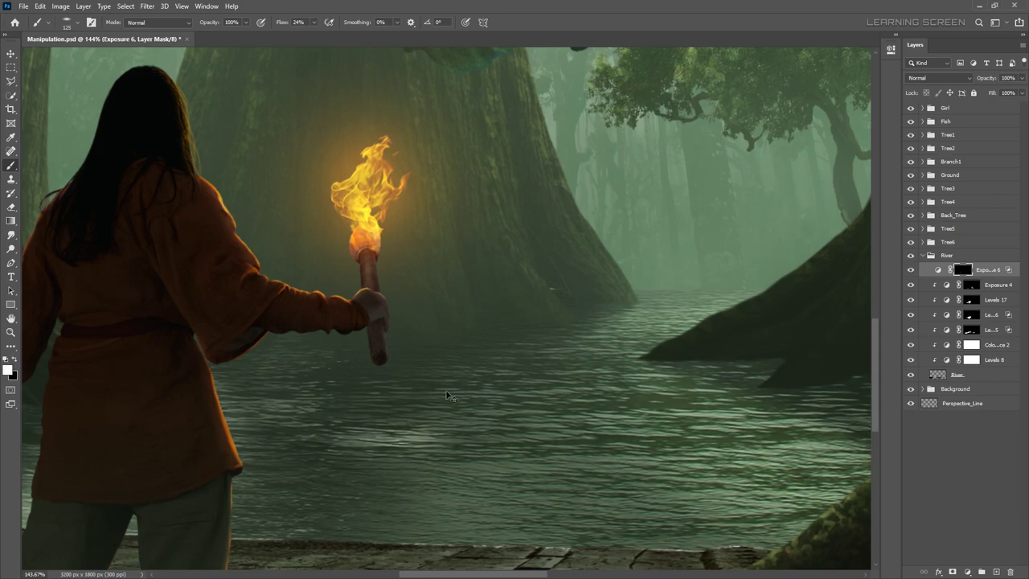
key("shift+1")
key("shift+3")
- Brush the river exposure mask, then move from the River group to the Ground group
scroll(609, 365, "down", 5)
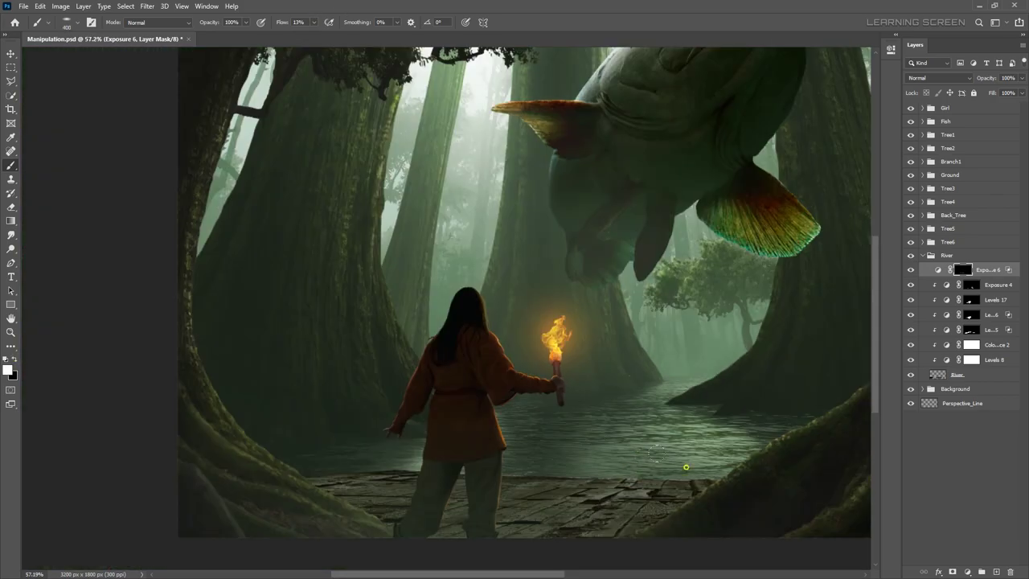
scroll(403, 414, "up", 3)
scroll(533, 484, "down", 5)
scroll(533, 484, "up", 3)
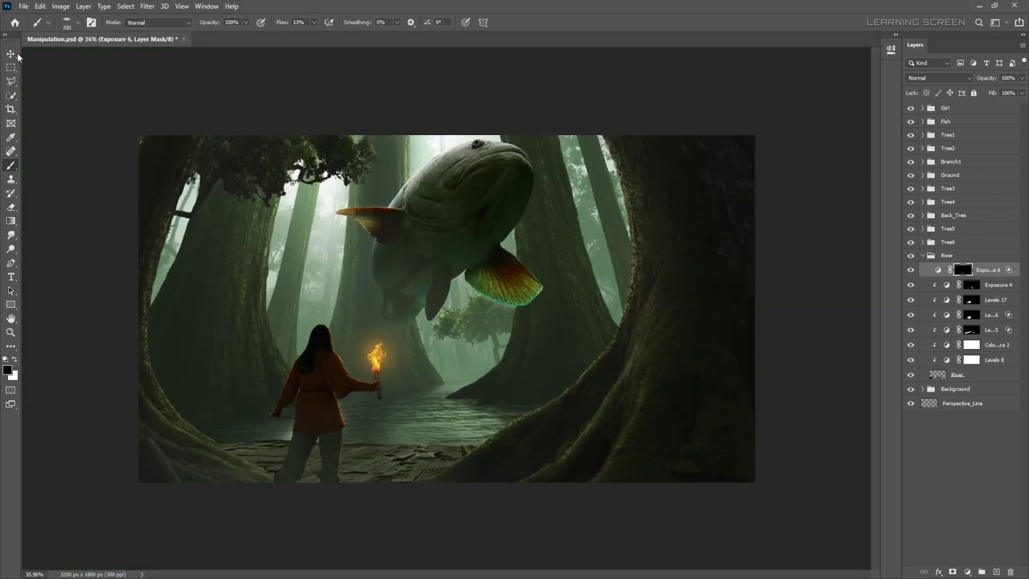
key("v")
scroll(534, 484, "up", 2)
left_click(922, 254)
left_click(921, 174)
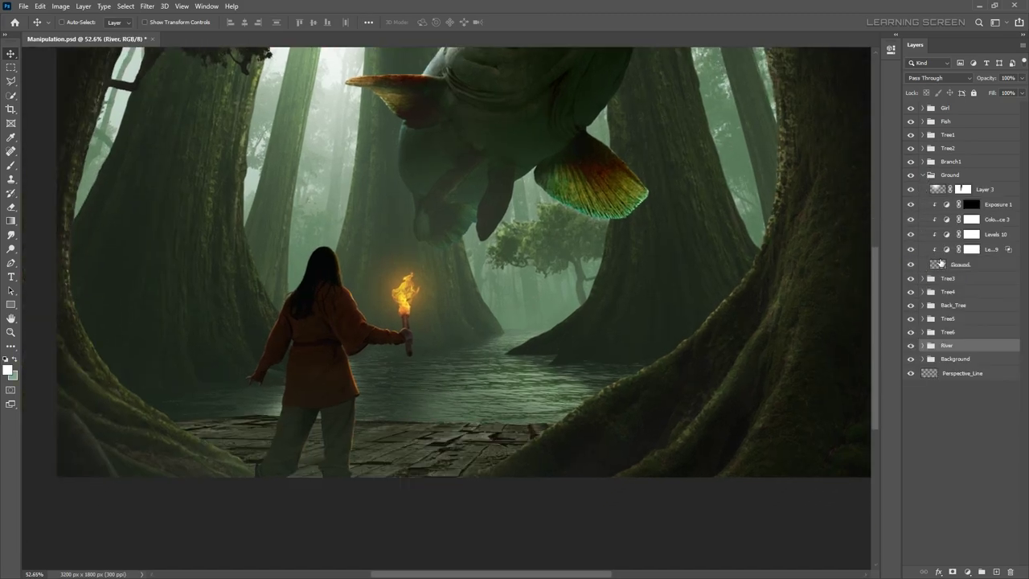
- Add Exposure 7 in the Ground group with Blend If underlying black point at 66
left_click(971, 204)
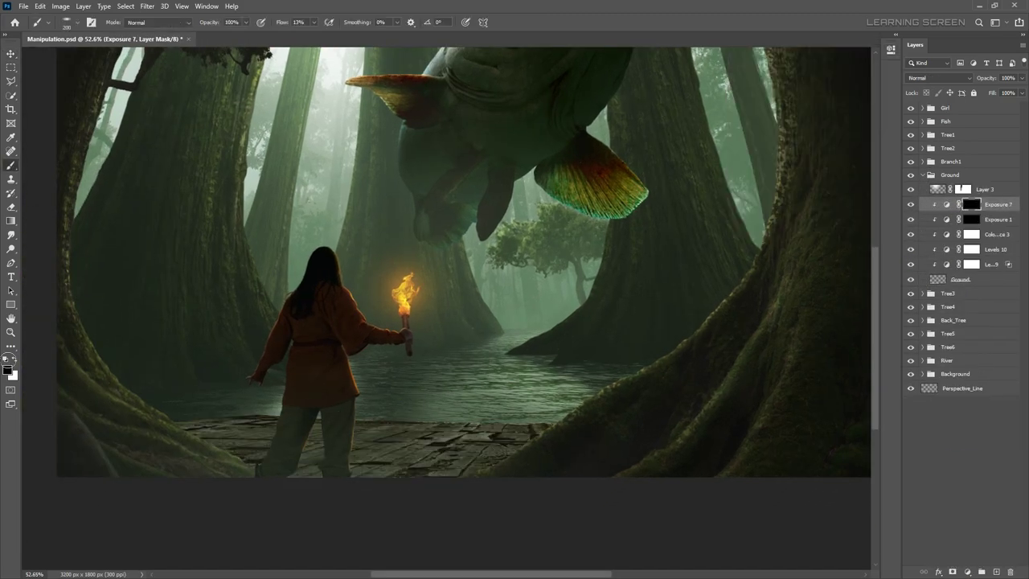
scroll(312, 508, "down", 3)
scroll(322, 401, "up", 4)
right_click(930, 463)
left_click(952, 468)
left_click_drag(708, 365, 744, 368)
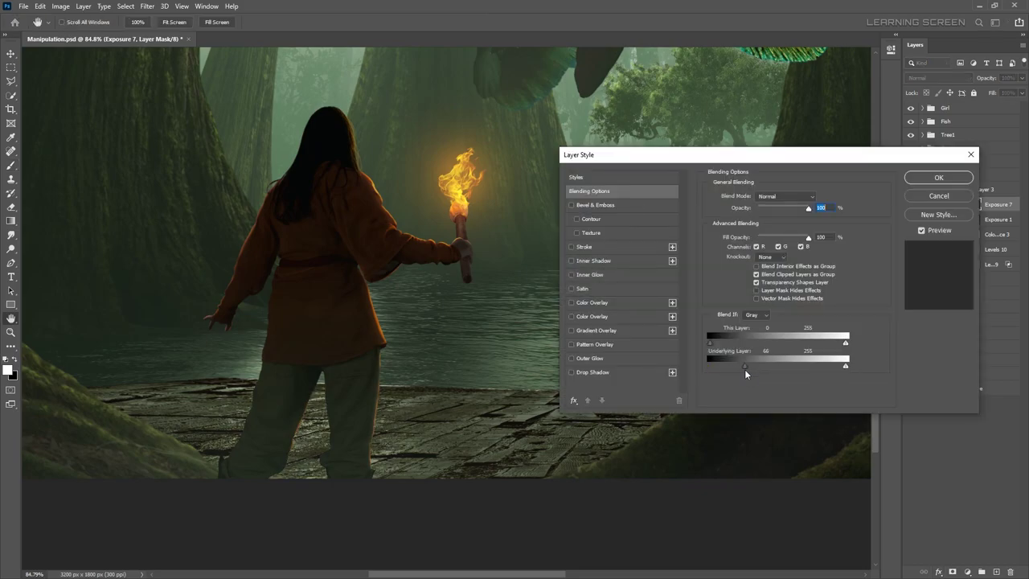
key("Return")
scroll(593, 391, "down", 5)
- Paint white on the Exposure 7 mask to light the stone ground
scroll(248, 390, "up", 6)
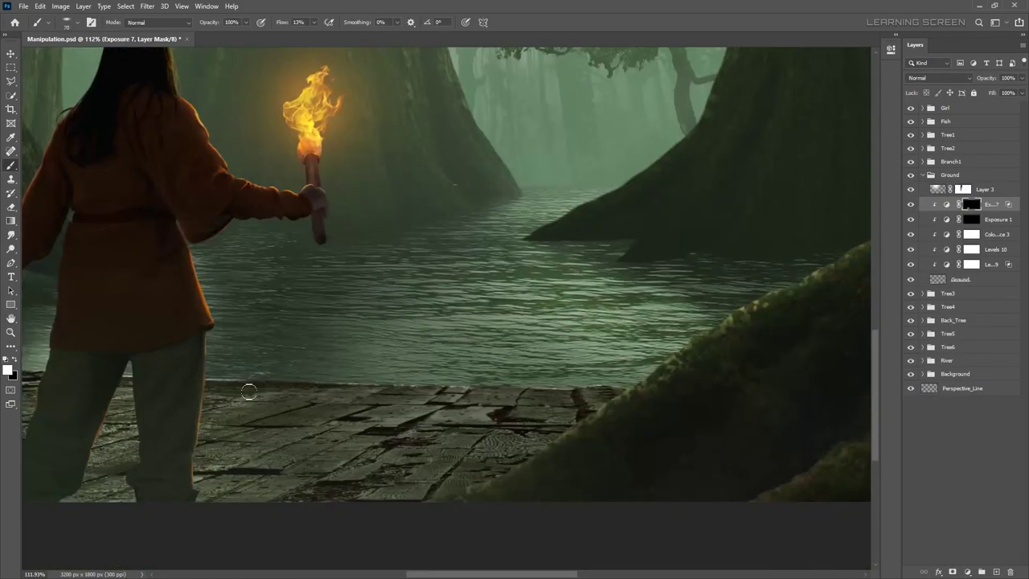
scroll(268, 393, "up", 3)
key("ctrl+z")
scroll(275, 386, "down", 3)
scroll(711, 446, "down", 4)
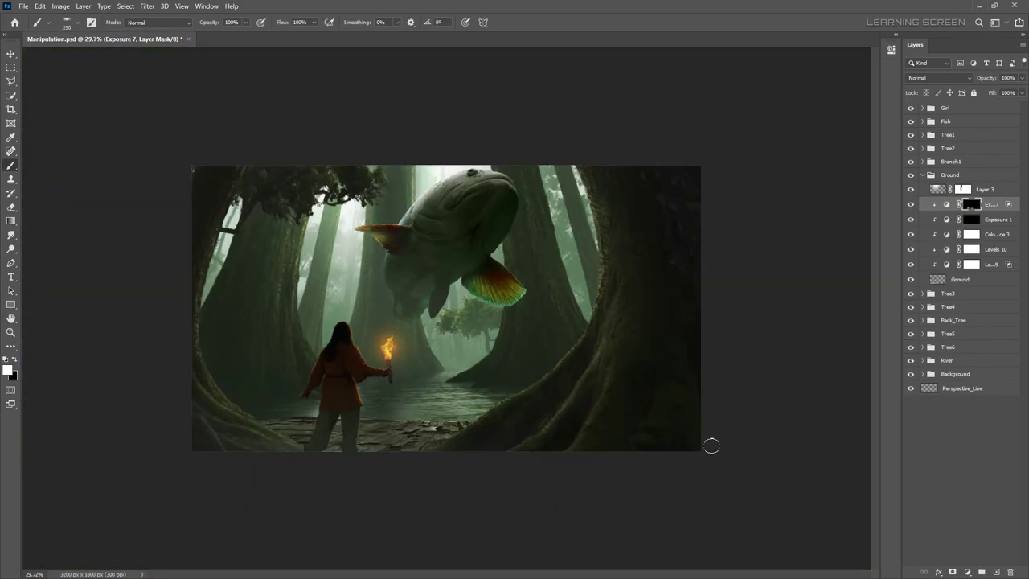
scroll(468, 437, "up", 5)
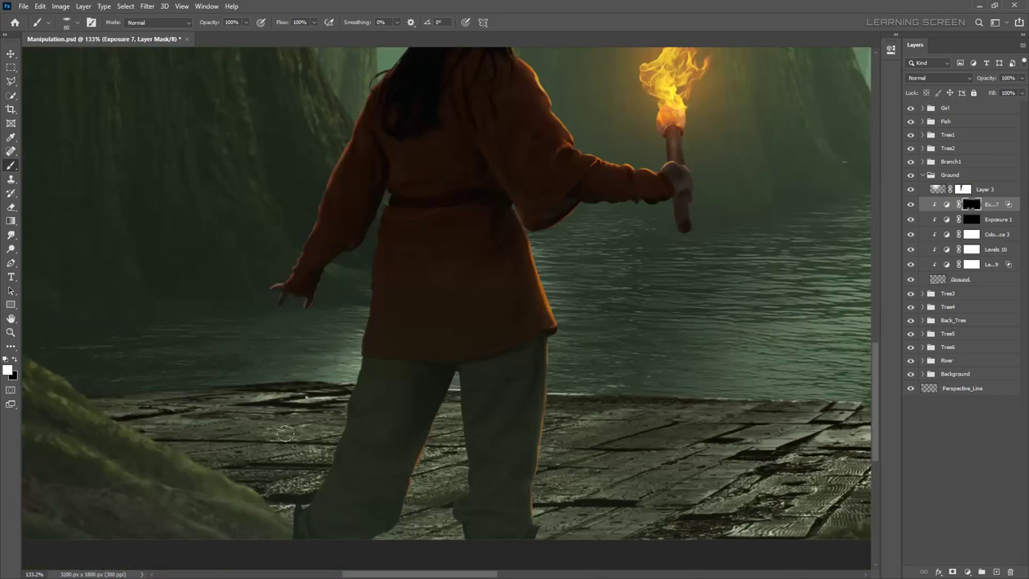
scroll(343, 436, "down", 5)
scroll(343, 436, "up", 5)
- Cap Levels 29 output at 126, invert its mask to black, and set brush flow to 34%
left_click_drag(862, 190, 807, 190)
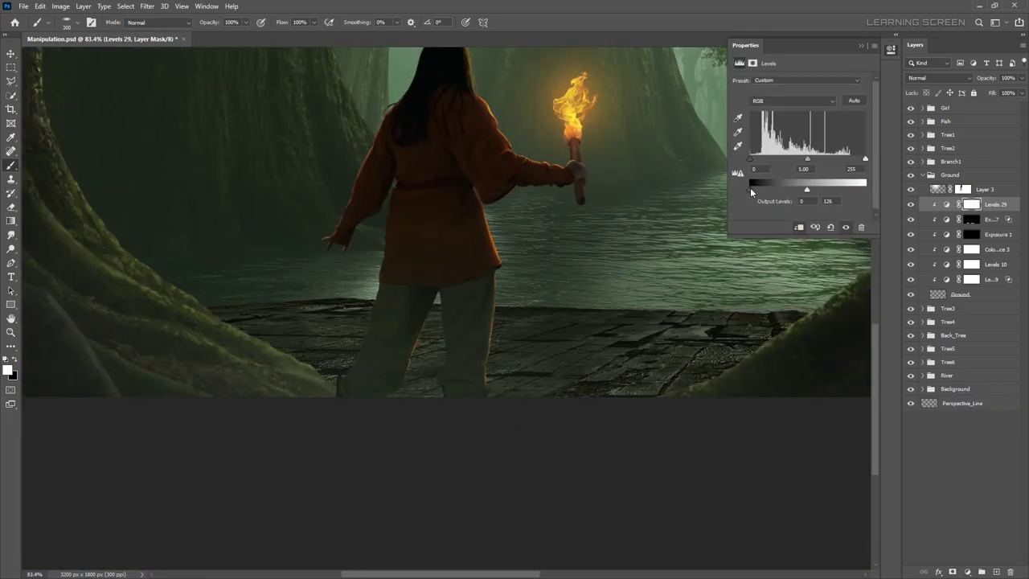
key("ctrl+i")
left_click(890, 49)
left_click_drag(314, 22, 281, 33)
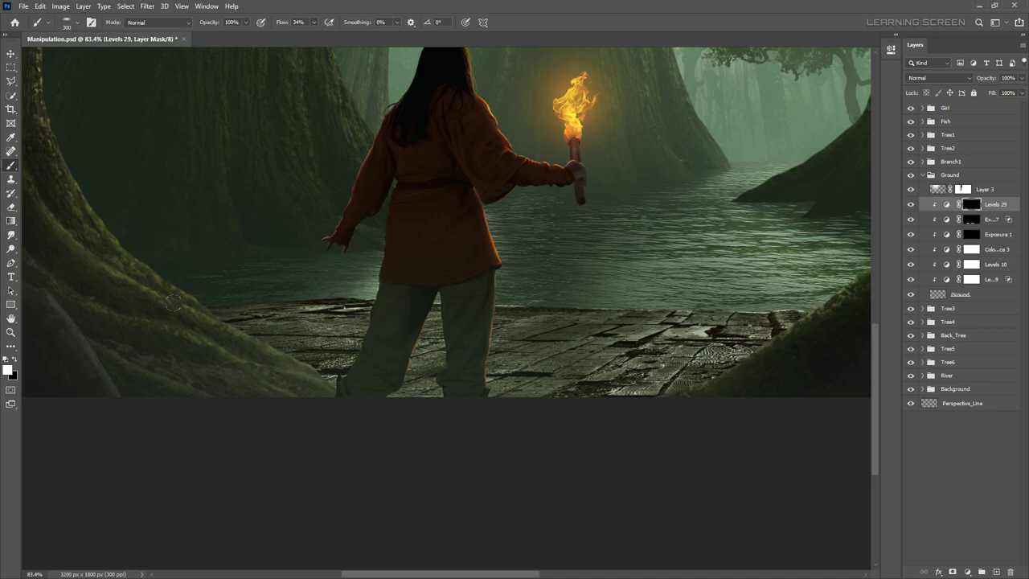
scroll(474, 384, "down", 4)
scroll(252, 437, "down", 2)
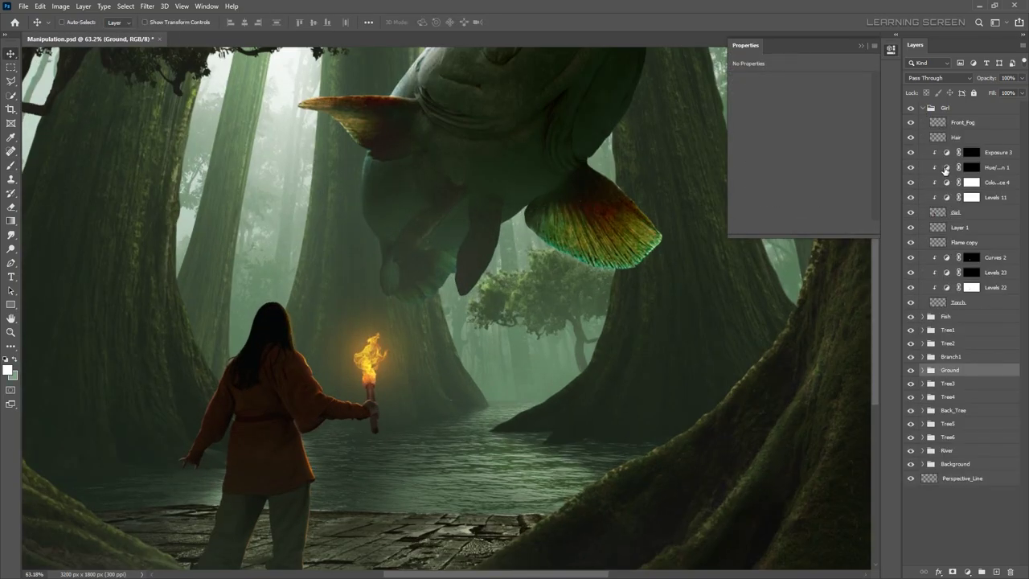
- Add an Exposure 8 adjustment to the Girl layer and invert its mask to black
left_click(860, 45)
scroll(267, 450, "up", 2)
scroll(267, 450, "up", 2)
scroll(267, 450, "down", 2)
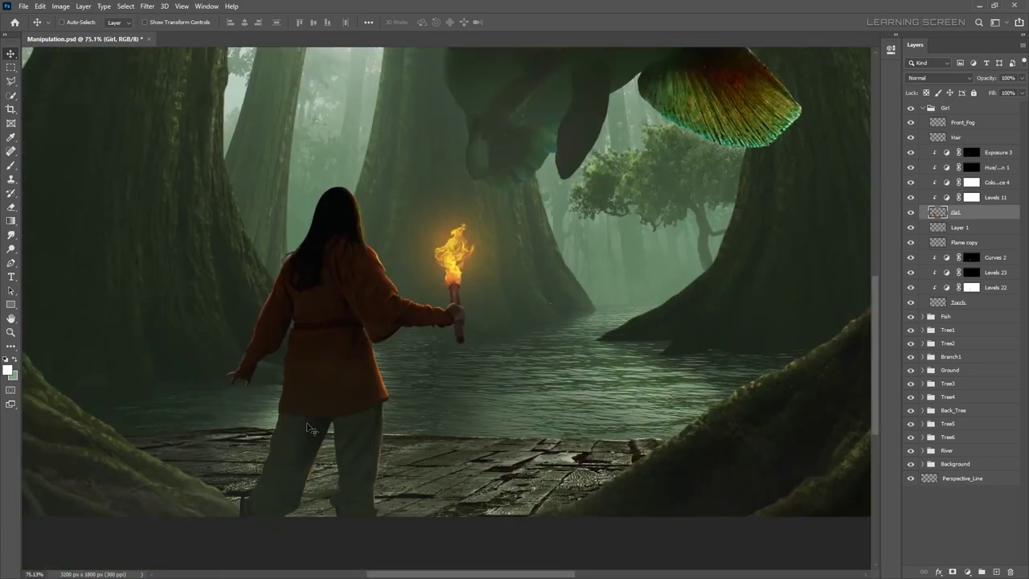
left_click(967, 571)
left_click(964, 443)
key("ctrl+i")
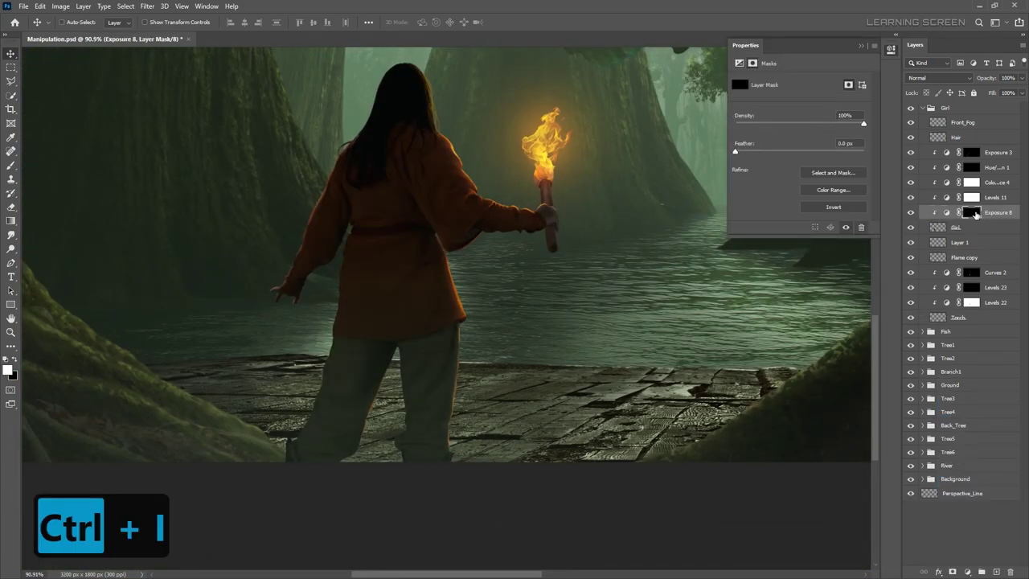
- Switch to the Brush tool, adjust its preset settings and set white as painting colour
key("ctrl+1")
key("b")
right_click(291, 225)
key("Return")
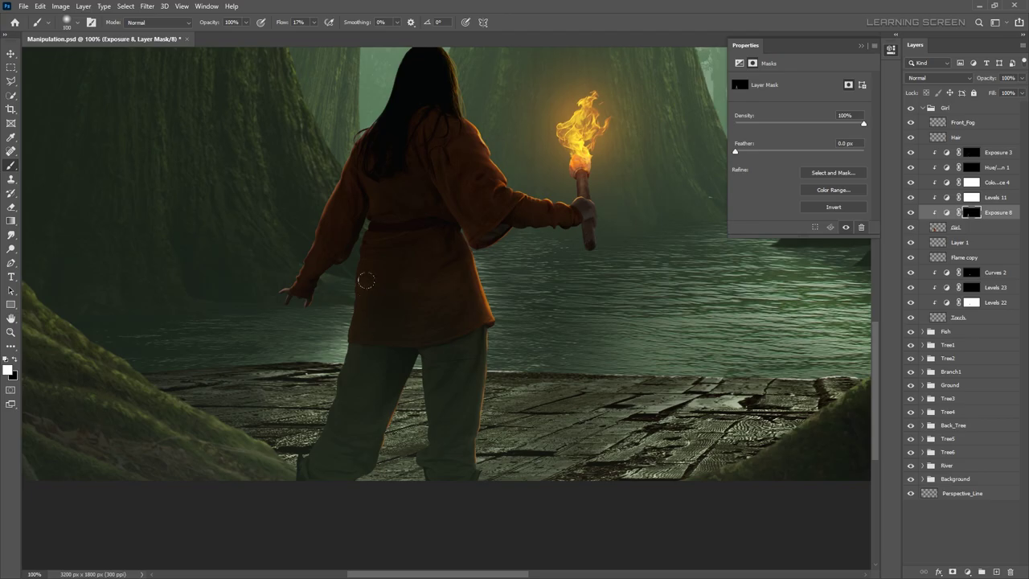
scroll(239, 461, "down", 2)
scroll(273, 472, "up", 3)
key("x")
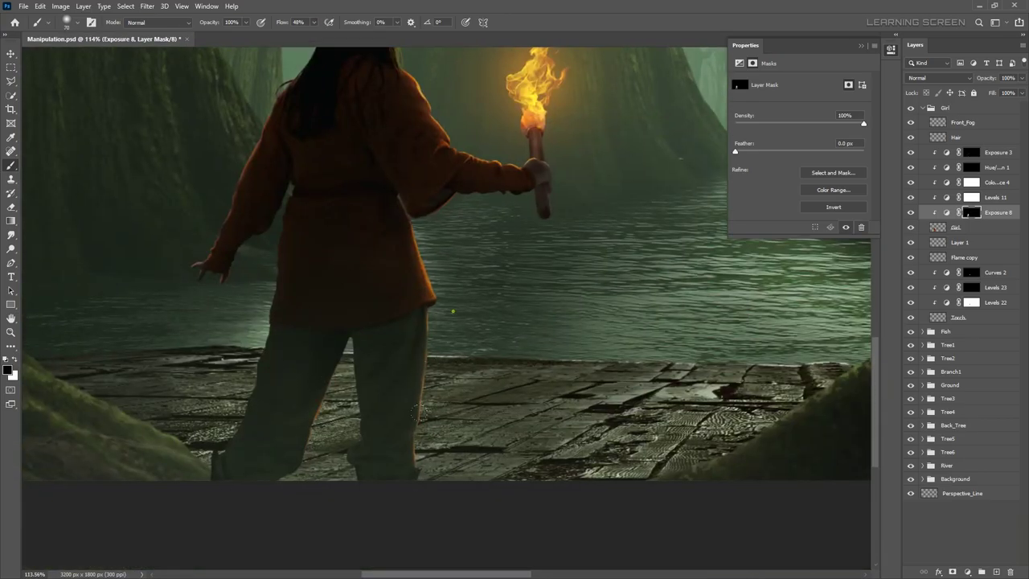
key("x")
scroll(385, 322, "up", 1)
scroll(321, 362, "up", 2)
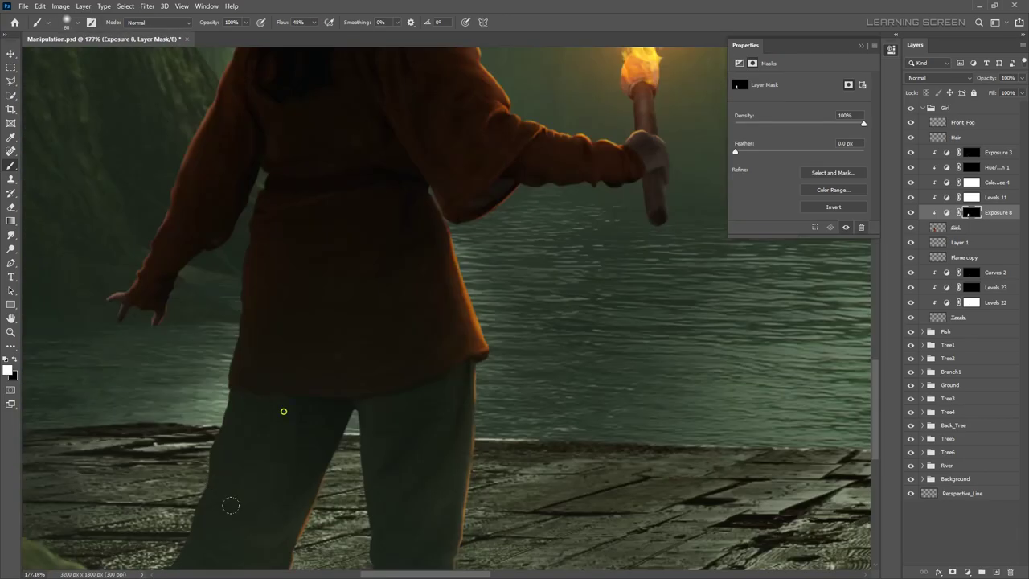
scroll(230, 504, "up", 1)
- Paint black at 5% brush flow along the edge of the girl's trousers
key("x")
scroll(356, 287, "up", 2)
key("alt+bracketright")
scroll(287, 354, "up", 3)
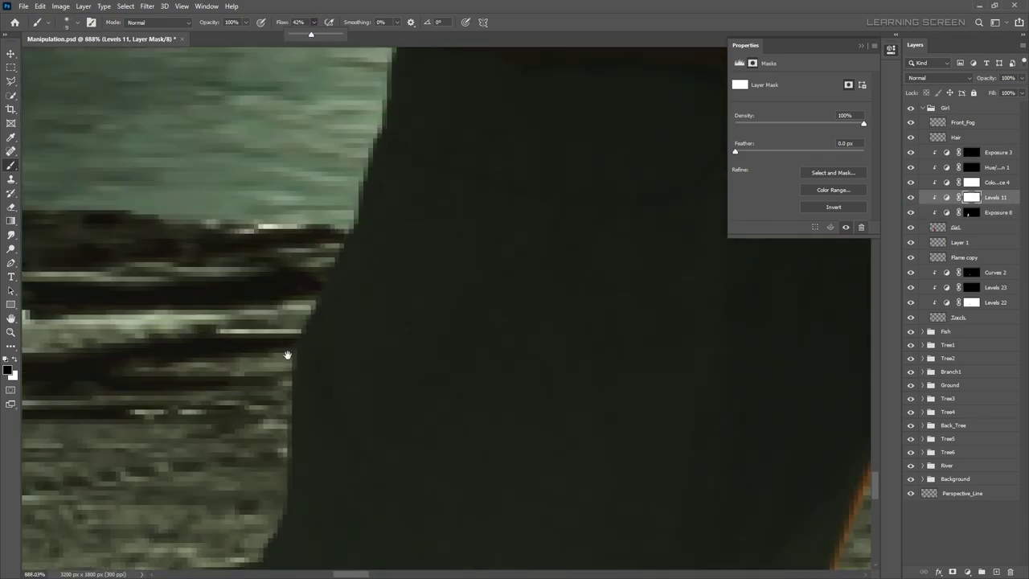
left_click_drag(286, 354, 302, 275)
key("shift+0")
key("shift+5")
- Refine the trousers mask with low-flow strokes, undoing one stroke
scroll(244, 443, "down", 3)
scroll(238, 443, "down", 1)
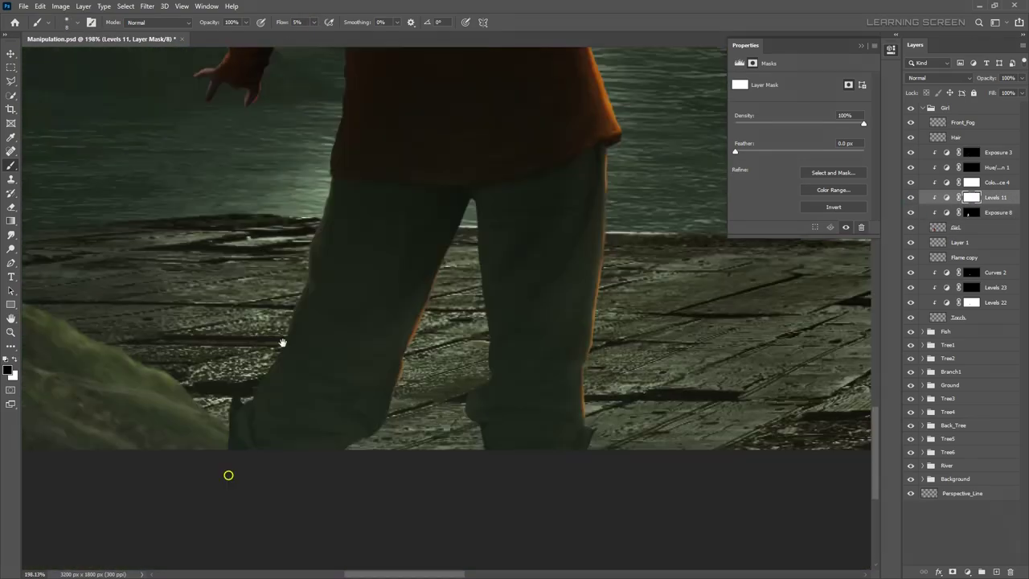
scroll(282, 344, "up", 1)
scroll(297, 170, "down", 1)
scroll(297, 170, "up", 3)
scroll(218, 374, "up", 1)
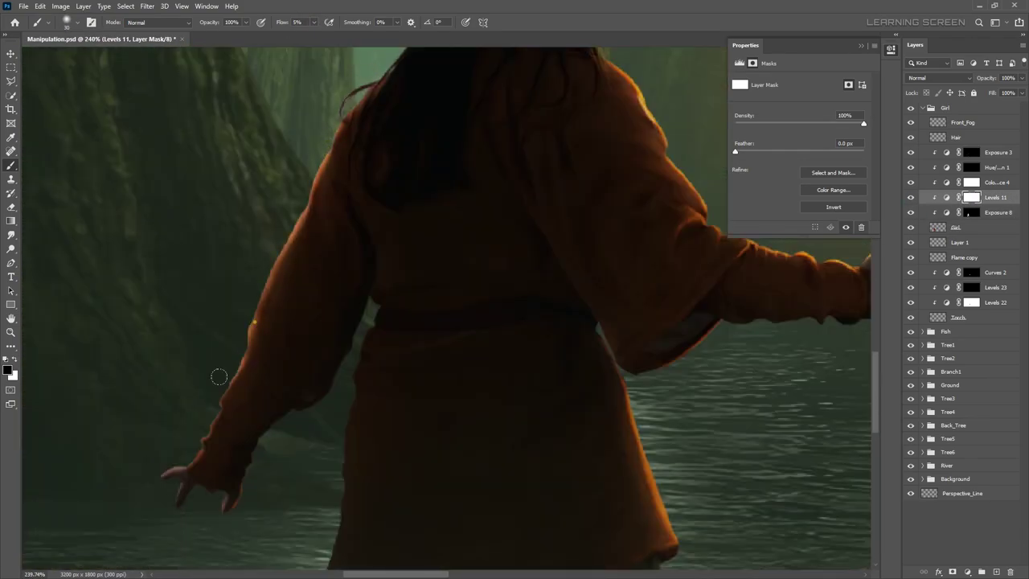
scroll(217, 374, "up", 3)
scroll(253, 295, "down", 4)
key("ctrl+z")
scroll(253, 296, "down", 1)
scroll(356, 418, "down", 3)
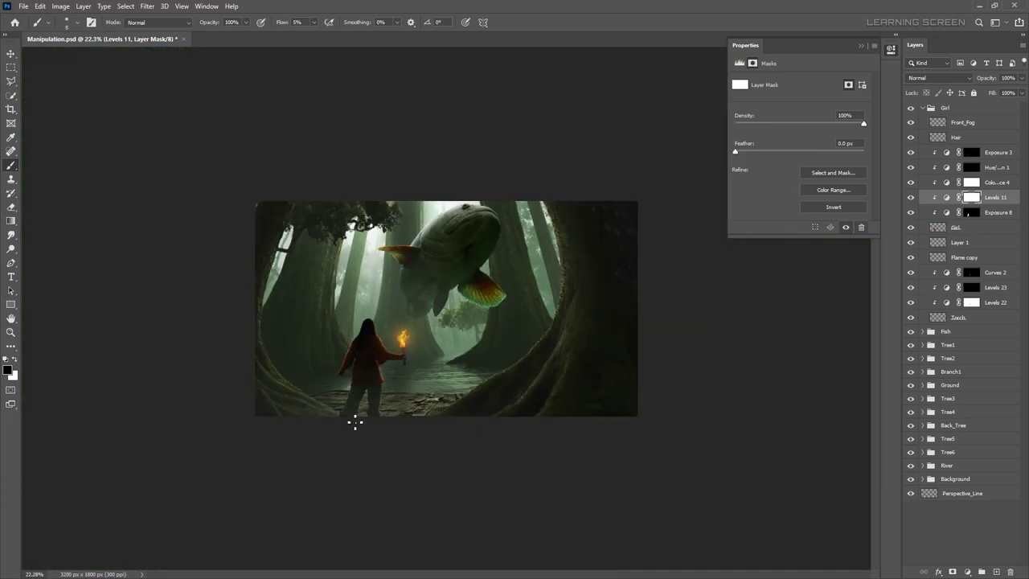
scroll(356, 417, "up", 3)
- Paint black on the Exposure 3 mask around the girl's back and save the composite
key("x")
key("alt+bracketright")
key("alt+bracketright")
key("alt+bracketright")
key("x")
scroll(293, 307, "up", 2)
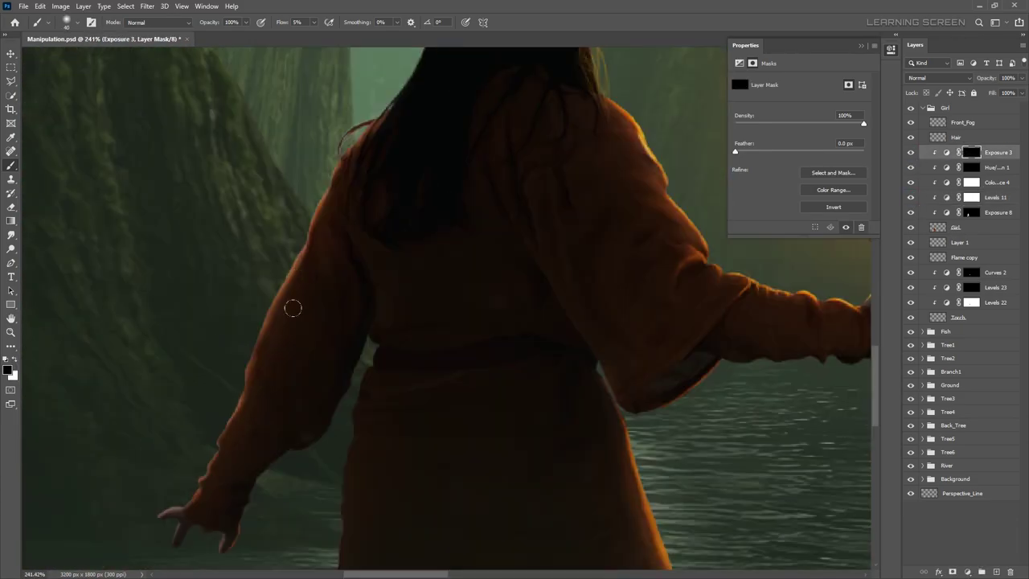
scroll(247, 386, "down", 5)
scroll(397, 345, "up", 1)
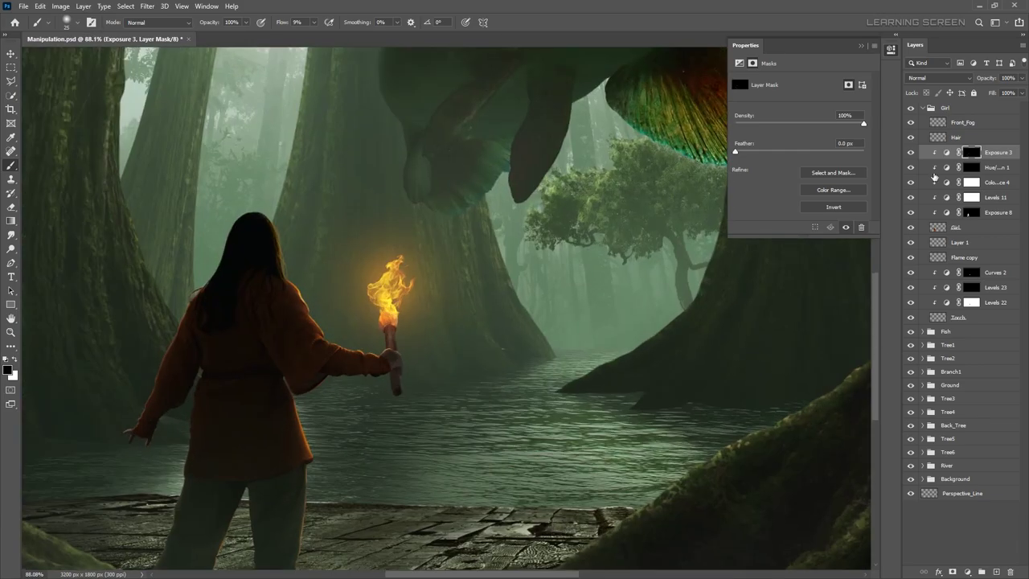
scroll(397, 345, "up", 2)
scroll(222, 484, "down", 4)
key("ctrl+s")
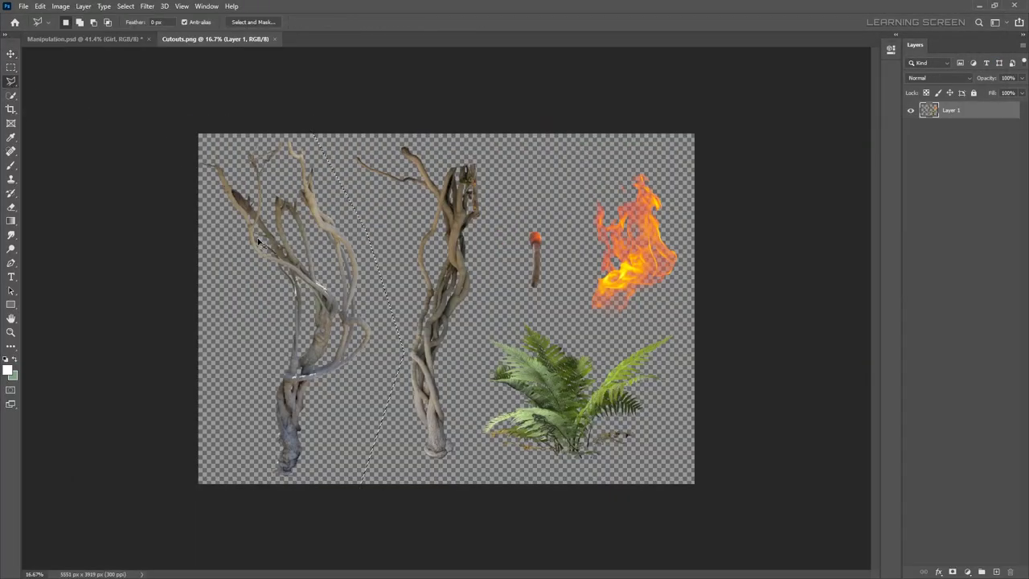
- Paste the branch cutout into the composite, scale and rotate it, and name it Root1
key("ctrl+c")
key("ctrl+Tab")
key("ctrl+v")
key("ctrl+t")
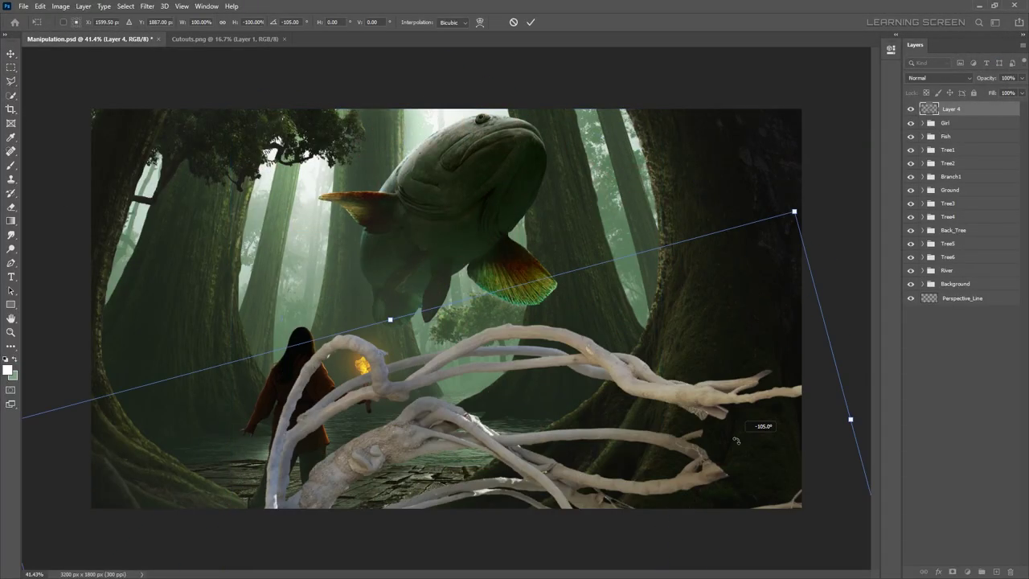
left_click_drag(850, 418, 482, 474)
key("Return")
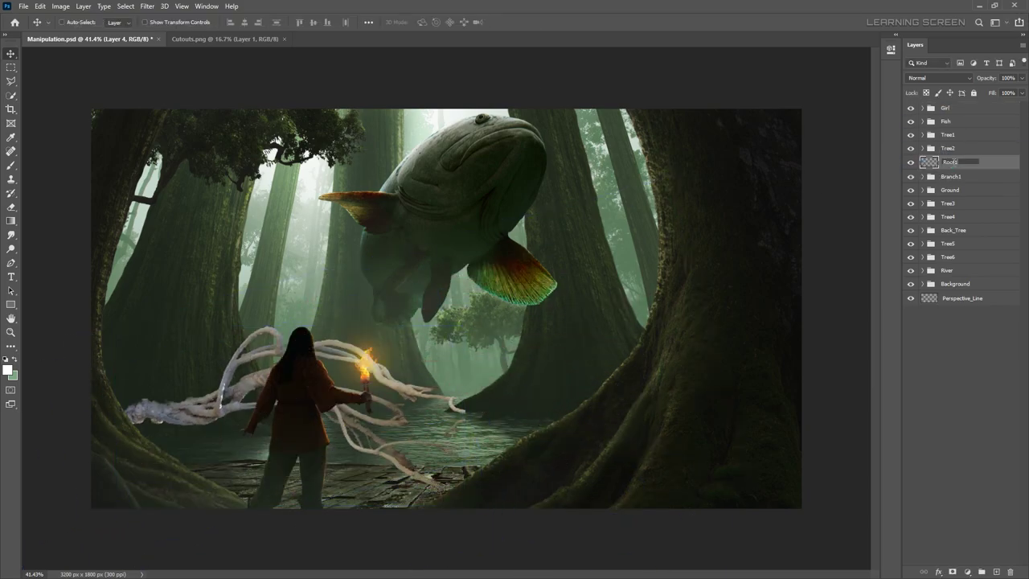
key("Return")
- Shrink Root1, move it beneath the Tree3 group, and rotate it beside the river tree
key("ctrl+t")
left_click_drag(466, 326, 242, 364)
left_click_drag(915, 193, 916, 211)
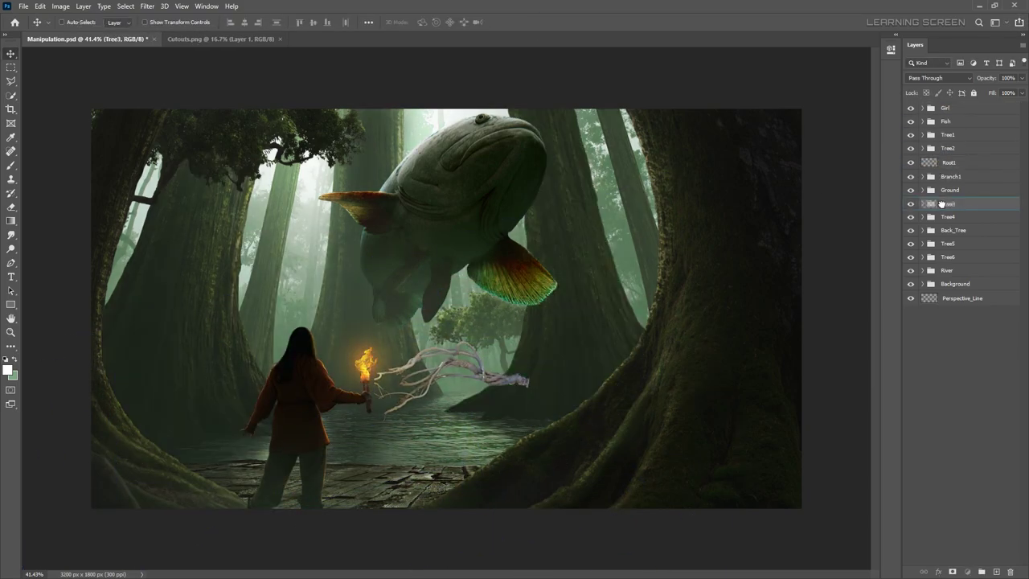
scroll(492, 379, "up", 5)
key("ctrl+t")
mouse_move(562, 305)
left_mouse_down()
mouse_move(548, 338)
mouse_move(477, 362)
left_mouse_up()
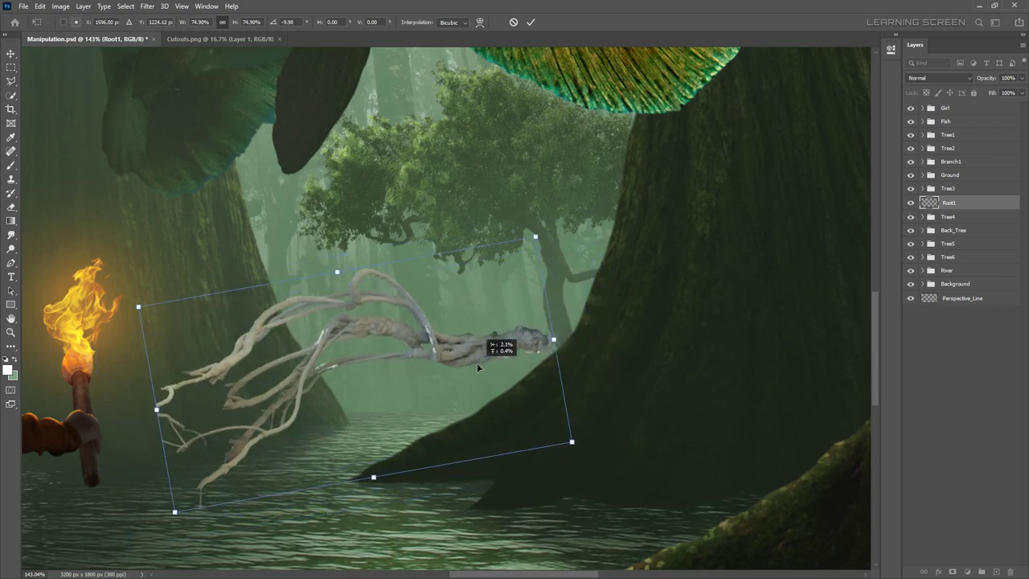
key("Return")
left_click(39, 5)
- Puppet Warp Root1 with pins to bend its end toward the tree
left_click(140, 231)
left_click(188, 443)
left_click(361, 341)
key("Return")
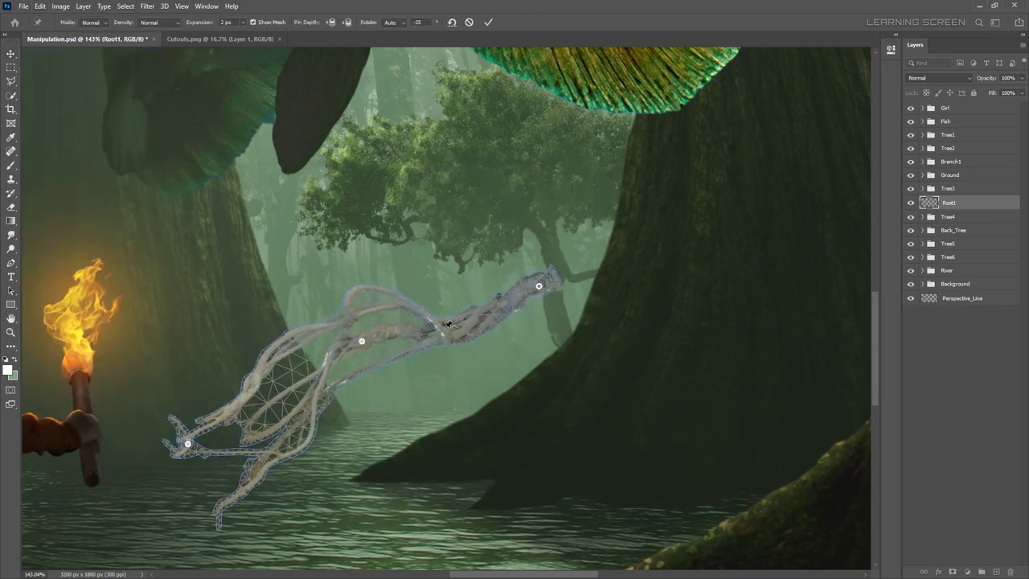
mouse_move(531, 355)
left_mouse_down()
mouse_move(572, 285)
mouse_move(495, 351)
mouse_move(557, 328)
mouse_move(467, 356)
mouse_move(490, 400)
left_mouse_up()
key("Return")
key("ctrl+t")
key("Return")
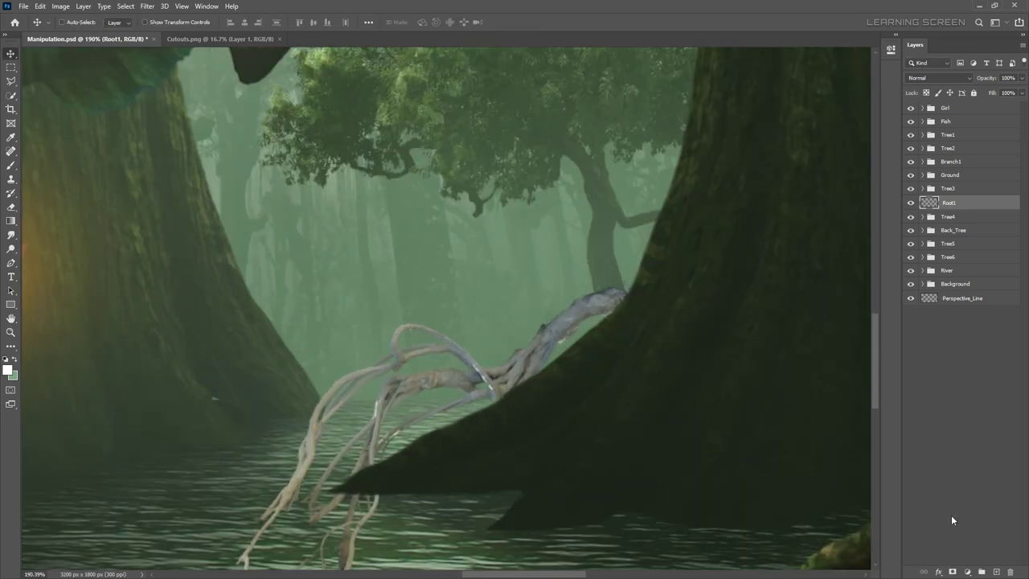
- Darken Root1 with a clipped Levels 30 adjustment, output capped at 51
left_click(967, 571)
key("ctrl+alt+g")
left_click_drag(750, 188, 774, 191)
- Add a clipped Color Balance 7 layer to Root1 and raise its Levels output black to 20
left_click(966, 571)
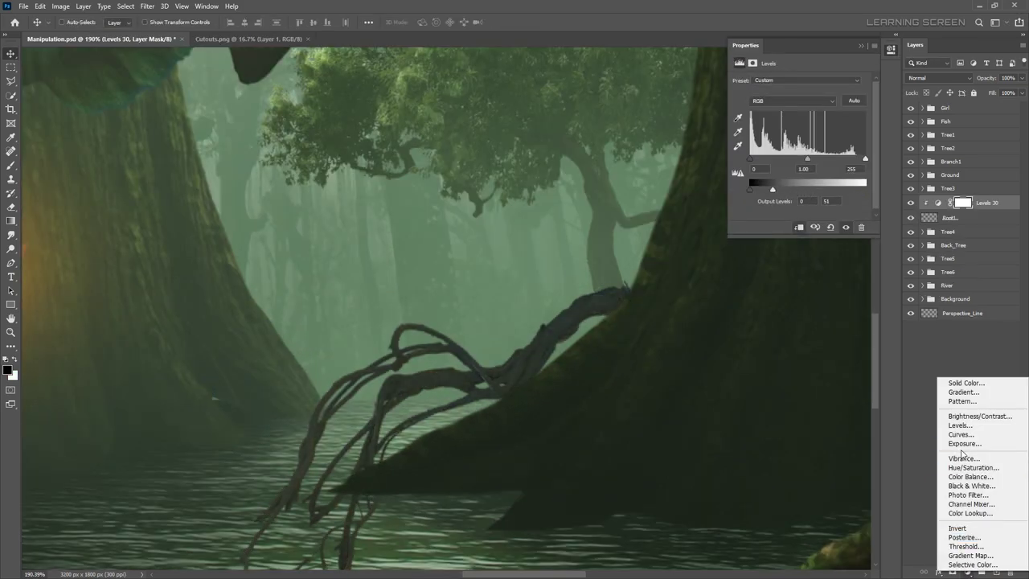
left_click(941, 480)
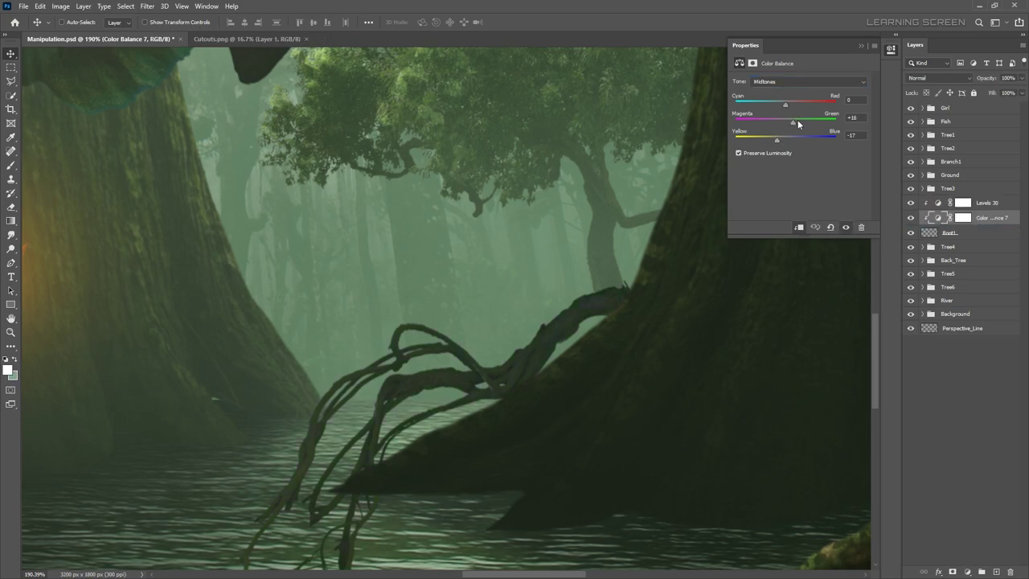
key("alt+]")
left_click_drag(750, 188, 758, 187)
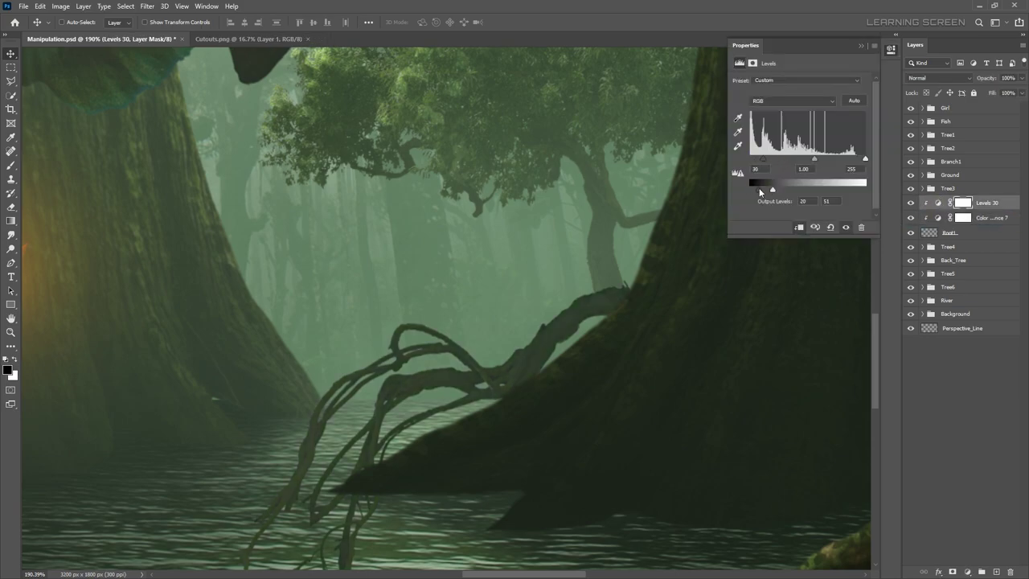
- Try warping Root1 toward the tree base, then undo the warp
scroll(271, 302, "up", 3)
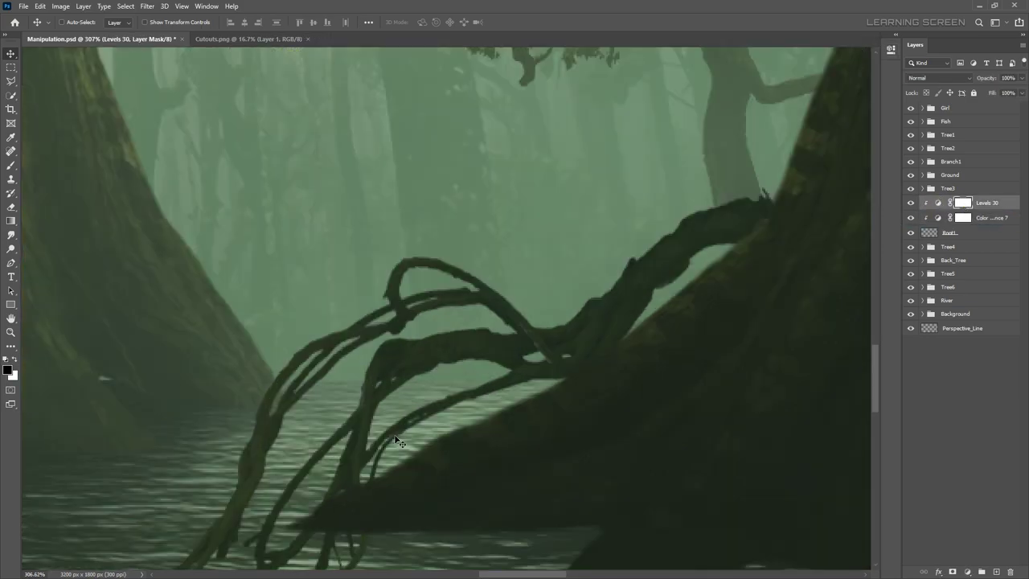
key("l")
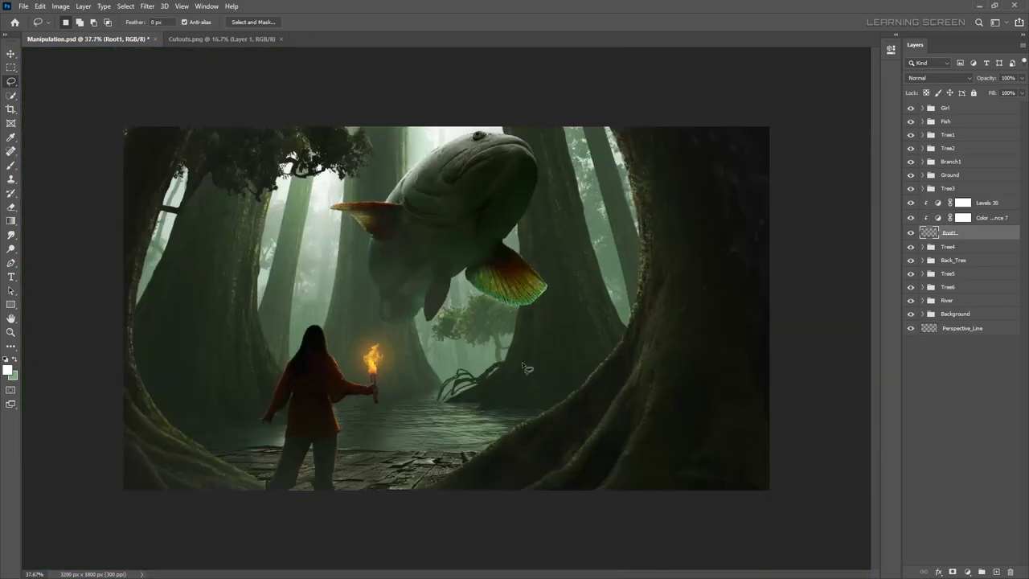
key("ctrl+t")
left_click_drag(400, 470, 400, 462)
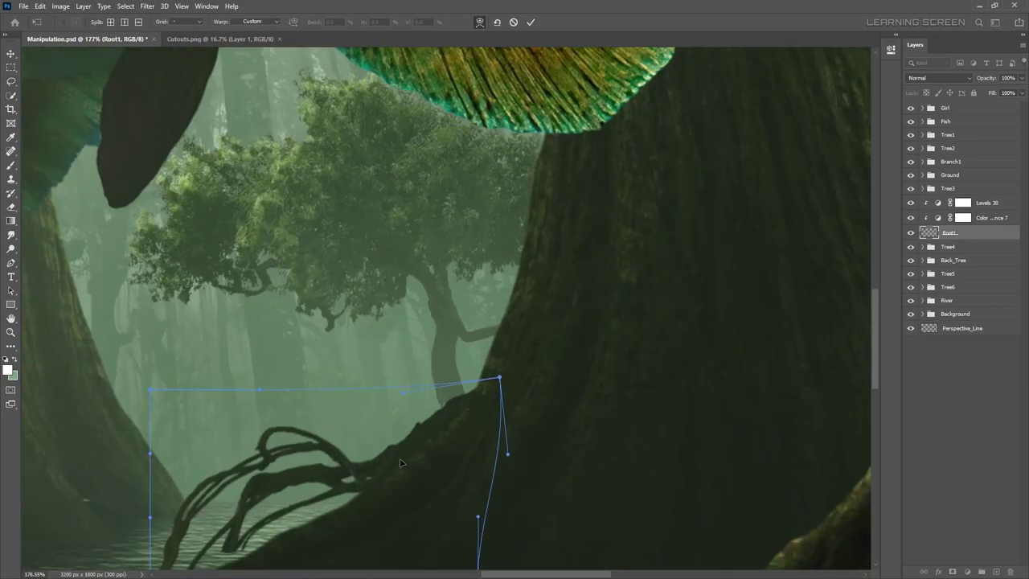
key("ctrl+z")
scroll(487, 325, "down", 5)
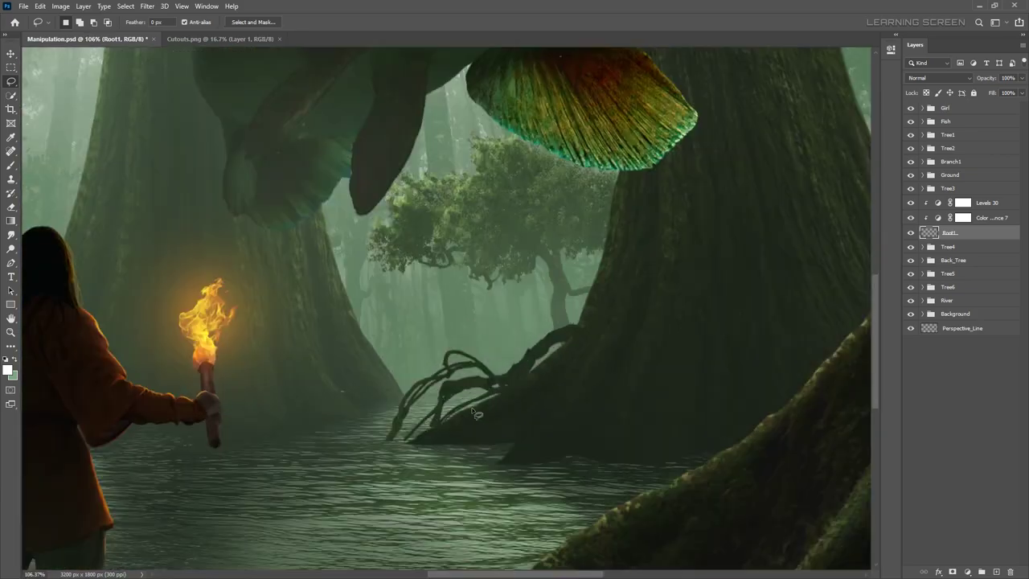
- Paste a second root cutout and shrink, rotate and place it at the lower-left tree base
key("ctrl+Tab")
left_click(46, 42)
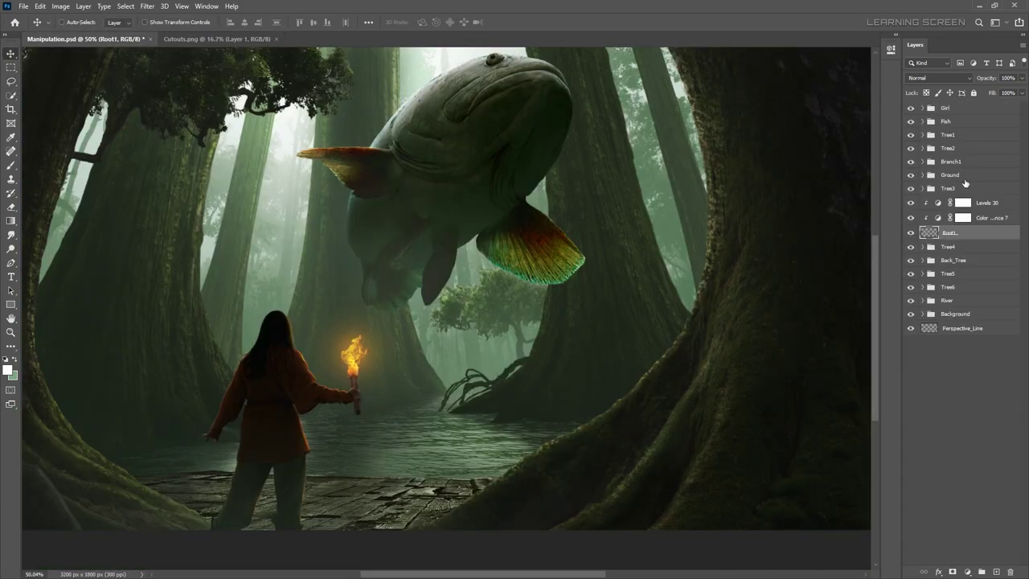
key("ctrl+v")
key("ctrl+t")
left_click_drag(570, 464, 265, 471)
left_click_drag(233, 394, 370, 359)
- Puppet Warp the second root to bend it along the tree base
key("Return")
left_click(39, 5)
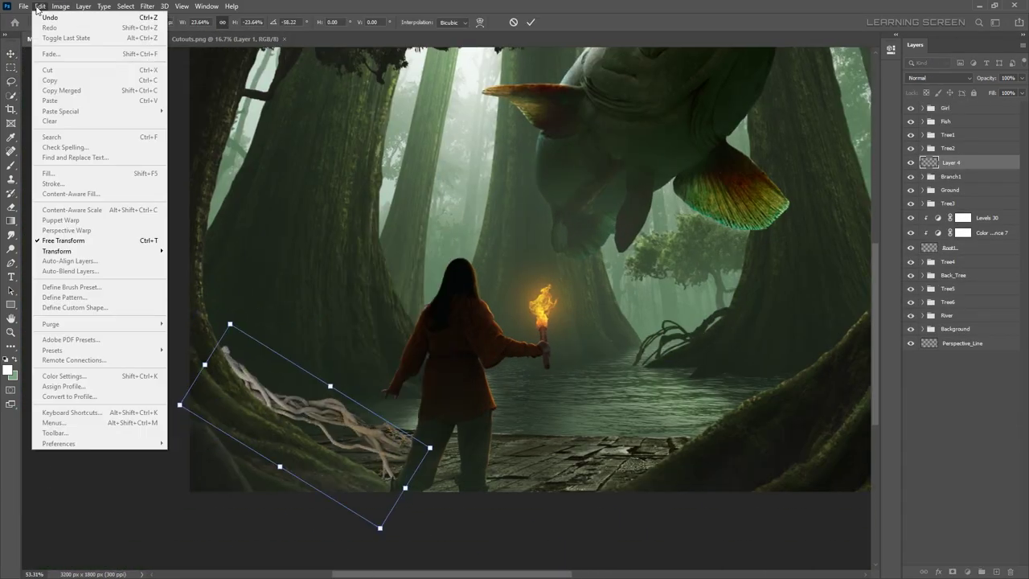
left_click(68, 216)
left_click_drag(381, 458, 264, 344)
key("Return")
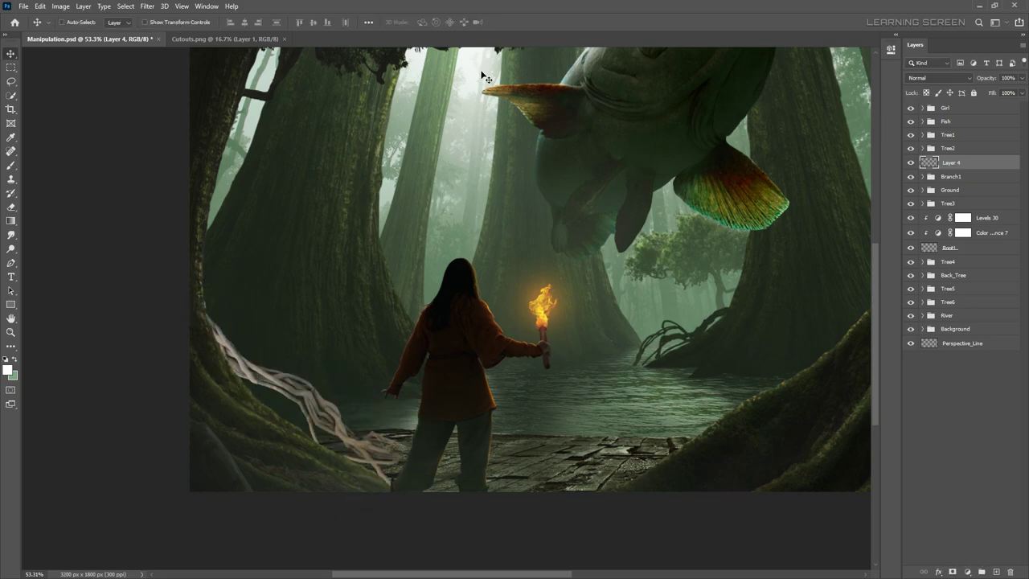
- Flip the root and resize it beside the girl with Free Transform
scroll(289, 394, "up", 3)
key("ctrl+t")
right_click(319, 208)
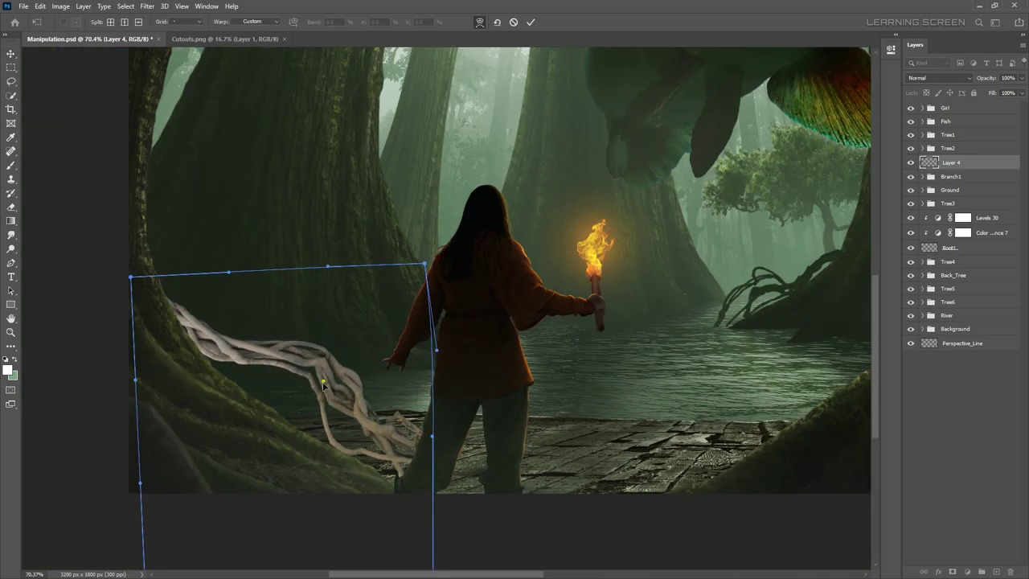
scroll(350, 417, "up", 5)
key("ctrl+t")
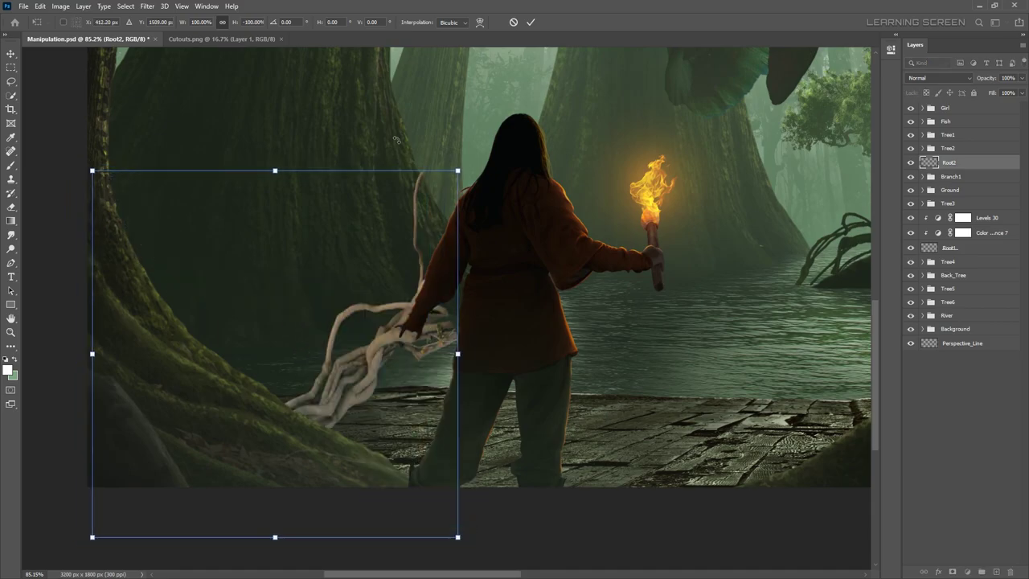
left_click_drag(94, 224, 59, 215)
key("Return")
- Bend the root's tip toward the ground and skew it to lie along the ground
left_click_drag(125, 233, 303, 277)
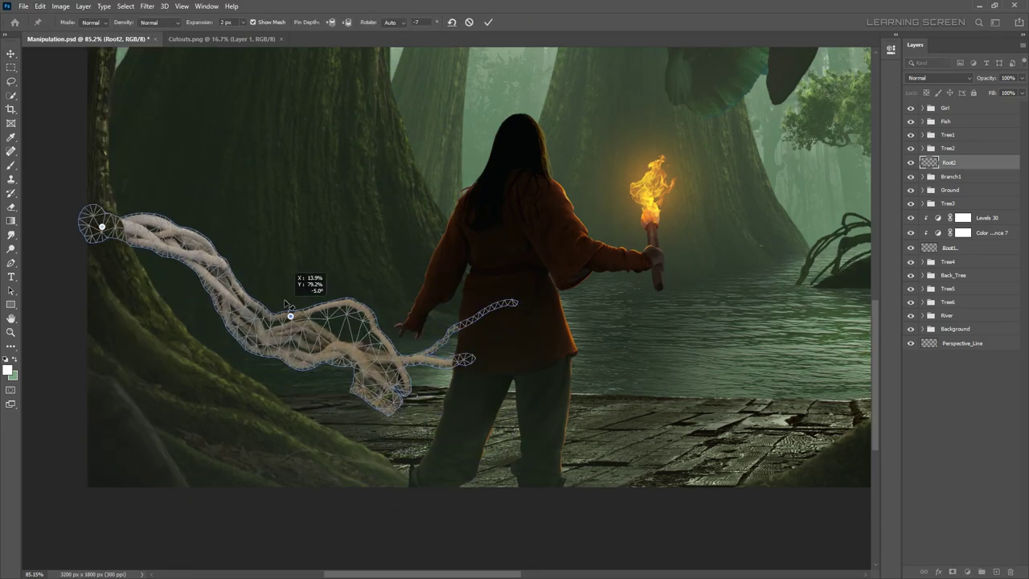
left_click_drag(327, 338, 371, 390)
key("Return")
key("ctrl+t")
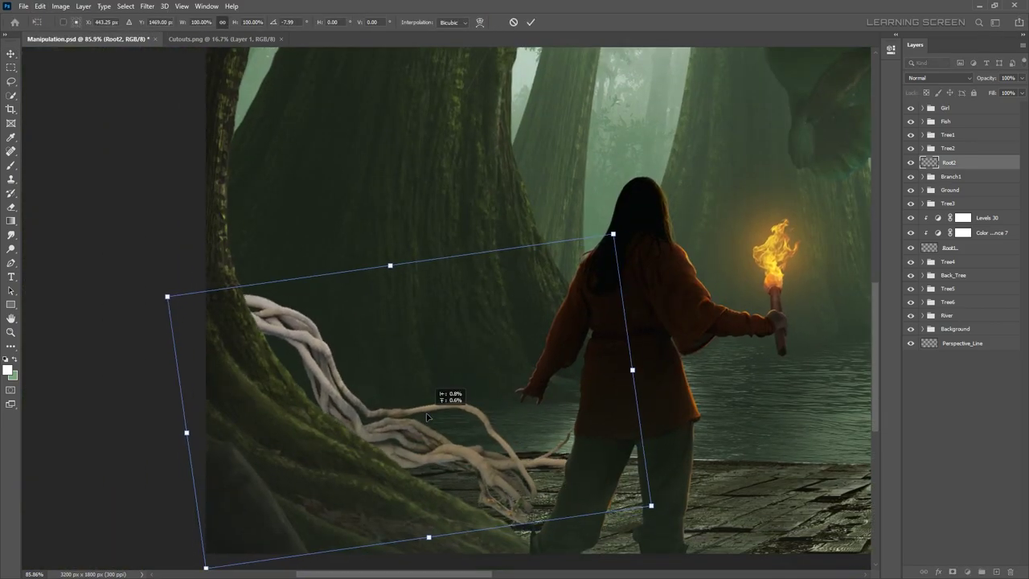
left_click_drag(483, 563, 565, 540)
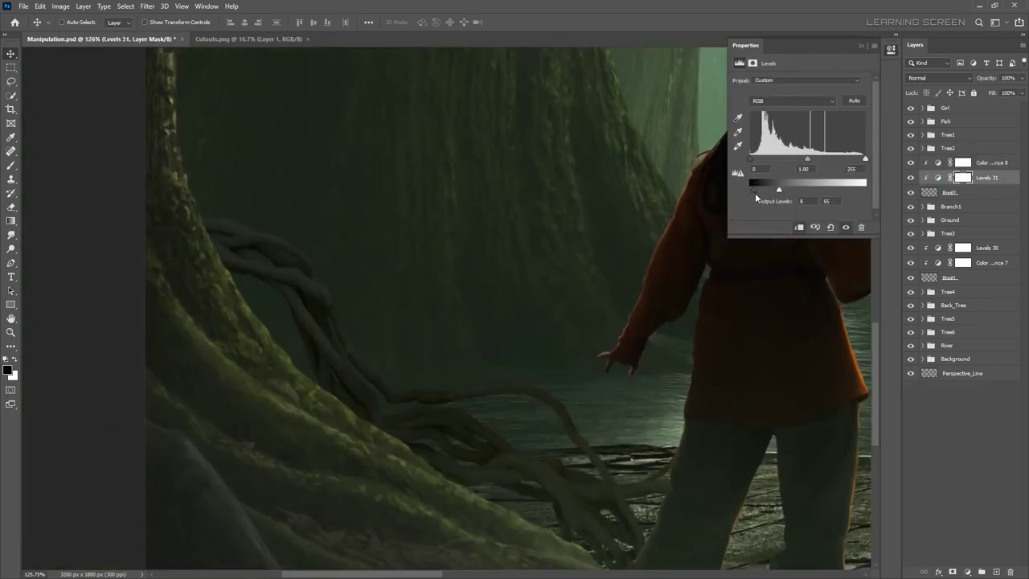
- Add an Exposure adjustment to the roots and raise its exposure
left_click(967, 572)
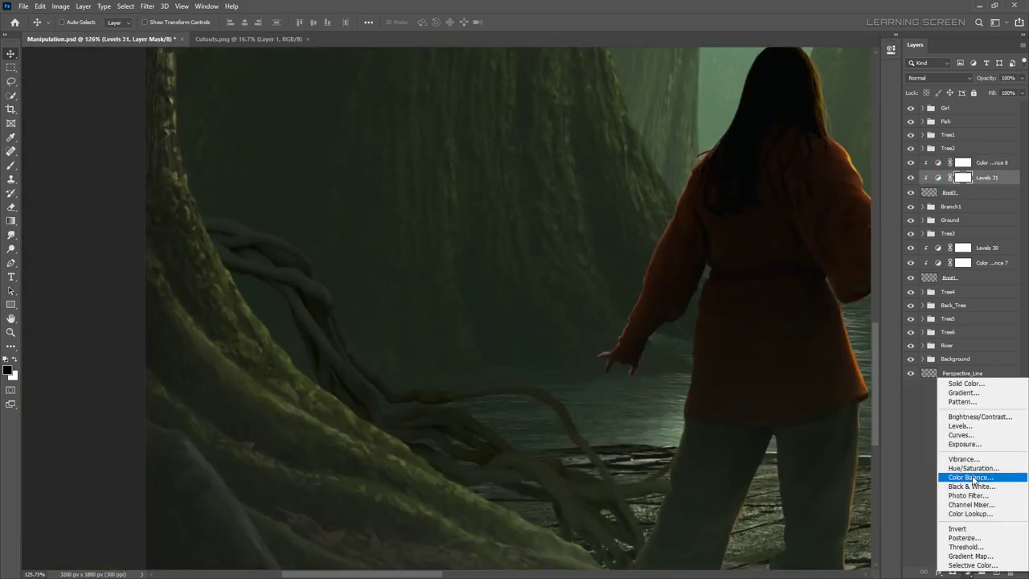
left_click(932, 413)
left_click_drag(799, 108, 820, 110)
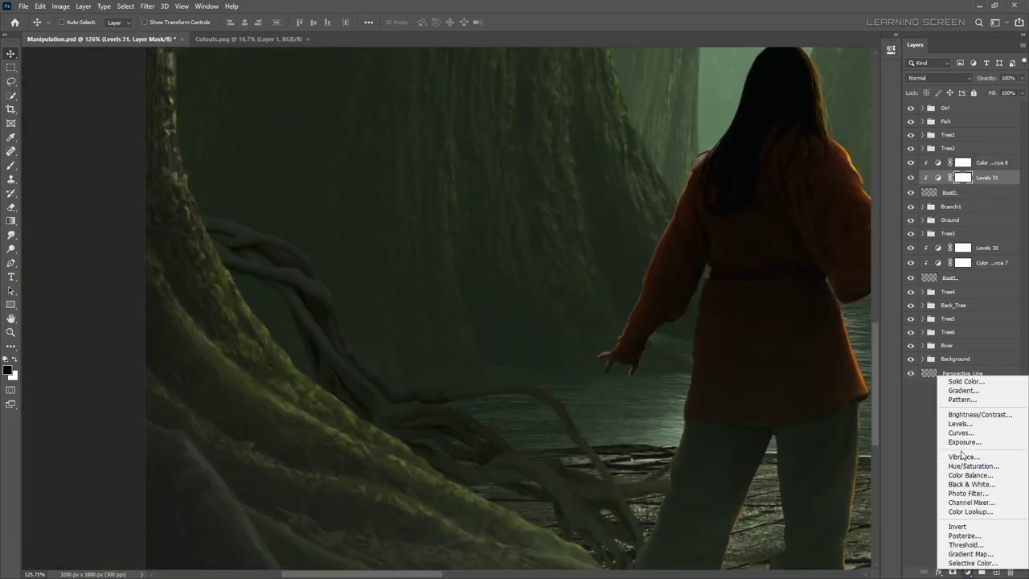
- Add a Levels adjustment to the roots with tweaked green and red channels, Color Dodge blending and an inverted mask
left_click(967, 572)
left_click(932, 426)
key("alt+4")
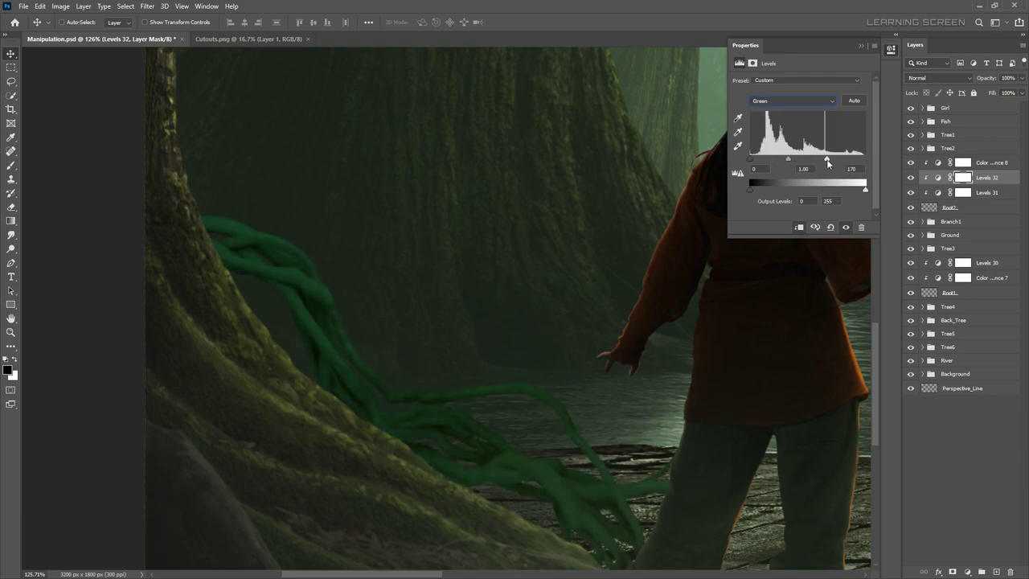
key("alt+3")
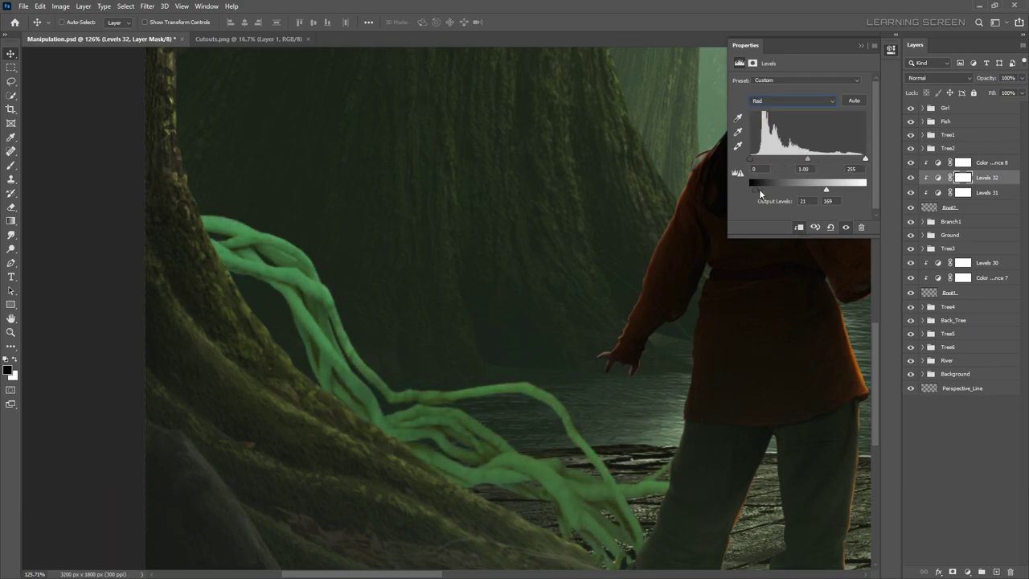
left_click(939, 78)
left_click(940, 168)
key("ctrl+i")
- Take the brush and bring the root tips near the girl into view
key("b")
scroll(349, 271, "up", 5)
scroll(420, 241, "up", 3)
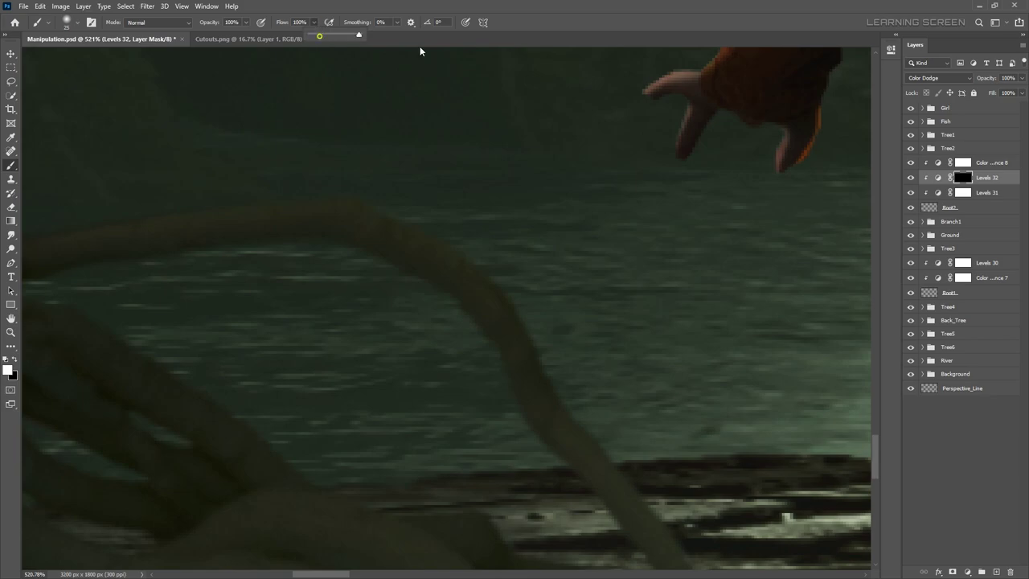
scroll(419, 51, "down", 3)
left_click_drag(402, 241, 501, 378)
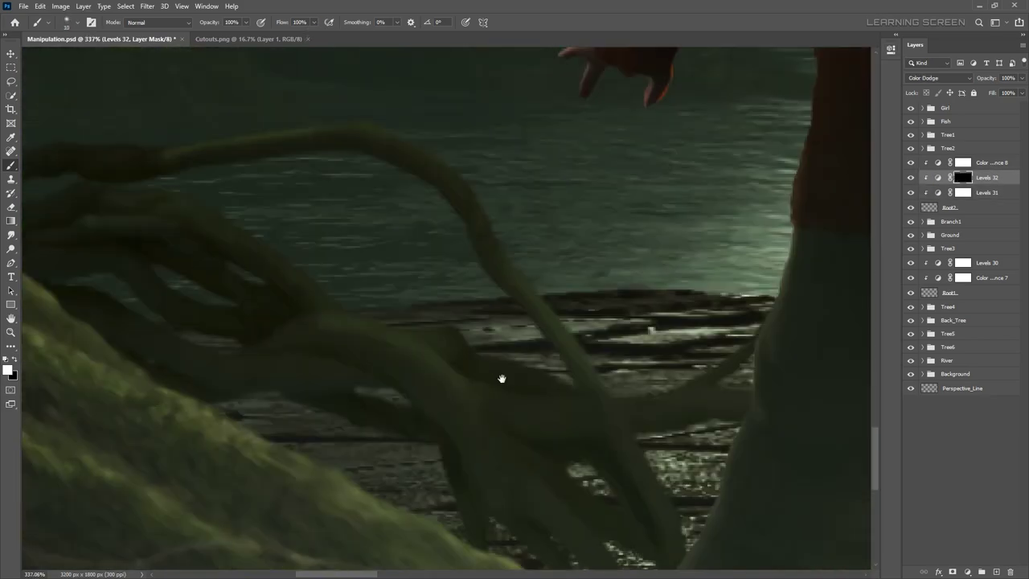
scroll(190, 152, "down", 3)
scroll(431, 351, "down", 2)
- Clip a new Exposure adjustment to the roots and invert its mask
double_click(1009, 177)
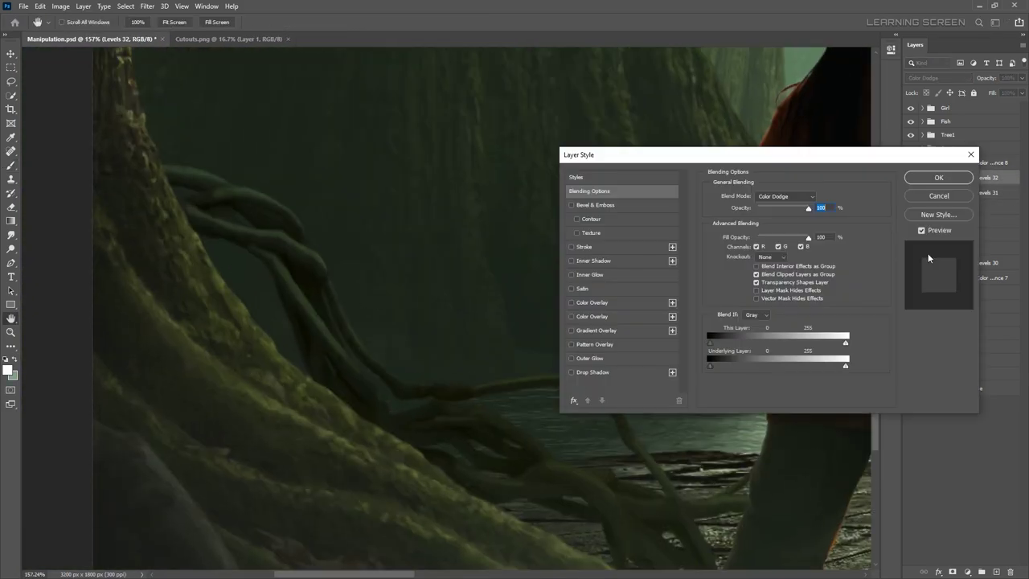
key("Return")
left_click(967, 571)
left_click(976, 453)
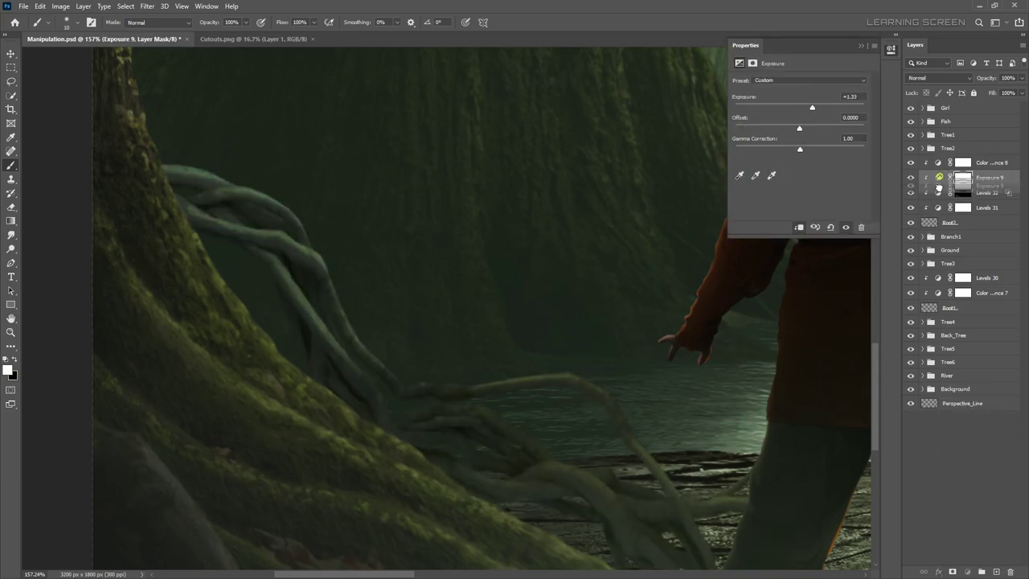
key("ctrl+i")
- Move the Exposure adjustment up two layers and clip it to the layer below
scroll(547, 327, "up", 3)
scroll(620, 425, "up", 3)
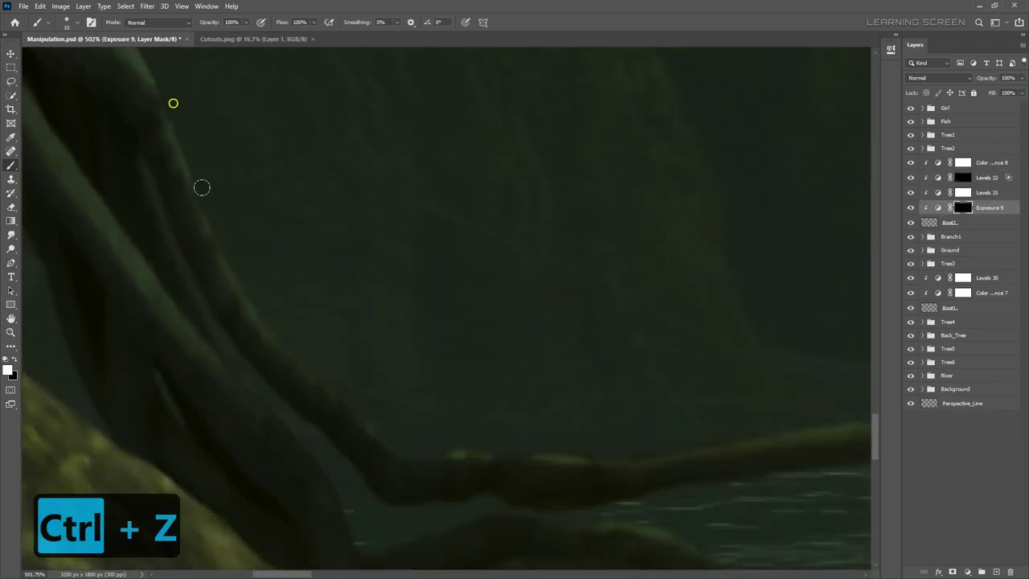
scroll(353, 262, "down", 2)
mouse_move(313, 276)
left_mouse_down()
mouse_move(136, 488)
mouse_move(422, 393)
mouse_move(425, 324)
left_mouse_up()
key("ctrl+bracketright")
key("ctrl+bracketright")
scroll(425, 324, "down", 2)
scroll(281, 340, "down", 5)
scroll(112, 241, "up", 4)
key("alt+bracketleft")
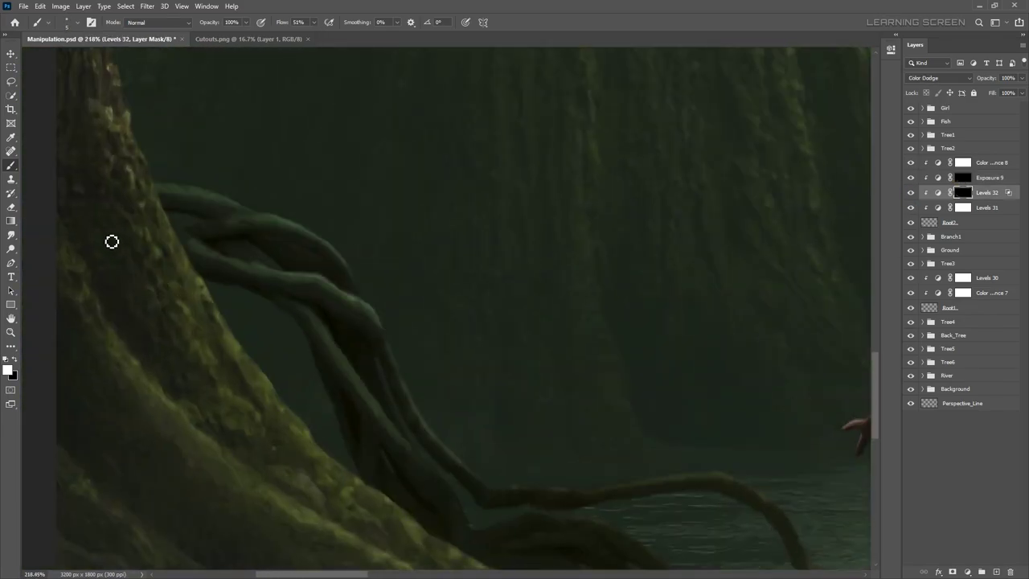
scroll(174, 239, "down", 5)
key("v")
key("alt+bracketright")
key("alt+bracketright")
- Add a new Levels 33 adjustment above the roots
left_click(966, 572)
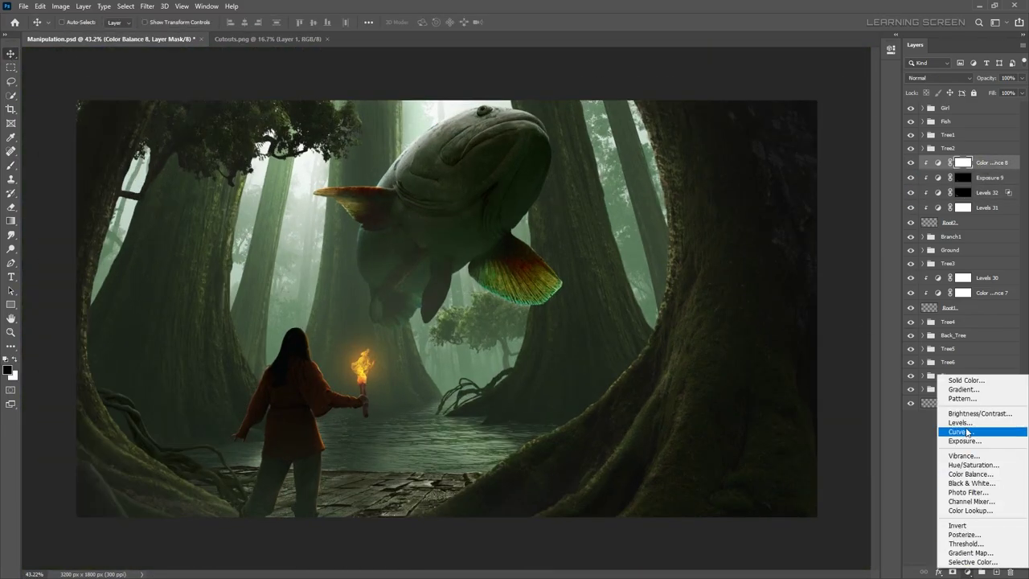
left_click(956, 427)
left_click(861, 45)
scroll(338, 417, "down", 4)
scroll(337, 418, "up", 6)
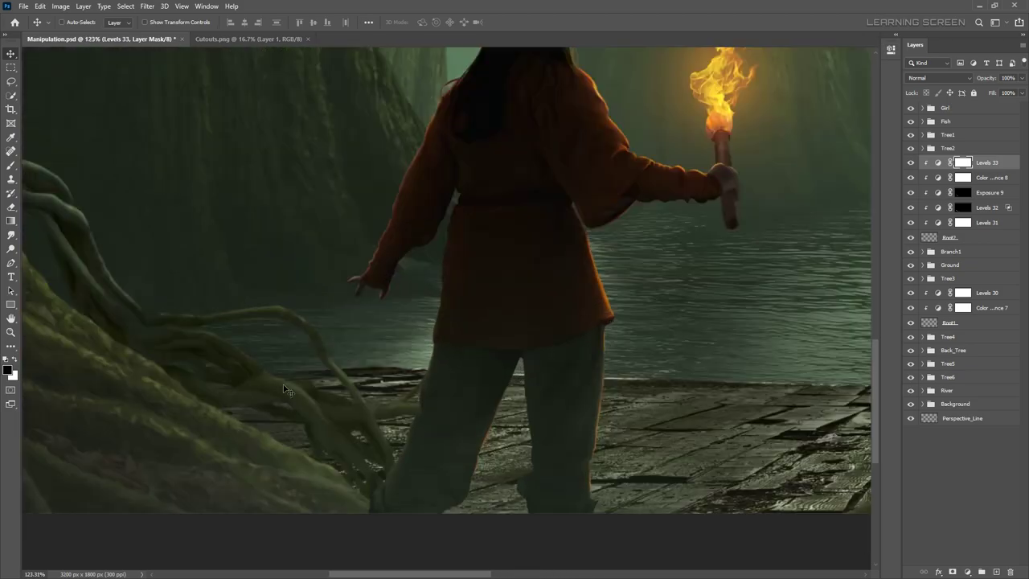
scroll(335, 420, "down", 4)
scroll(336, 421, "up", 2)
- Outline the fern with the Lasso in the Cutouts image
key("ctrl+Tab")
key("l")
left_click_drag(521, 488, 474, 347)
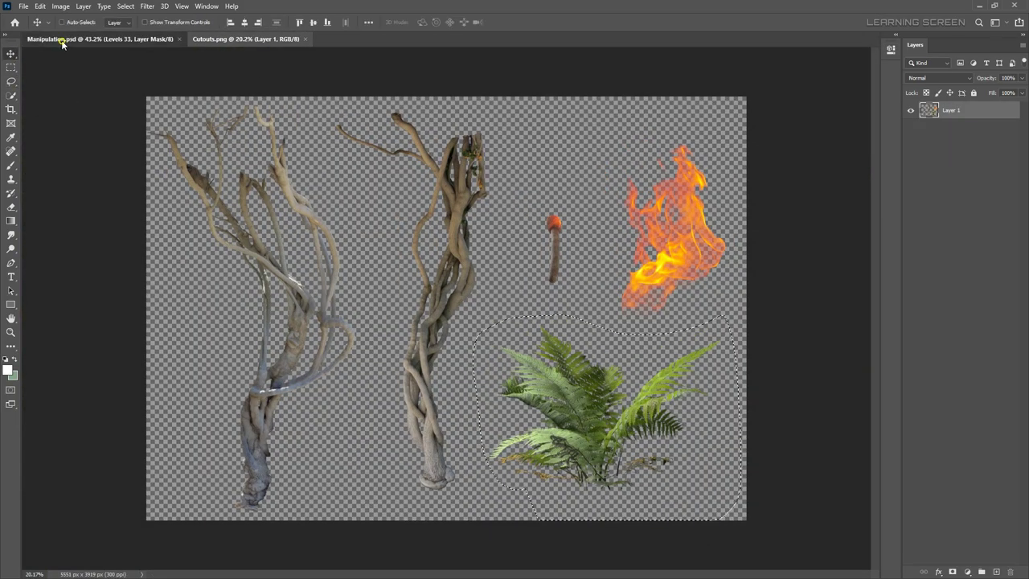
- Paste the fern into the composite, scale it to about half, flip it and place it bottom-left
left_click(62, 40)
key("ctrl+shift+n")
key("Return")
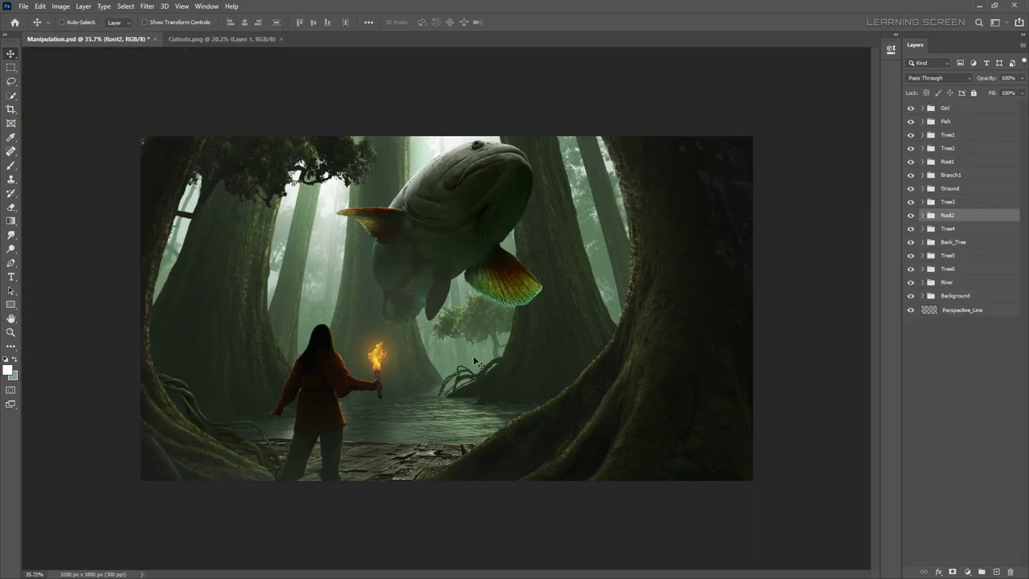
key("ctrl+v")
key("ctrl+t")
mouse_move(643, 177)
left_mouse_down()
mouse_move(450, 344)
mouse_move(293, 459)
left_mouse_up()
left_click_drag(256, 413, 257, 452)
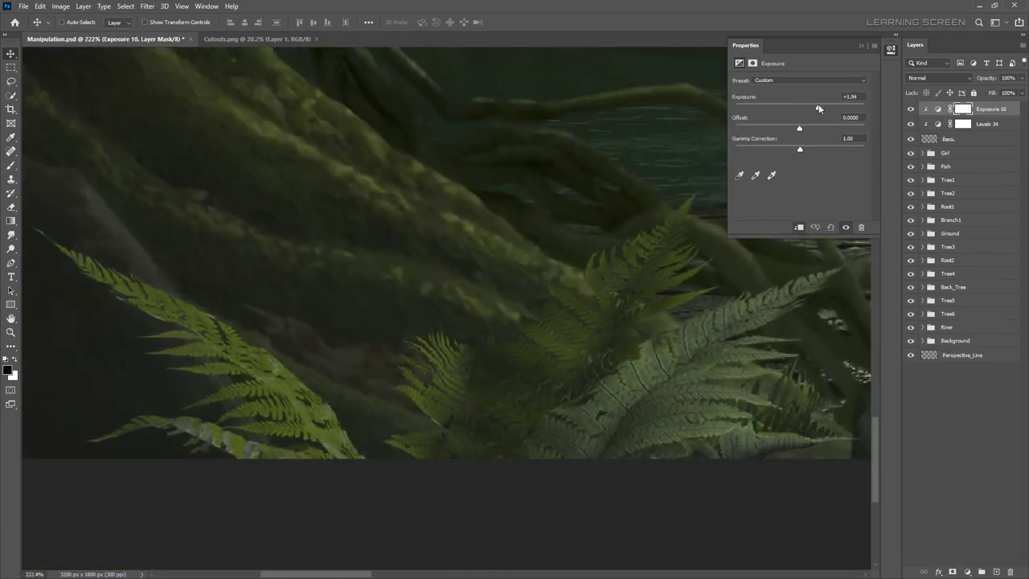
- Invert the masks of the fern's Exposure and Levels adjustments to hide them
left_click(954, 110)
key("ctrl+i")
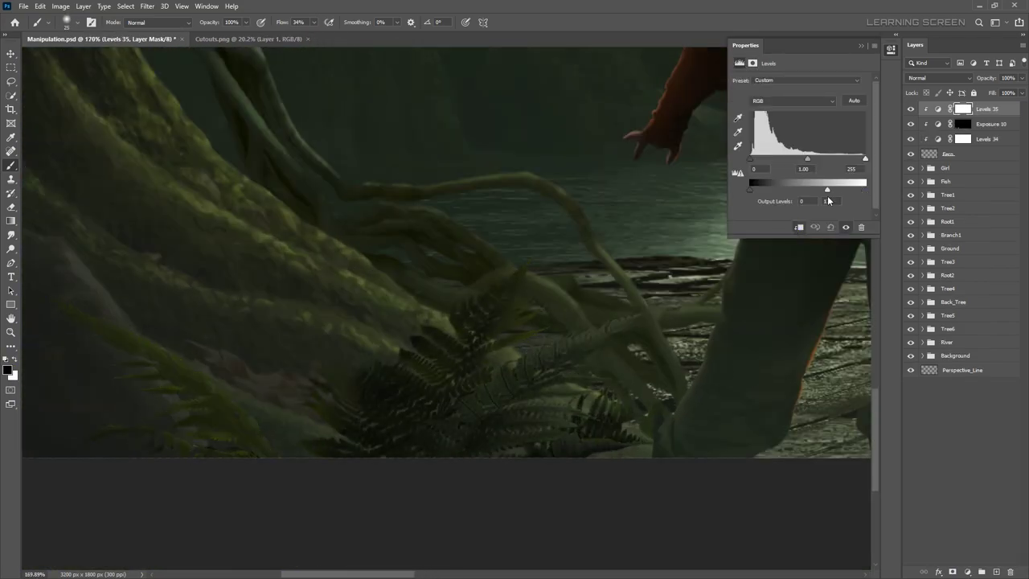
key("ctrl+i")
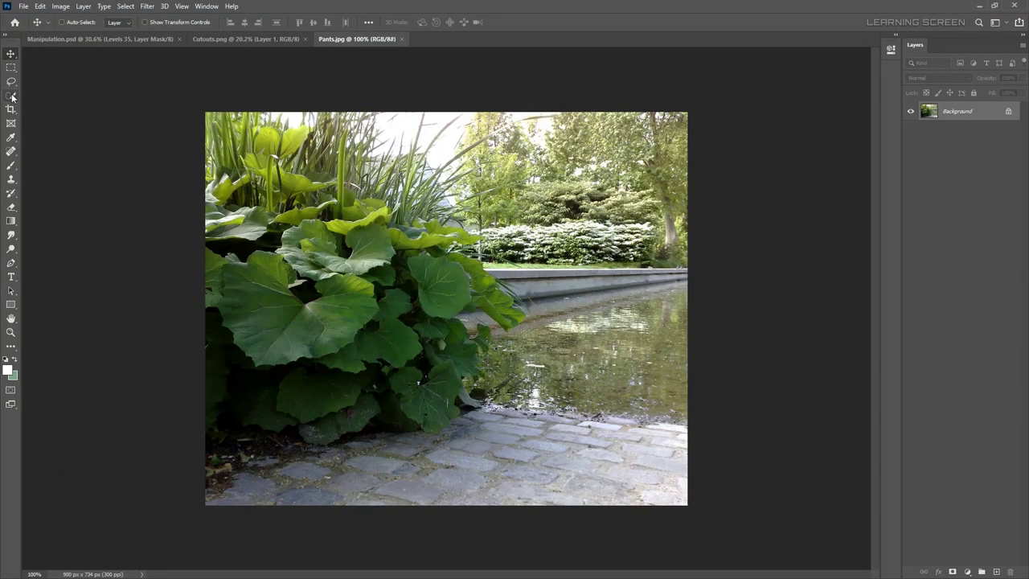
- Select the leafy plant, then group the fern's layers and rename the group
left_click(306, 22)
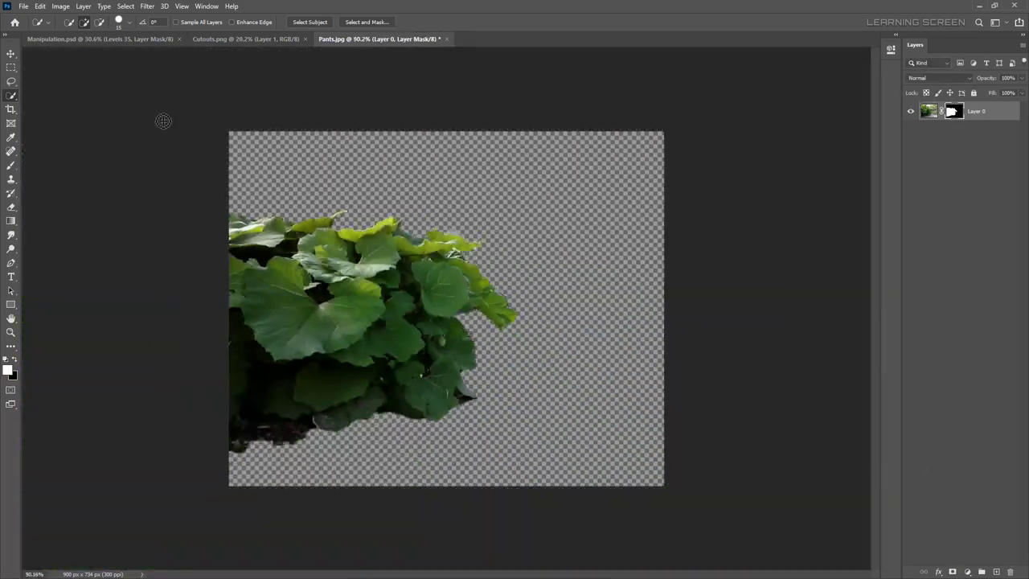
left_click(964, 183, "shift")
key("ctrl+g")
double_click(951, 123)
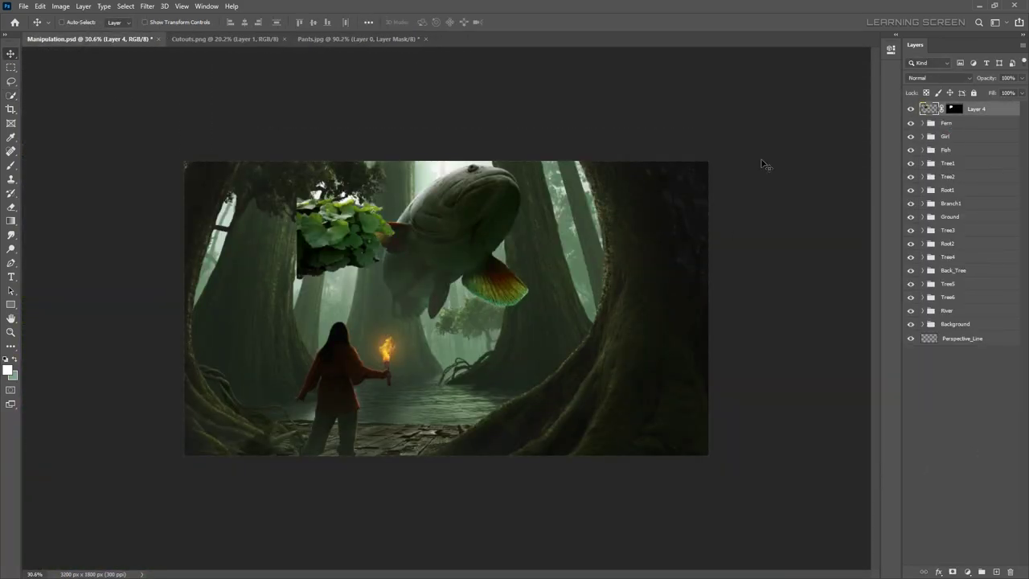
- Move the plant layer beneath Tree1 and position it at the lower middle by the river
left_click_drag(935, 179, 934, 165)
key("ctrl+t")
left_click_drag(619, 366, 543, 396)
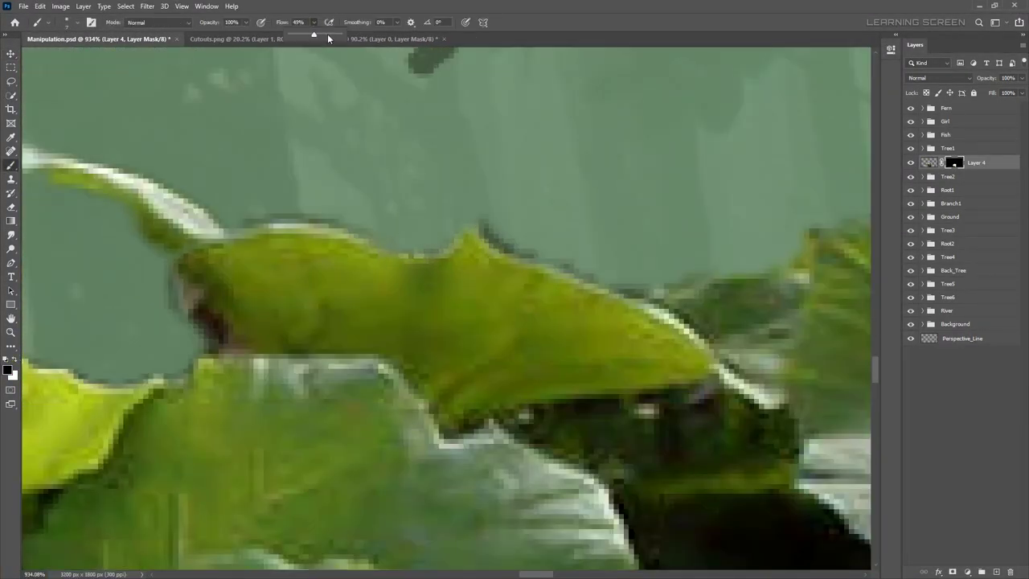
scroll(416, 231, "down", 2)
scroll(416, 231, "down", 3)
scroll(563, 231, "up", 3)
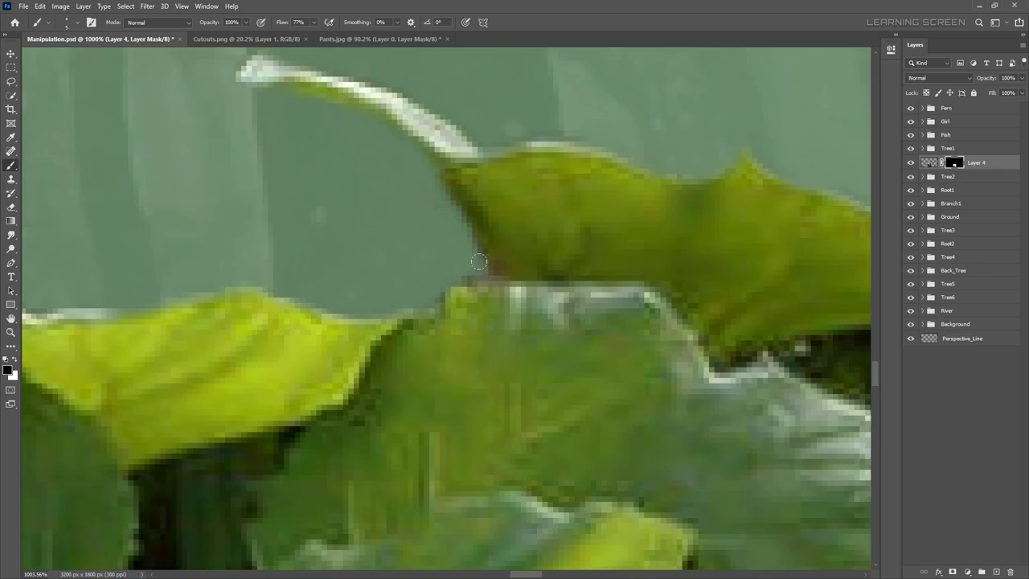
scroll(443, 264, "down", 1)
scroll(386, 241, "up", 1)
scroll(316, 234, "down", 1)
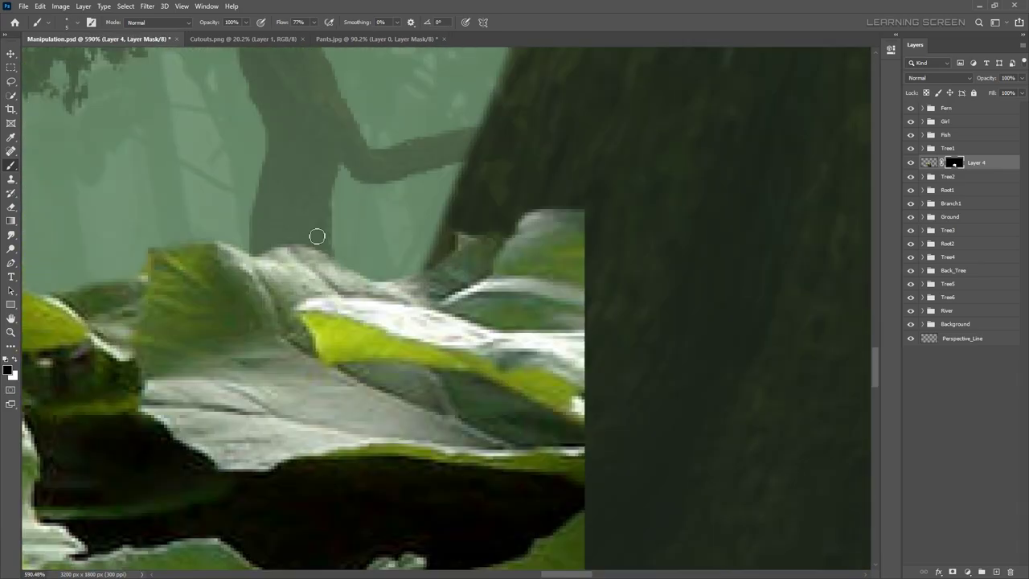
scroll(342, 161, "up", 1)
scroll(186, 283, "down", 1)
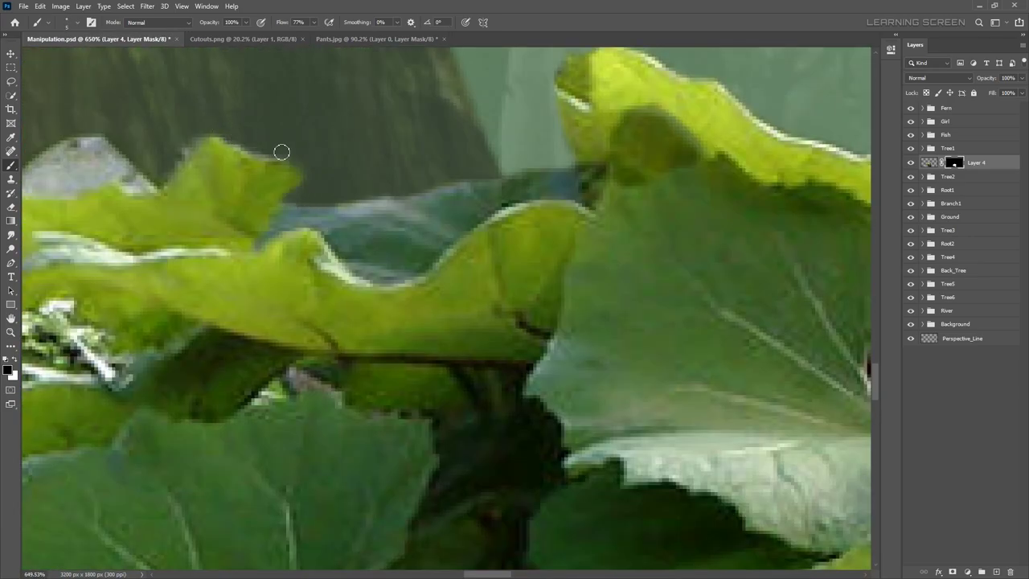
scroll(280, 152, "up", 1)
- Refine the plant's mask along the leaf edges with a resized brush
right_click(249, 172)
key("Escape")
scroll(266, 127, "up", 1)
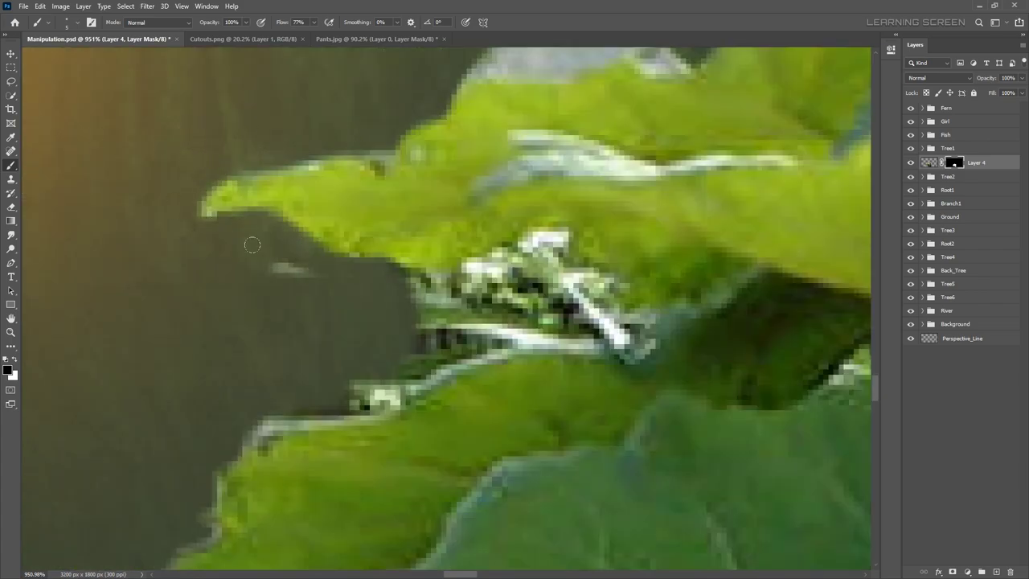
left_click_drag(628, 325, 403, 260)
right_click(233, 239)
key("Escape")
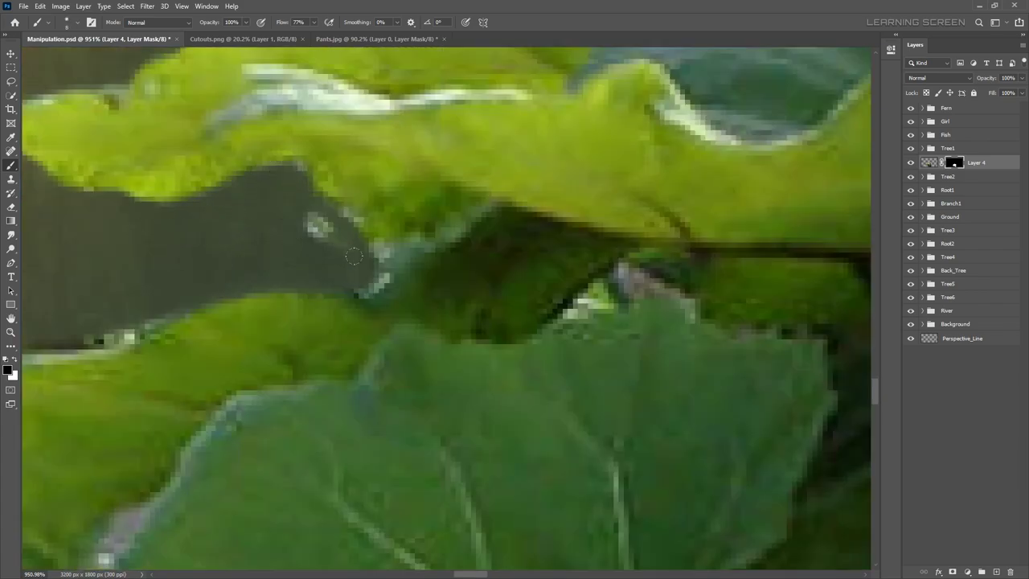
scroll(73, 324, "down", 1)
scroll(138, 413, "down", 1)
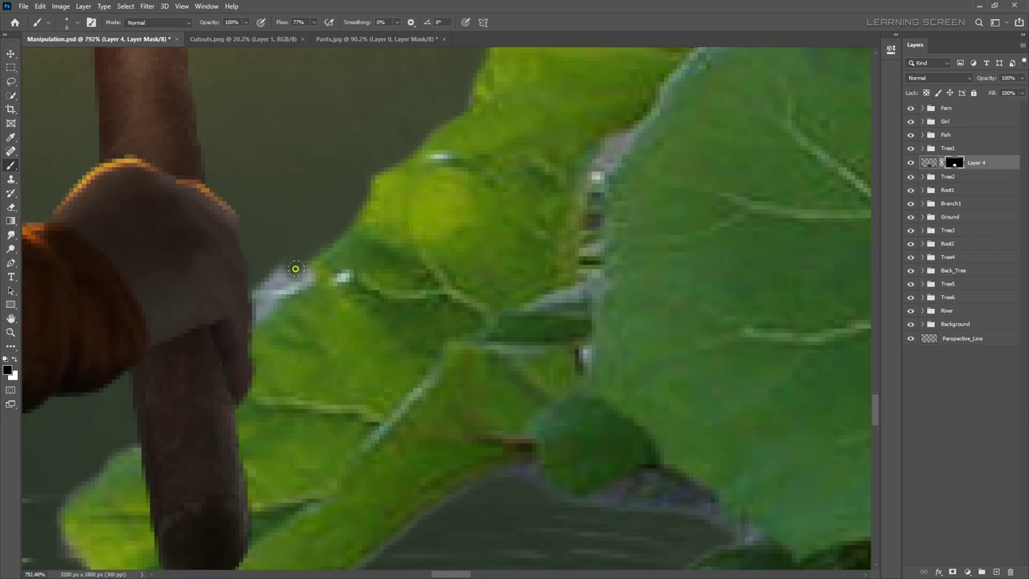
scroll(201, 329, "up", 1)
scroll(346, 436, "down", 1)
scroll(317, 219, "up", 1)
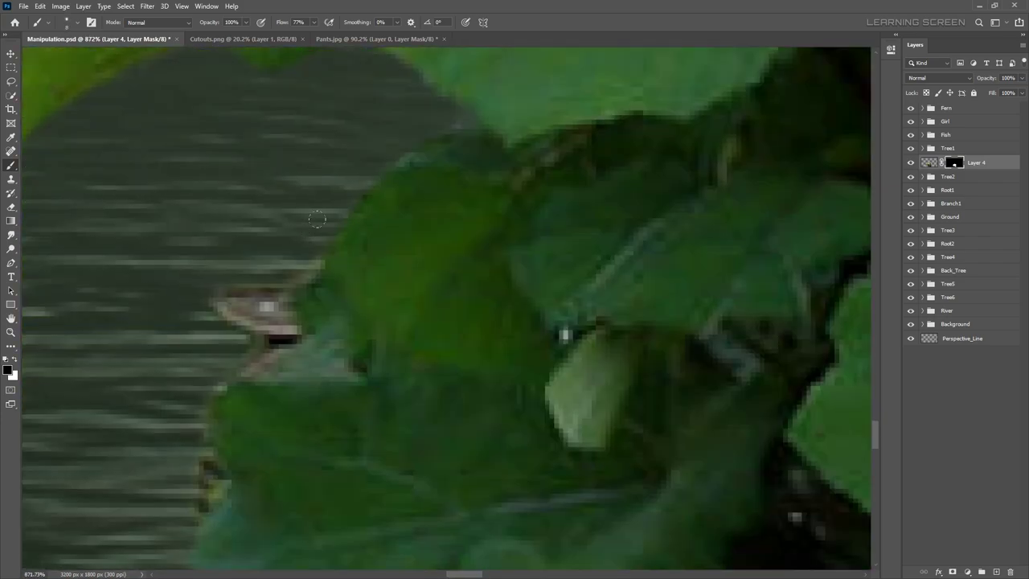
scroll(178, 429, "down", 3)
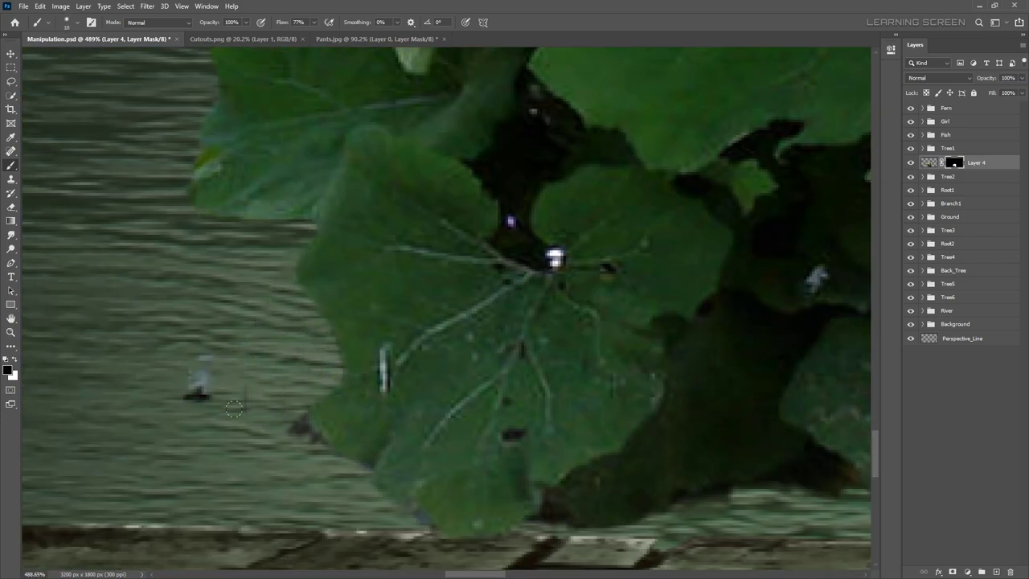
scroll(544, 521, "down", 8)
scroll(288, 253, "up", 12)
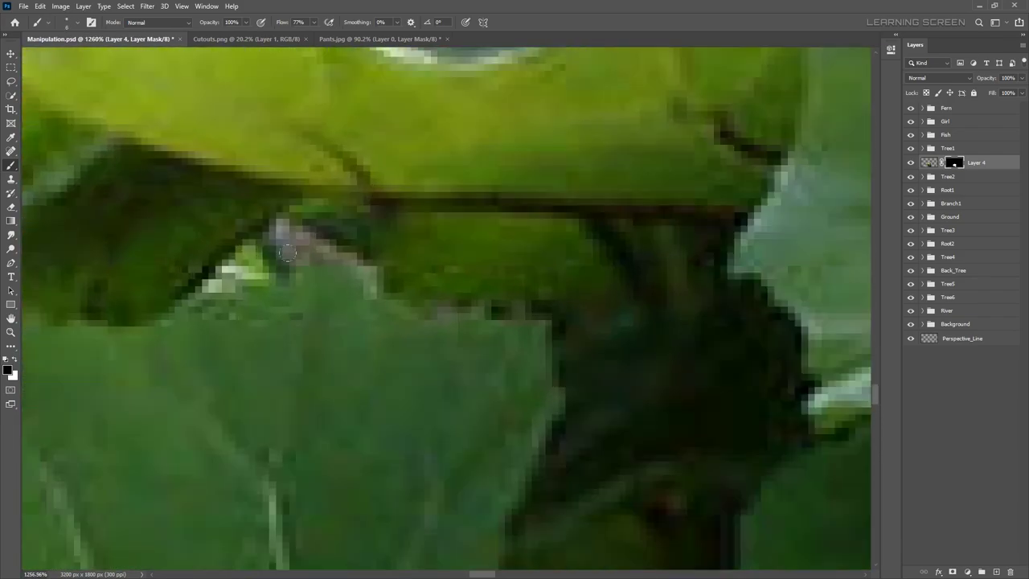
scroll(239, 273, "down", 10)
scroll(469, 416, "up", 3)
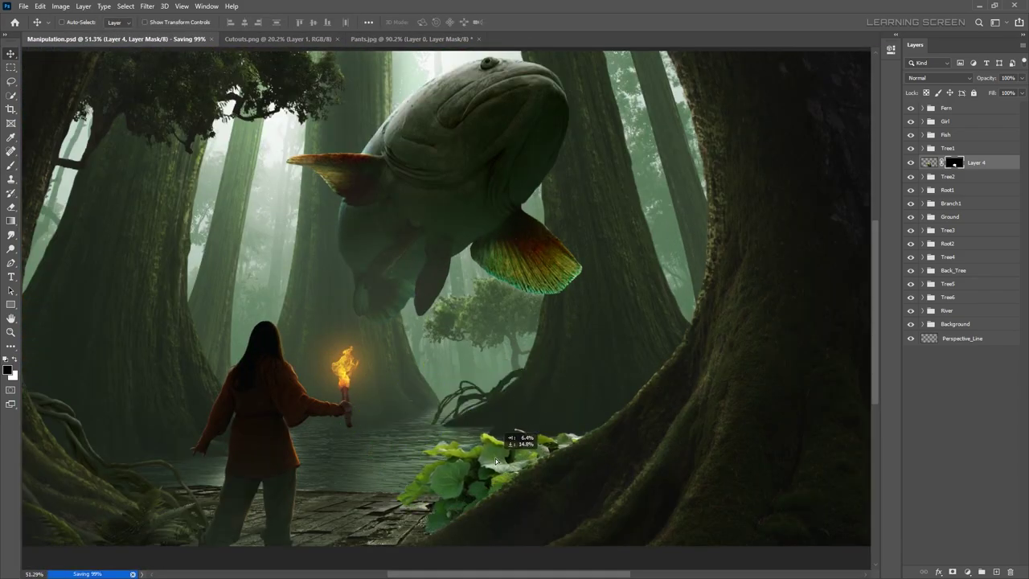
scroll(516, 436, "up", 3)
- Add a Levels adjustment clipped to the plant and darken its brightest tones
scroll(517, 436, "down", 3)
key("ctrl+alt+l")
left_click(799, 227)
scroll(362, 241, "down", 3)
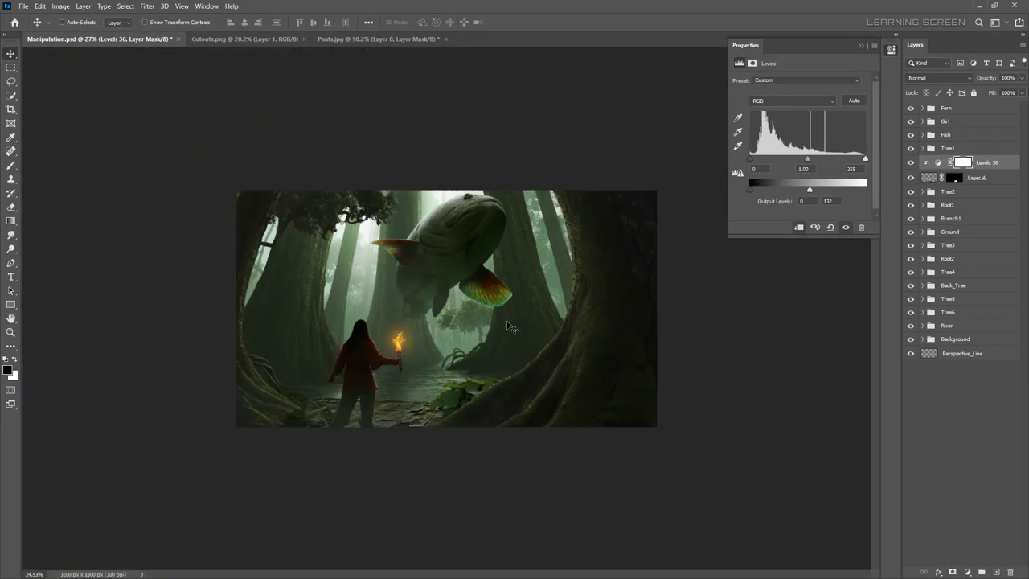
scroll(362, 241, "up", 5)
left_click_drag(864, 188, 794, 189)
- Copy a Tree1 shading Levels adjustment to the top of Tree1 and invert its mask
left_click(921, 148)
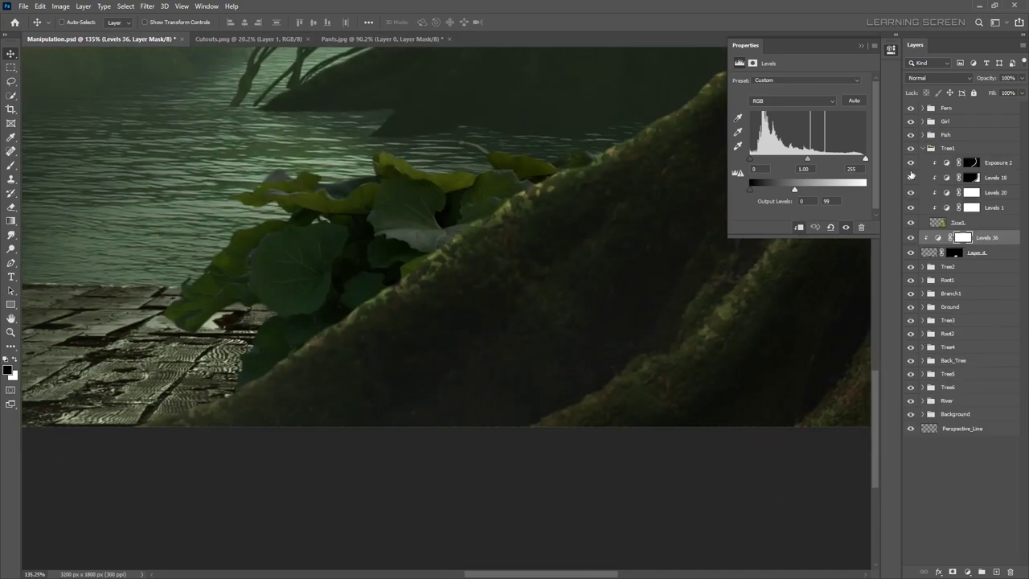
left_click(912, 209)
left_click_drag(362, 293, 337, 310)
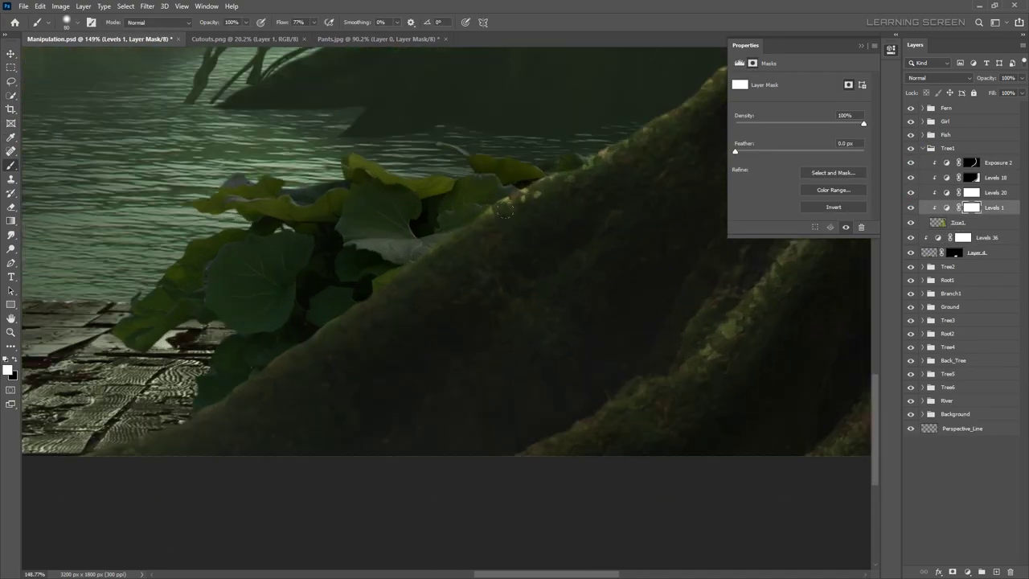
key("ctrl+alt+l")
key("ctrl+i")
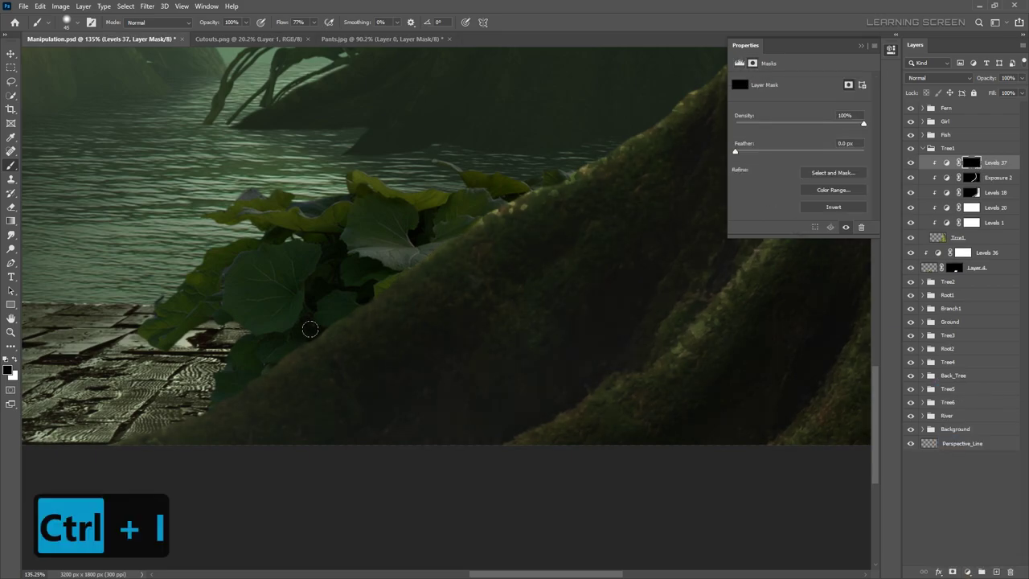
key("x")
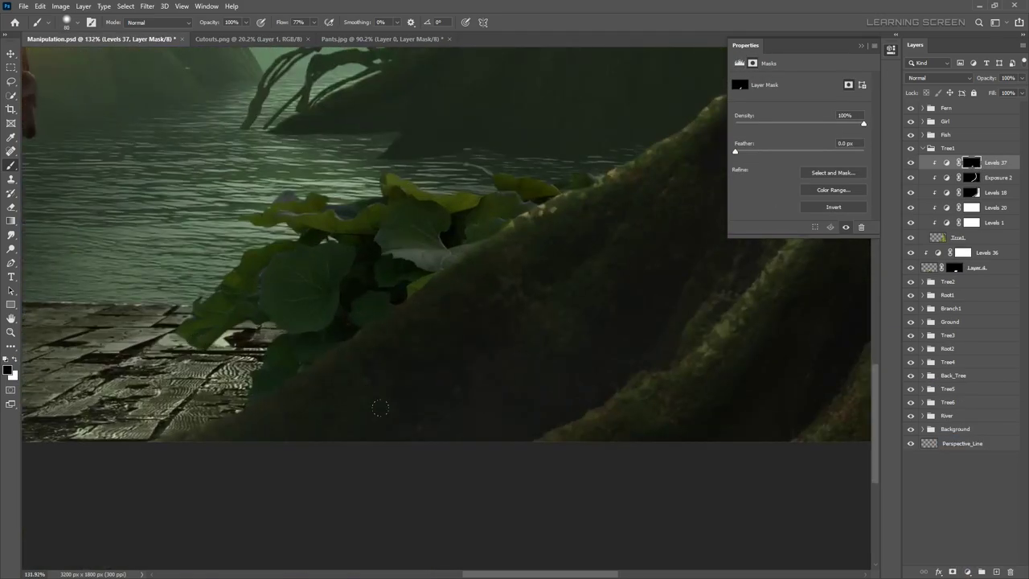
left_click(922, 149)
- Add a clipped Levels 38 to the plant with white output 183 and an inverted mask
left_click(987, 162)
key("ctrl+alt+l")
left_click_drag(864, 189, 831, 190)
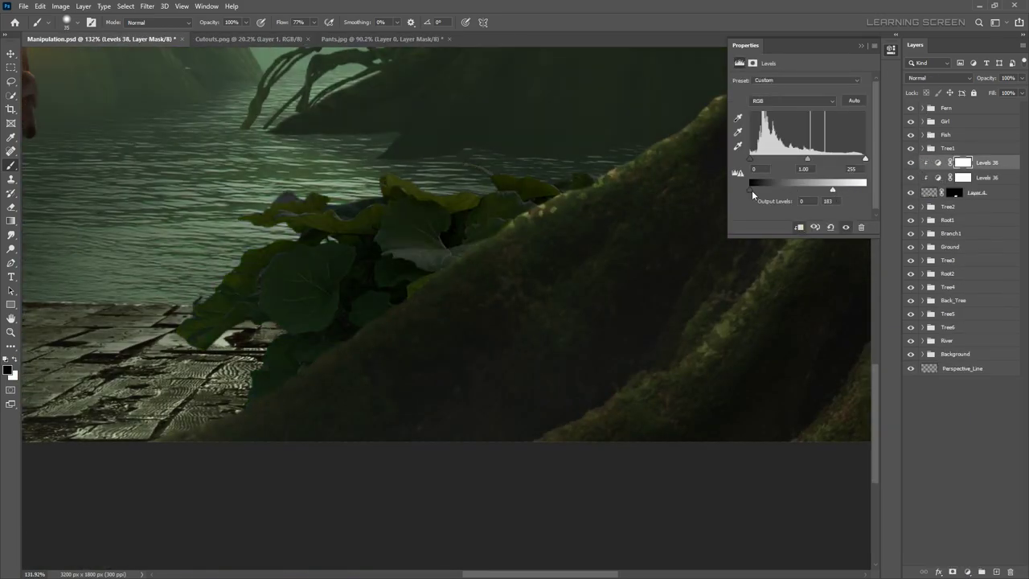
key("ctrl+i")
key("x")
right_click(382, 286)
key("Escape")
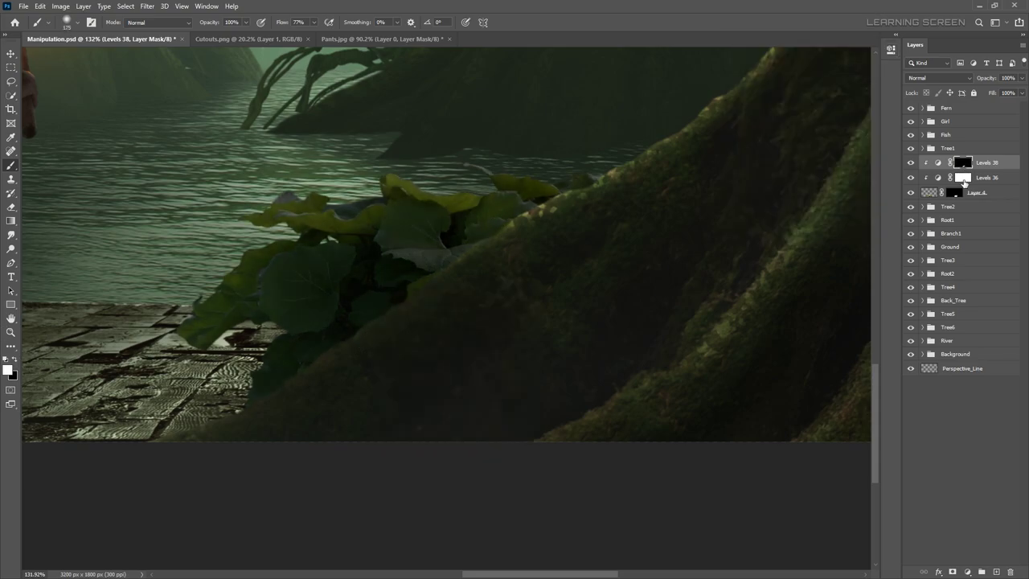
- Paint on the Levels 36 mask, alternating black and white
left_click(962, 178)
scroll(482, 241, "up", 5)
left_click(15, 361)
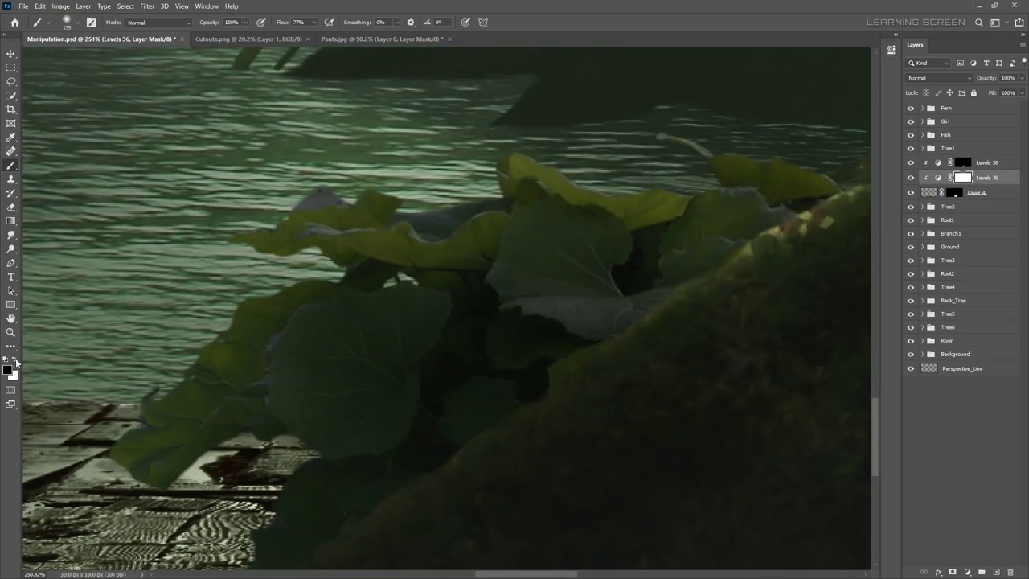
scroll(435, 142, "down", 4)
scroll(285, 175, "down", 3)
scroll(448, 429, "up", 5)
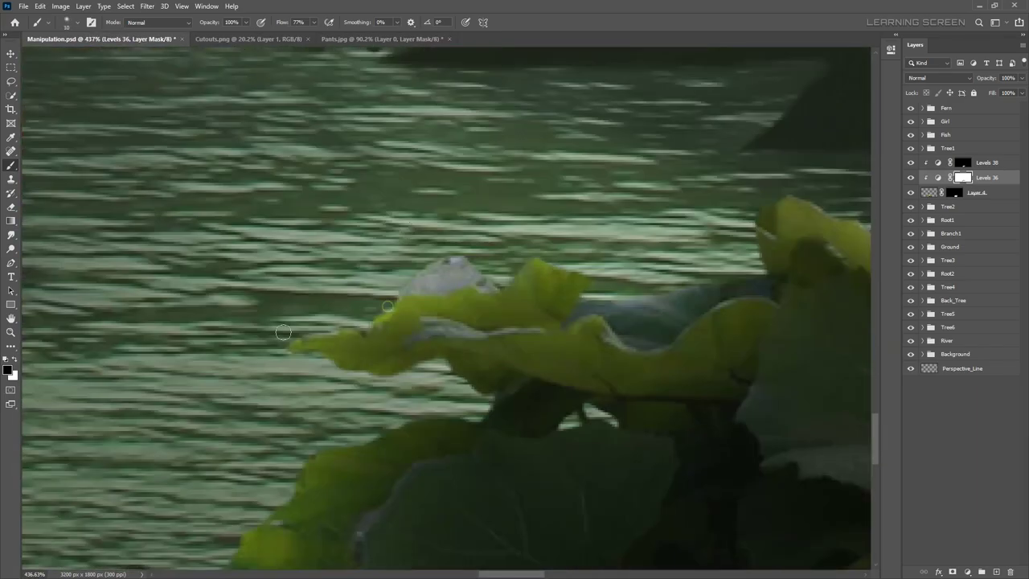
scroll(352, 452, "down", 1)
scroll(731, 289, "up", 1)
key("x")
scroll(68, 386, "down", 5)
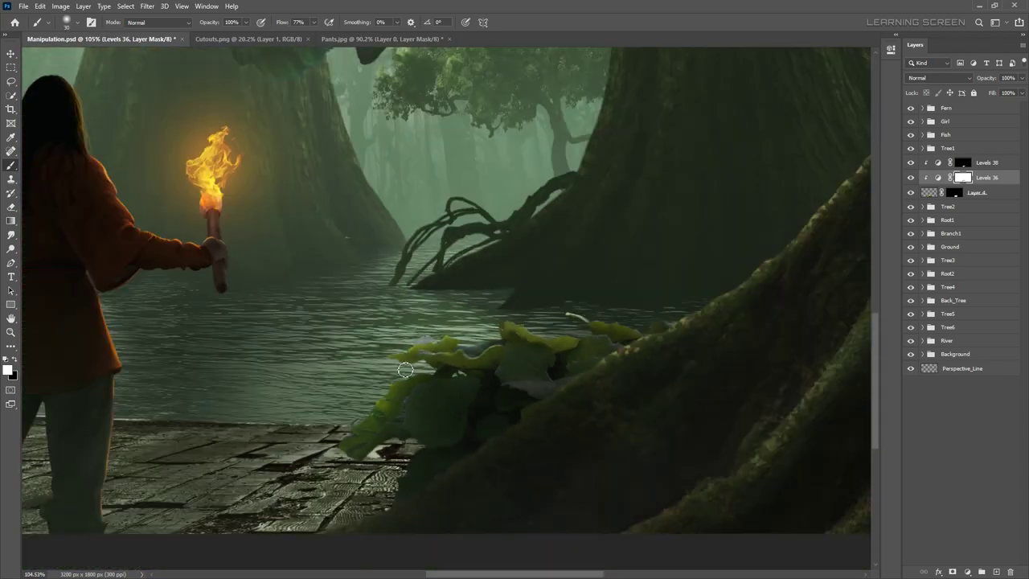
scroll(409, 354, "up", 4)
scroll(437, 416, "down", 2)
scroll(259, 261, "down", 4)
- Add a Color Balance shifted away from blue and a Hue/Saturation lowering the leaves' saturation to -28
left_click(967, 571)
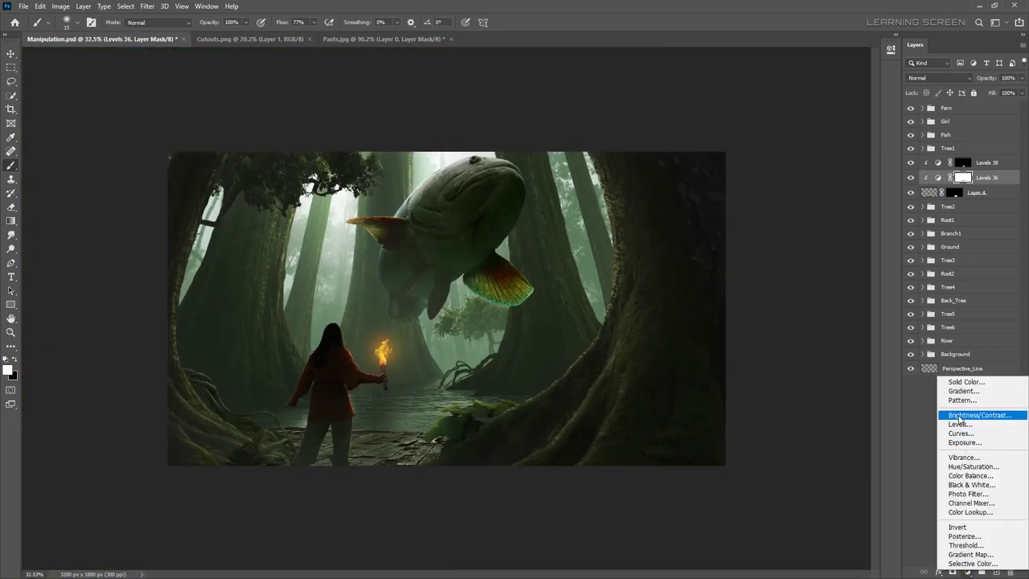
left_click(913, 452)
left_click_drag(785, 123, 780, 142)
left_click(967, 572)
left_click(948, 450)
left_click(910, 177)
left_click(910, 193)
left_click(860, 45)
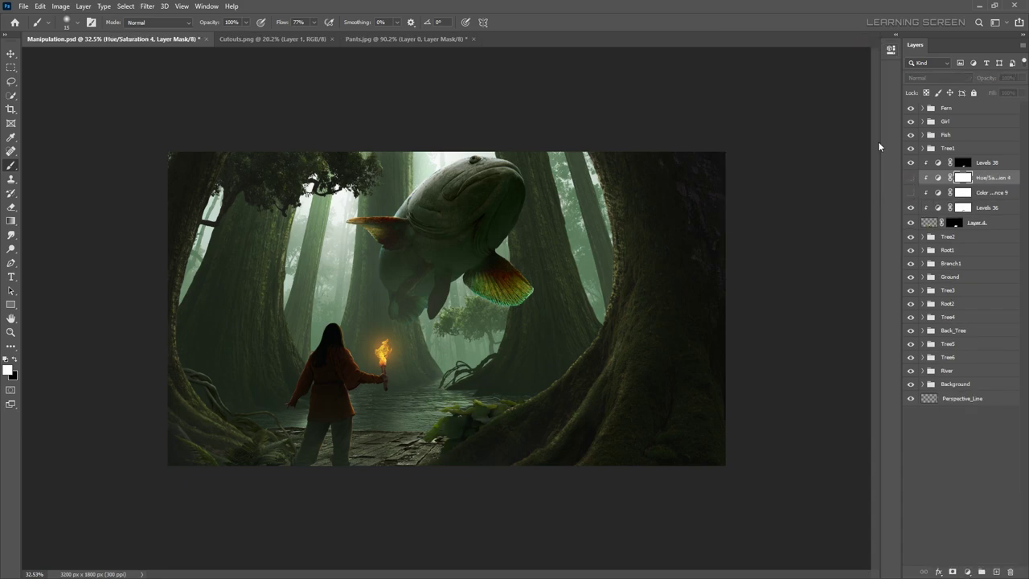
- Delete Color Balance 9 and group the lily leaf layers into a group named Plant
left_click(920, 193)
key("Delete")
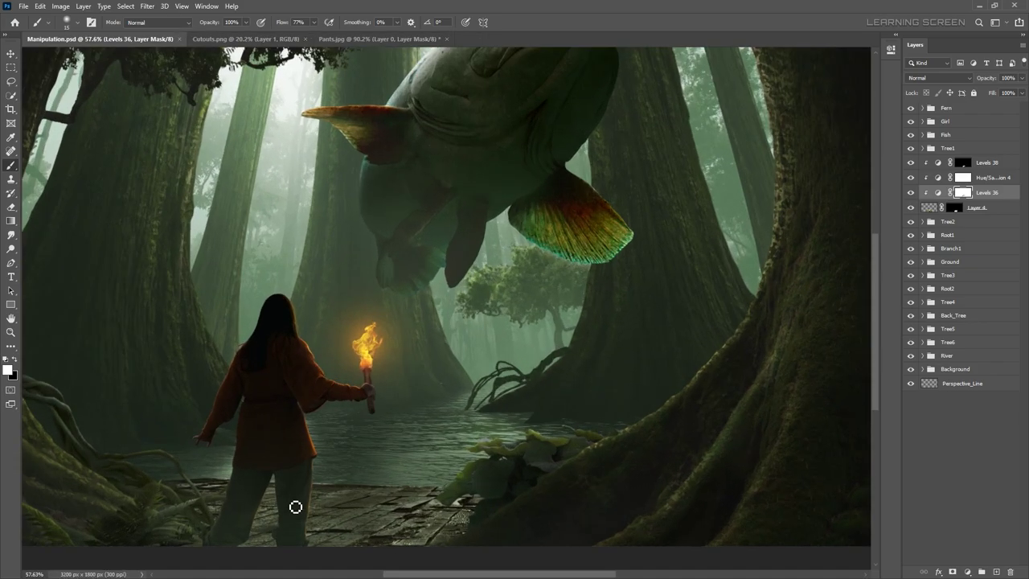
scroll(294, 506, "up", 5, "alt")
right_click(990, 160)
left_click(900, 215)
type("Plant")
key("Return")
- Paste the fern cutout into the Plant group and scale it at the foreground tree root's base
scroll(450, 306, "down", 5, "alt")
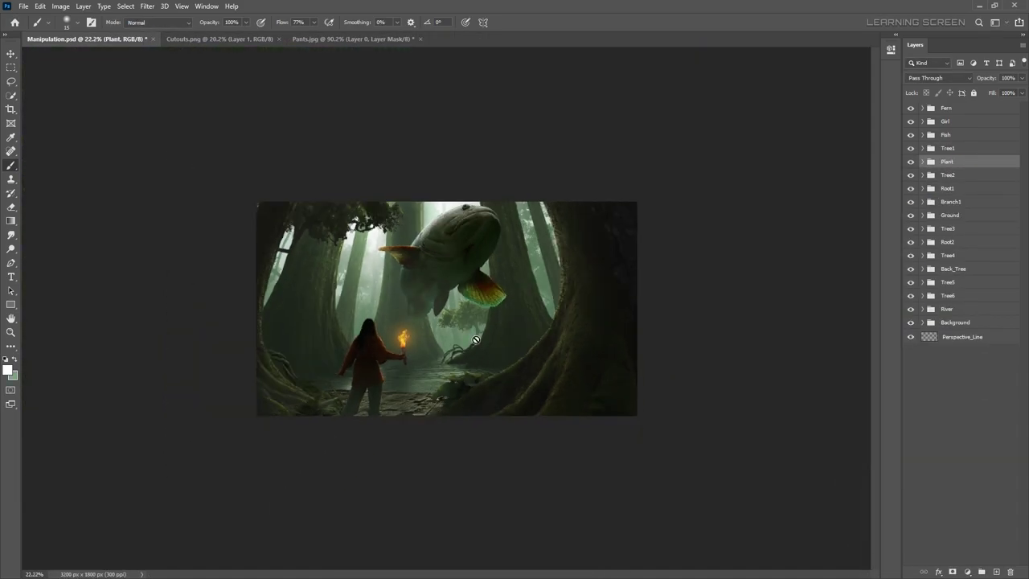
left_click(13, 54)
left_click(219, 38)
left_click_drag(401, 281, 450, 377)
key("ctrl+t")
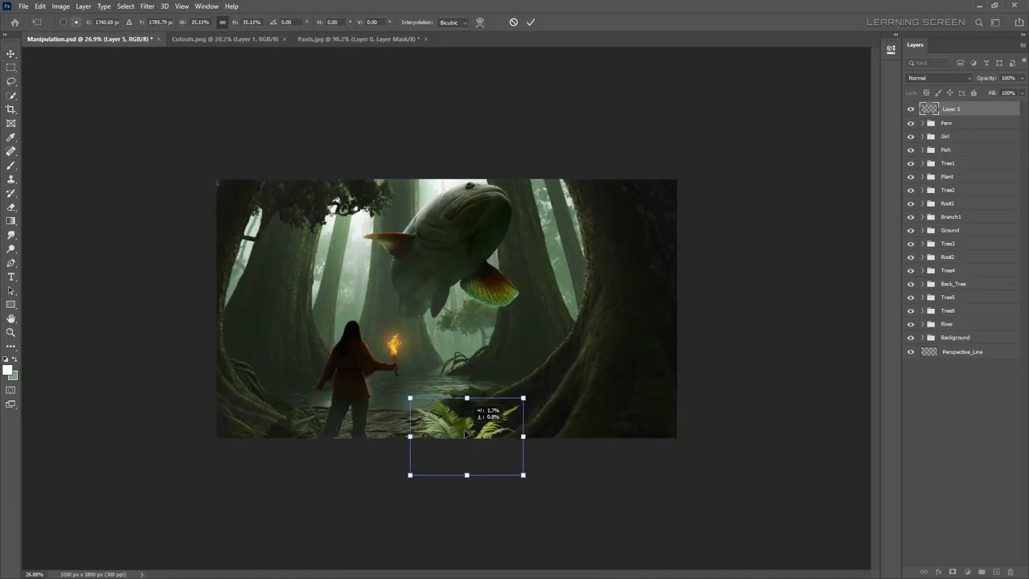
scroll(557, 381, "up", 5, "alt")
scroll(556, 381, "down", 5, "alt")
key("Return")
scroll(554, 426, "up", 5, "alt")
- Darken the fern with a clipped Levels adjustment, lowering output white to 66
left_click(967, 571)
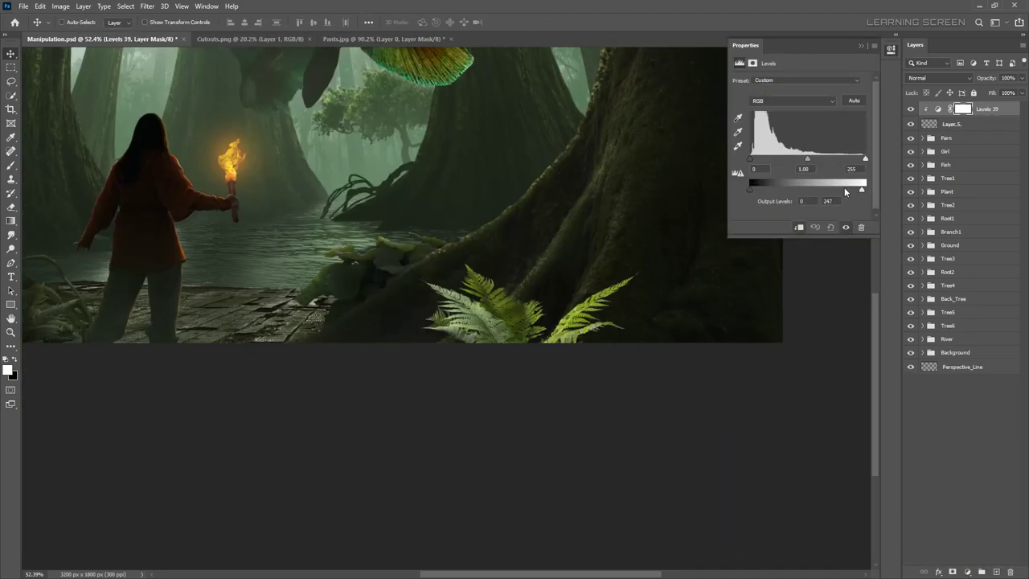
left_click_drag(866, 188, 779, 189)
left_click(910, 109)
- Duplicate the fern layer and flip the copy horizontally
left_click(951, 124)
key("ctrl+j")
key("ctrl+t")
right_click(563, 337)
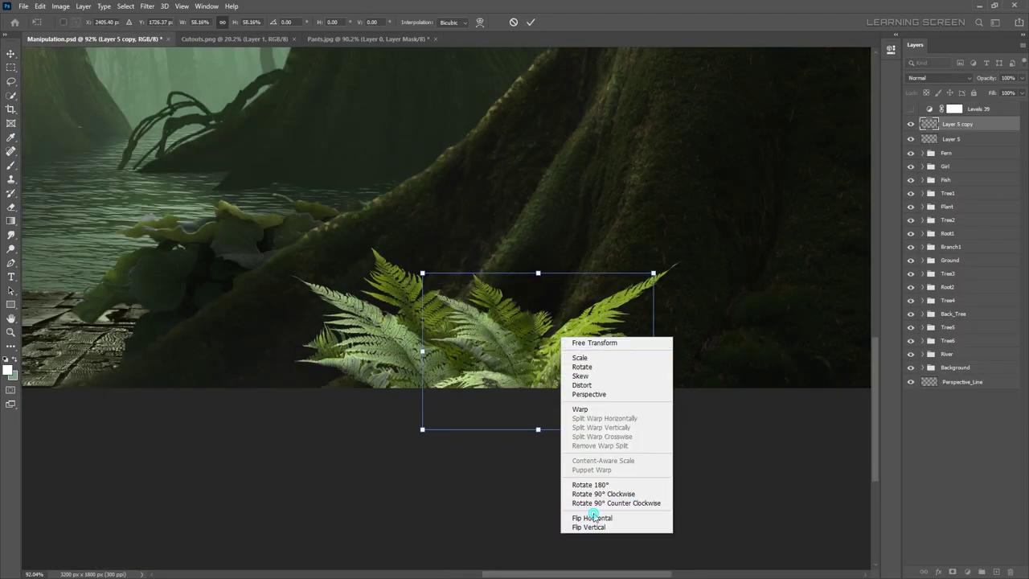
left_click(602, 522)
key("Return")
- Merge the two ferns, re-enable the Levels darkening, and save the composite
left_click(951, 138, "shift")
right_click(951, 138)
left_click(953, 427)
left_click(911, 108)
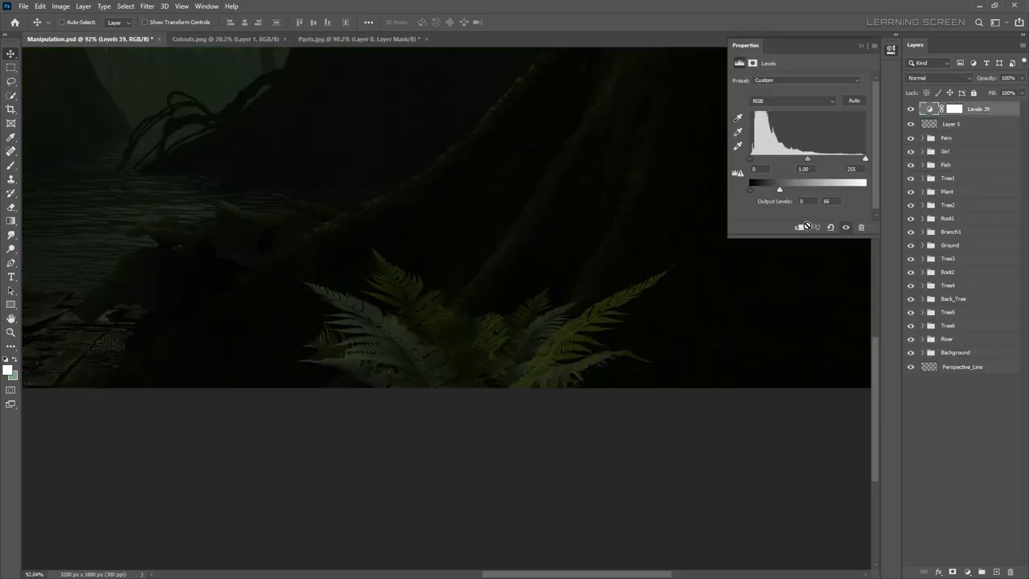
scroll(506, 297, "down", 2)
scroll(505, 297, "up", 3, "alt")
left_click(891, 49)
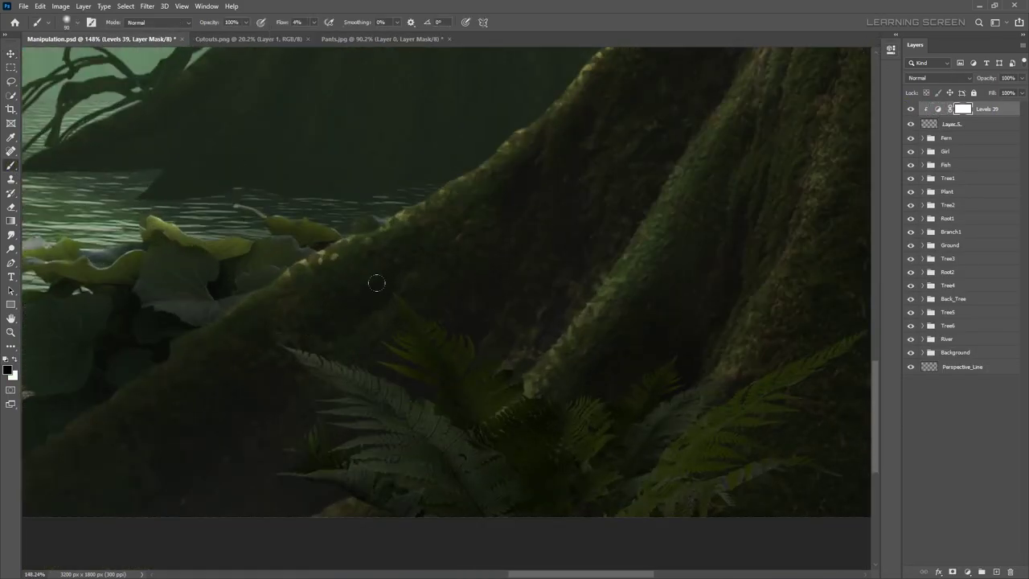
key("ctrl+0")
key("ctrl+s")
- Close the Pants and Cutouts images, leaving only the composite
left_click(225, 38)
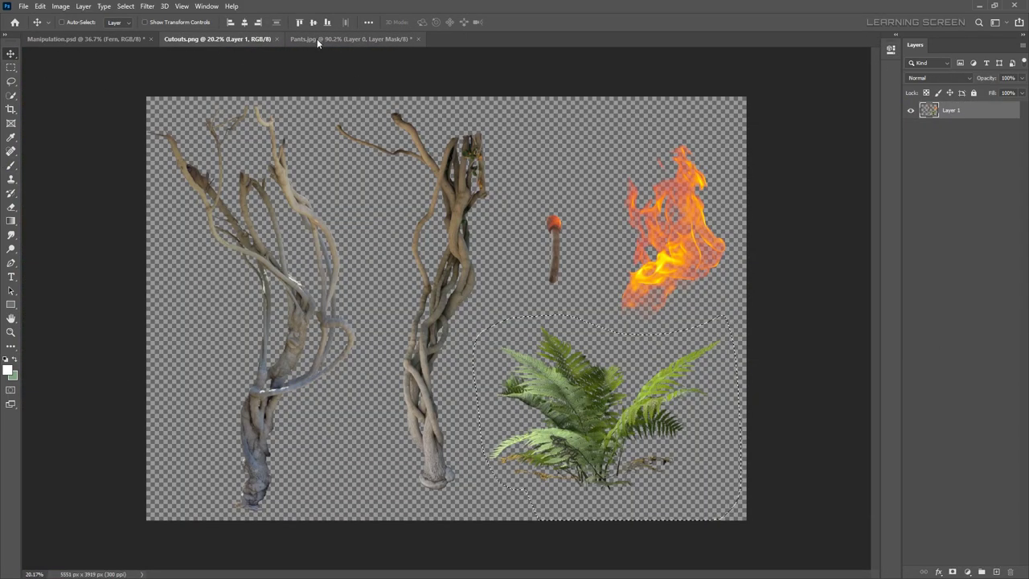
left_click(317, 39)
left_click(418, 38)
key("ctrl+w")
key("ctrl+0")
- Open the Ivy image, paste it onto the big trunk beside the fish, and darken it
key("ctrl+o")
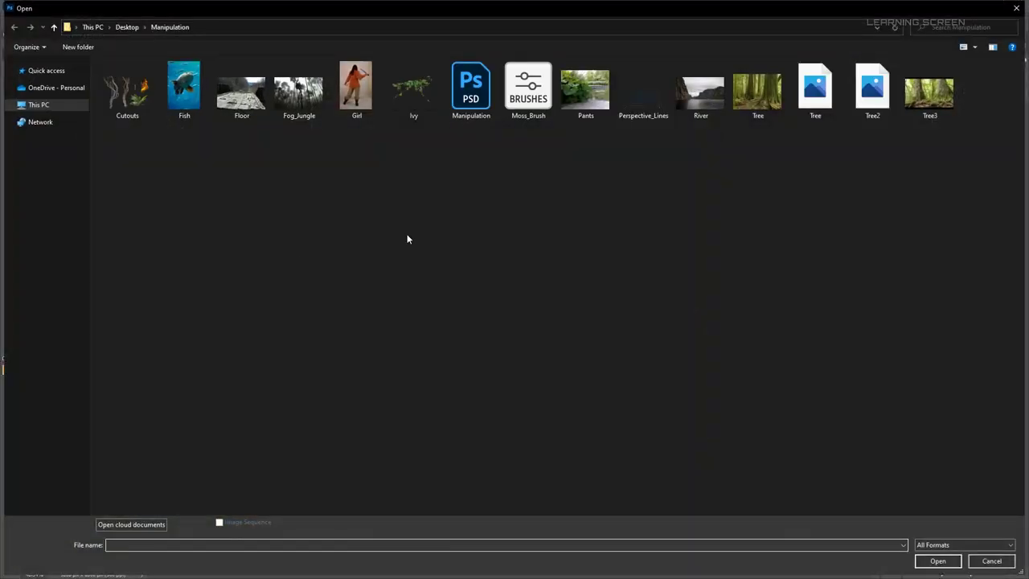
double_click(413, 88)
key("ctrl+a")
key("ctrl+c")
key("ctrl+v")
key("ctrl+t")
mouse_move(631, 287)
left_mouse_down()
mouse_move(730, 220)
mouse_move(691, 199)
left_mouse_up()
key("Return")
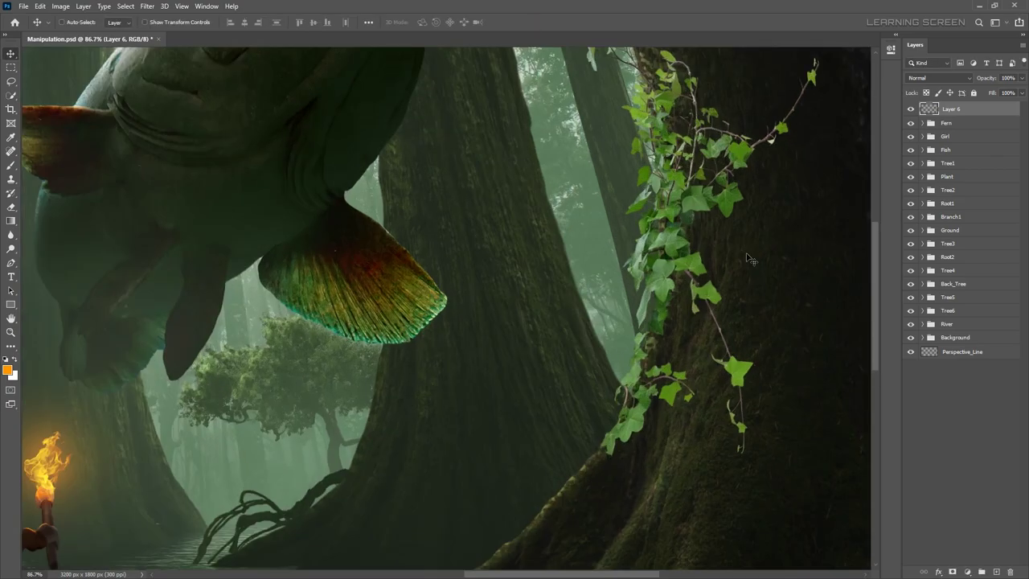
left_click_drag(864, 190, 774, 190)
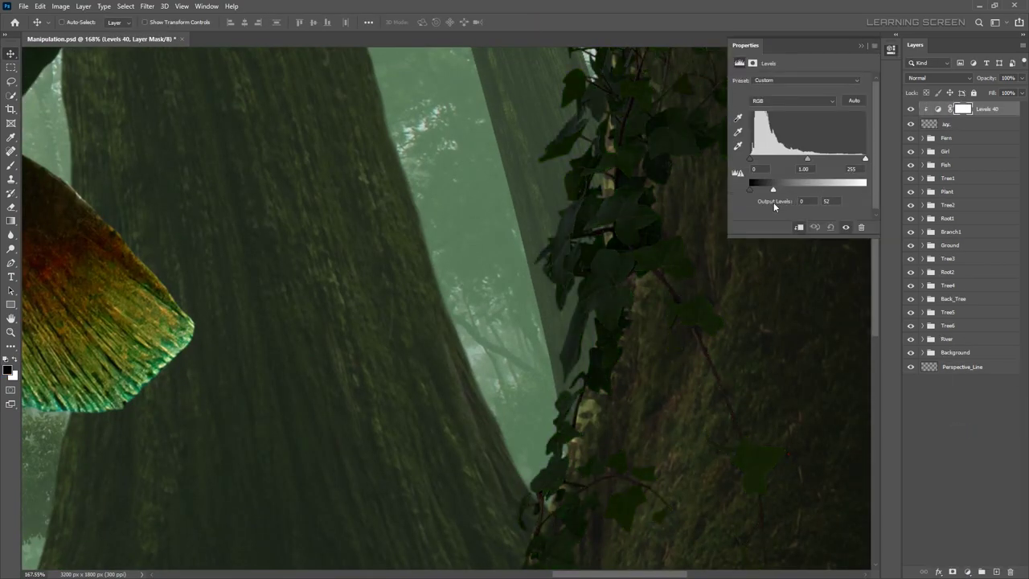
left_click(862, 48)
- Add a second clipped Levels with a black mask and paint it in over the ivy
left_click(967, 571)
key("ctrl+i")
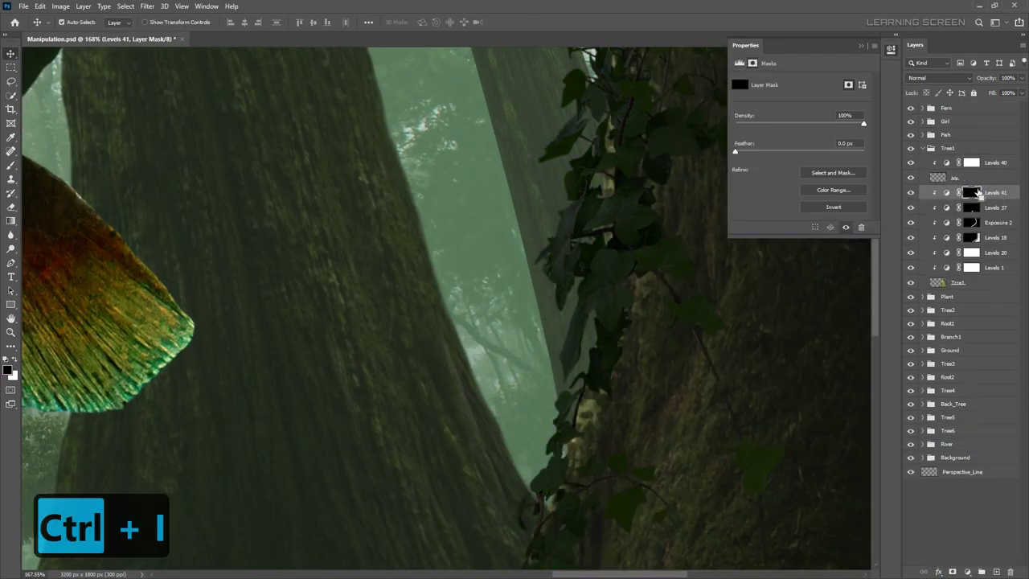
key("b")
right_click(652, 144)
key("Escape")
left_click(17, 359)
scroll(450, 209, "up", 10)
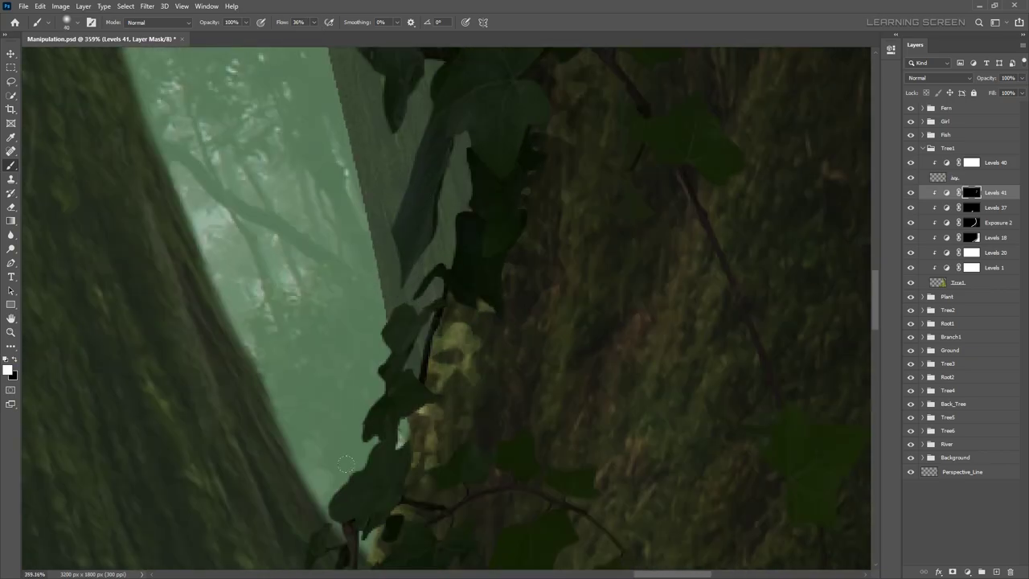
scroll(671, 326, "down", 5)
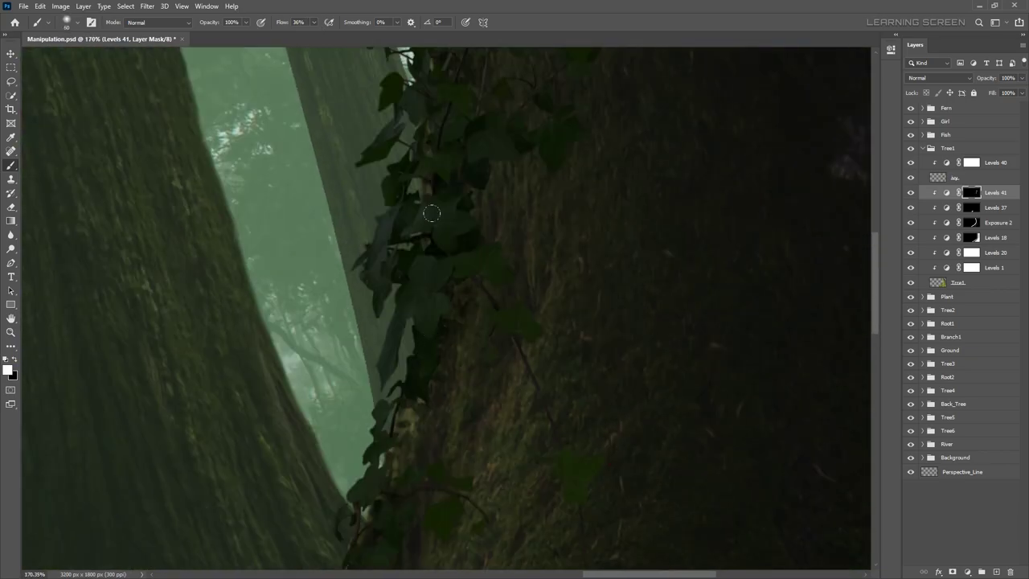
scroll(429, 211, "down", 3)
scroll(478, 432, "down", 4)
scroll(585, 427, "up", 3)
key("x")
scroll(629, 279, "down", 1)
key("x")
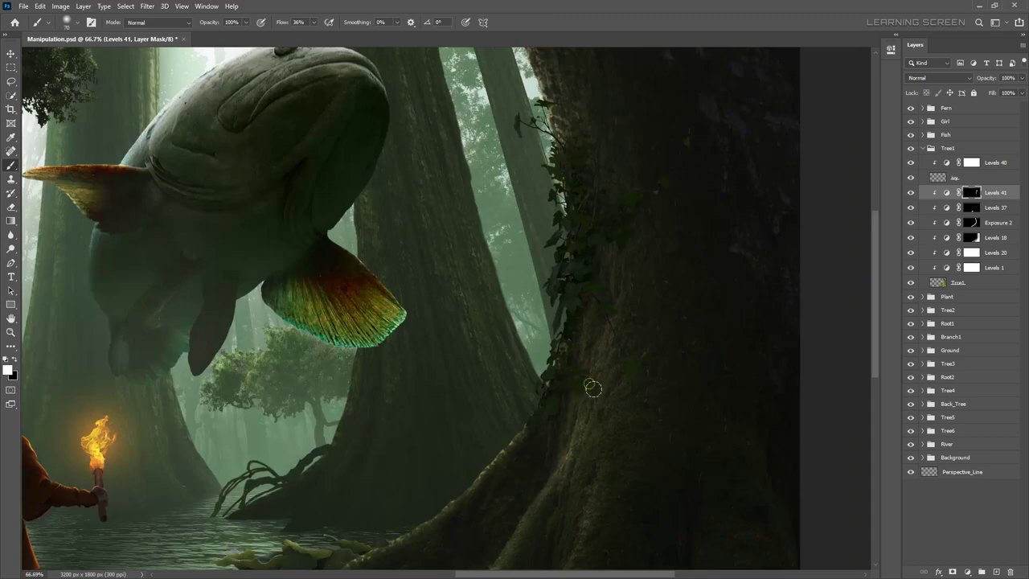
- Add another black-masked clipped Levels and a clipped Color Balance shifting the ivy toward yellow
left_click(976, 182)
key("ctrl+l")
key("ctrl+i")
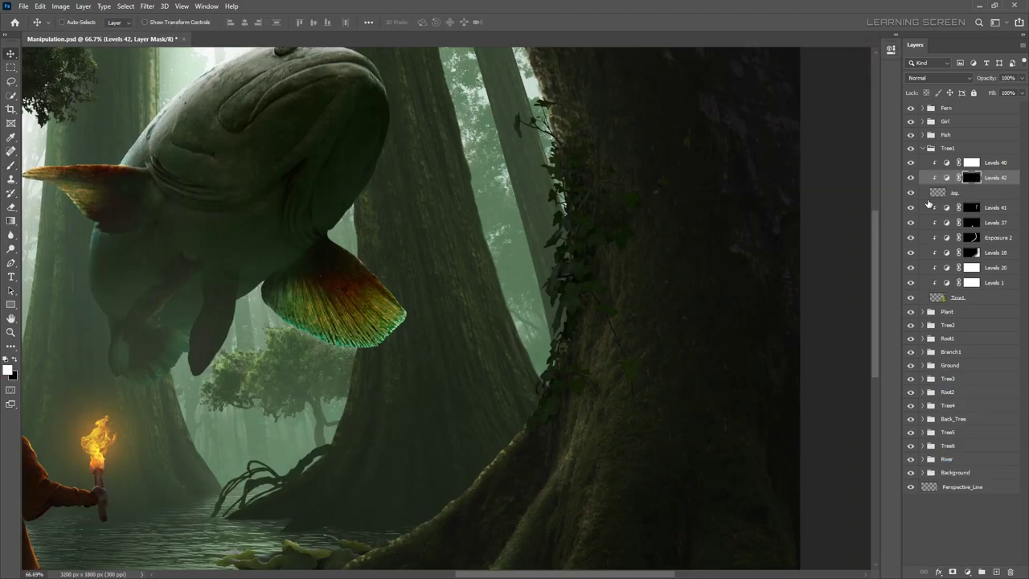
scroll(560, 373, "up", 3)
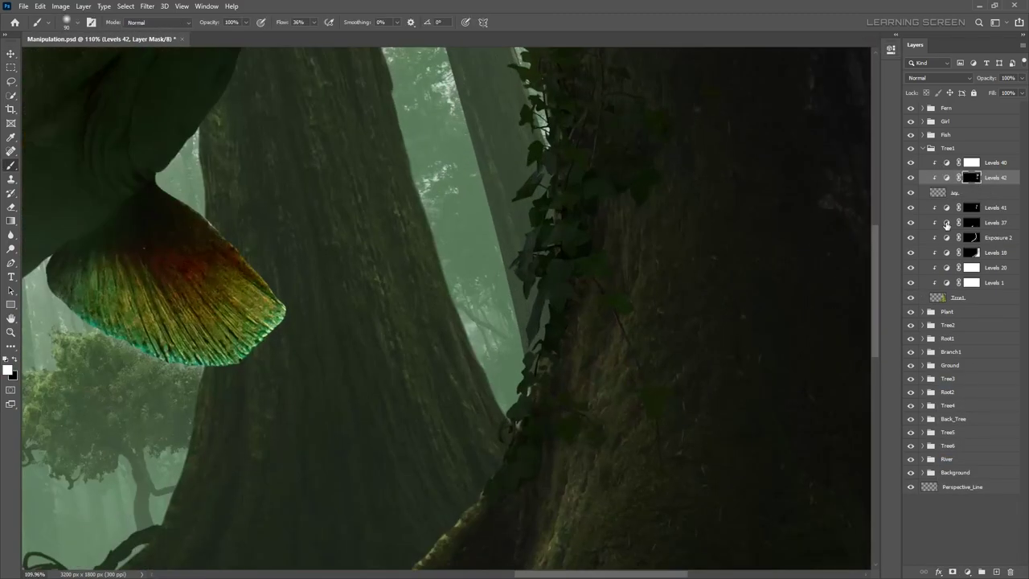
left_click(995, 162)
left_click(966, 572)
left_click(977, 478)
left_click_drag(785, 139, 776, 140)
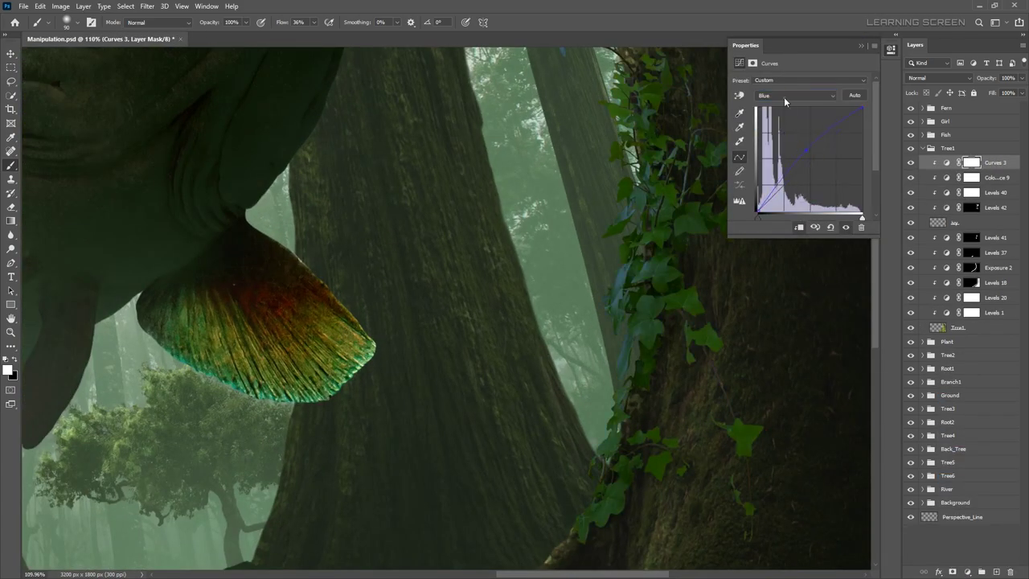
- Set Curves 3's Blend If so it only affects darker underlying areas
double_click(1014, 163)
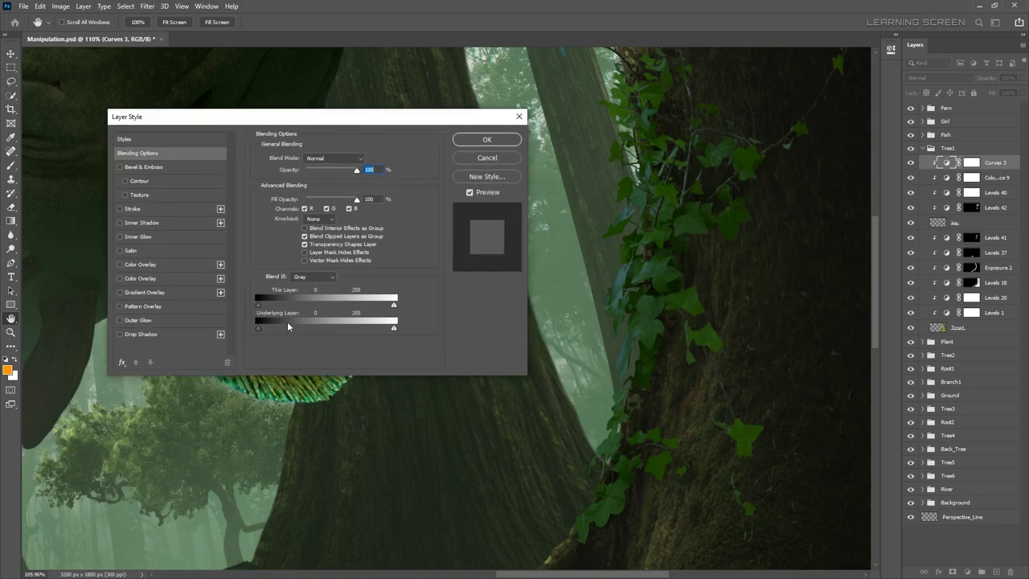
left_click_drag(256, 327, 279, 327)
left_click(485, 139)
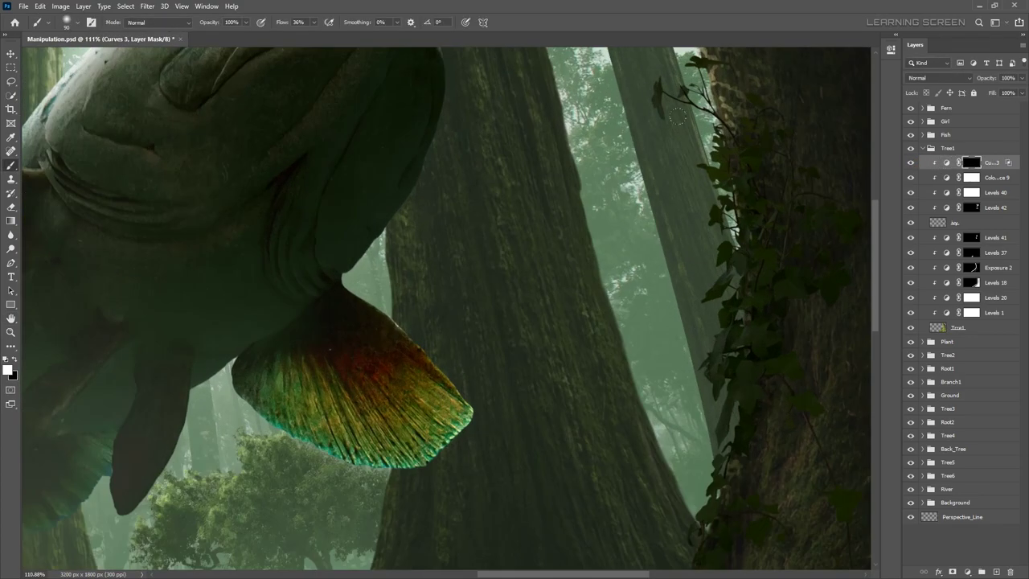
scroll(643, 71, "down", 1)
scroll(675, 200, "down", 2)
scroll(705, 291, "down", 2)
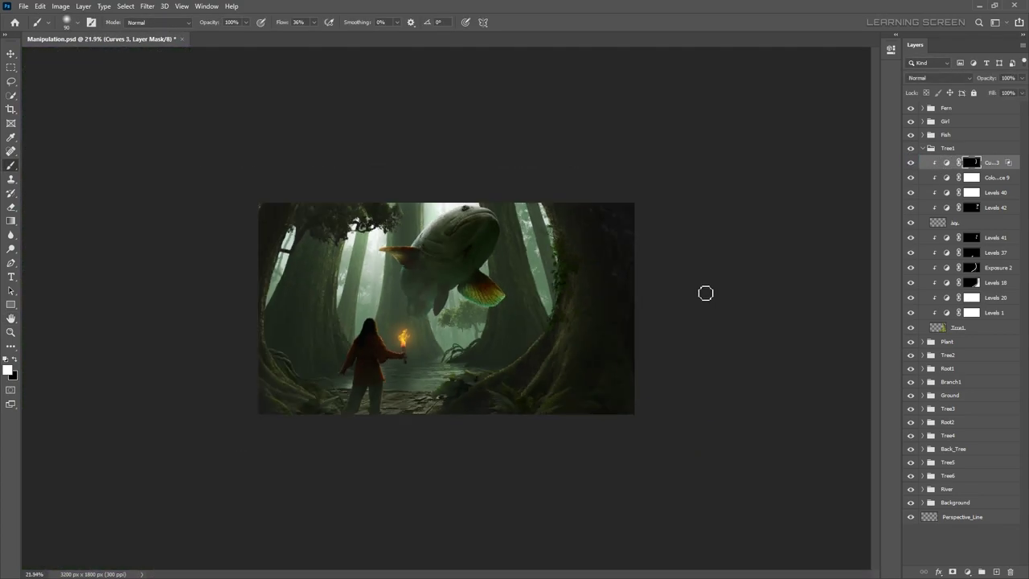
scroll(498, 385, "up", 2)
scroll(499, 436, "up", 2)
scroll(498, 436, "up", 3)
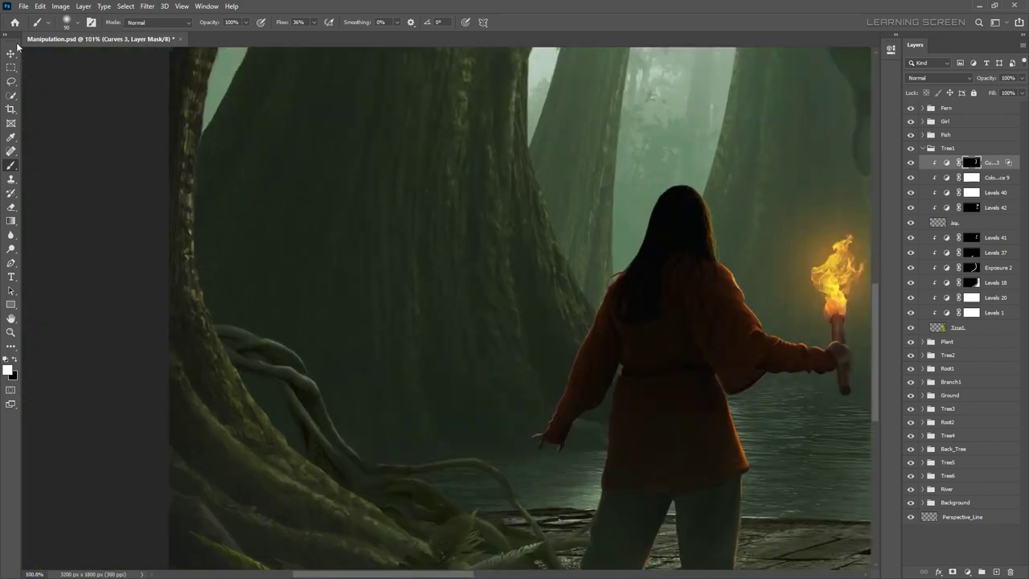
- Collapse Tree1, adjust the Curves 4 layer in Root1, and expand the Girl group
key("v")
left_click(922, 148)
left_click(922, 188)
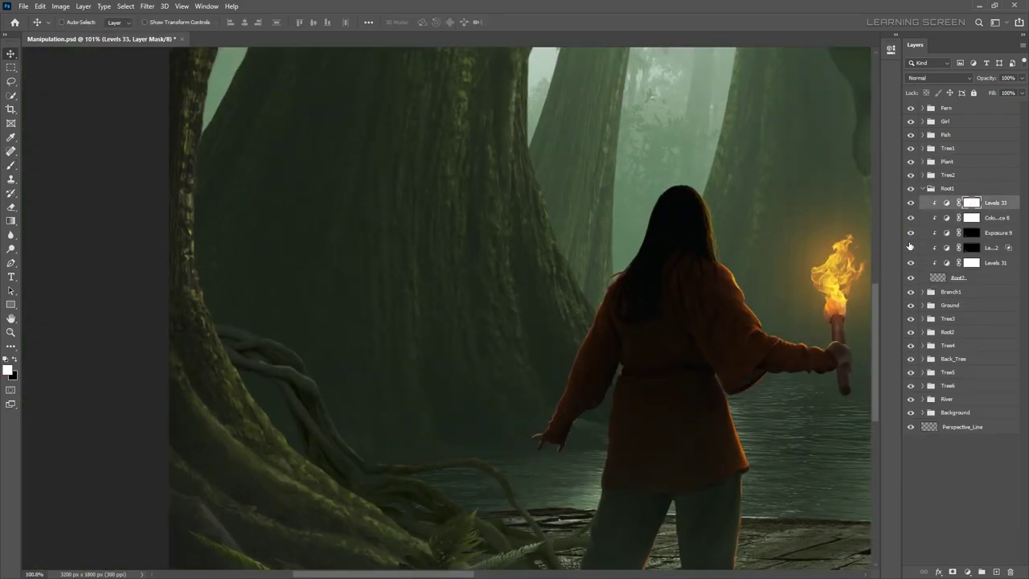
left_click_drag(910, 245, 959, 432)
left_click(974, 204)
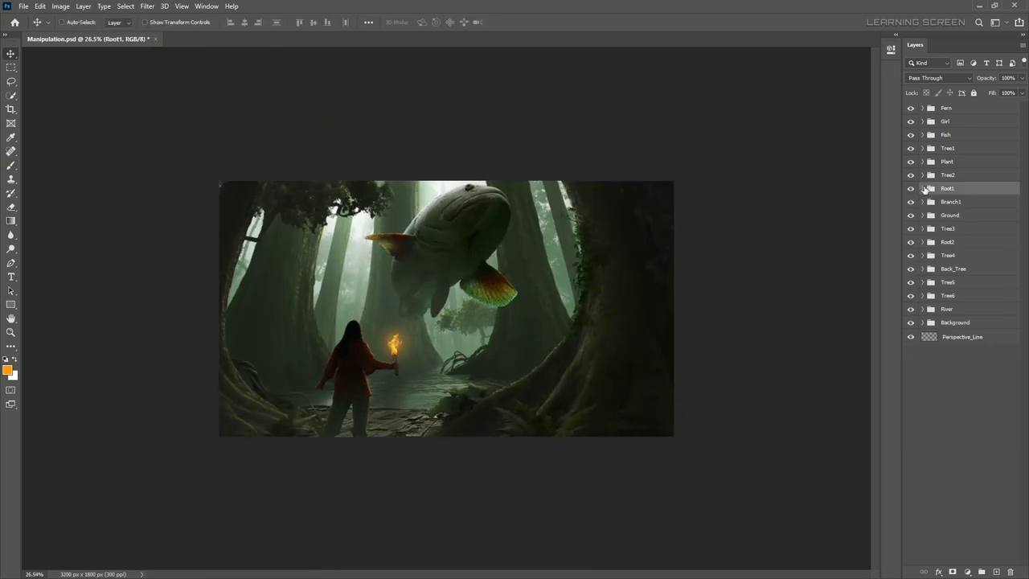
left_click(923, 121)
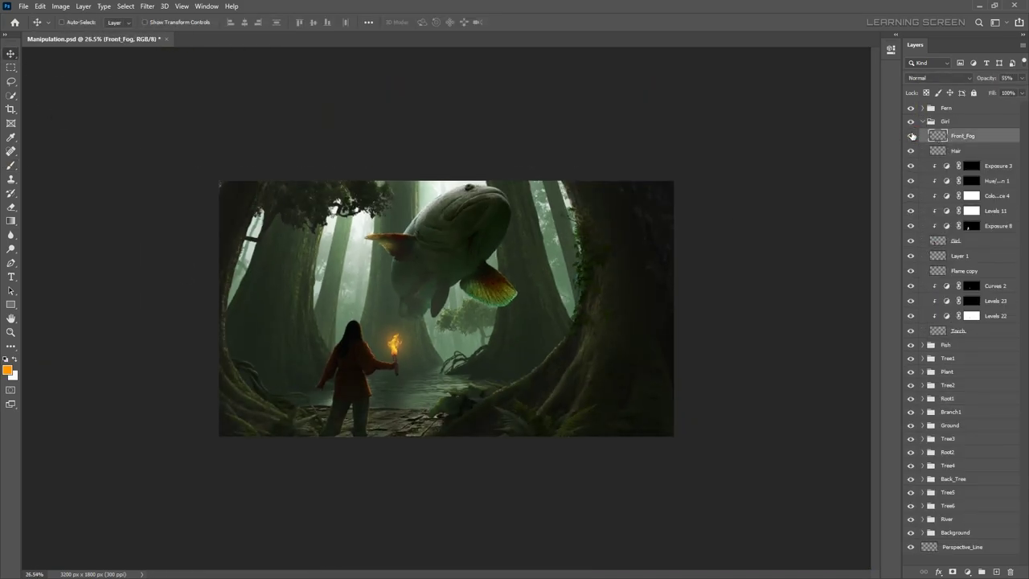
- Add a raised Exposure adjustment hidden behind a black mask, ready for brushing
left_click(967, 571)
left_click_drag(800, 107, 820, 108)
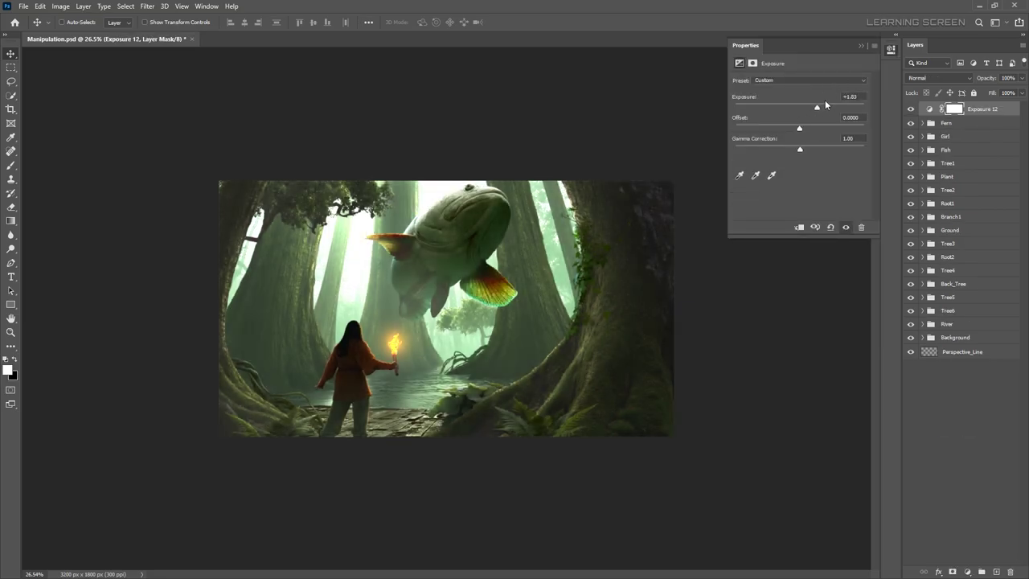
key("ctrl+i")
key("b")
scroll(397, 252, "up", 5)
scroll(535, 174, "up", 2)
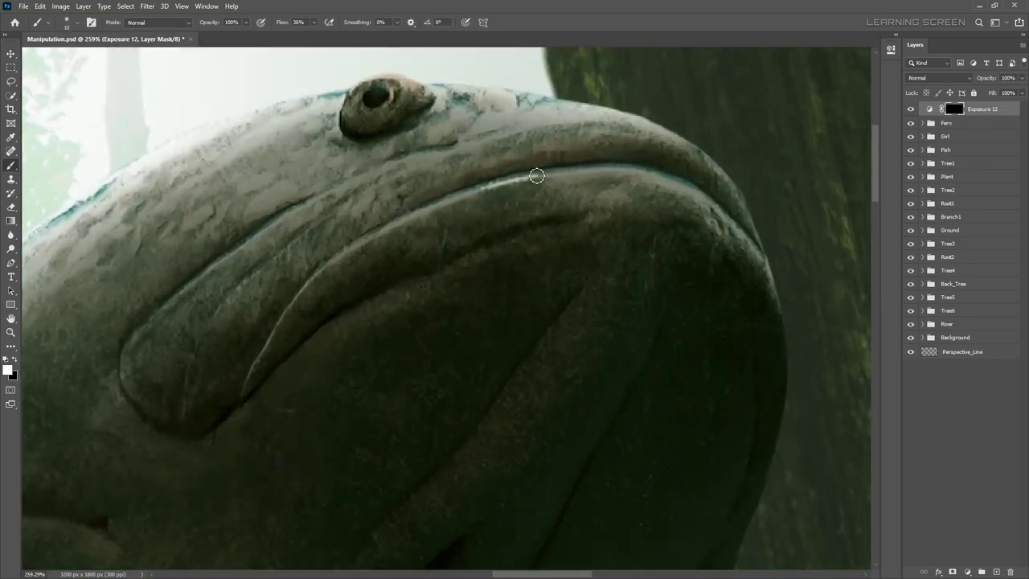
scroll(539, 178, "down", 5)
scroll(535, 198, "up", 1)
scroll(534, 199, "up", 5)
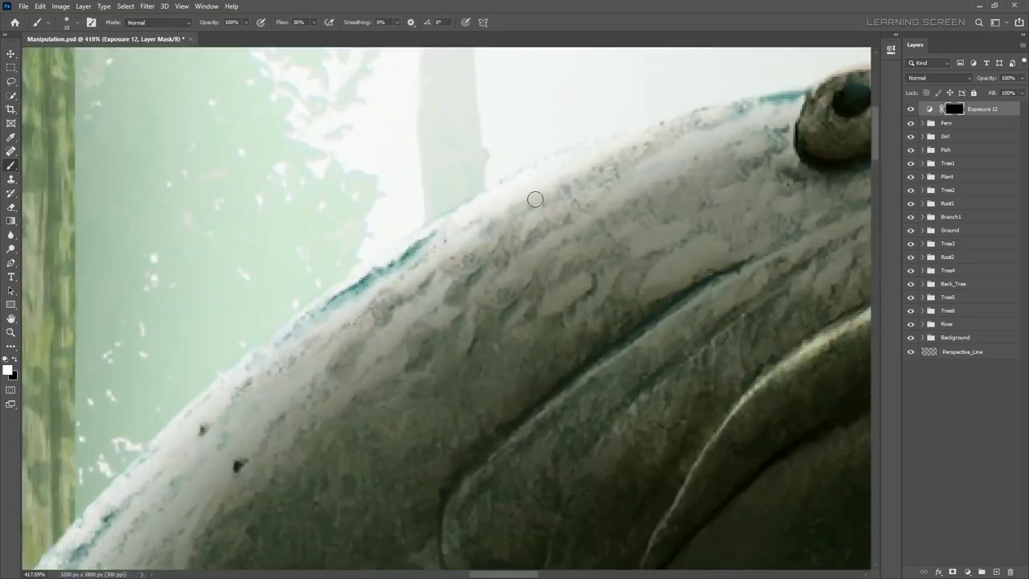
- Paint light on the Exposure mask along the fish's back, fin and eye with low brush flow
left_click_drag(151, 444, 442, 229)
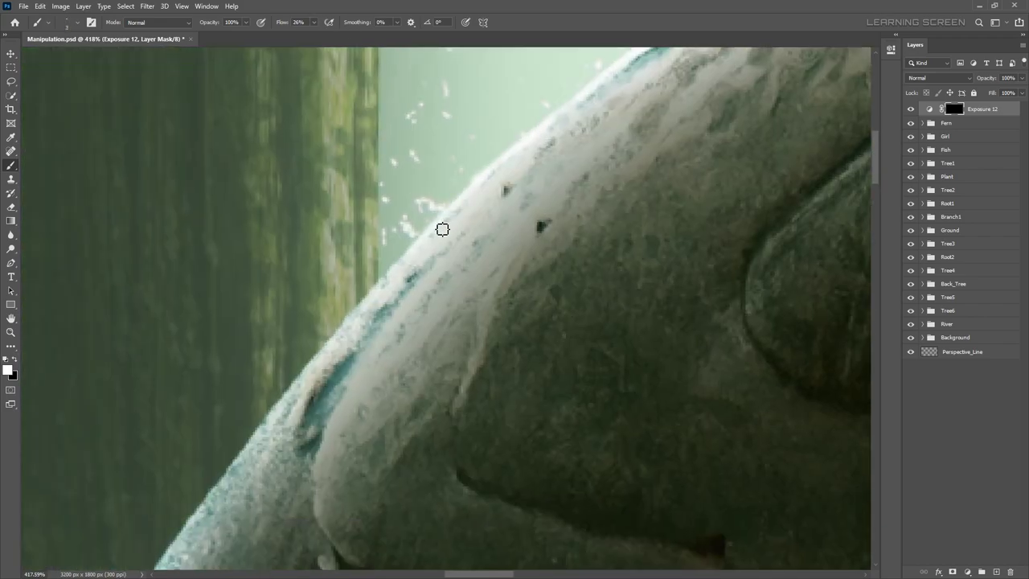
left_click_drag(380, 357, 407, 203)
key("shift+1")
key("shift+3")
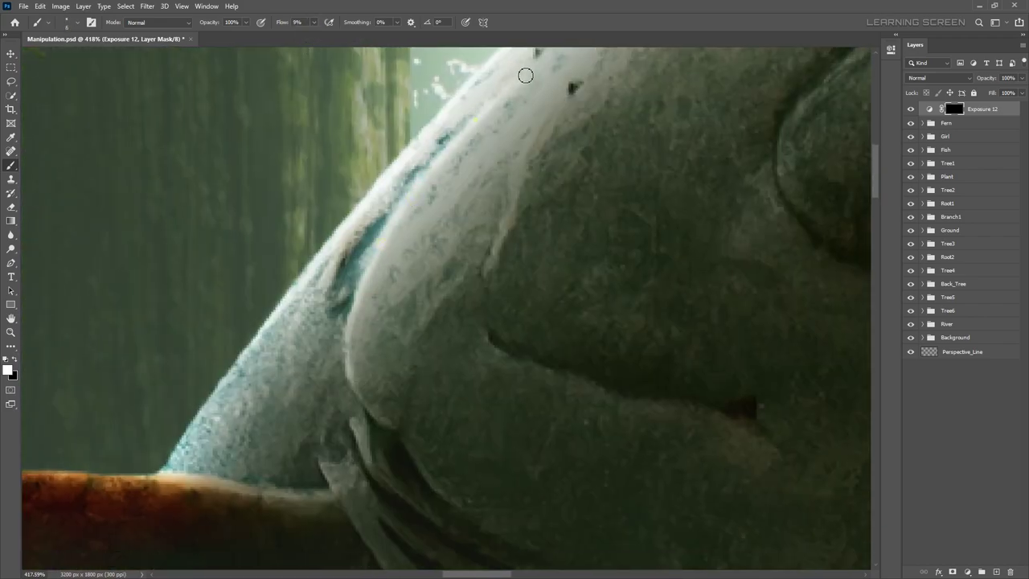
left_click_drag(341, 416, 479, 220)
left_click_drag(483, 115, 554, 345)
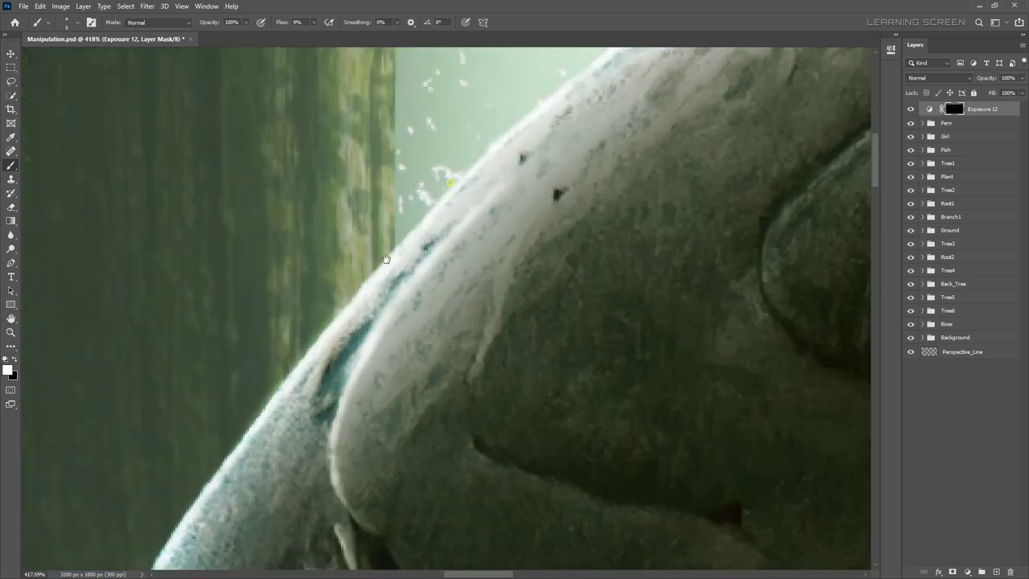
- Pan and zoom across the forest trees, tree roots and the girl with her torch
scroll(571, 146, "down", 2)
scroll(468, 446, "down", 3)
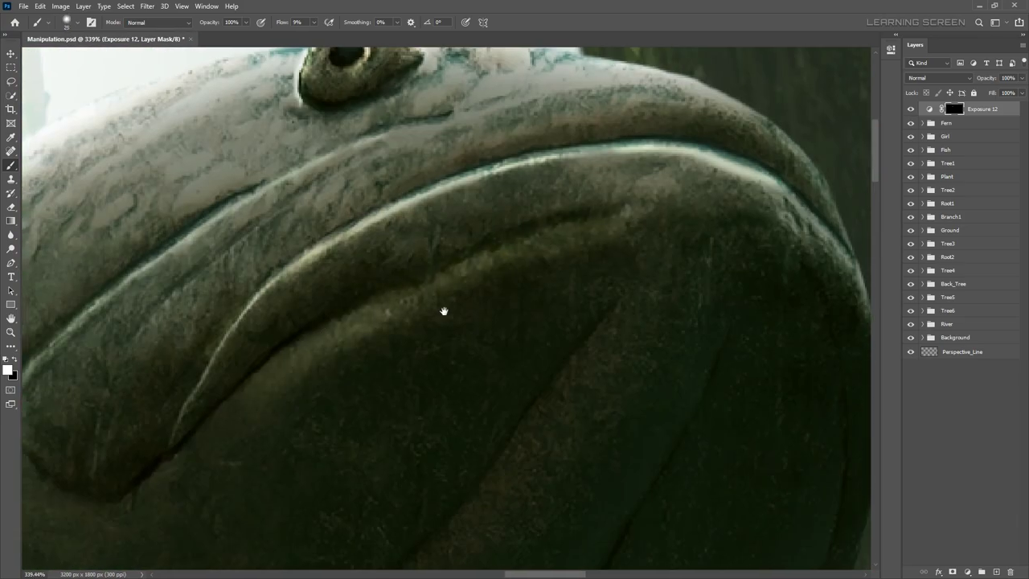
scroll(443, 307, "down", 3)
left_click_drag(534, 236, 792, 314)
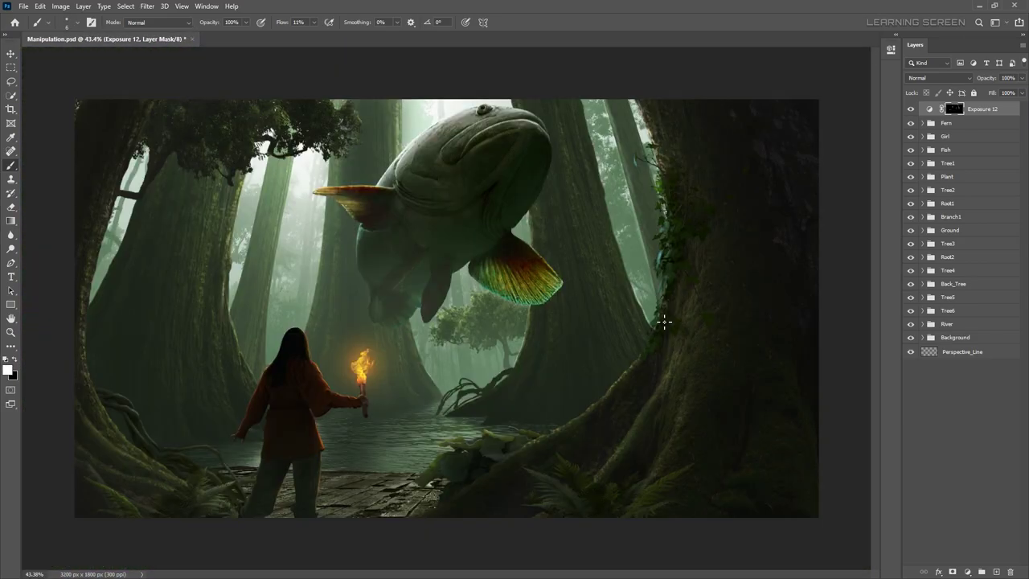
left_click_drag(542, 308, 698, 244)
mouse_move(821, 179)
left_mouse_down()
mouse_move(763, 432)
mouse_move(581, 281)
left_mouse_up()
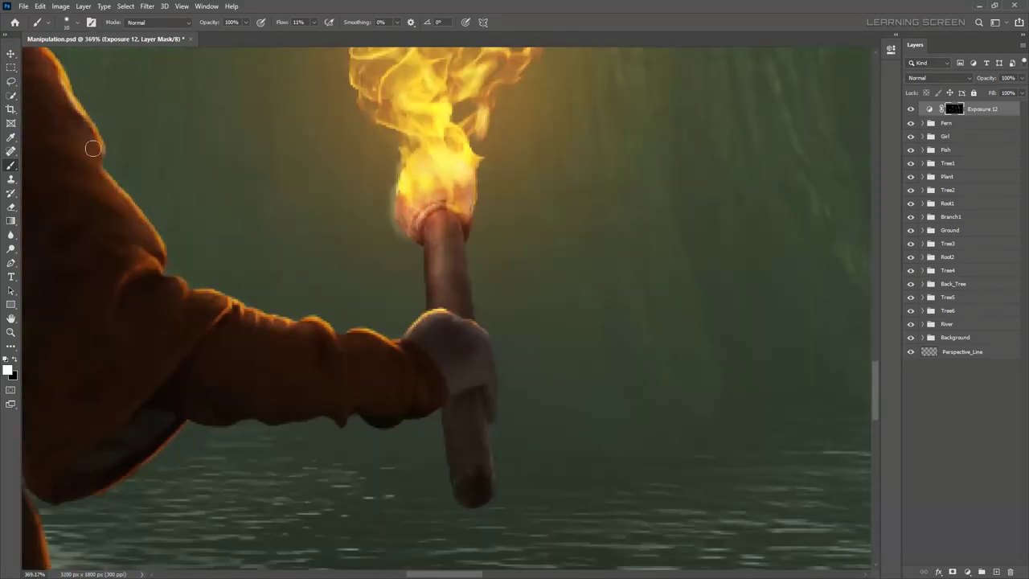
left_click_drag(408, 207, 491, 377)
scroll(491, 377, "up", 4)
scroll(466, 409, "up", 4)
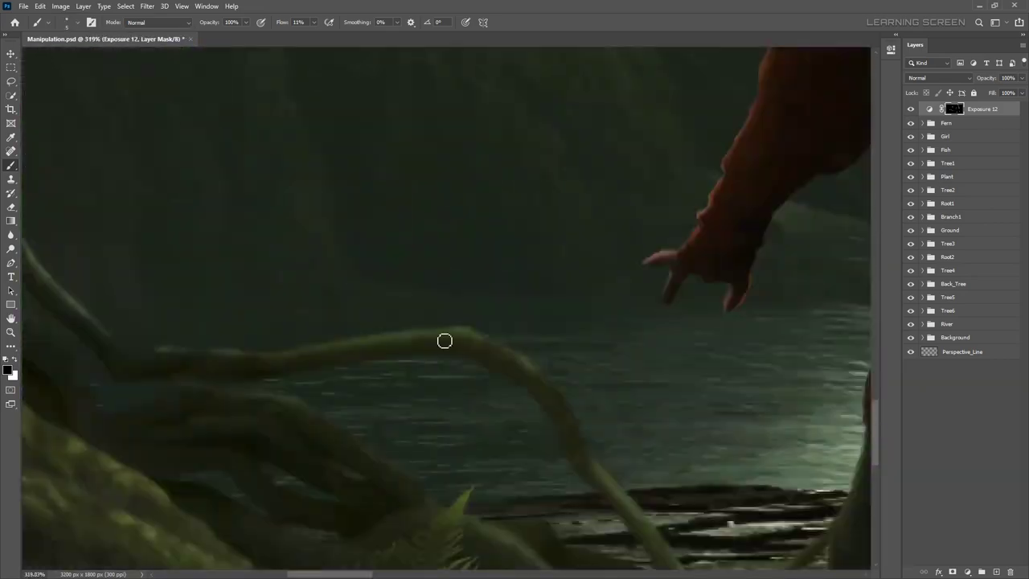
scroll(215, 394, "down", 2)
scroll(629, 447, "left", 5)
scroll(150, 271, "left", 3)
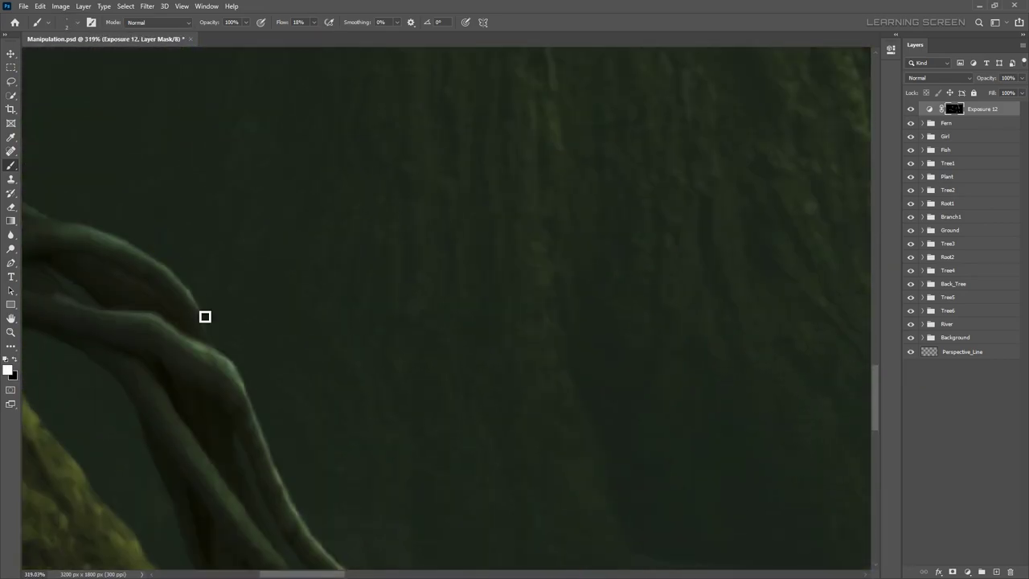
scroll(204, 314, "left", 2)
scroll(294, 345, "down", 5)
scroll(441, 382, "up", 4)
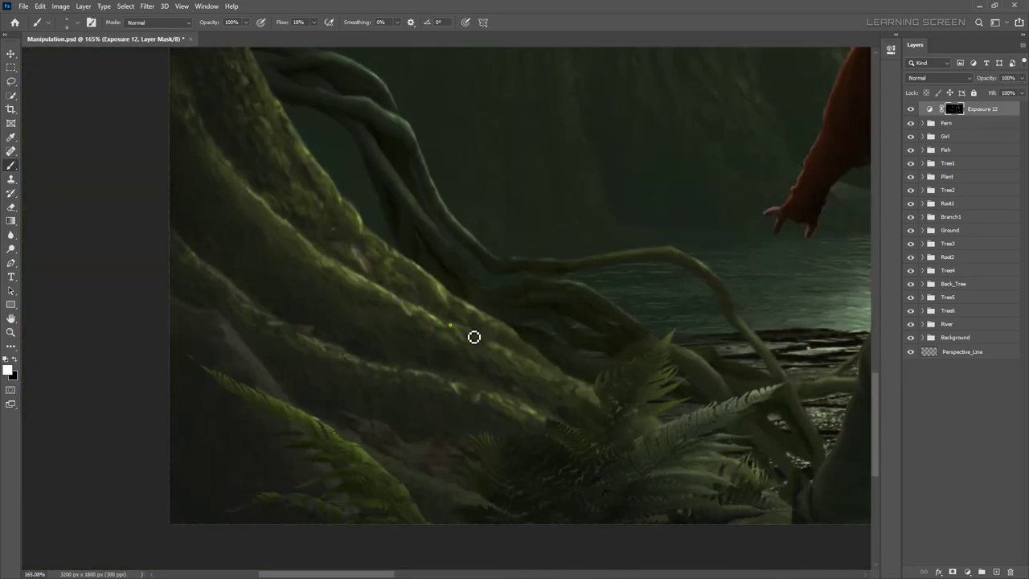
scroll(383, 232, "down", 4)
scroll(276, 266, "up", 5)
scroll(275, 266, "down", 5)
scroll(716, 324, "up", 4)
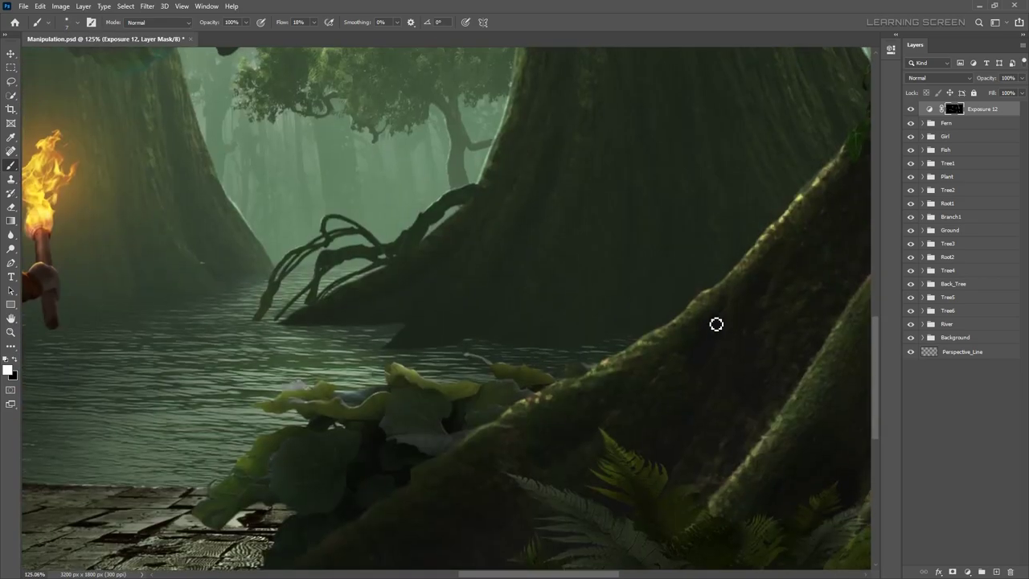
- Add a darkening Levels layer directly above the River group and clip it there
left_click(966, 571)
left_click(972, 428)
left_click_drag(771, 196, 798, 196)
mouse_move(976, 109)
left_mouse_down()
mouse_move(939, 269)
mouse_move(944, 331)
left_mouse_up()
double_click(964, 325)
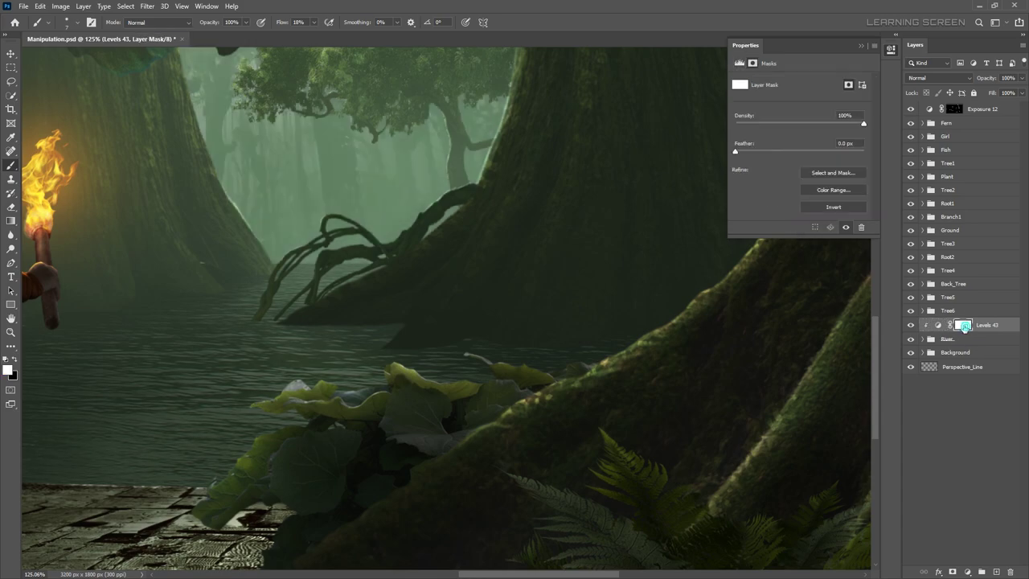
- Invert the Levels 43 mask to black and switch to white to paint darkening over the river
key("ctrl+i")
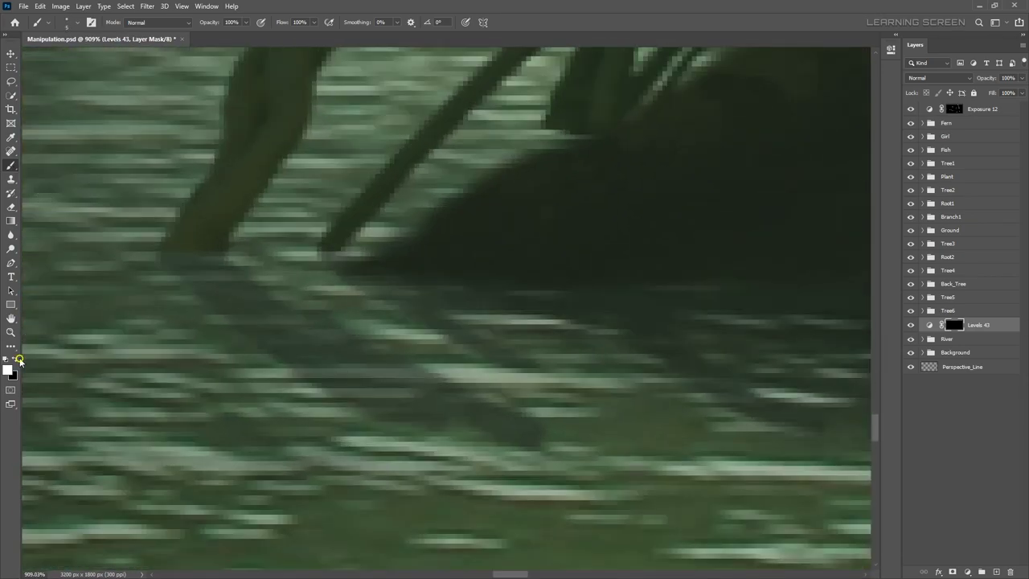
left_click(17, 359)
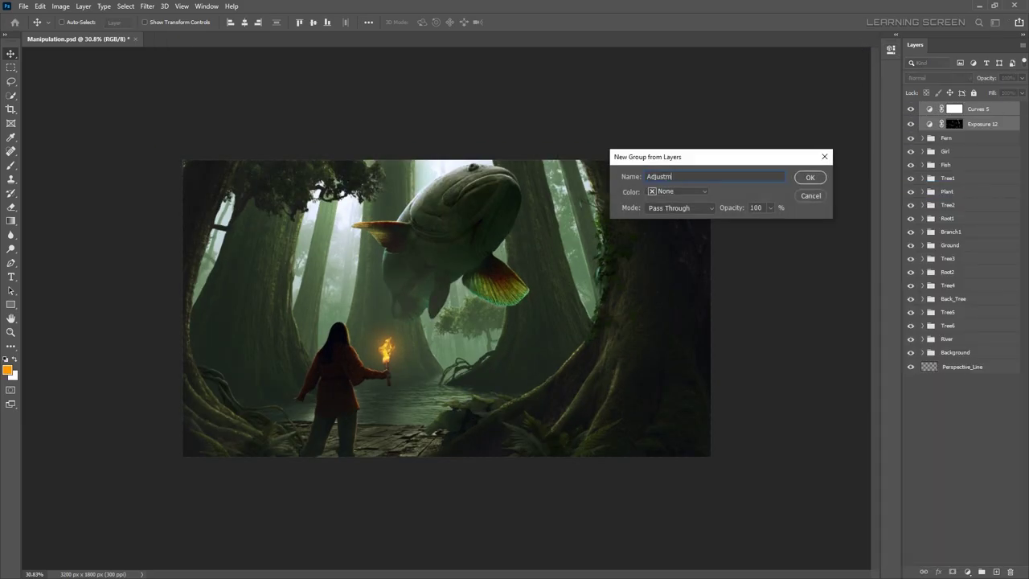
- Name the group Adjustment and sharpen the merged layer with Unsharp Mask 500%, 1.4 px
type("ent")
key("Return")
left_click(998, 572)
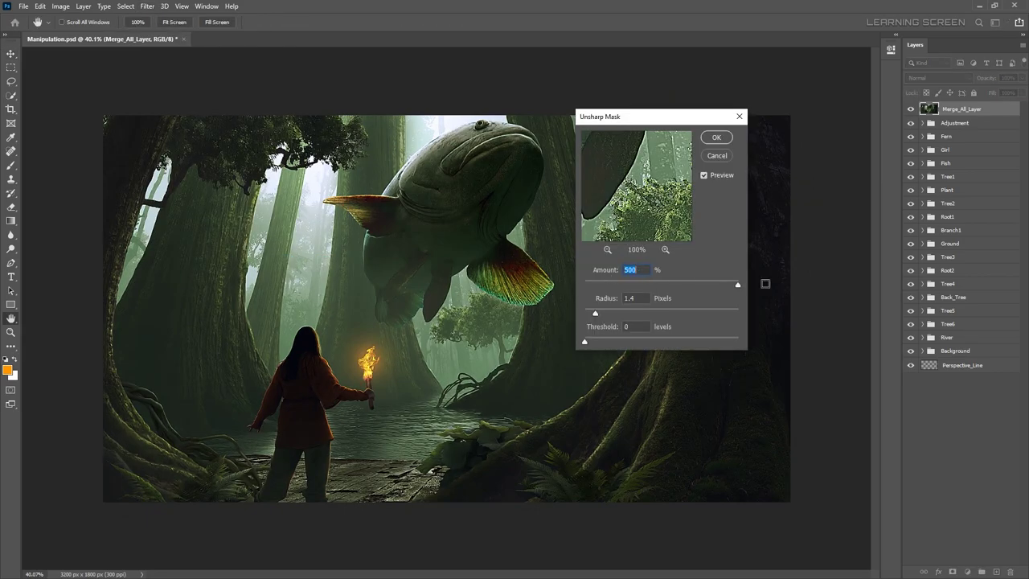
key("Return")
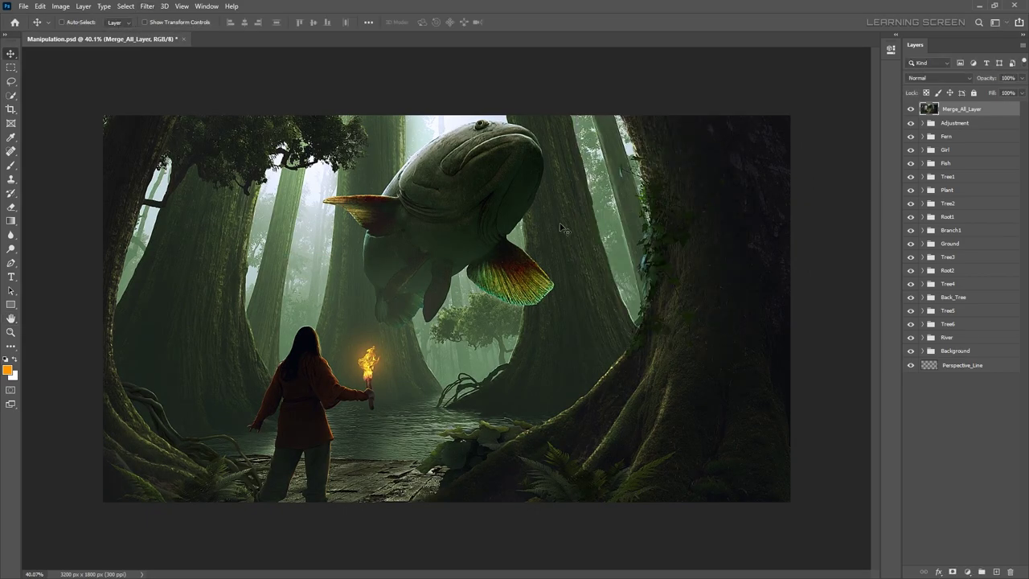
- Duplicate the merged layer as Chromatic_Aberration and stamp a Final layer on top
right_click(960, 112)
key("ctrl+j")
double_click(960, 108)
type("Chromatic_Aberration")
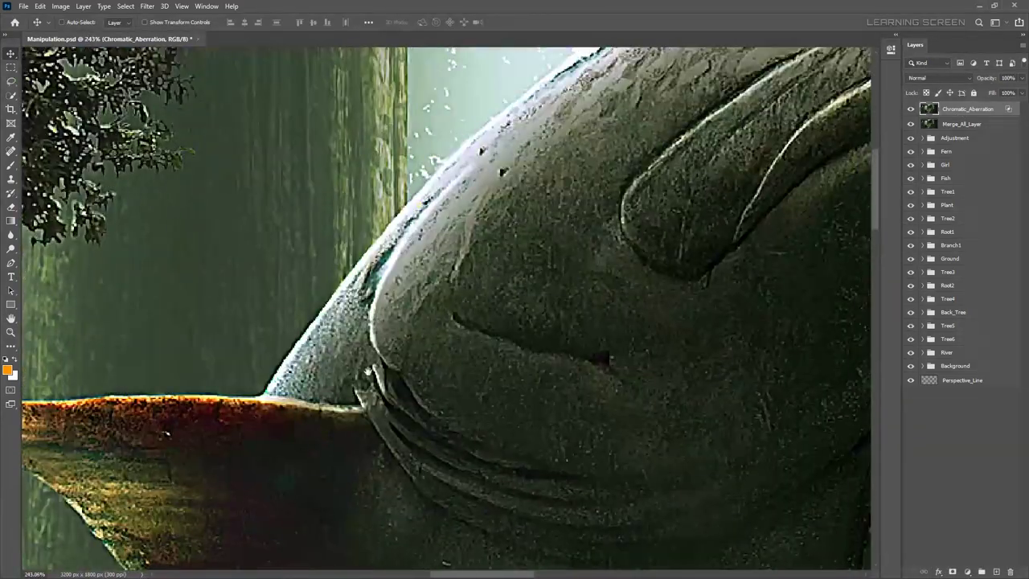
scroll(388, 354, "down", 3)
scroll(417, 321, "down", 2)
scroll(450, 281, "down", 2)
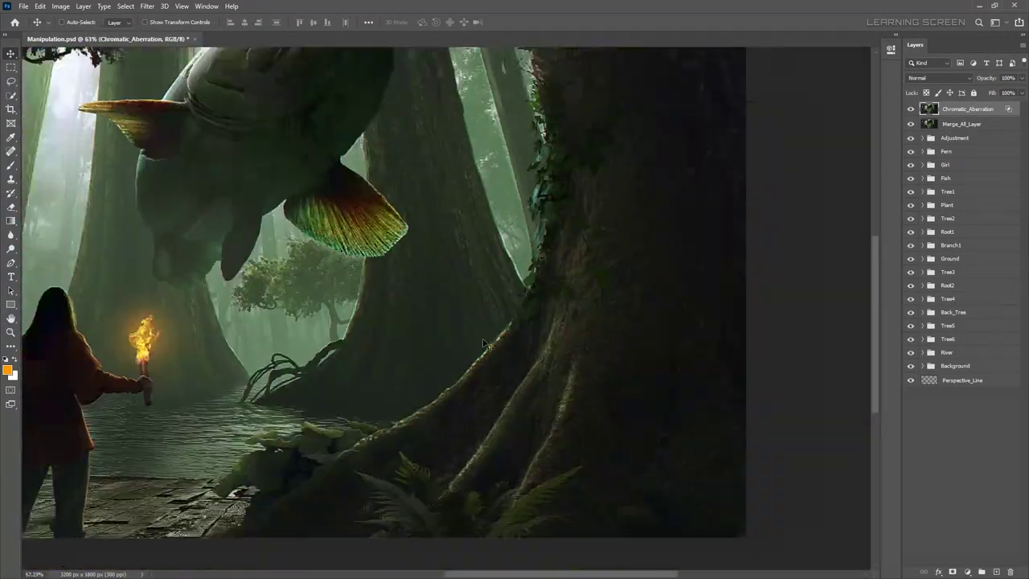
scroll(470, 257, "down", 2)
scroll(471, 257, "up", 1)
key("ctrl+shift+alt+e")
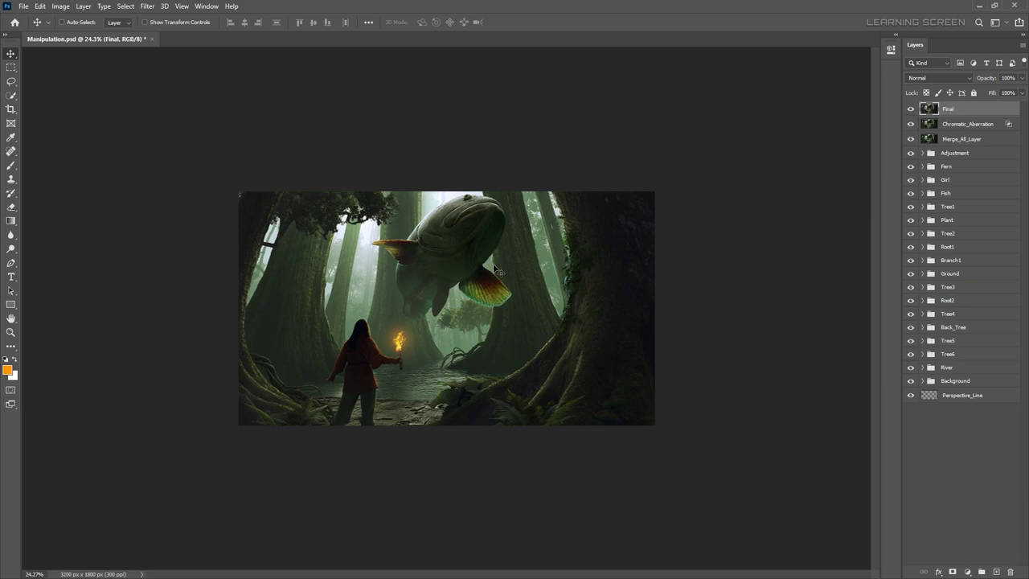
- Apply a Camera Raw Filter to the Final layer with a dark edge vignette
left_click(147, 7)
left_click(163, 73)
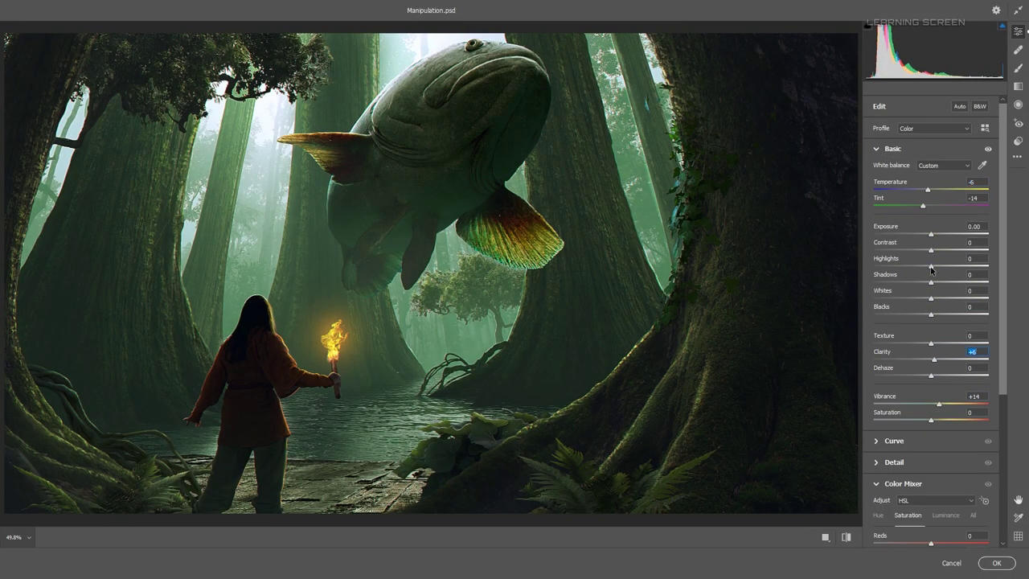
left_click_drag(931, 344, 949, 343)
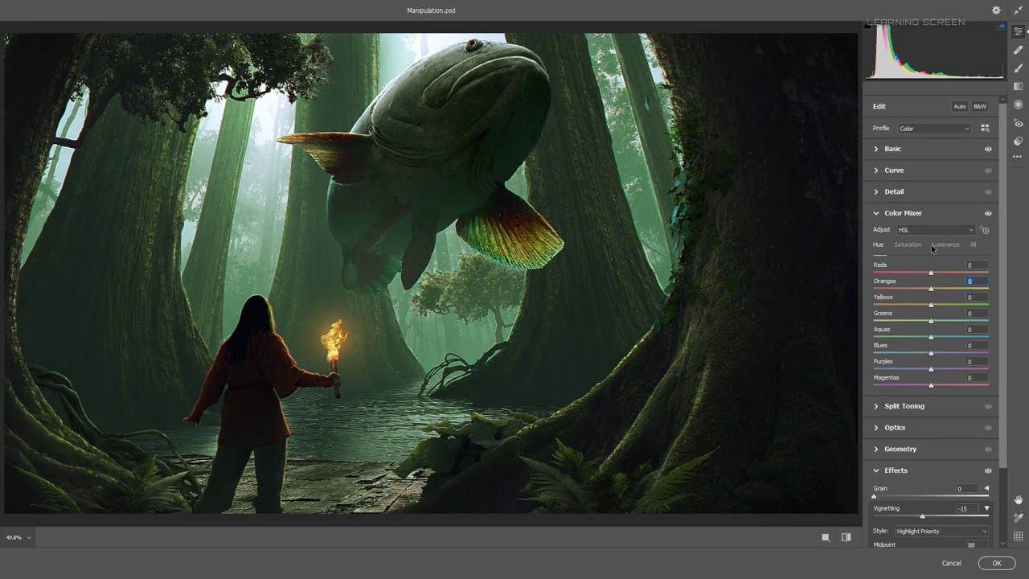
key("ctrl+minus")
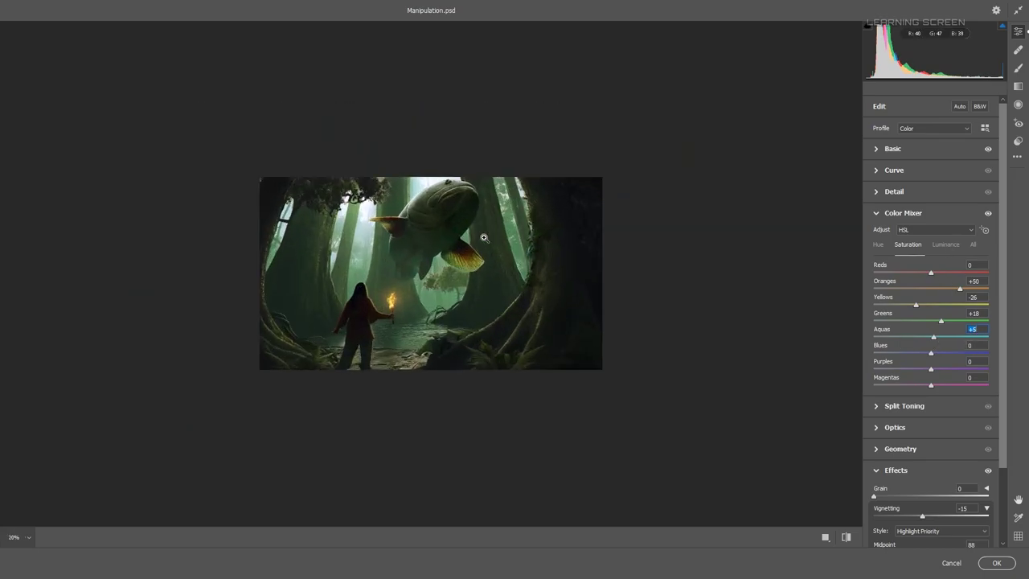
- Shift the red primary hue, tweak the per-channel curves, and apply the Camera Raw grade
left_click_drag(930, 408, 909, 412)
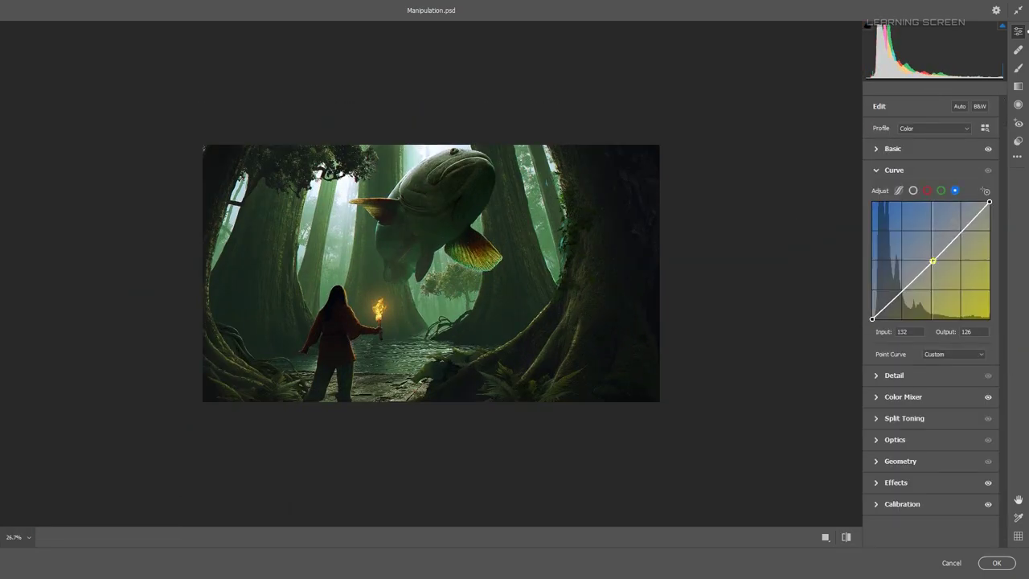
left_click(928, 191)
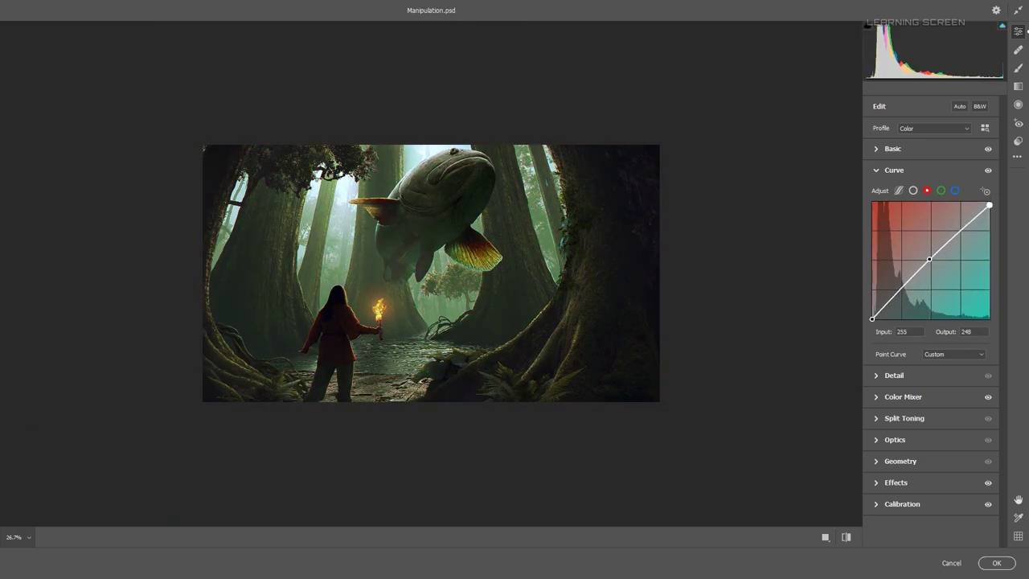
left_click(913, 190)
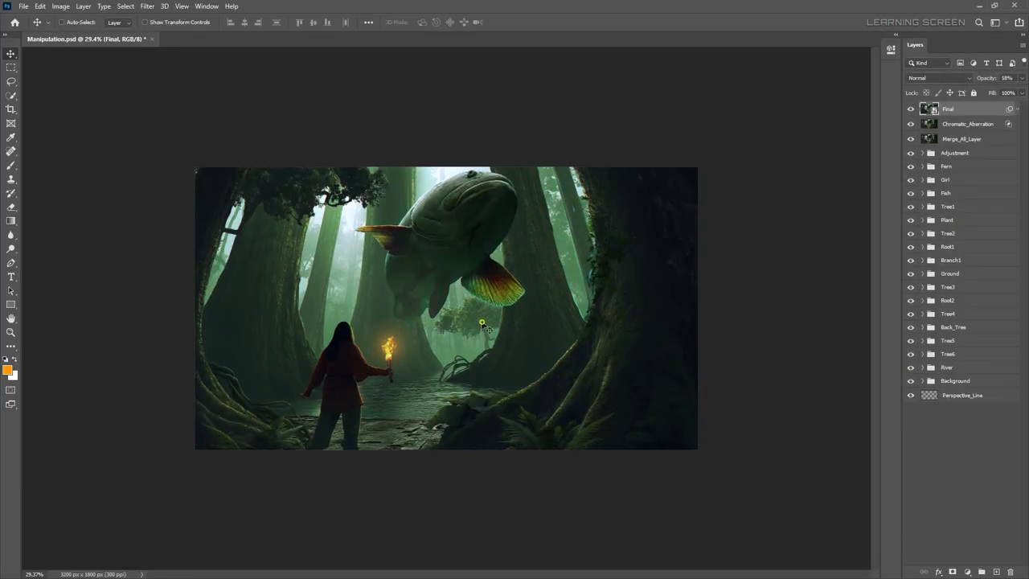
key("ctrl+0")
- Stamp the visible image to a new DOF layer and start a Field Blur at 0 px
key("ctrl+shift+alt+e")
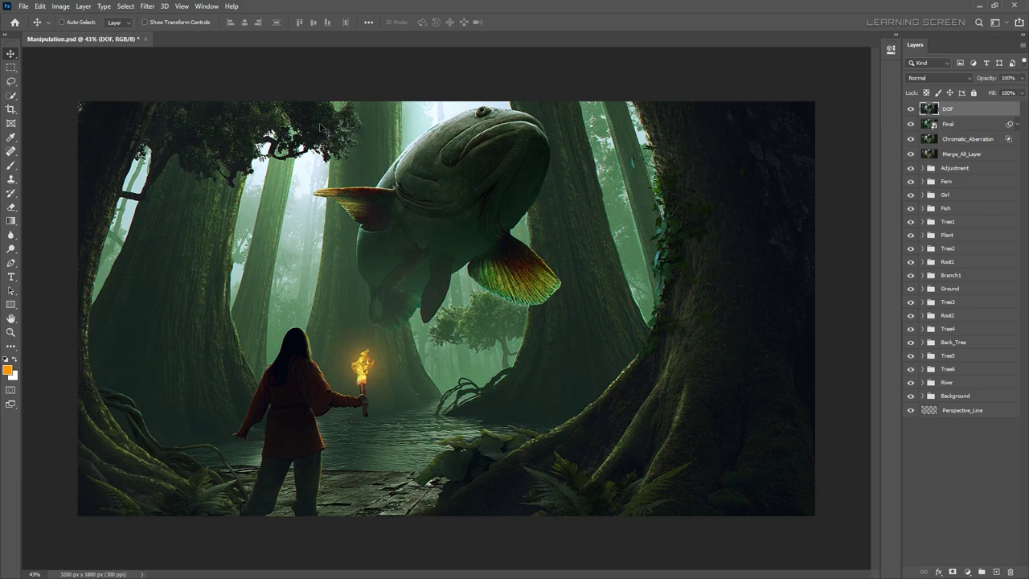
left_click(147, 5)
left_click(306, 150)
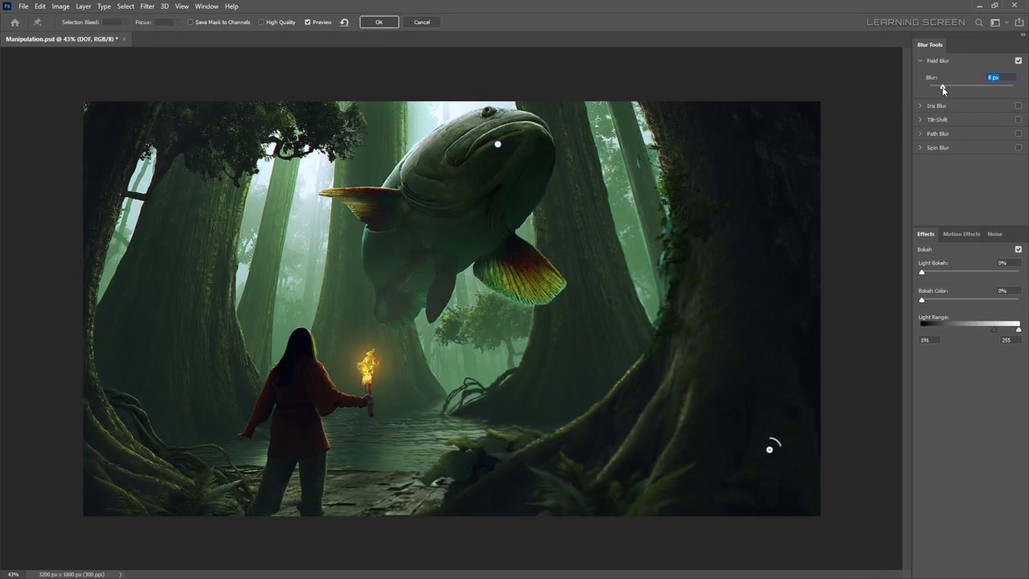
type("0")
- Keep the girl sharp, add blur pins at the top-left and top-right corners, and apply
left_click(296, 384)
left_click(120, 111)
left_click(690, 117)
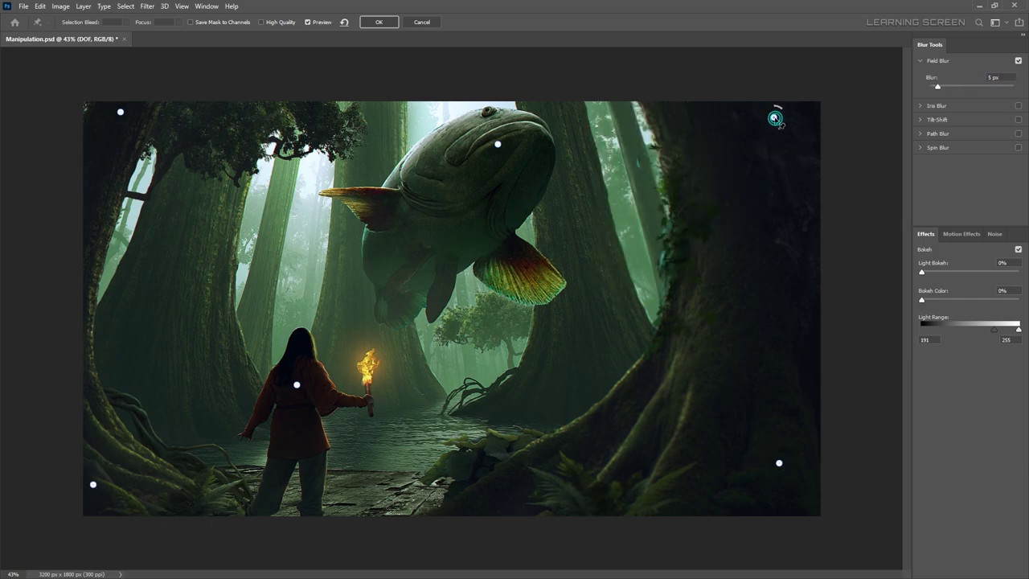
key("Return")
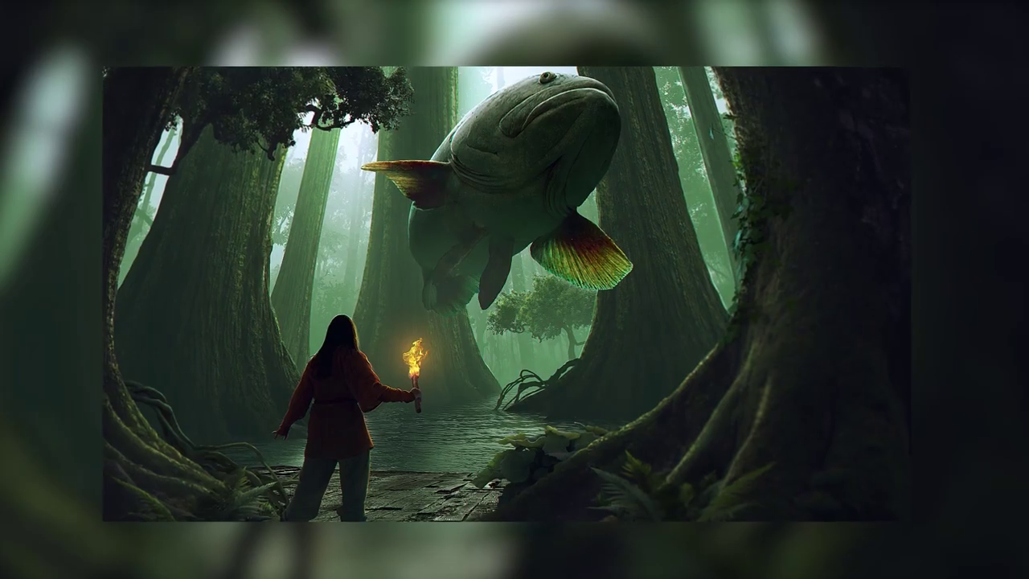